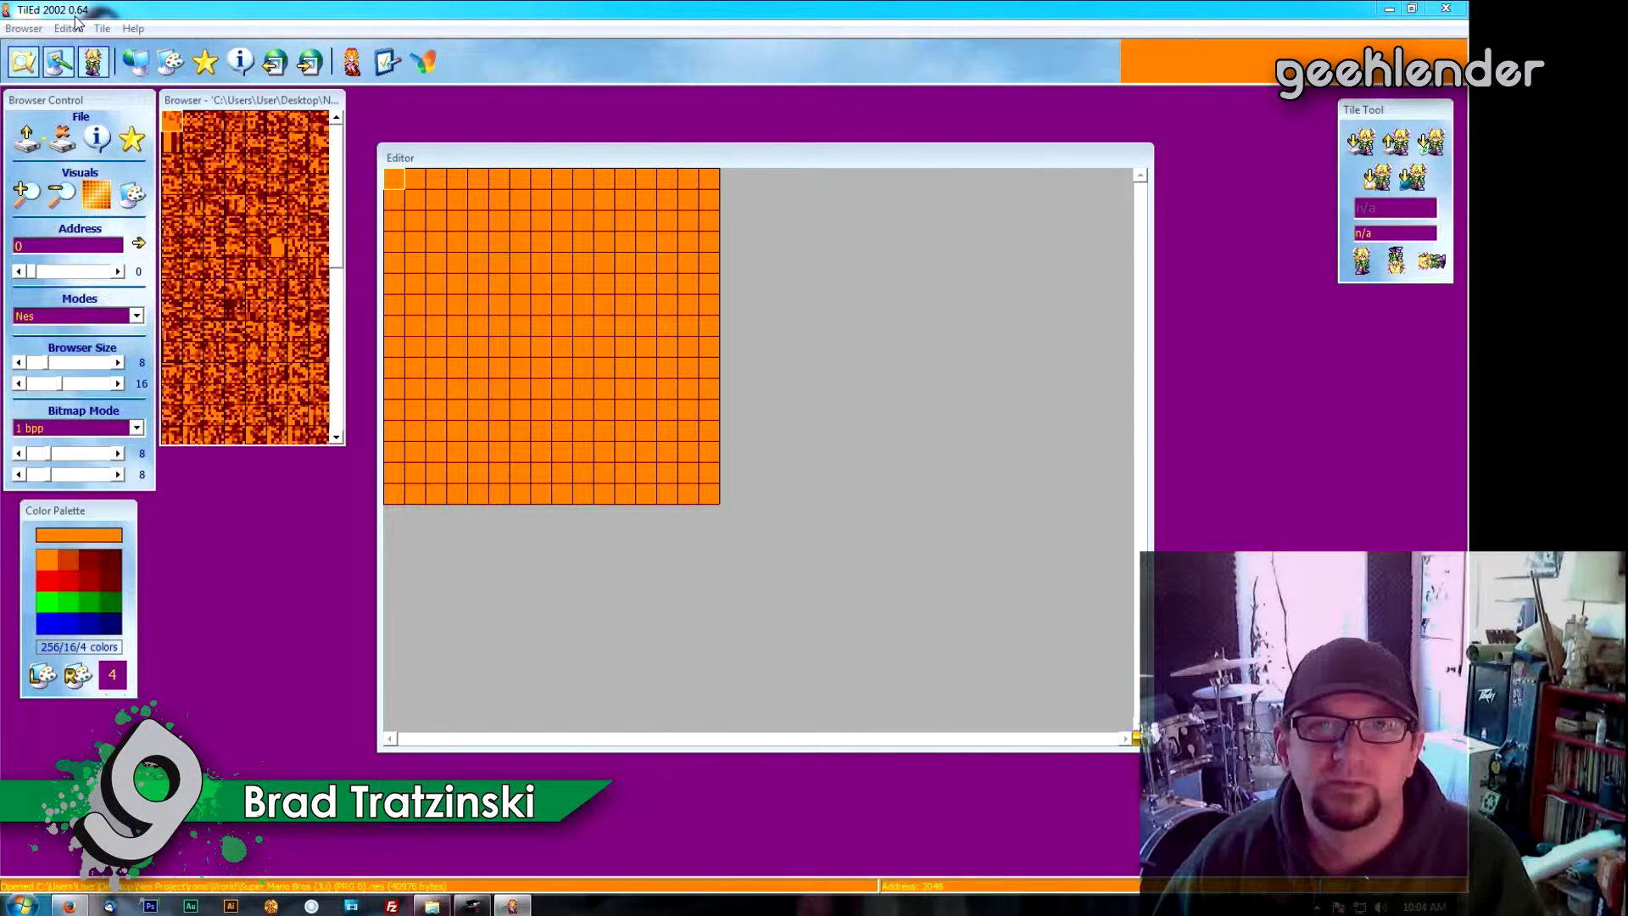
Step: Close the open ROM and load Super Mario Bros (JU) (PRG 0).nes into the tile browser
left_click(878, 151)
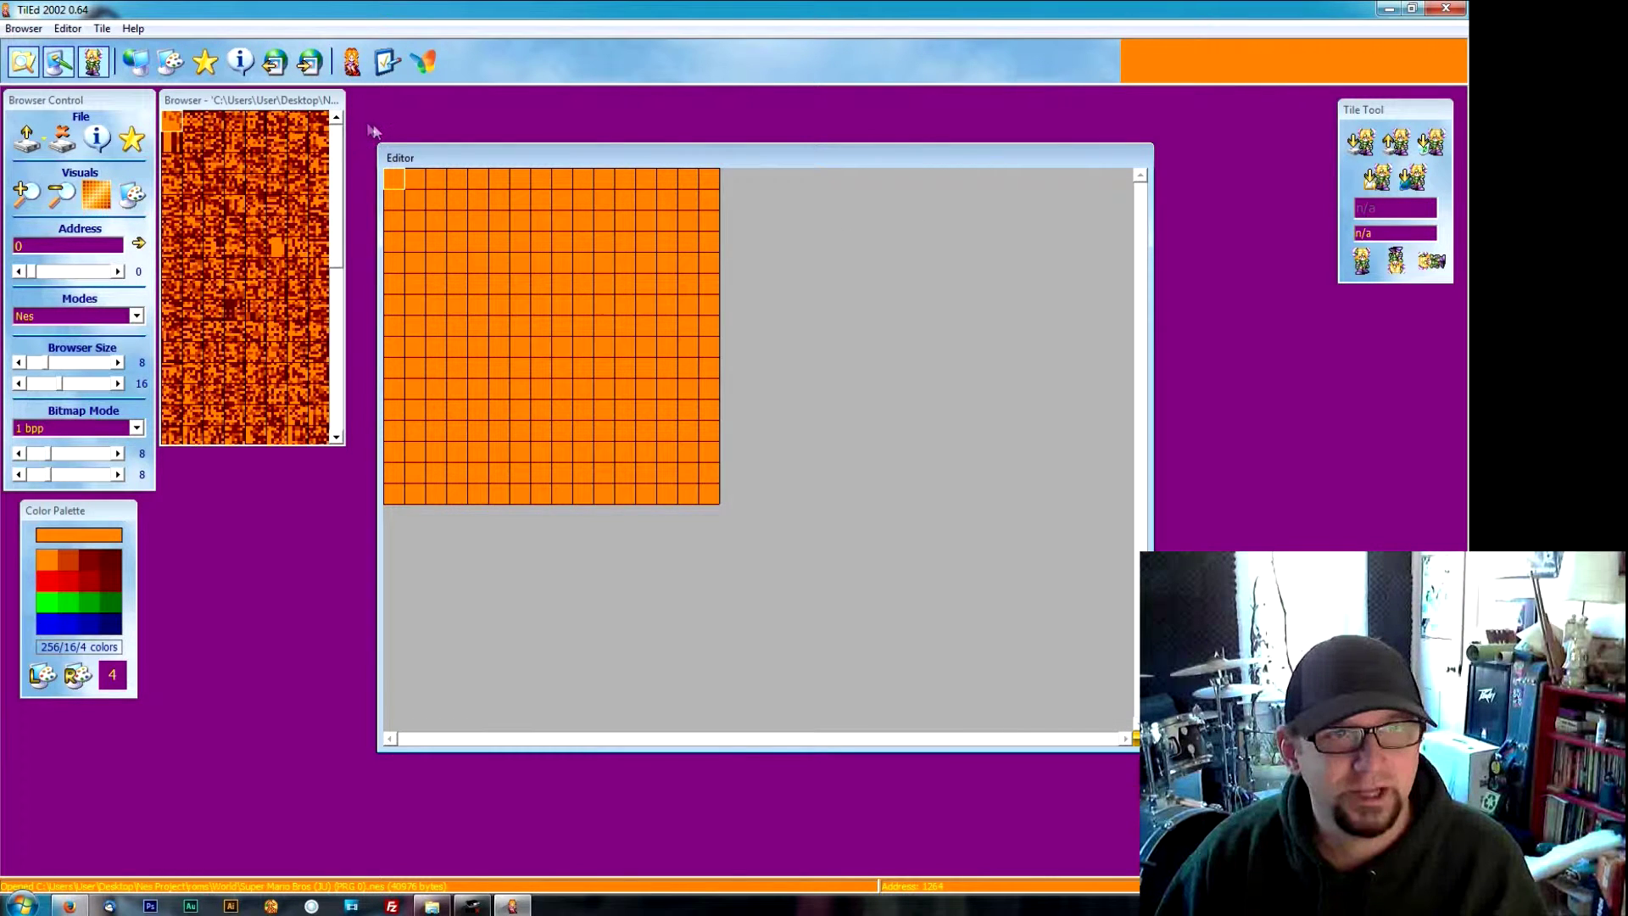
left_click(23, 28)
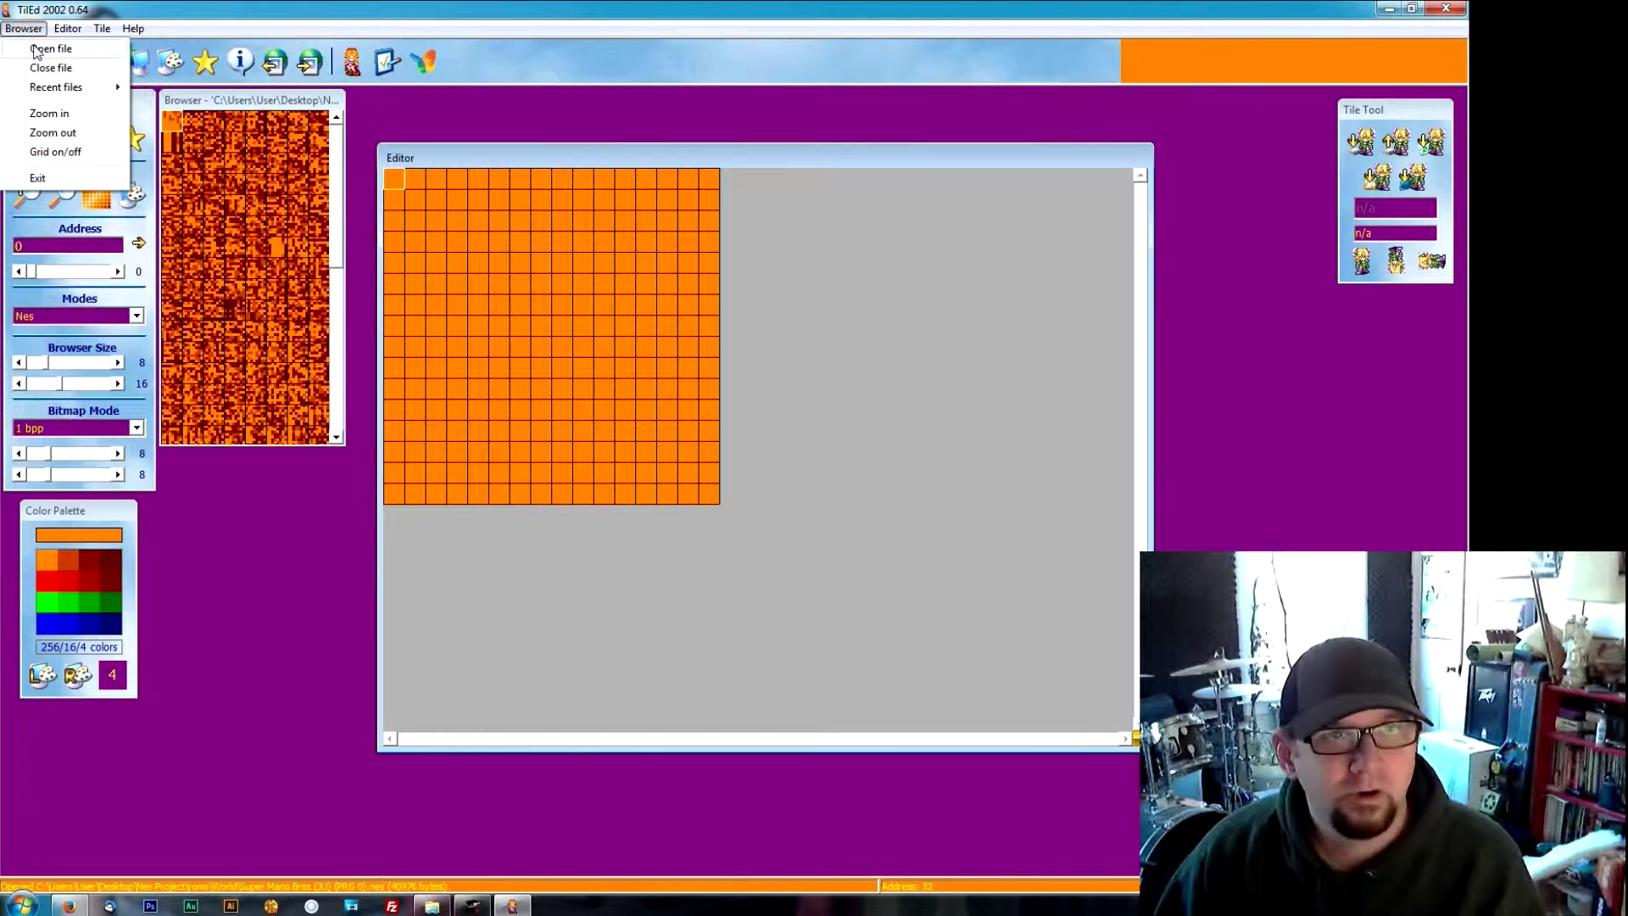
left_click(37, 50)
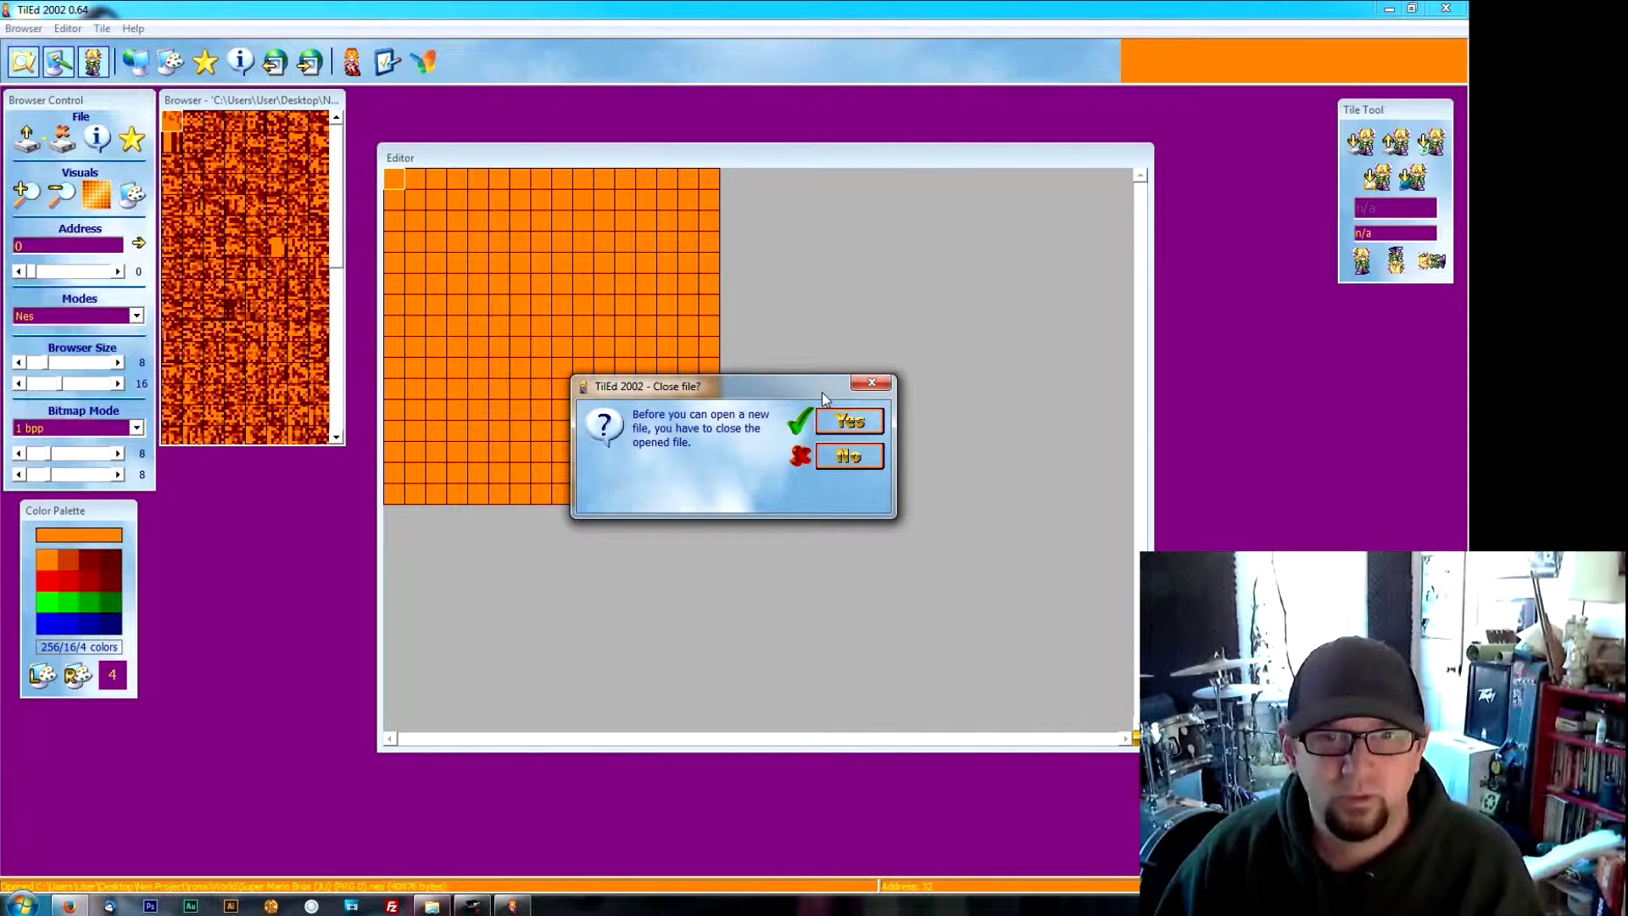
left_click_drag(823, 394, 817, 410)
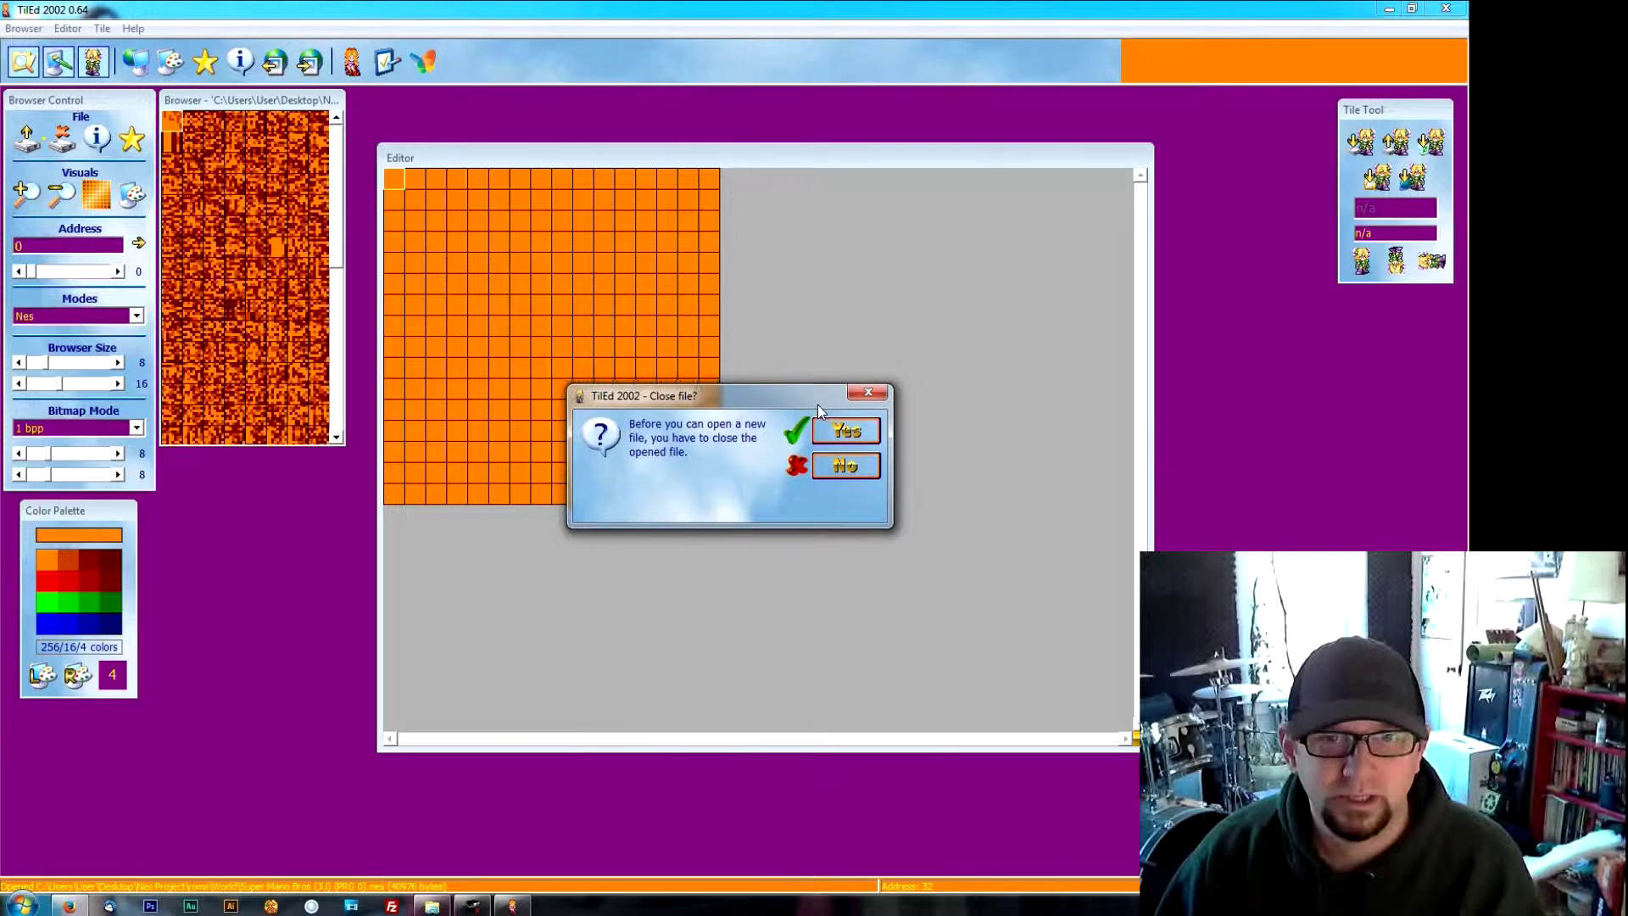
left_click(848, 435)
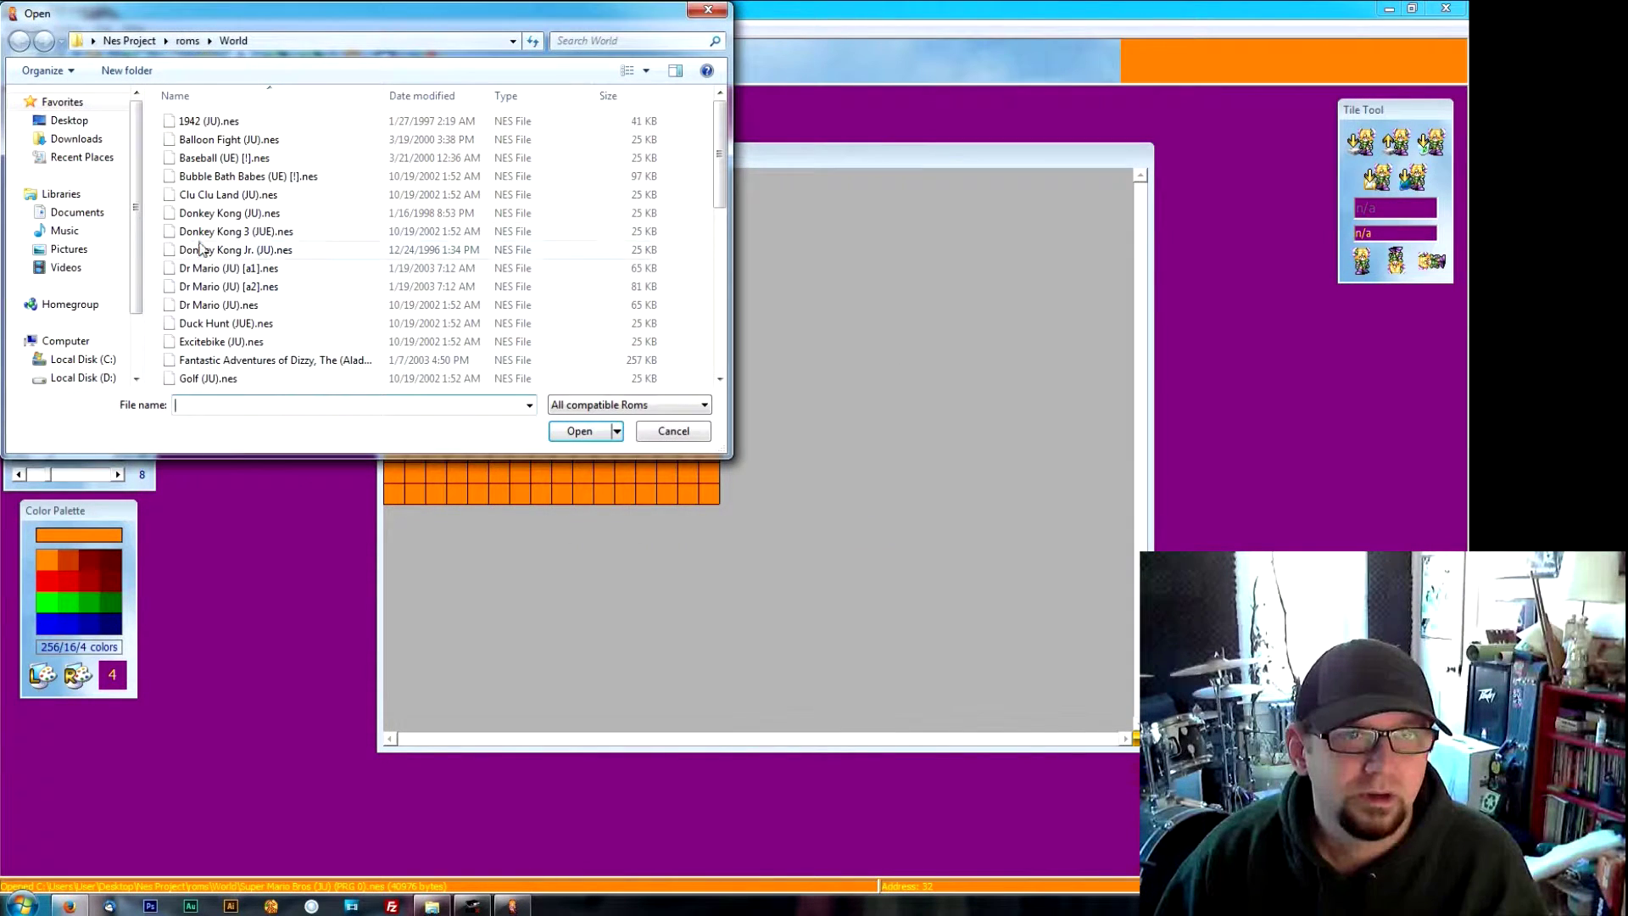
left_click(207, 234)
key("s")
key("u")
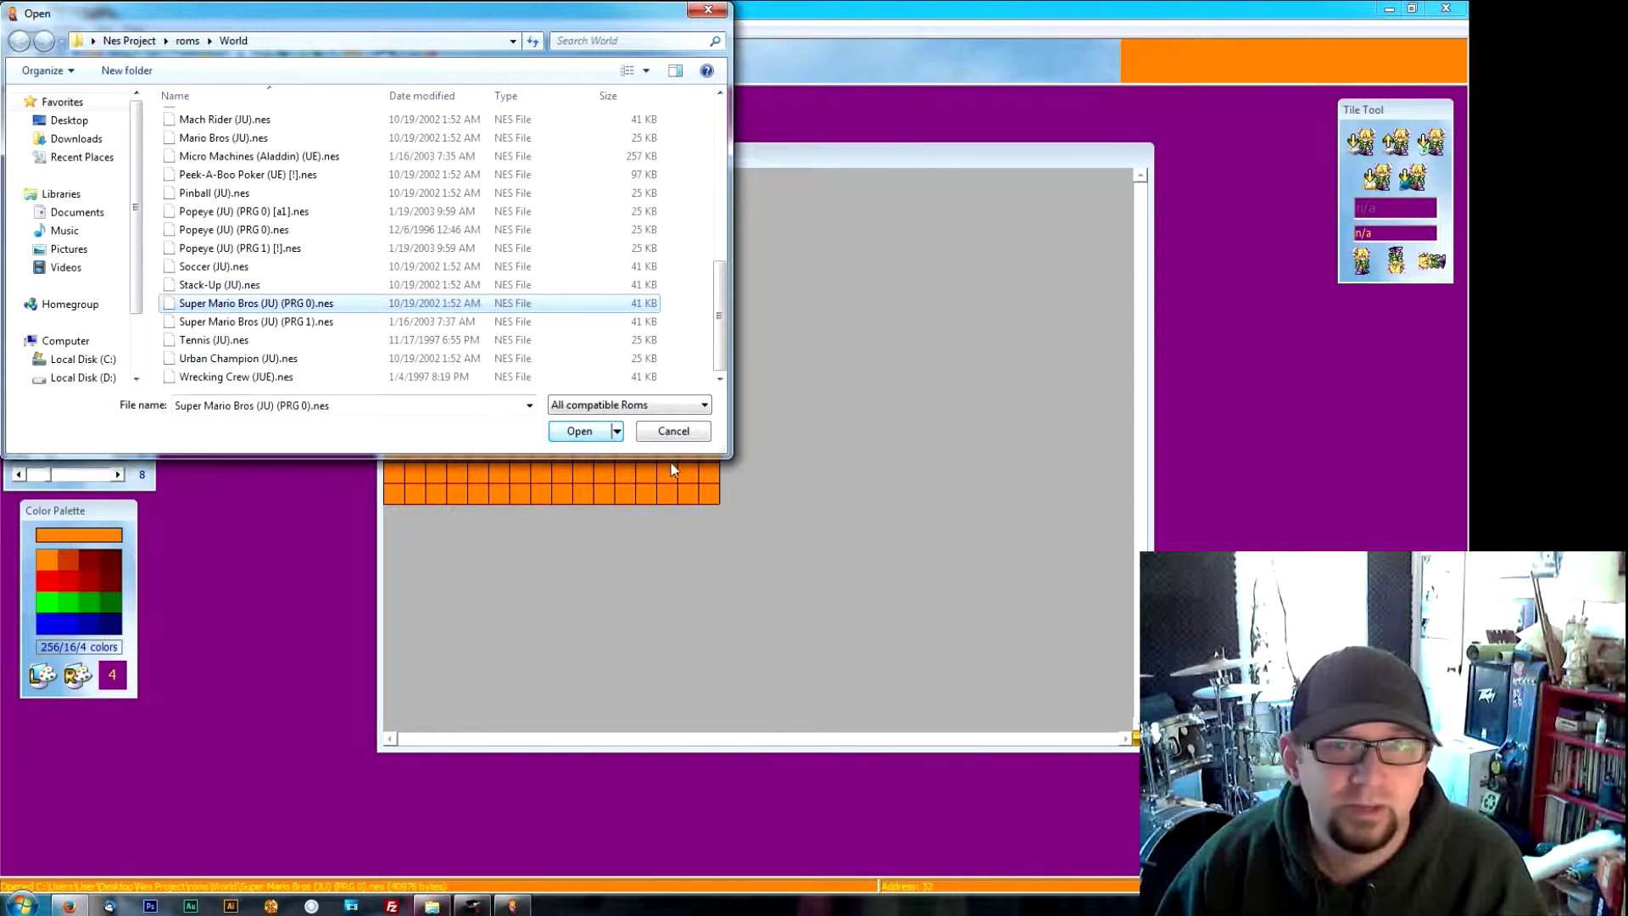
left_click(582, 432)
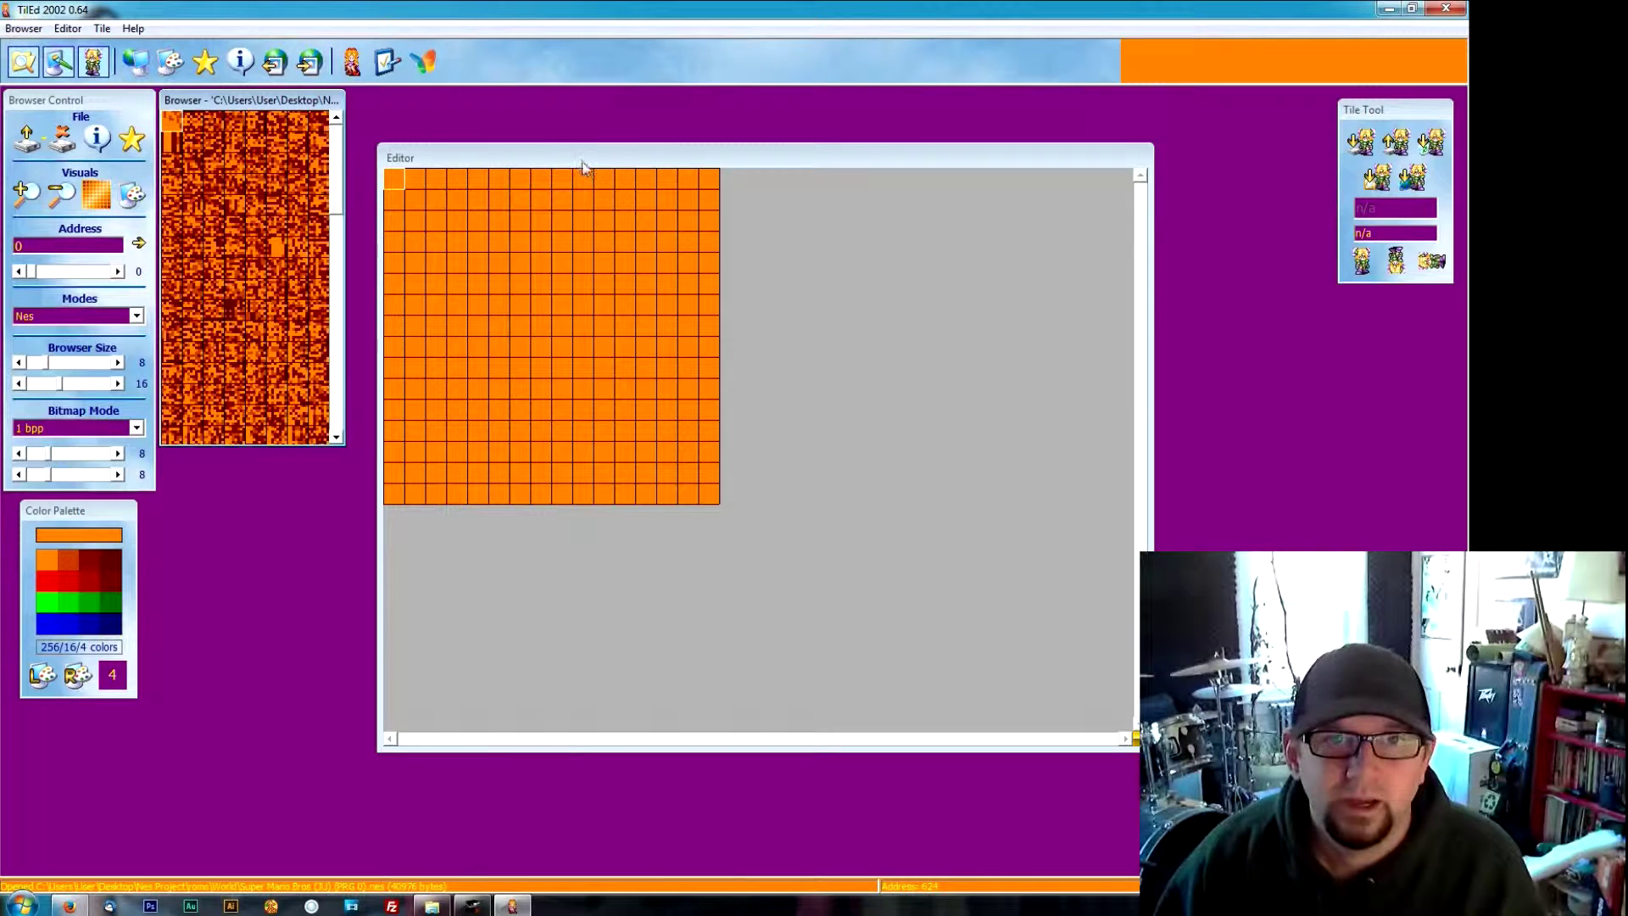
Step: Move the Editor window up and right and the Browser down to uncover the editor controls
left_click_drag(581, 158, 647, 132)
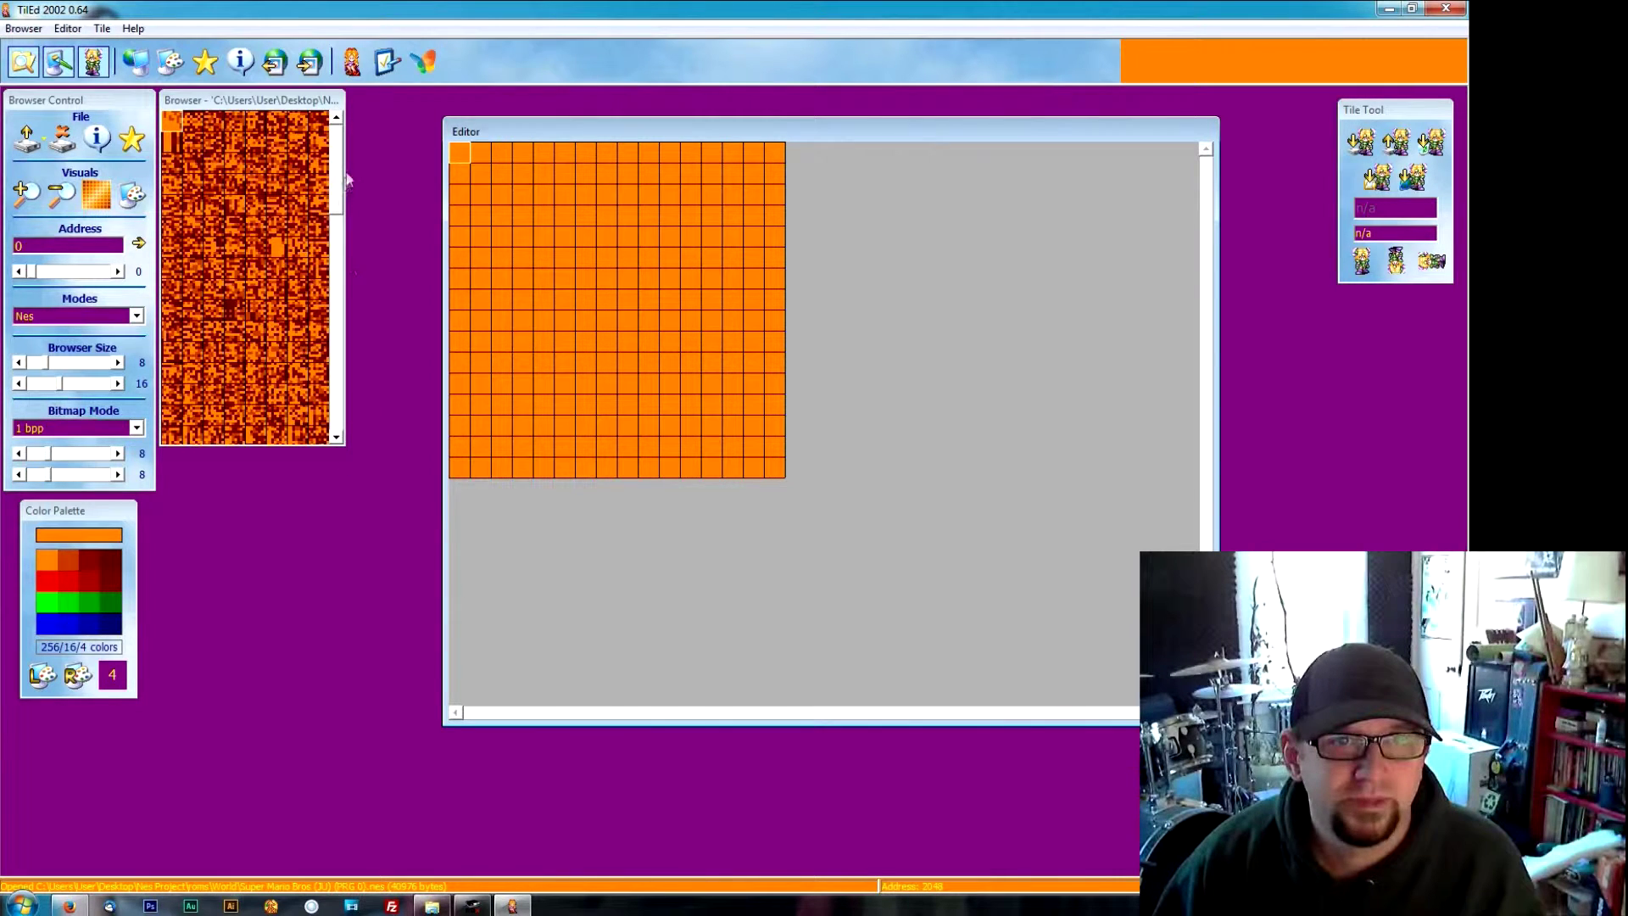
mouse_move(338, 193)
left_mouse_down()
mouse_move(340, 228)
mouse_move(348, 180)
left_mouse_up()
left_click_drag(280, 113, 289, 319)
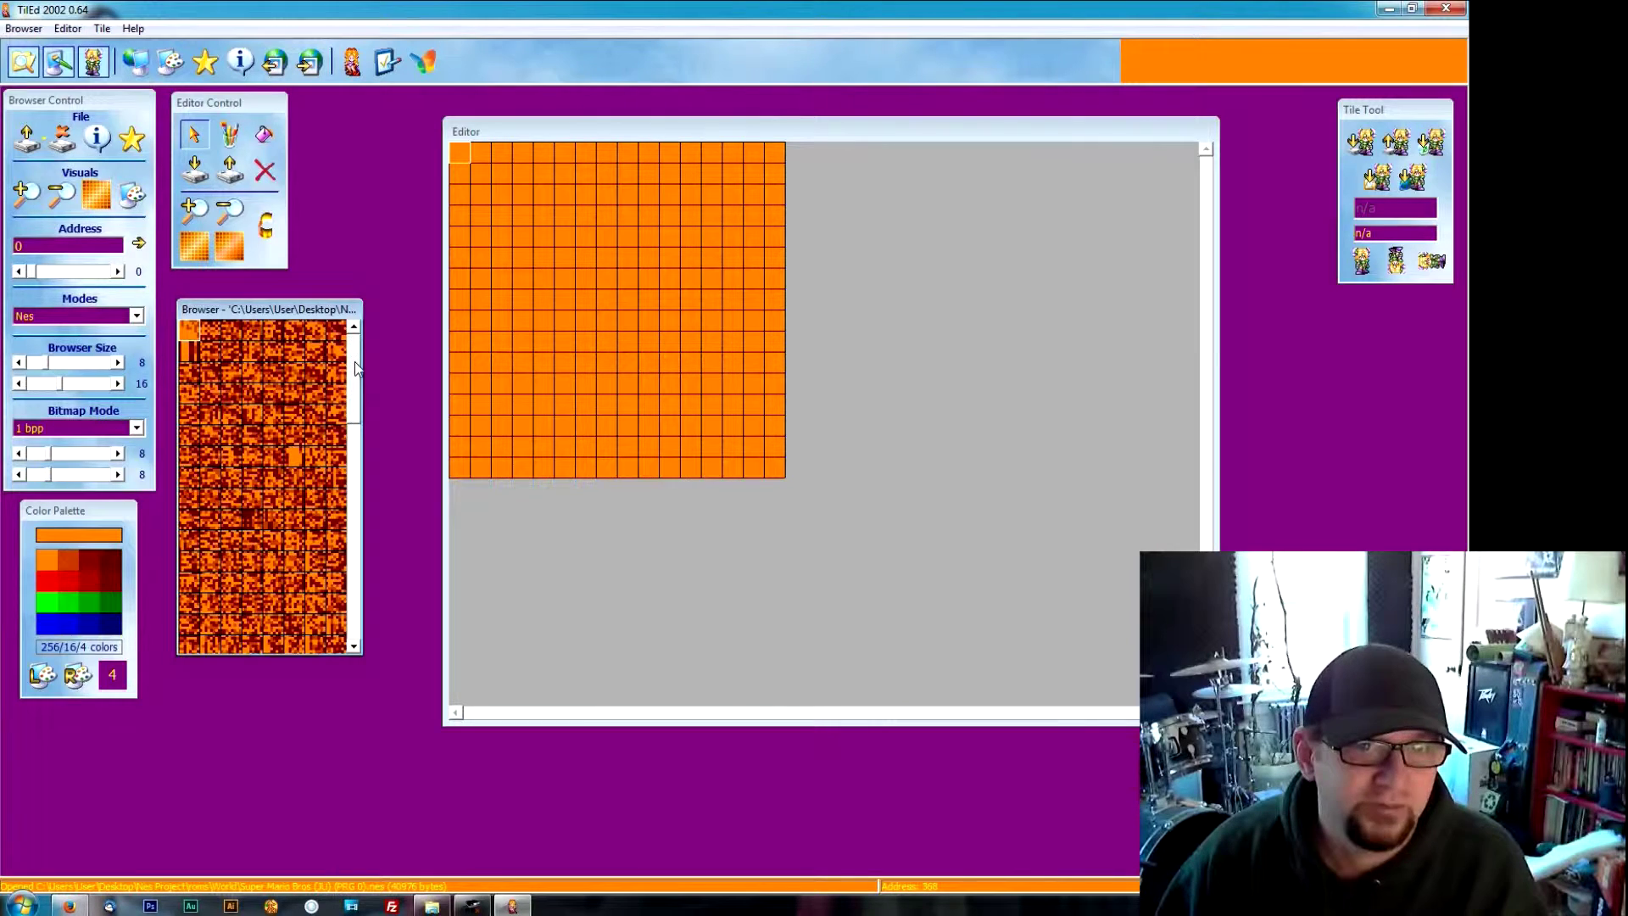
Step: Scroll the browser to Mario's sprite tiles near address 32784 and select the first one
left_click_drag(355, 367, 356, 415)
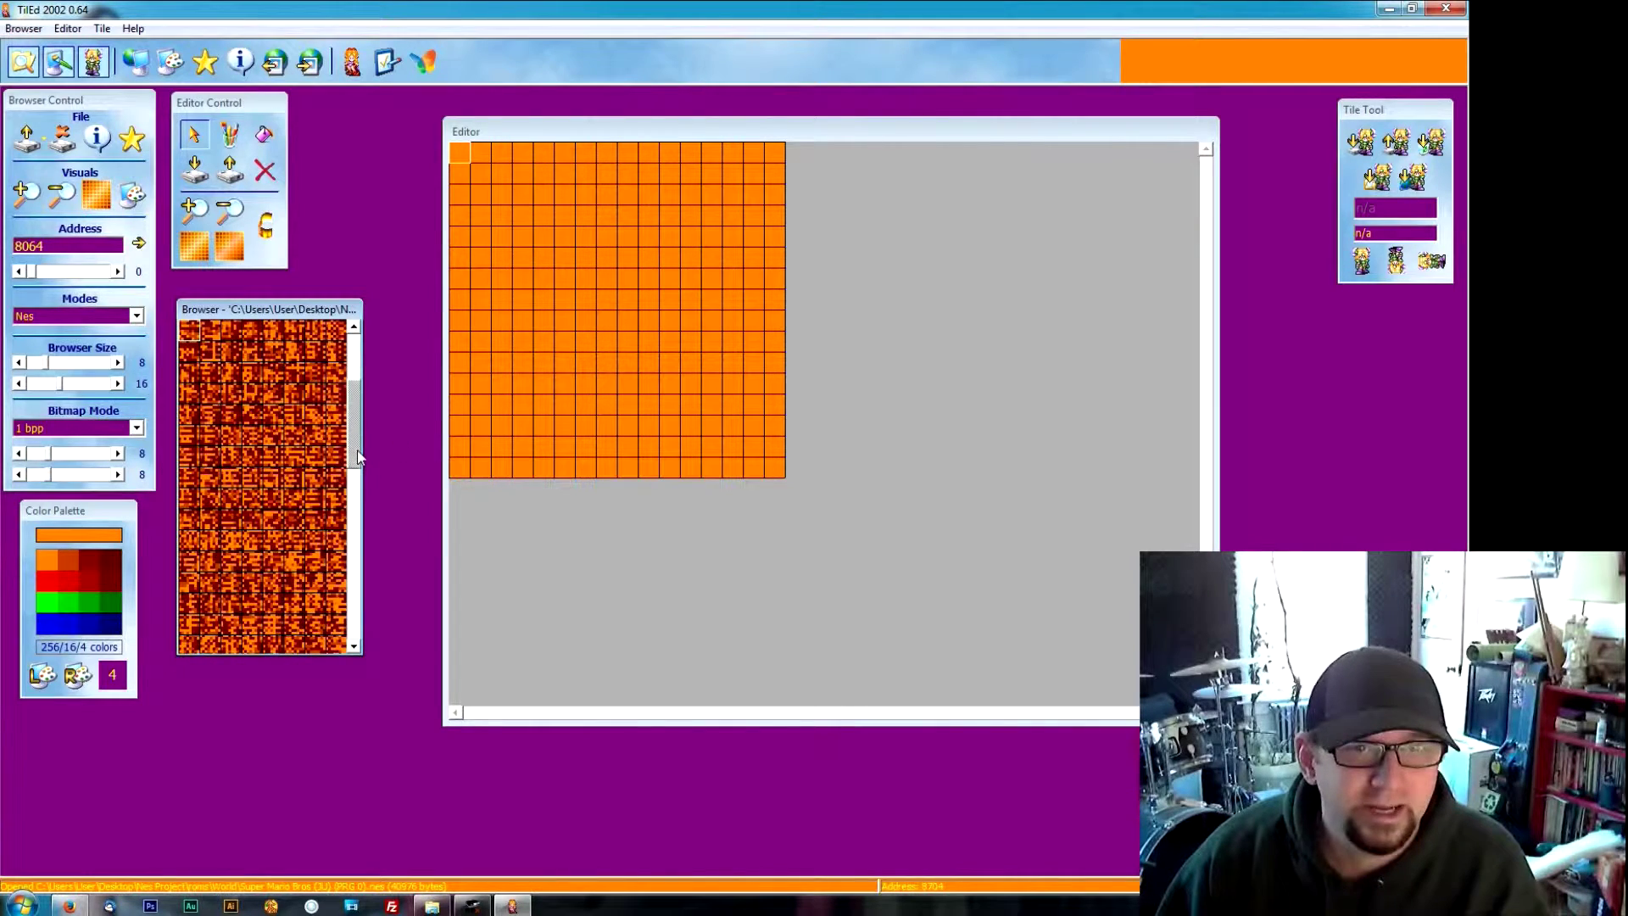
left_click_drag(357, 450, 361, 580)
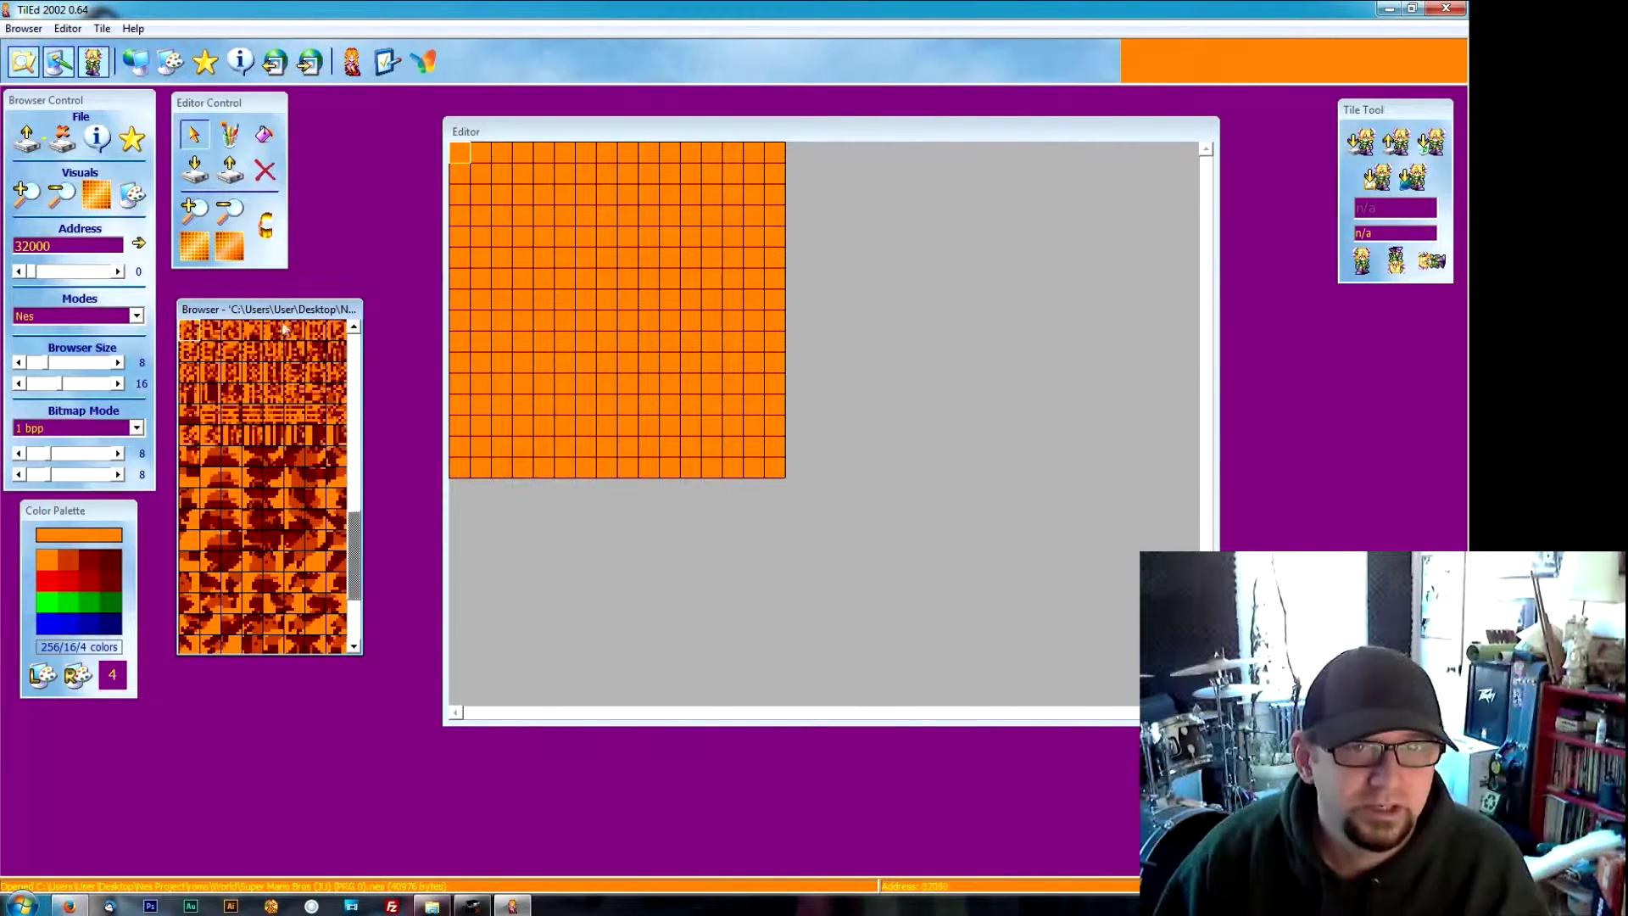
left_click_drag(285, 310, 278, 301)
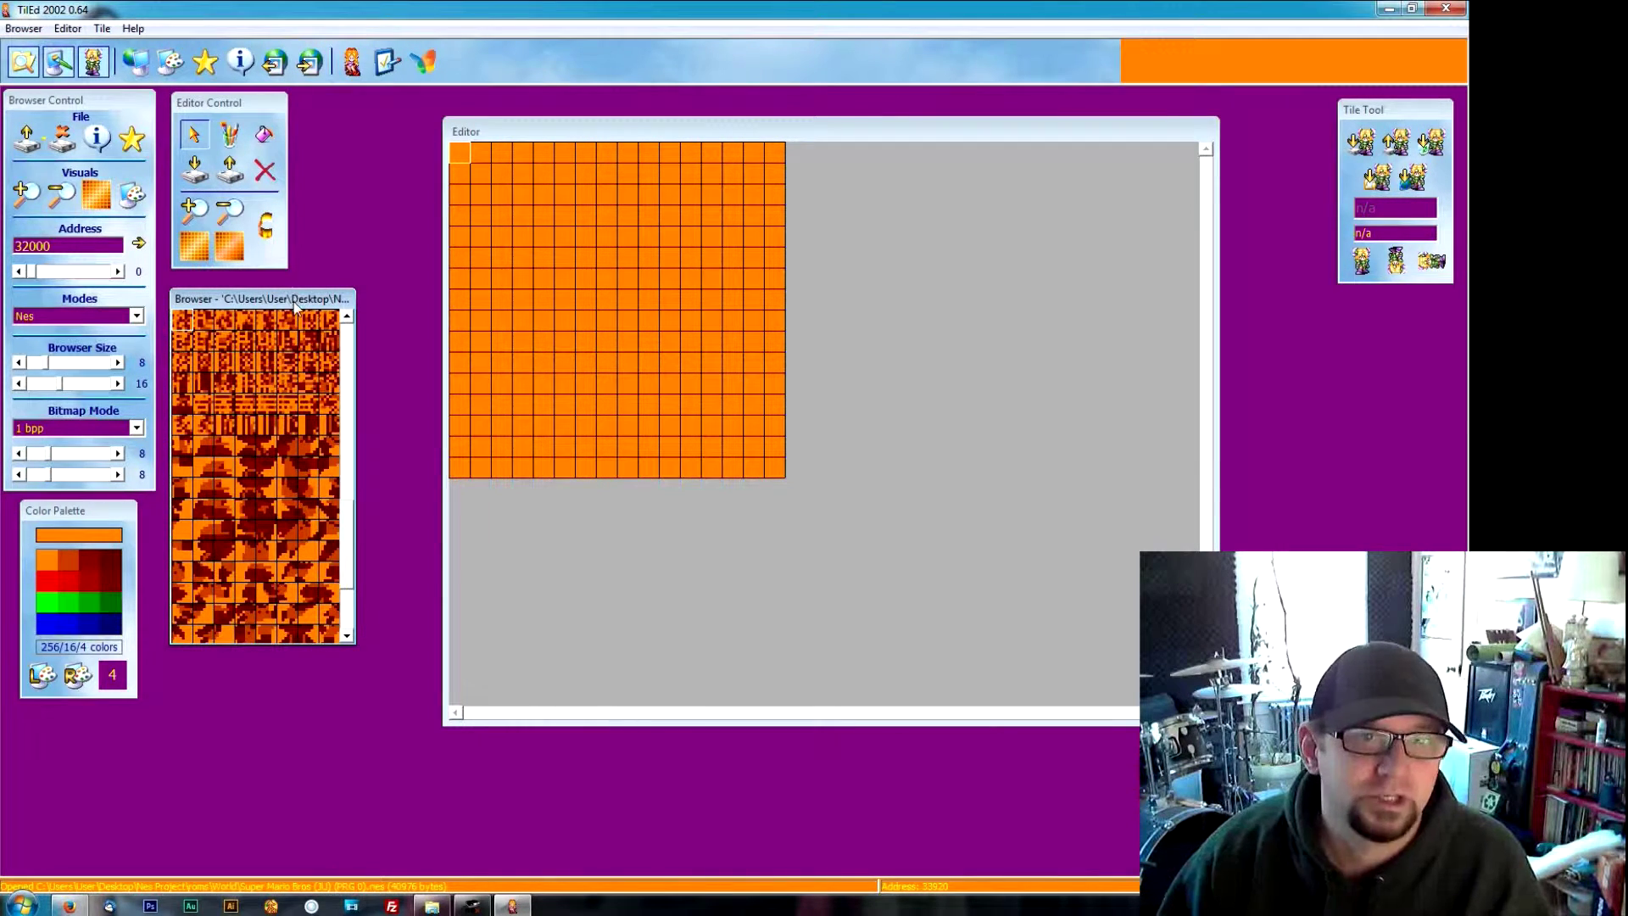
left_click(204, 446)
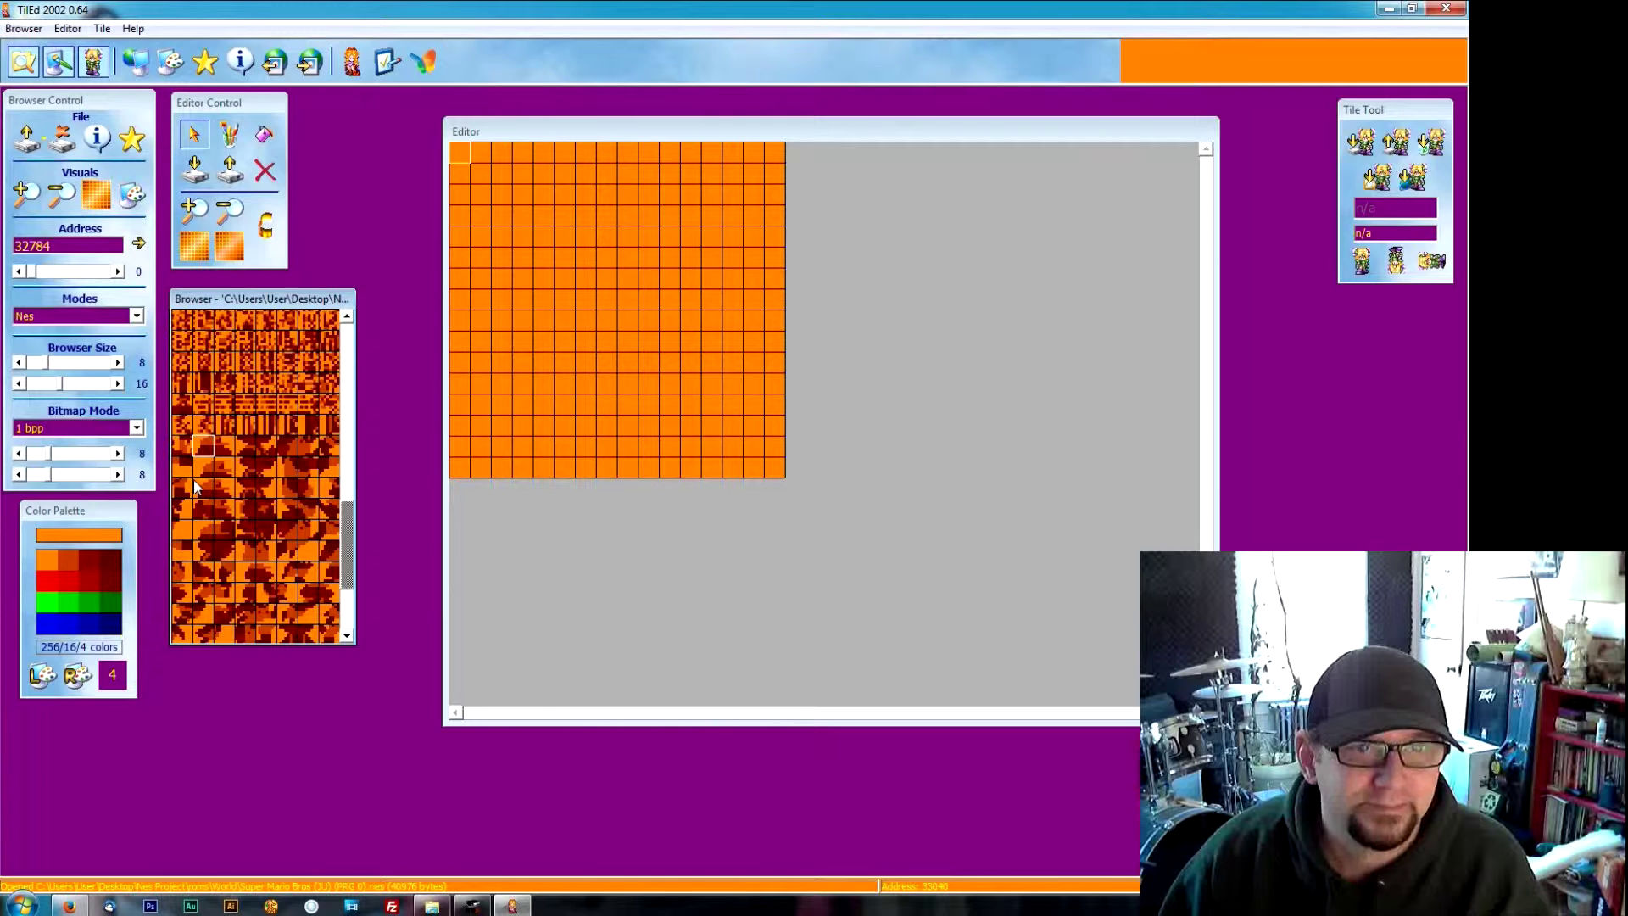
Step: Zoom the editor grid in twice and place the first Mario tile in the top-left cell
left_click(194, 209)
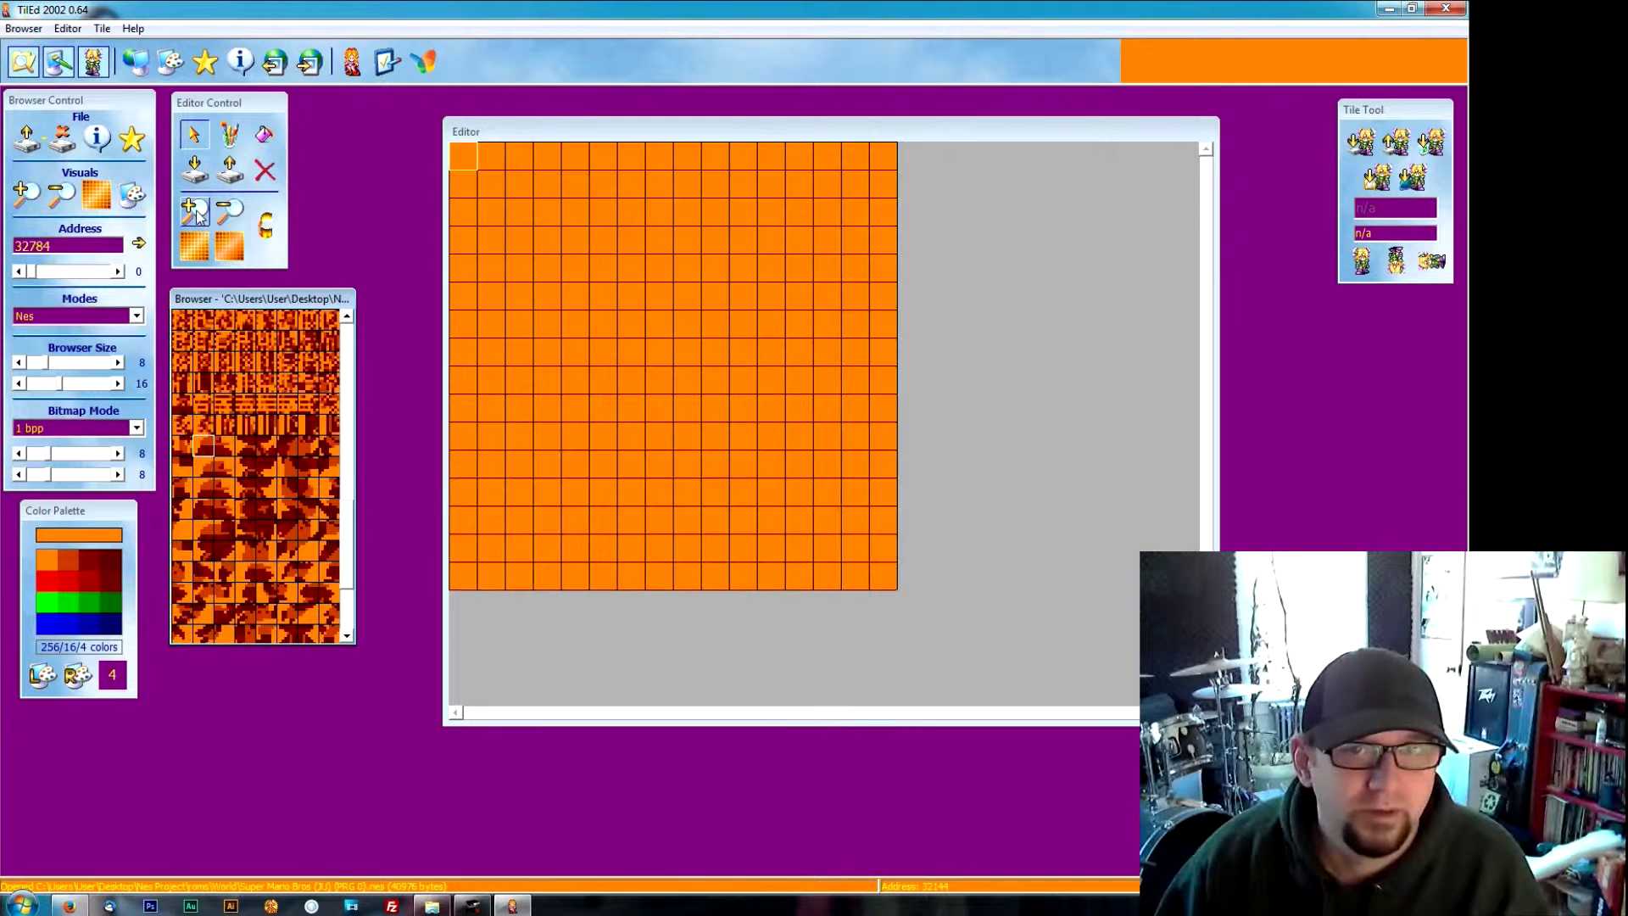
left_click(195, 209)
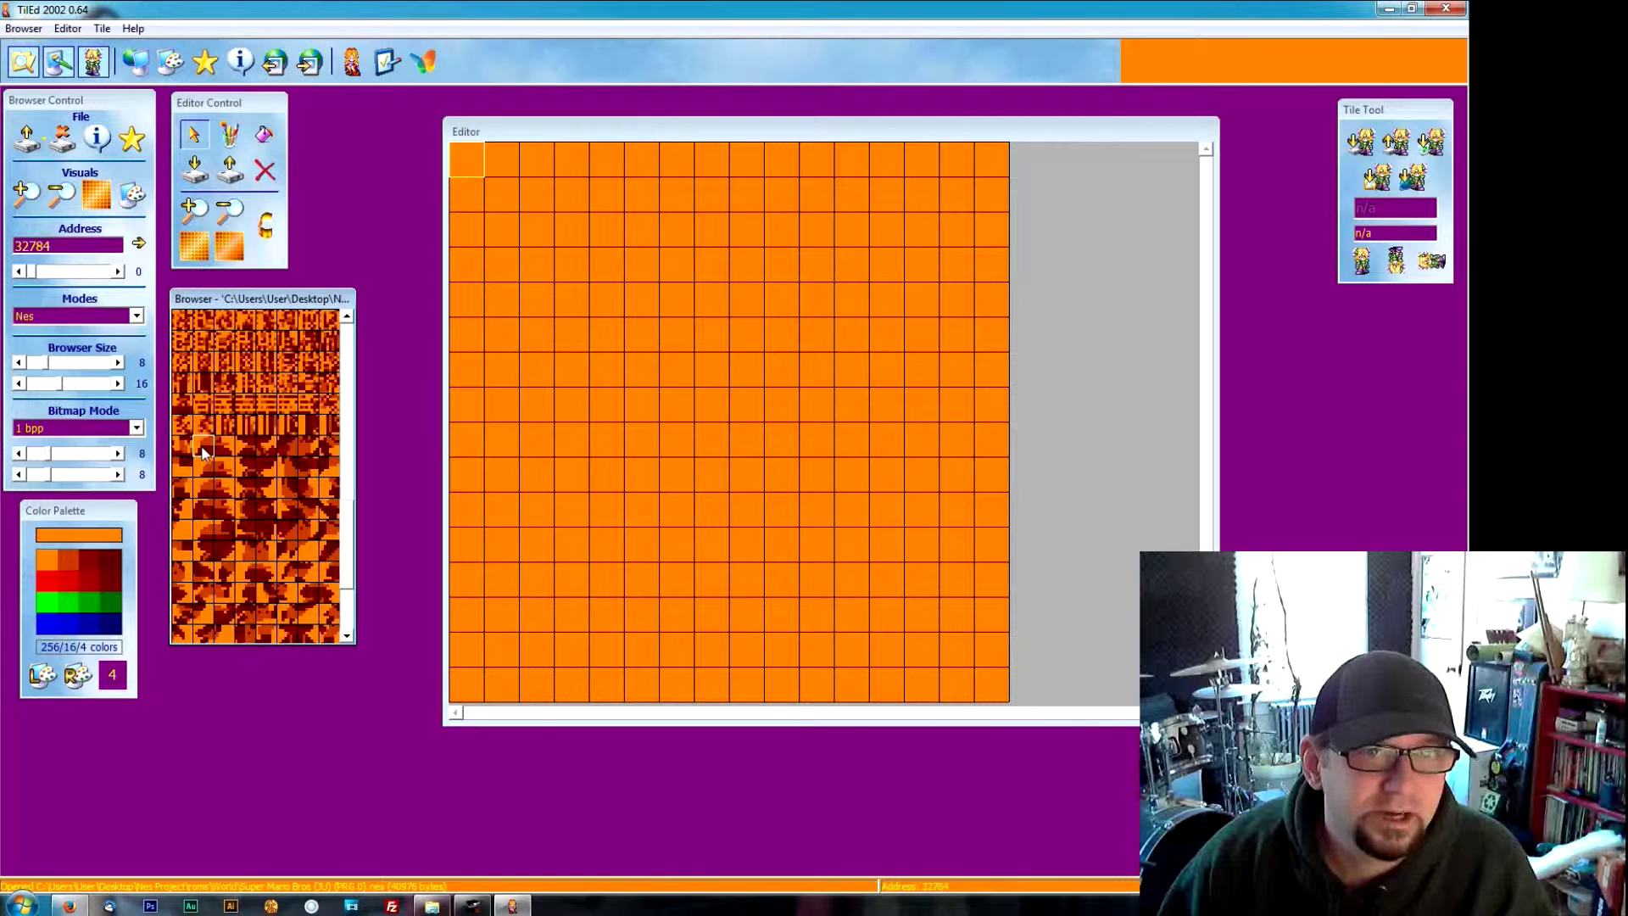
left_click(477, 169)
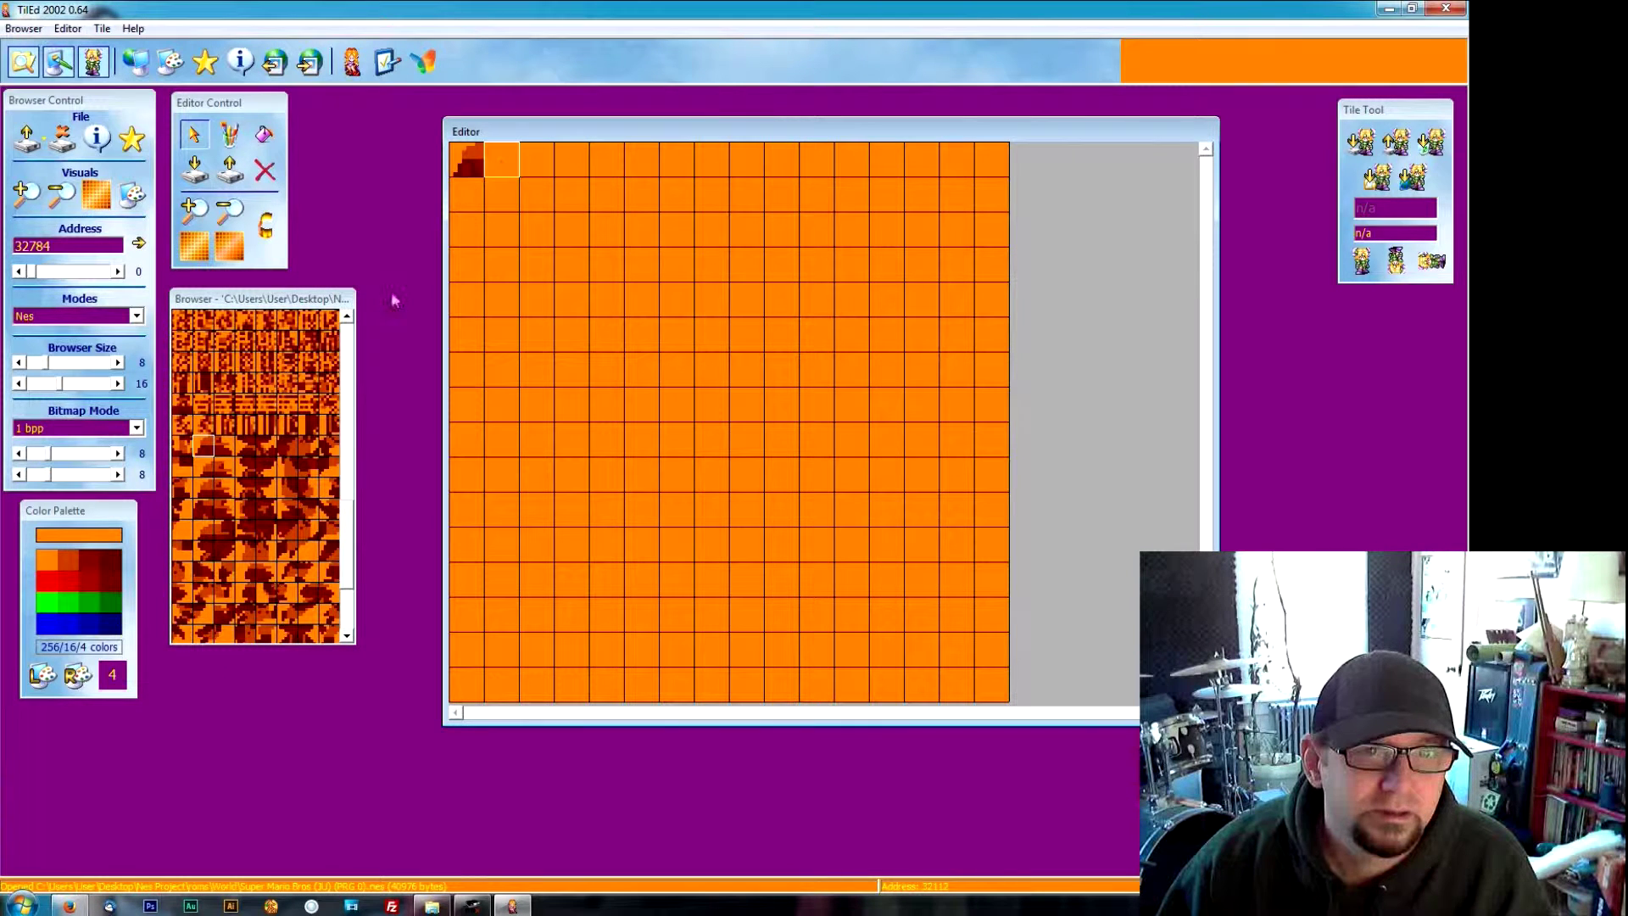
Step: Place the remaining three Mario tiles to complete the 2×2 sprite block
left_click(221, 446)
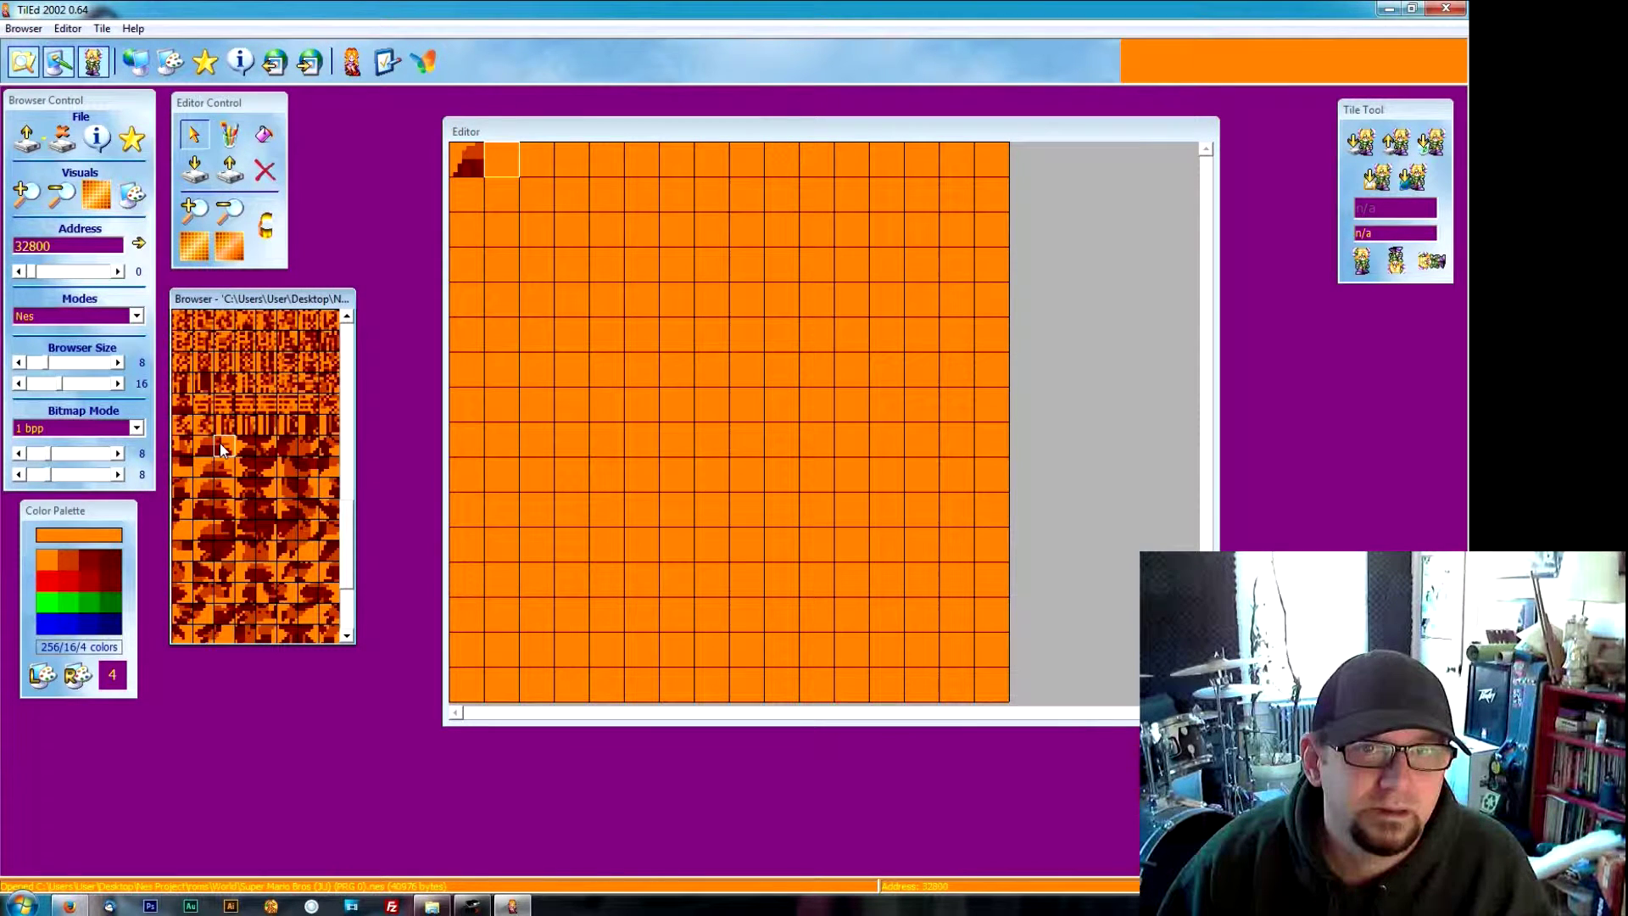
left_click(512, 161)
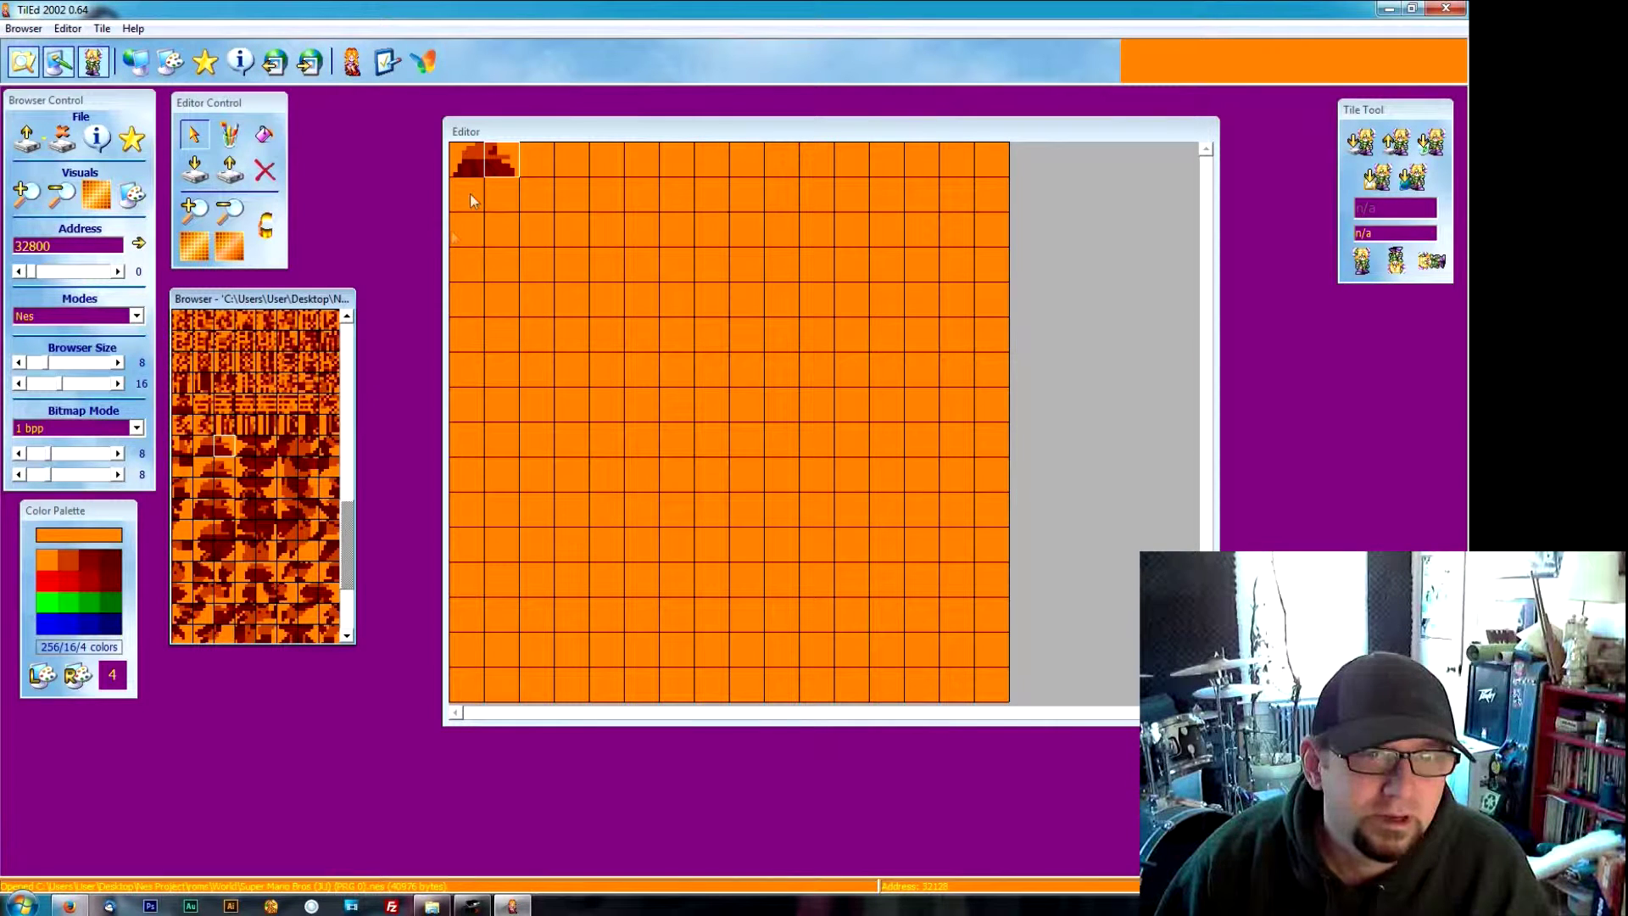
left_click(242, 446)
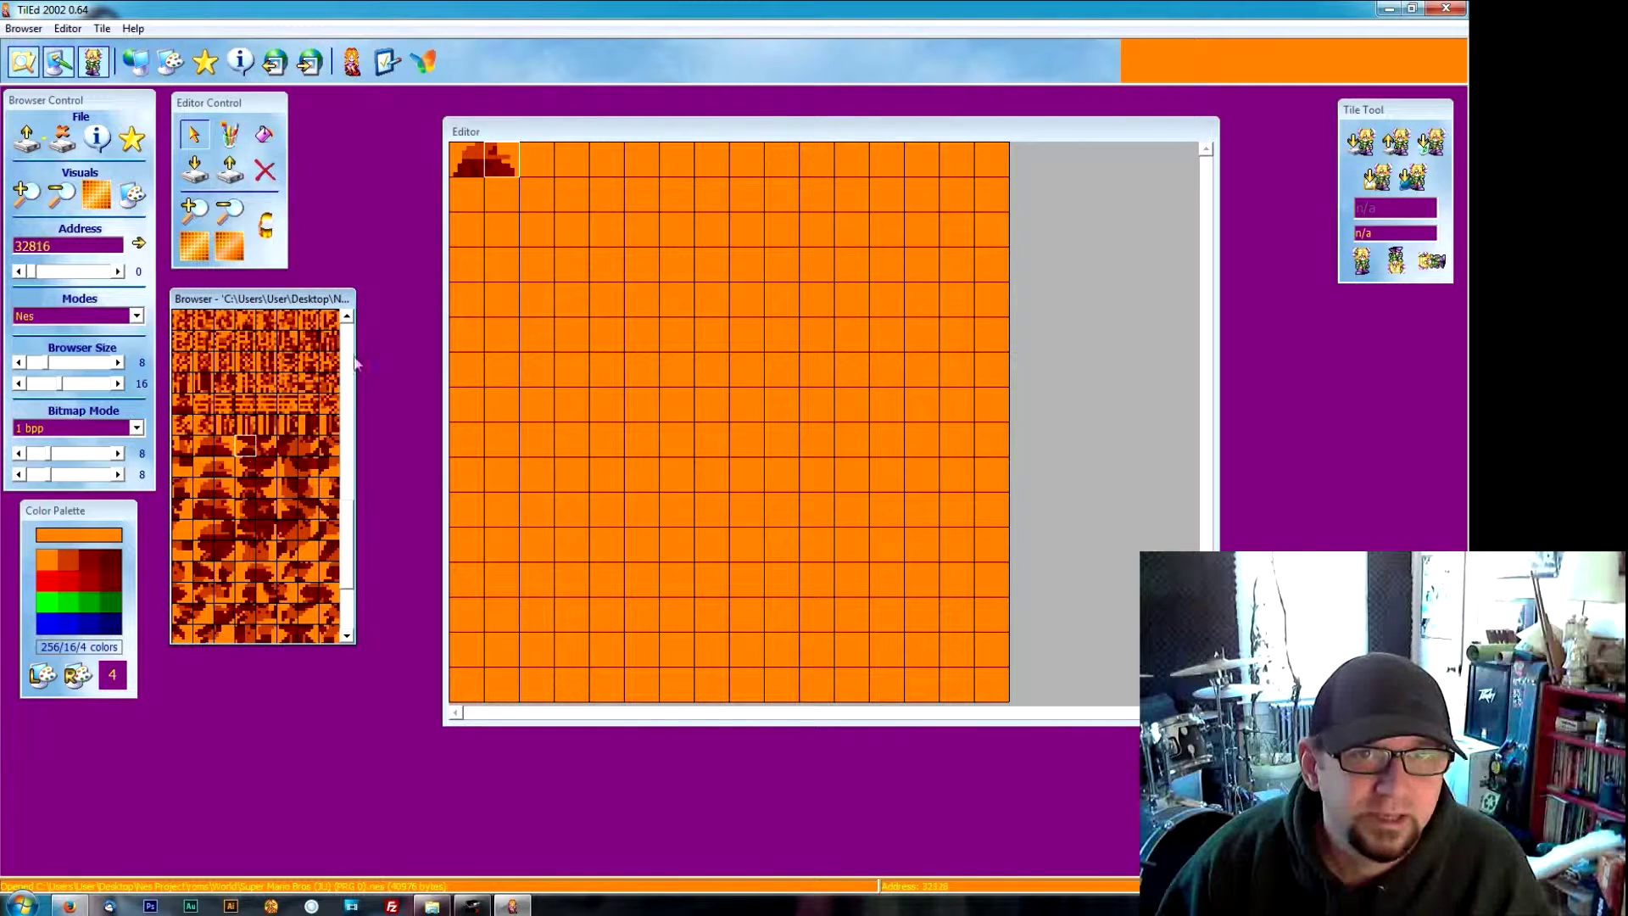
left_click(473, 193)
left_click(270, 449)
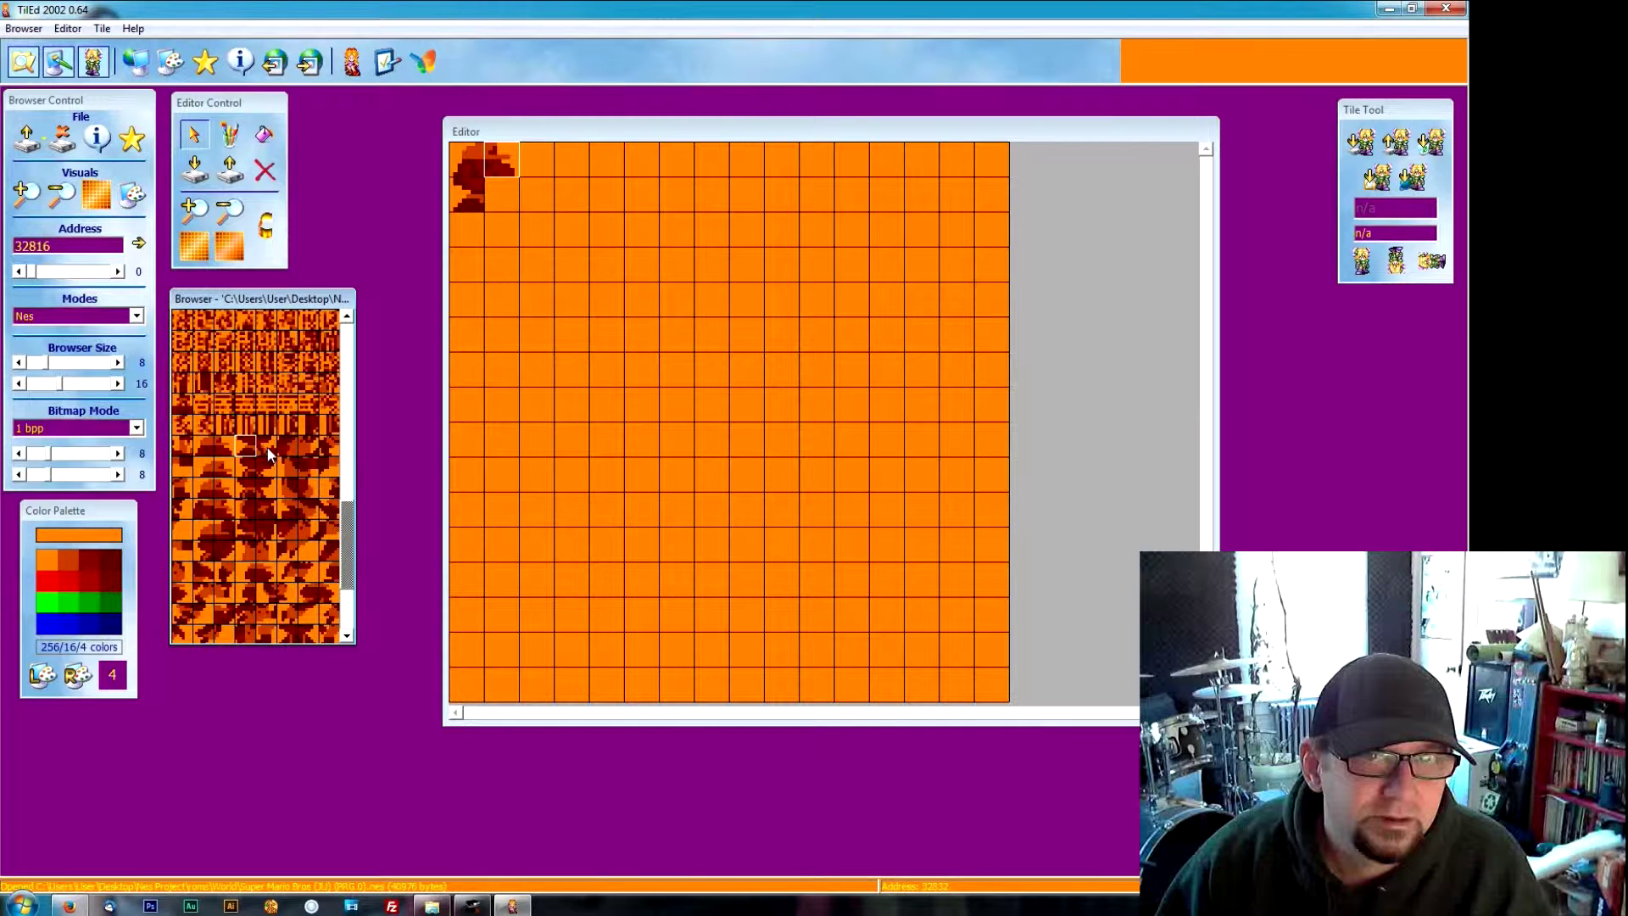
left_click(494, 208)
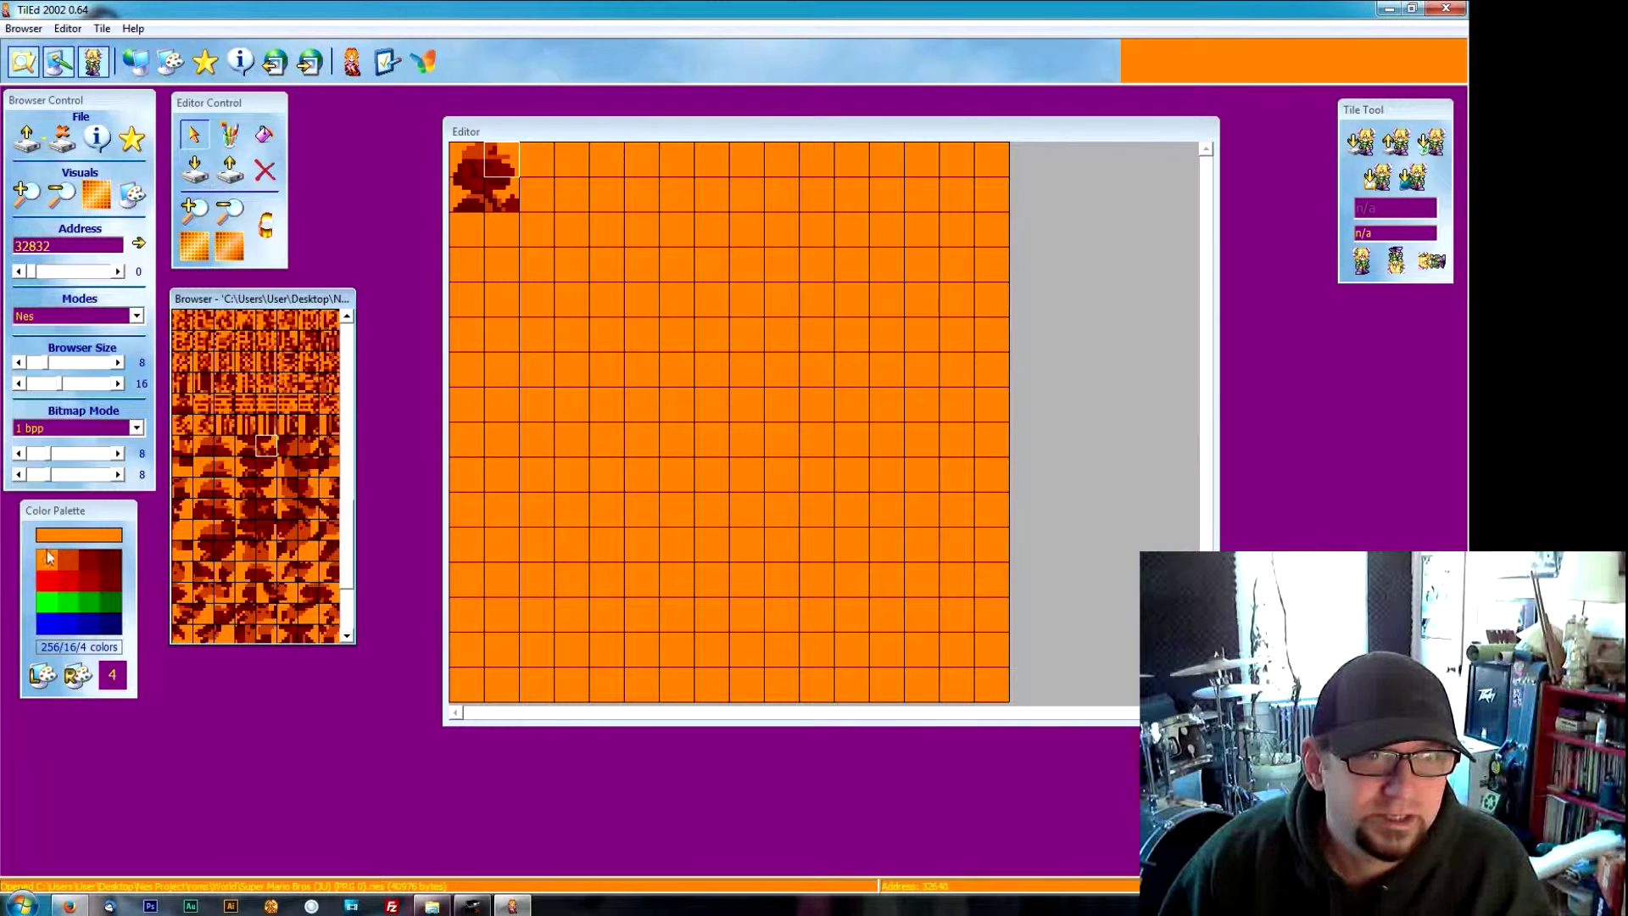
left_click(41, 676)
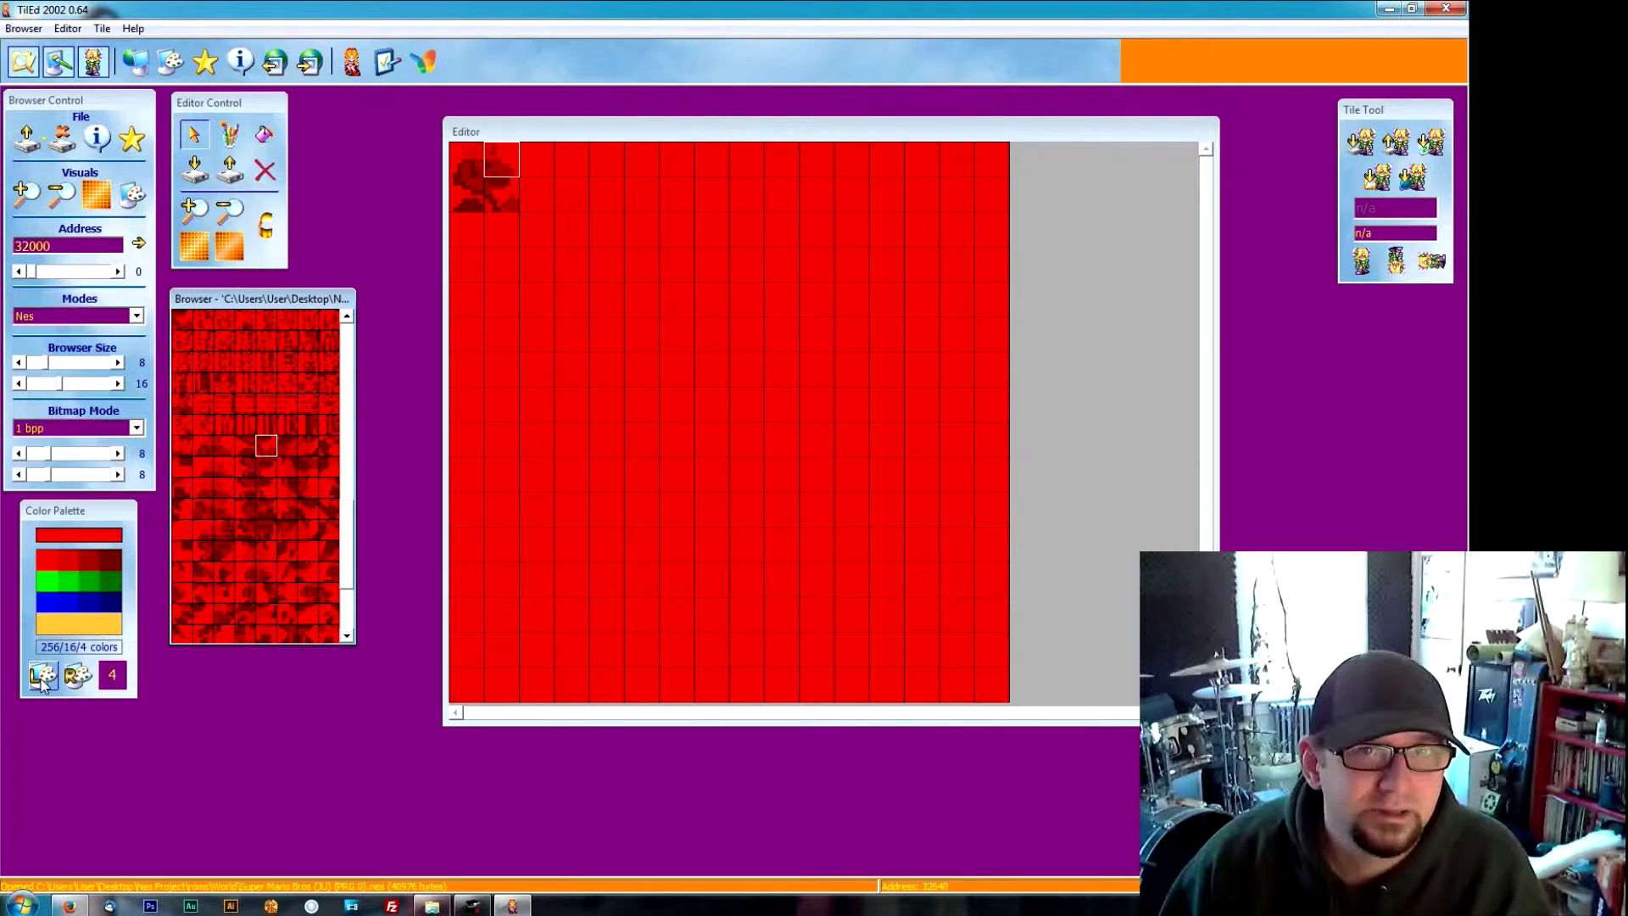
left_click(41, 676)
left_click(41, 676)
left_click(41, 675)
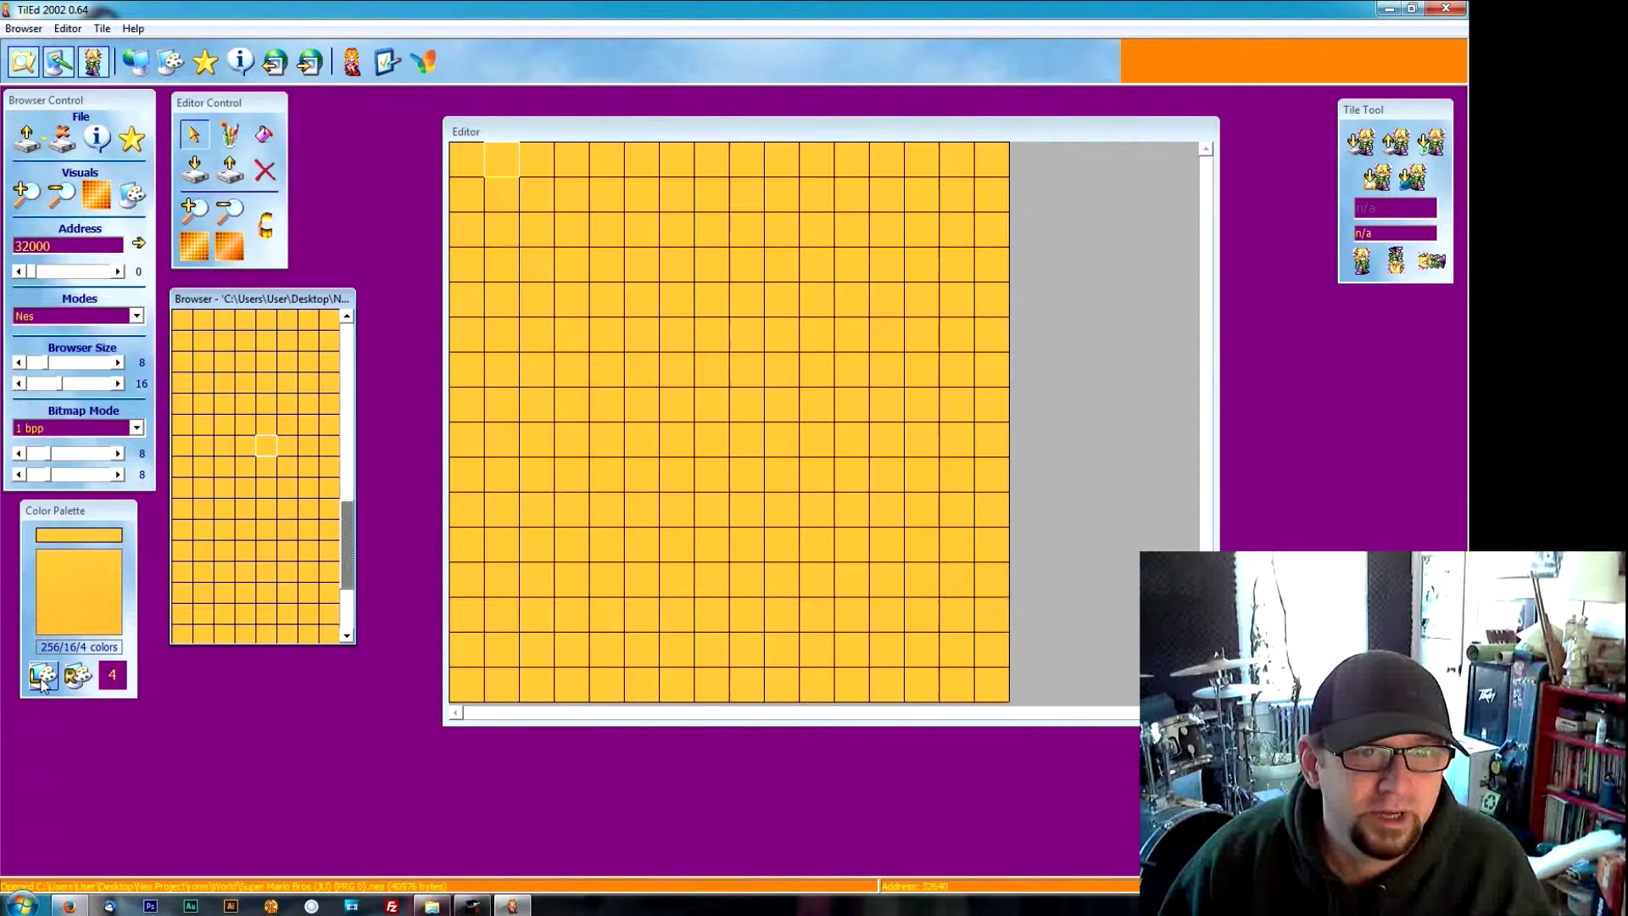
left_click(76, 676)
left_click(76, 676)
left_click(77, 676)
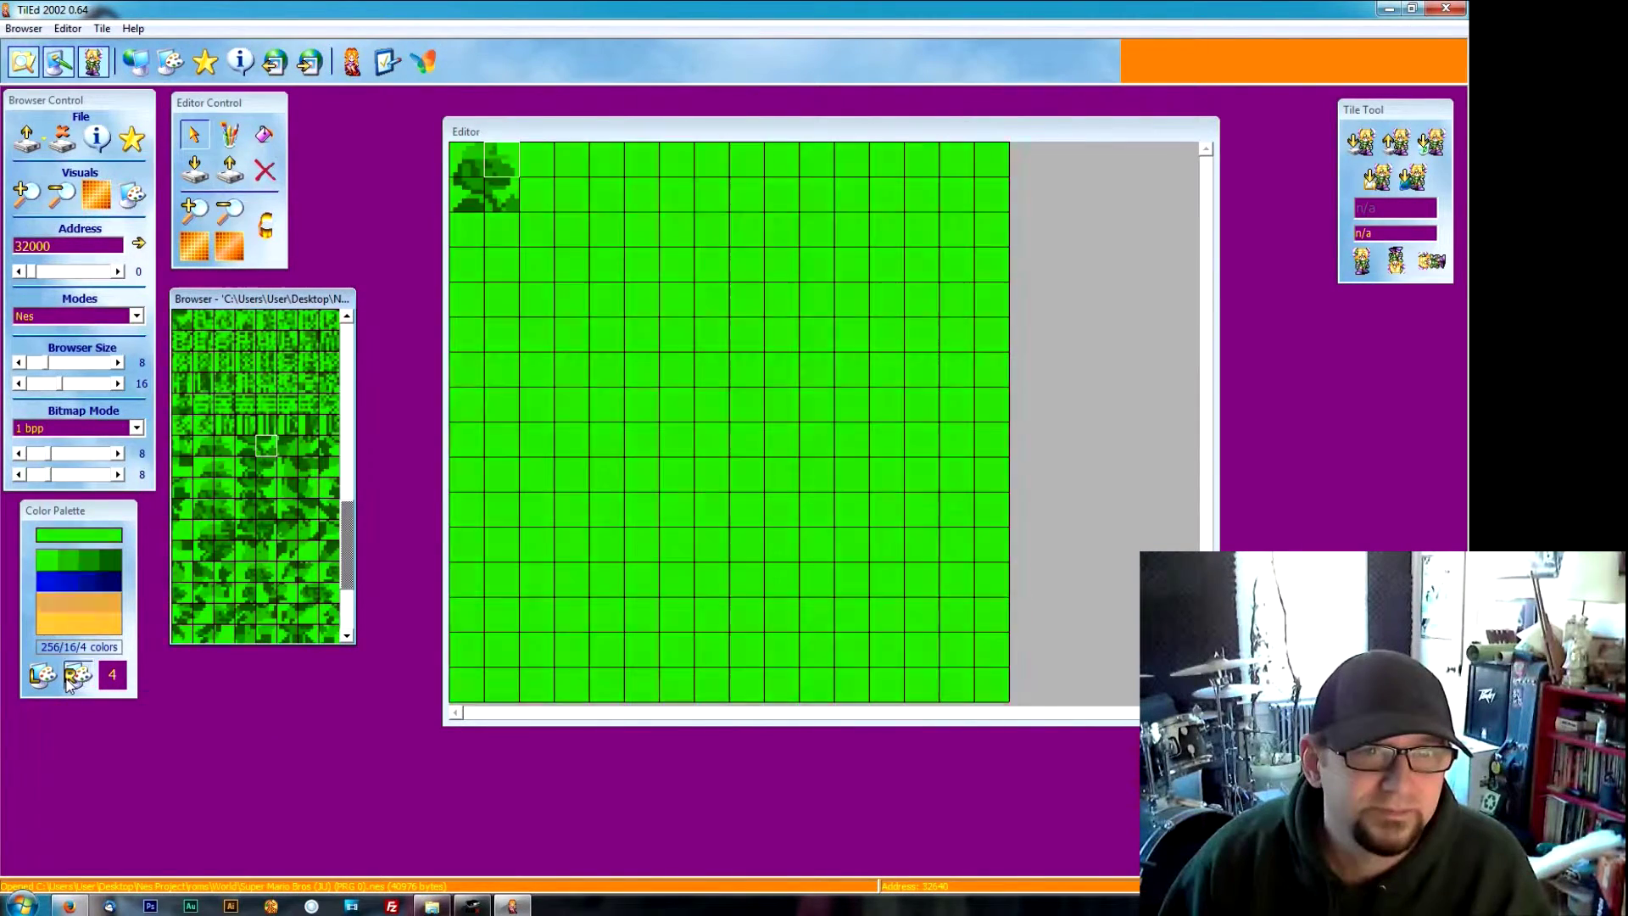
left_click(77, 676)
left_click(74, 677)
left_click(75, 677)
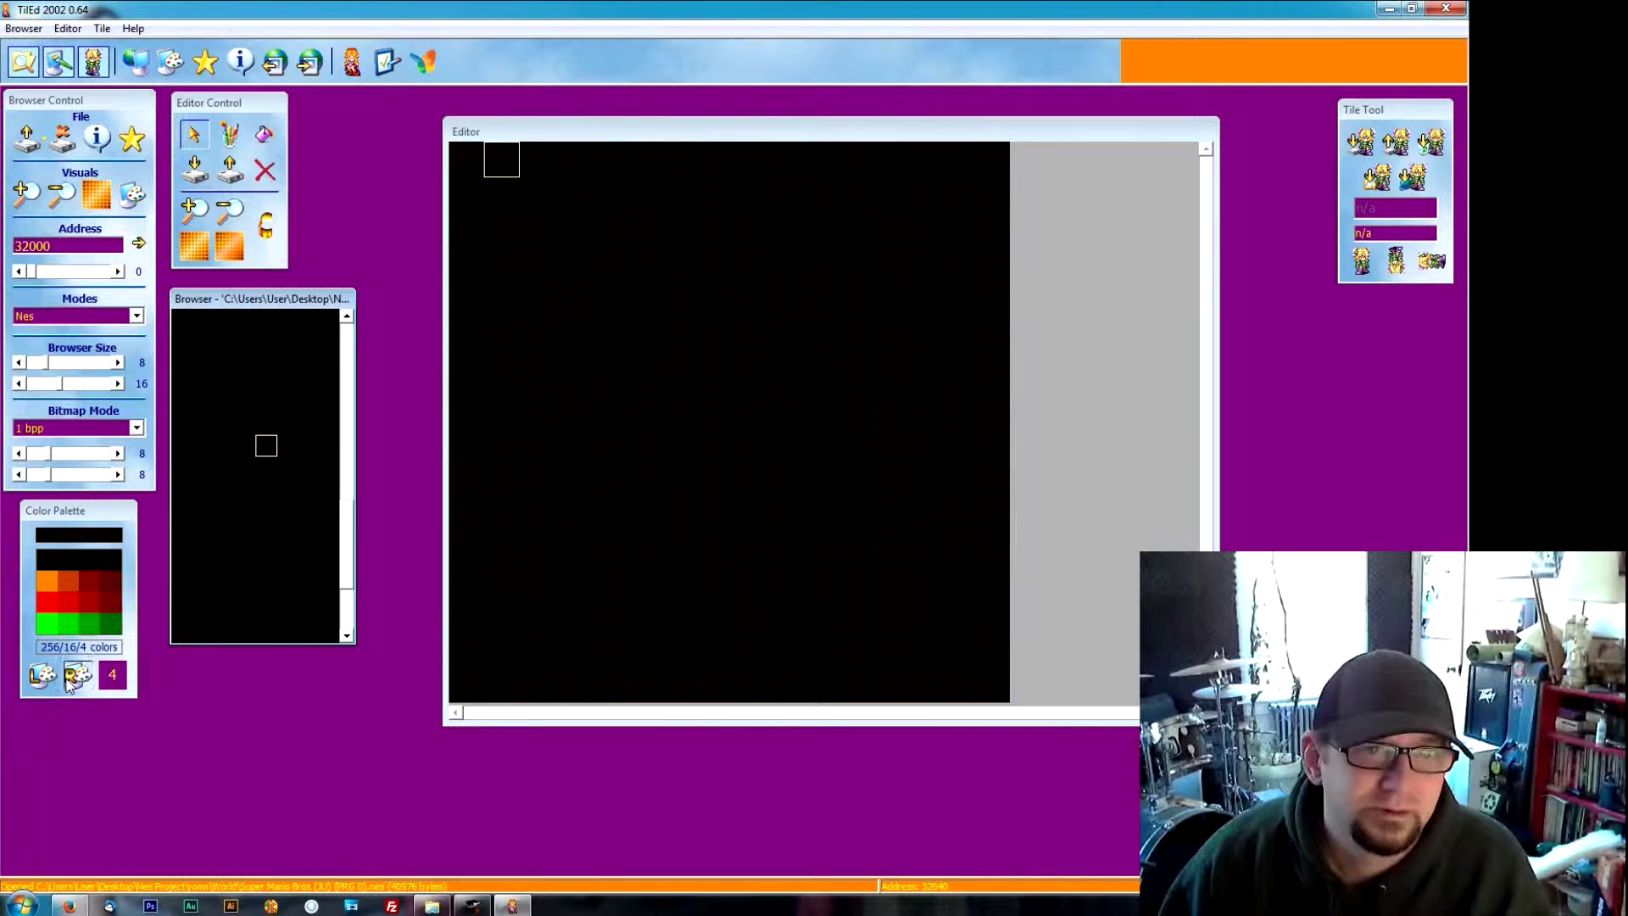
left_click(75, 678)
left_click(40, 676)
left_click(41, 676)
left_click(41, 676)
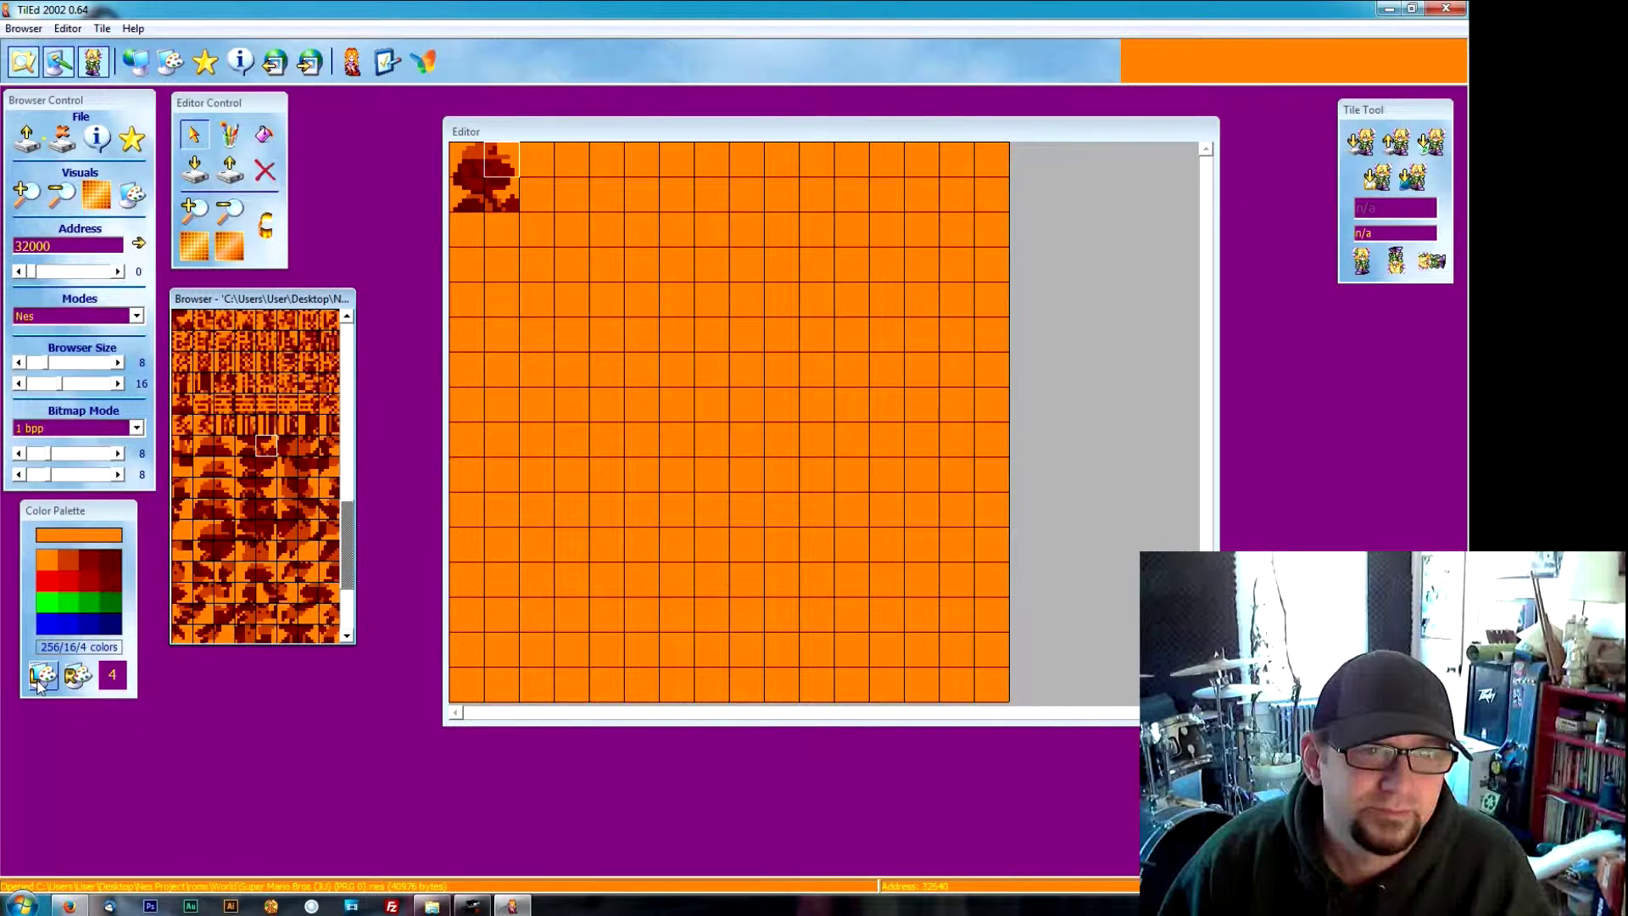
Step: Redefine the orange first palette colour as black by setting its RGB sliders to zero
double_click(47, 566)
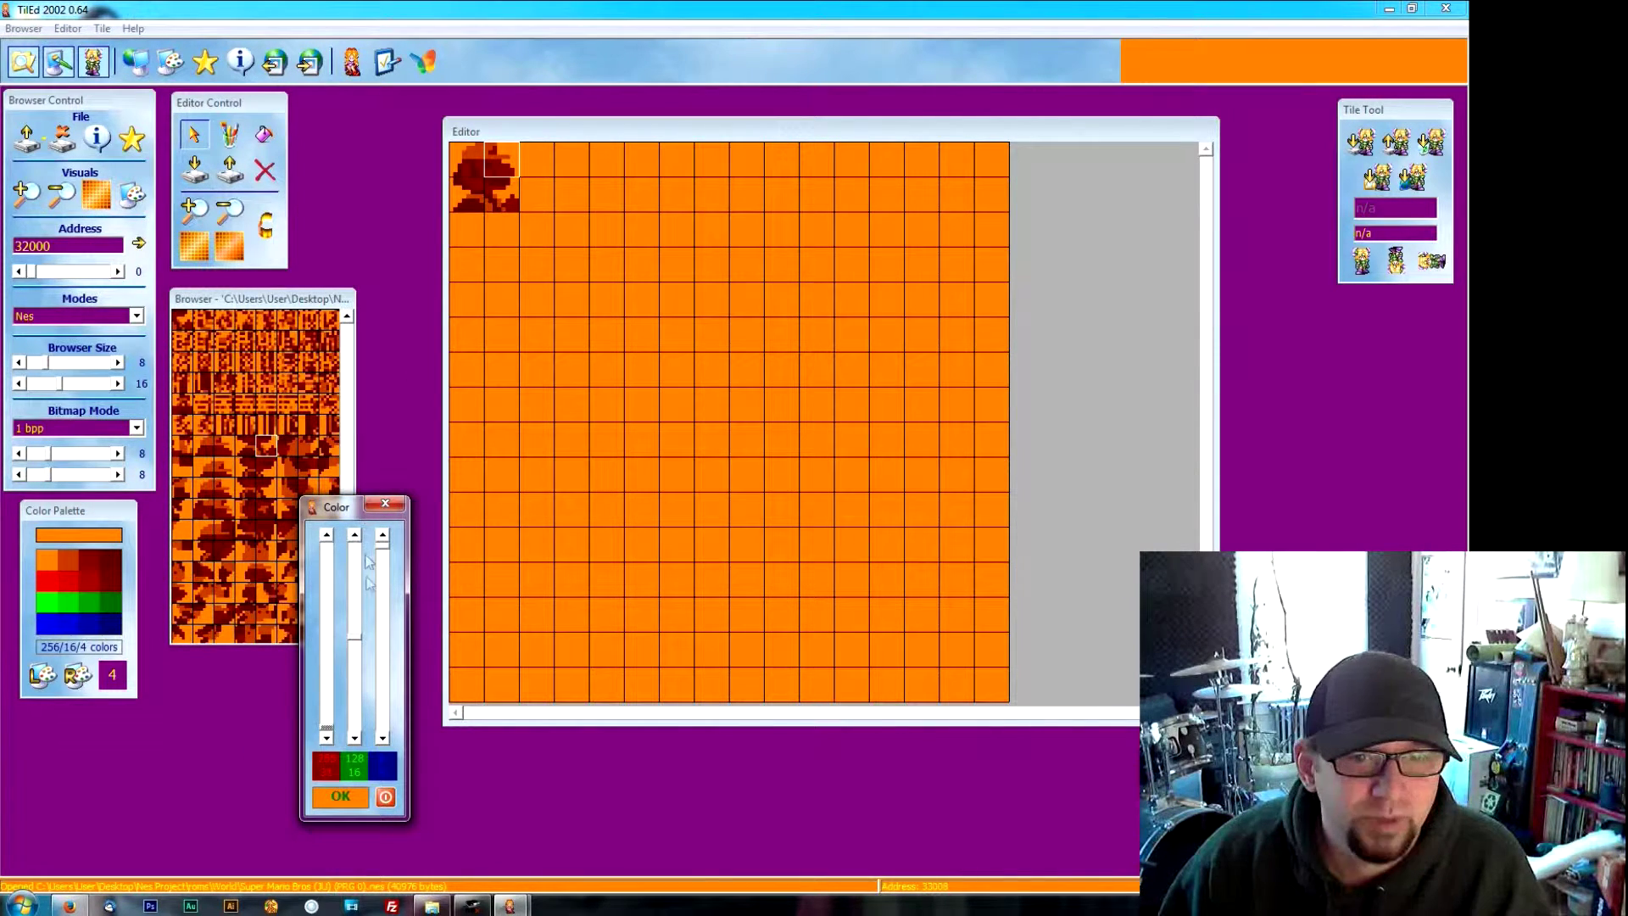
left_click_drag(354, 637, 360, 768)
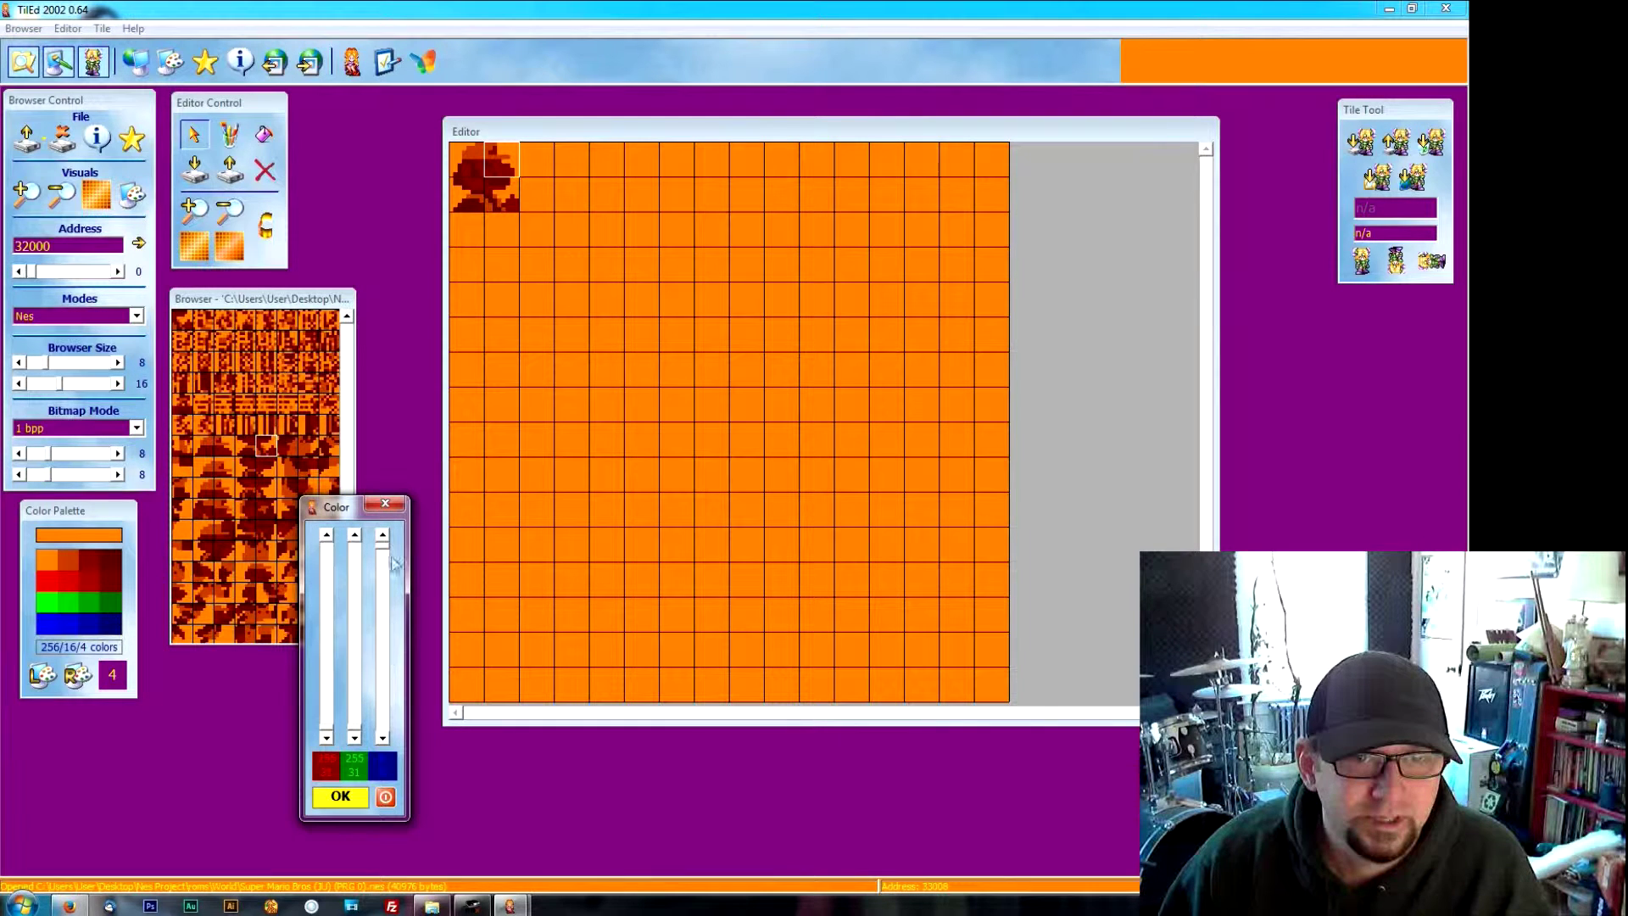
mouse_move(383, 547)
left_mouse_down()
mouse_move(383, 763)
mouse_move(383, 576)
left_mouse_up()
left_click_drag(357, 726, 366, 544)
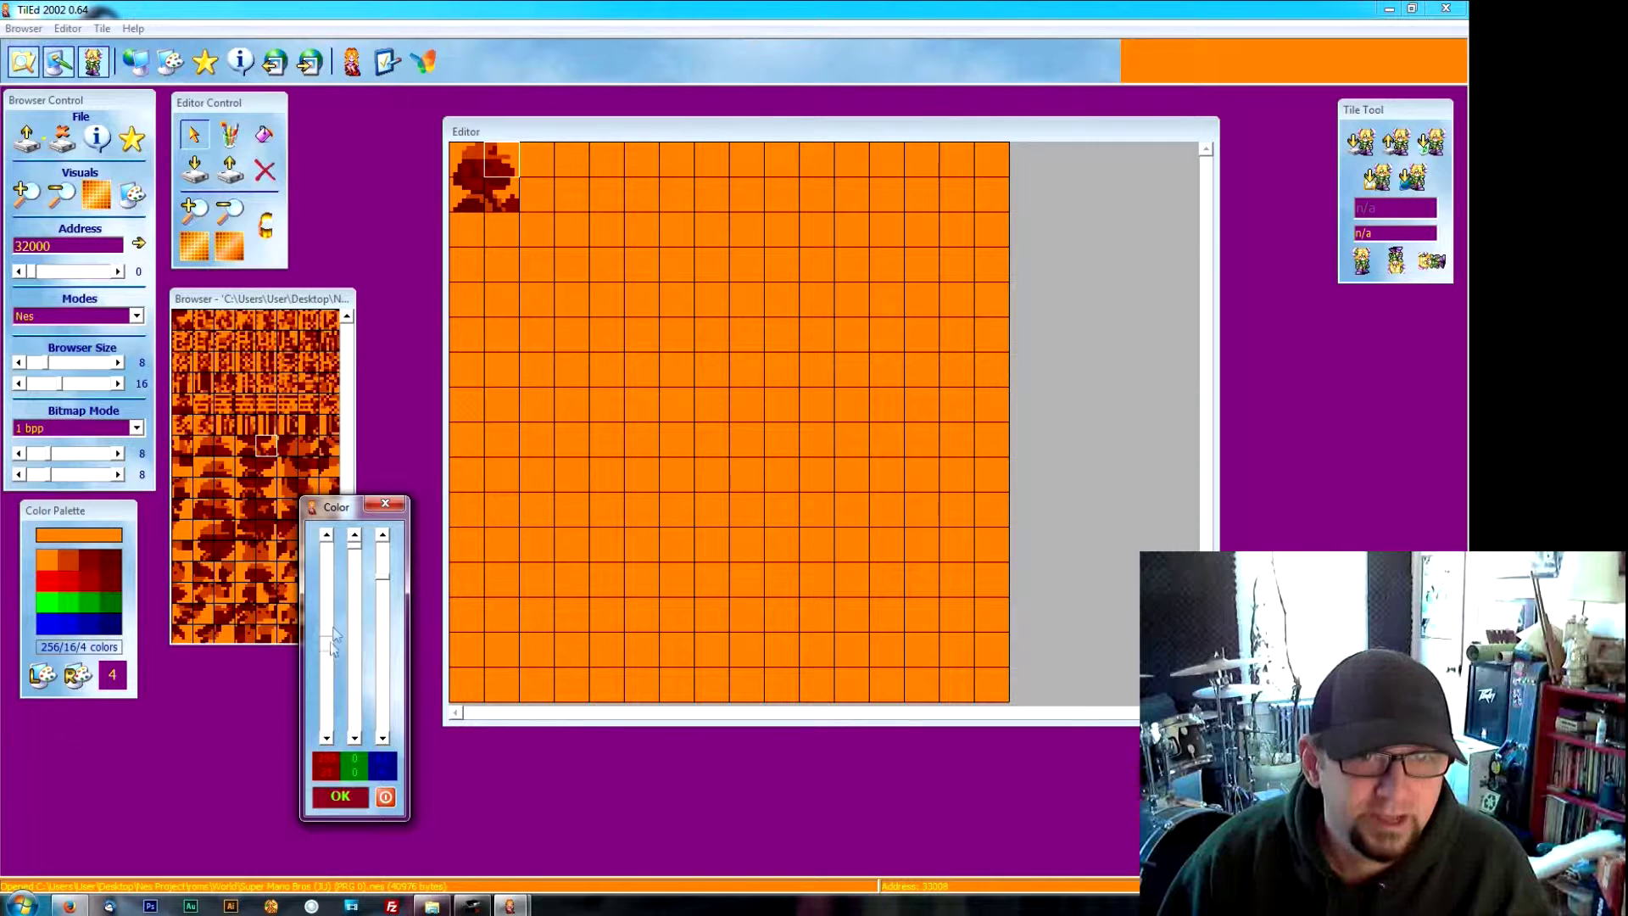
left_click_drag(333, 642, 386, 539)
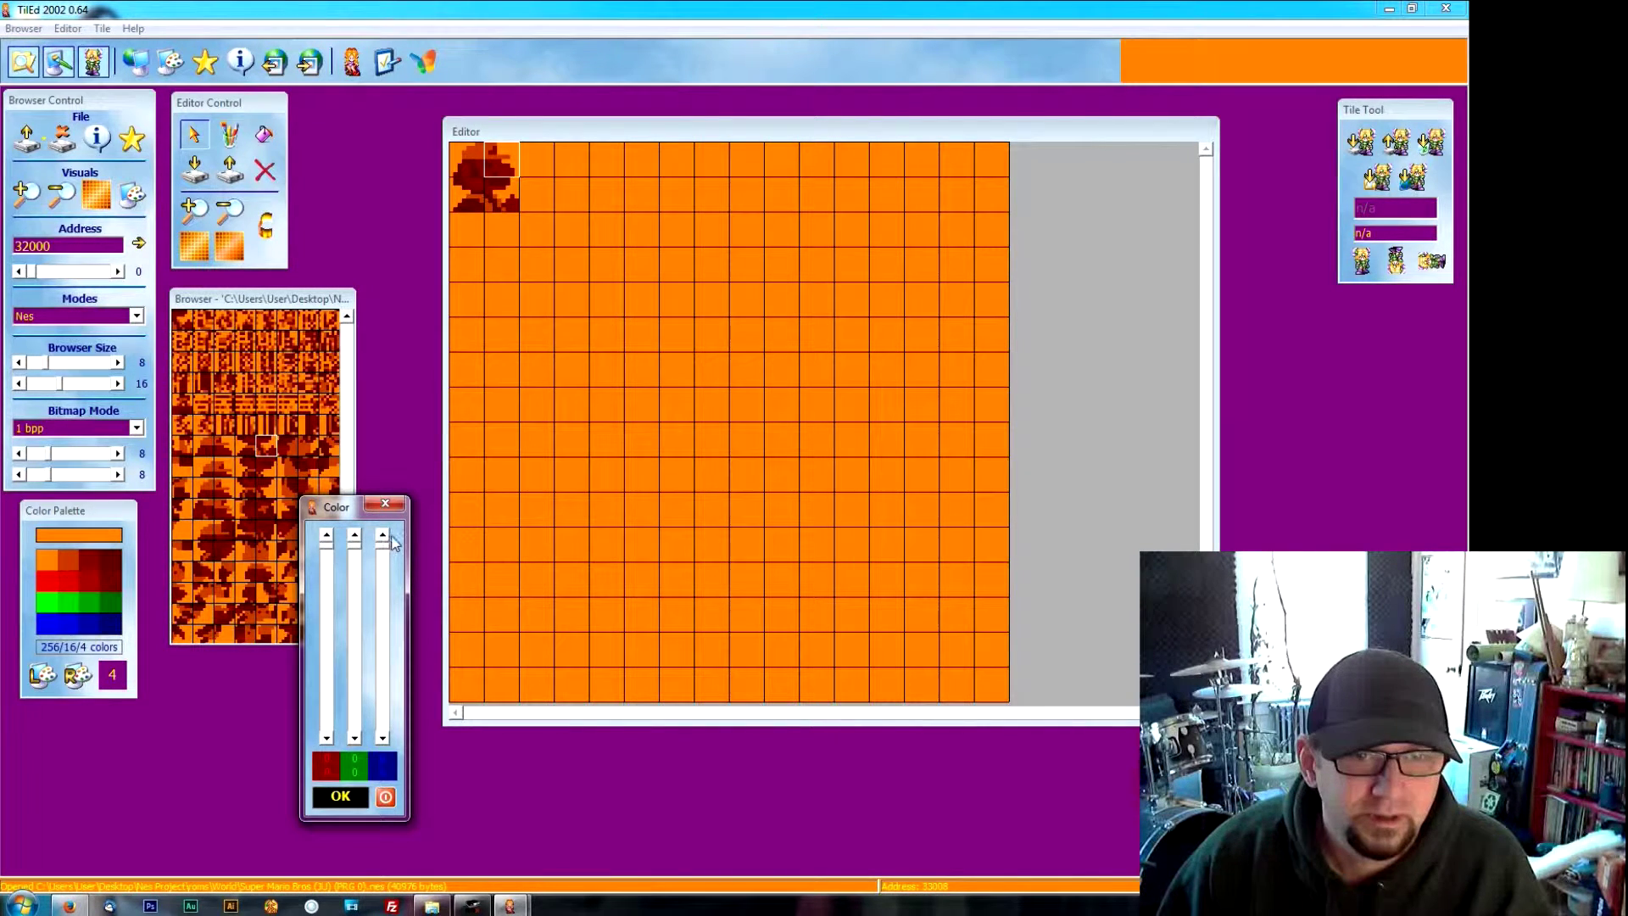
left_click(340, 797)
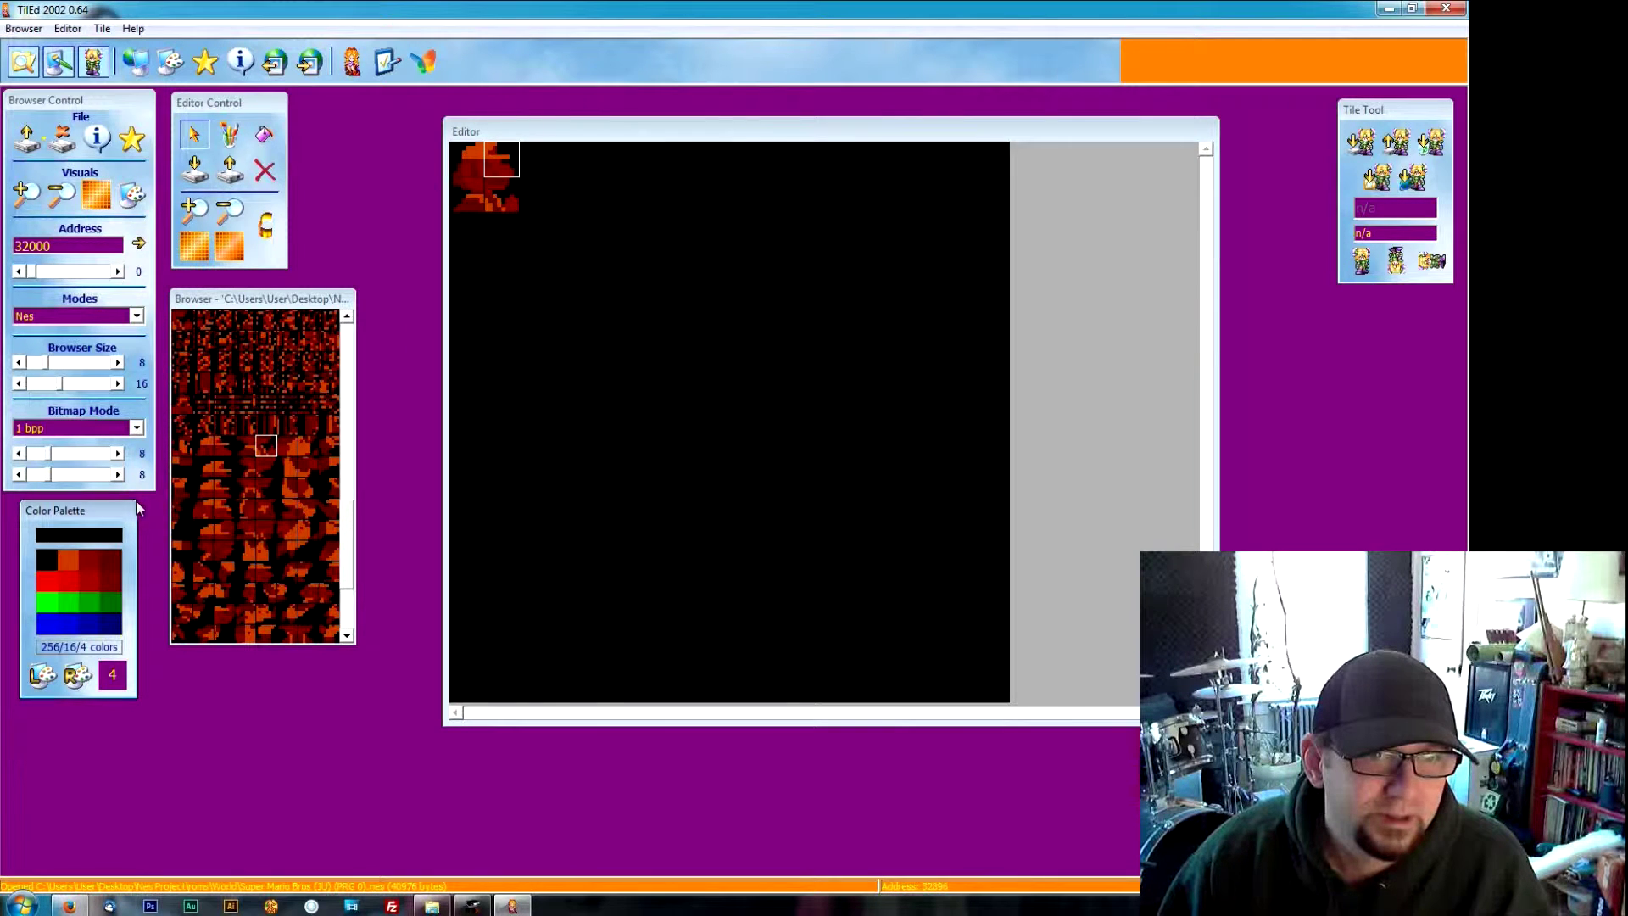
Step: Change the orange palette colour to pure red
left_click(69, 559)
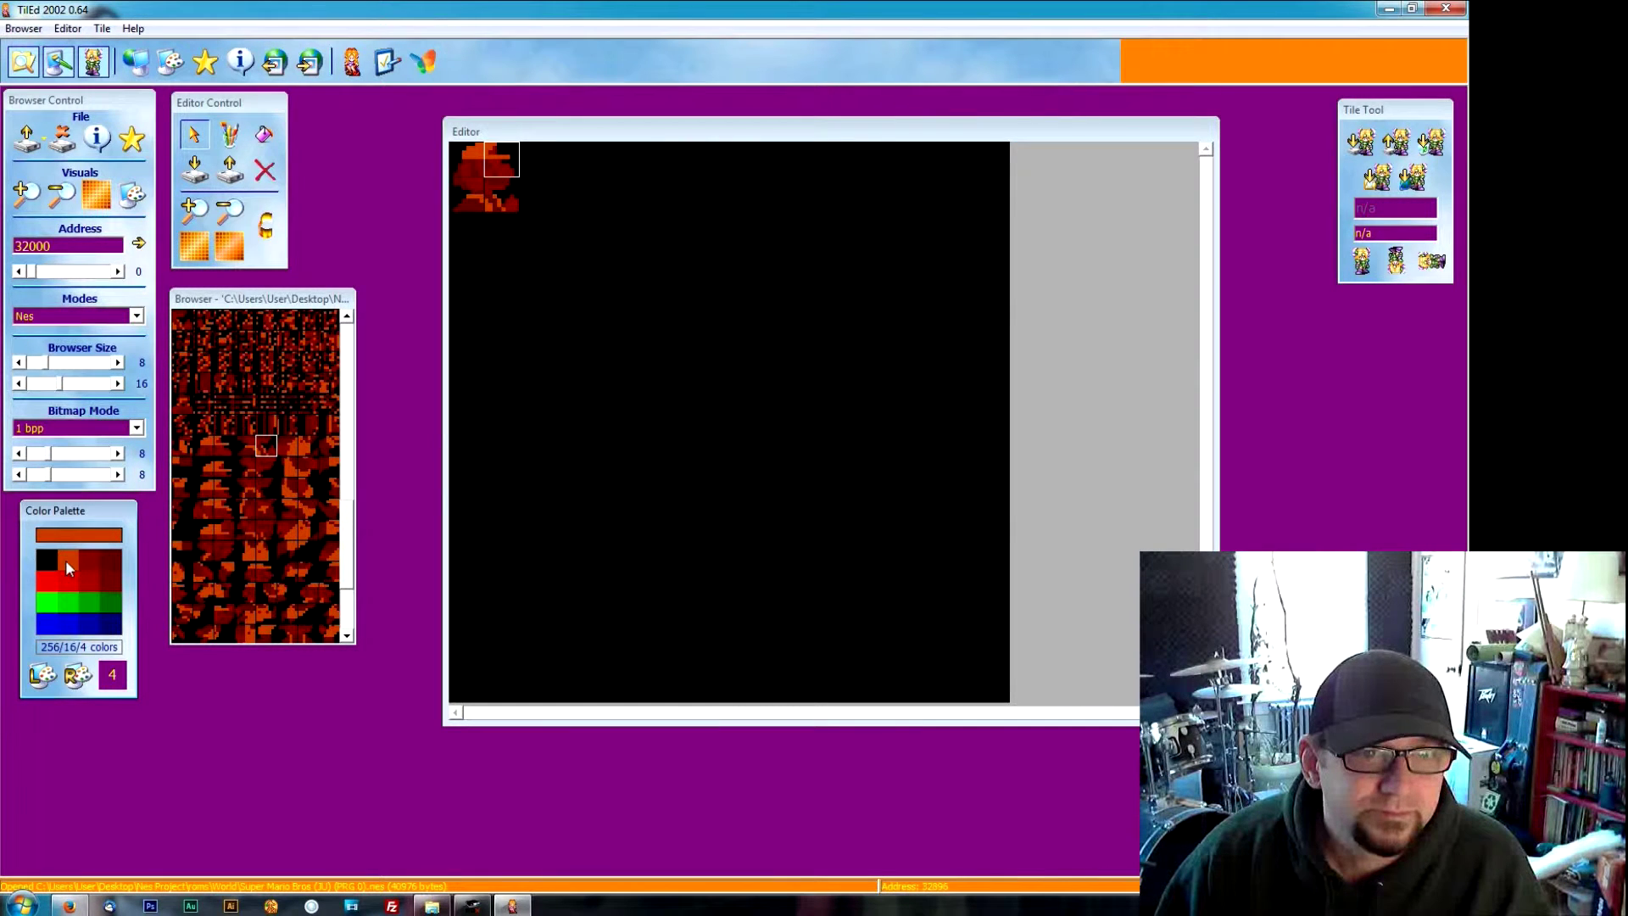
double_click(66, 561)
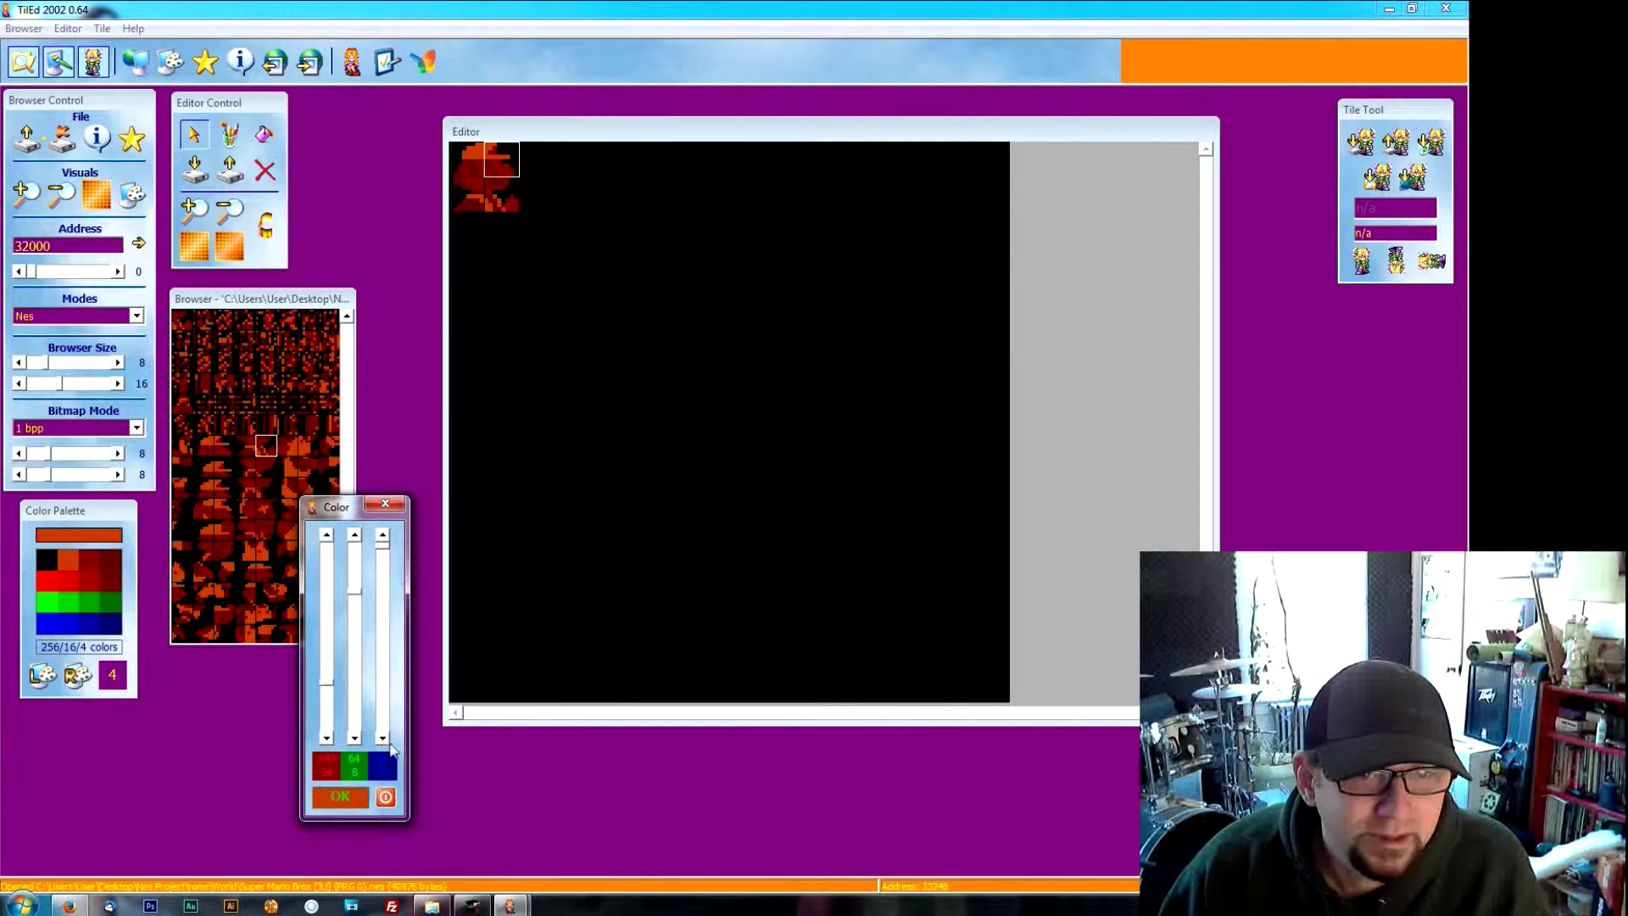
left_click_drag(356, 599, 355, 731)
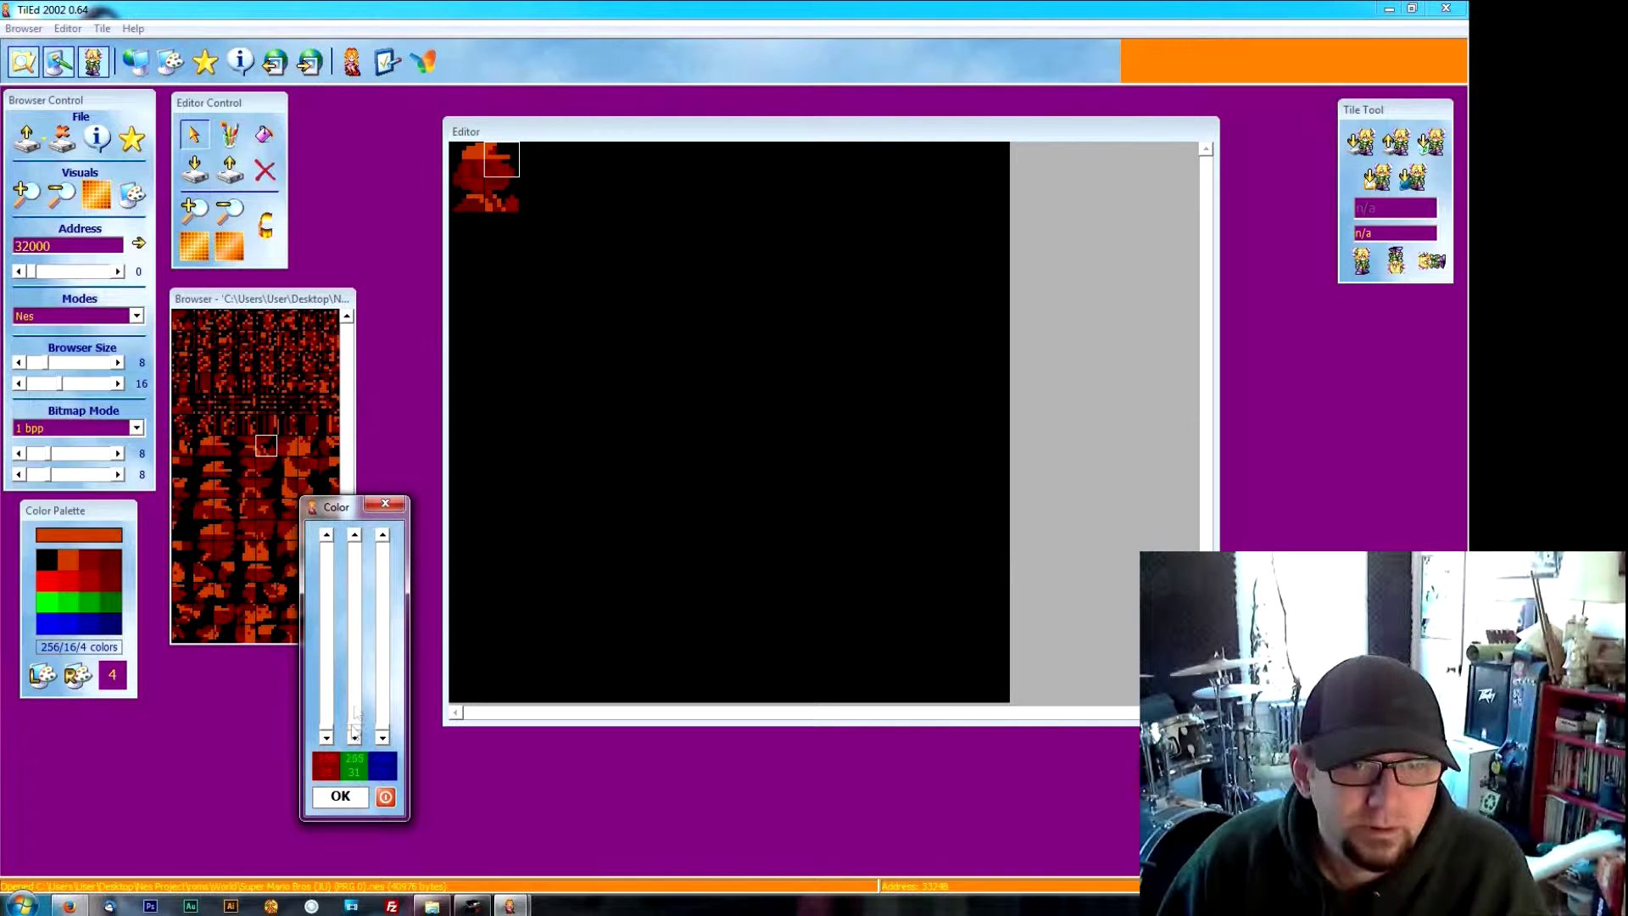
left_click_drag(354, 731, 356, 542)
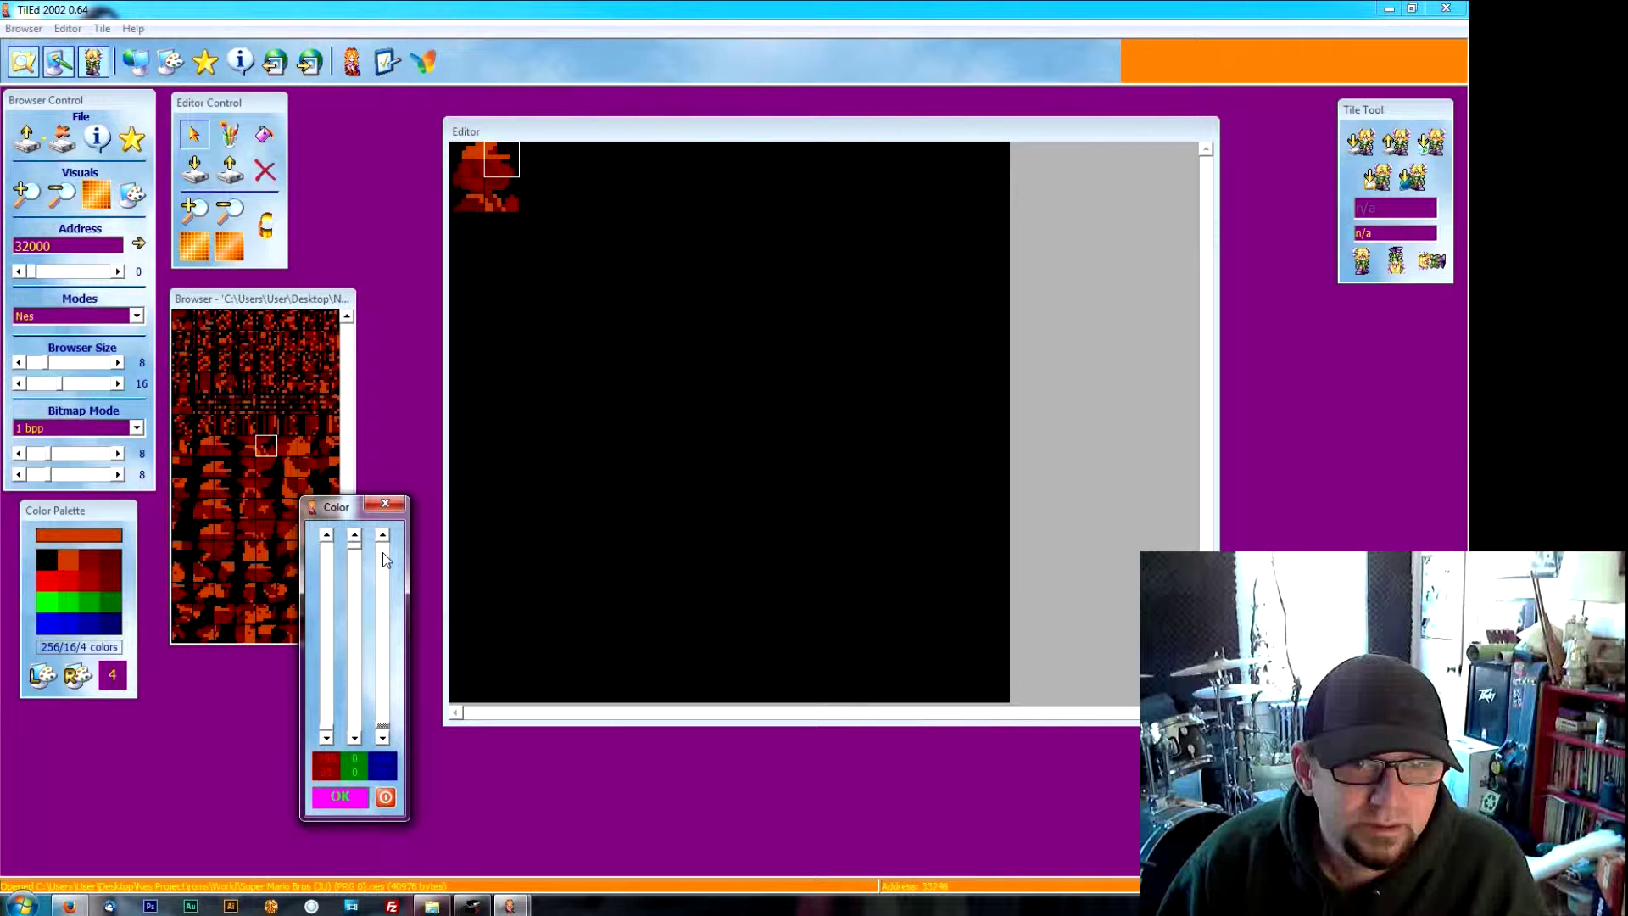
left_click_drag(383, 727, 384, 547)
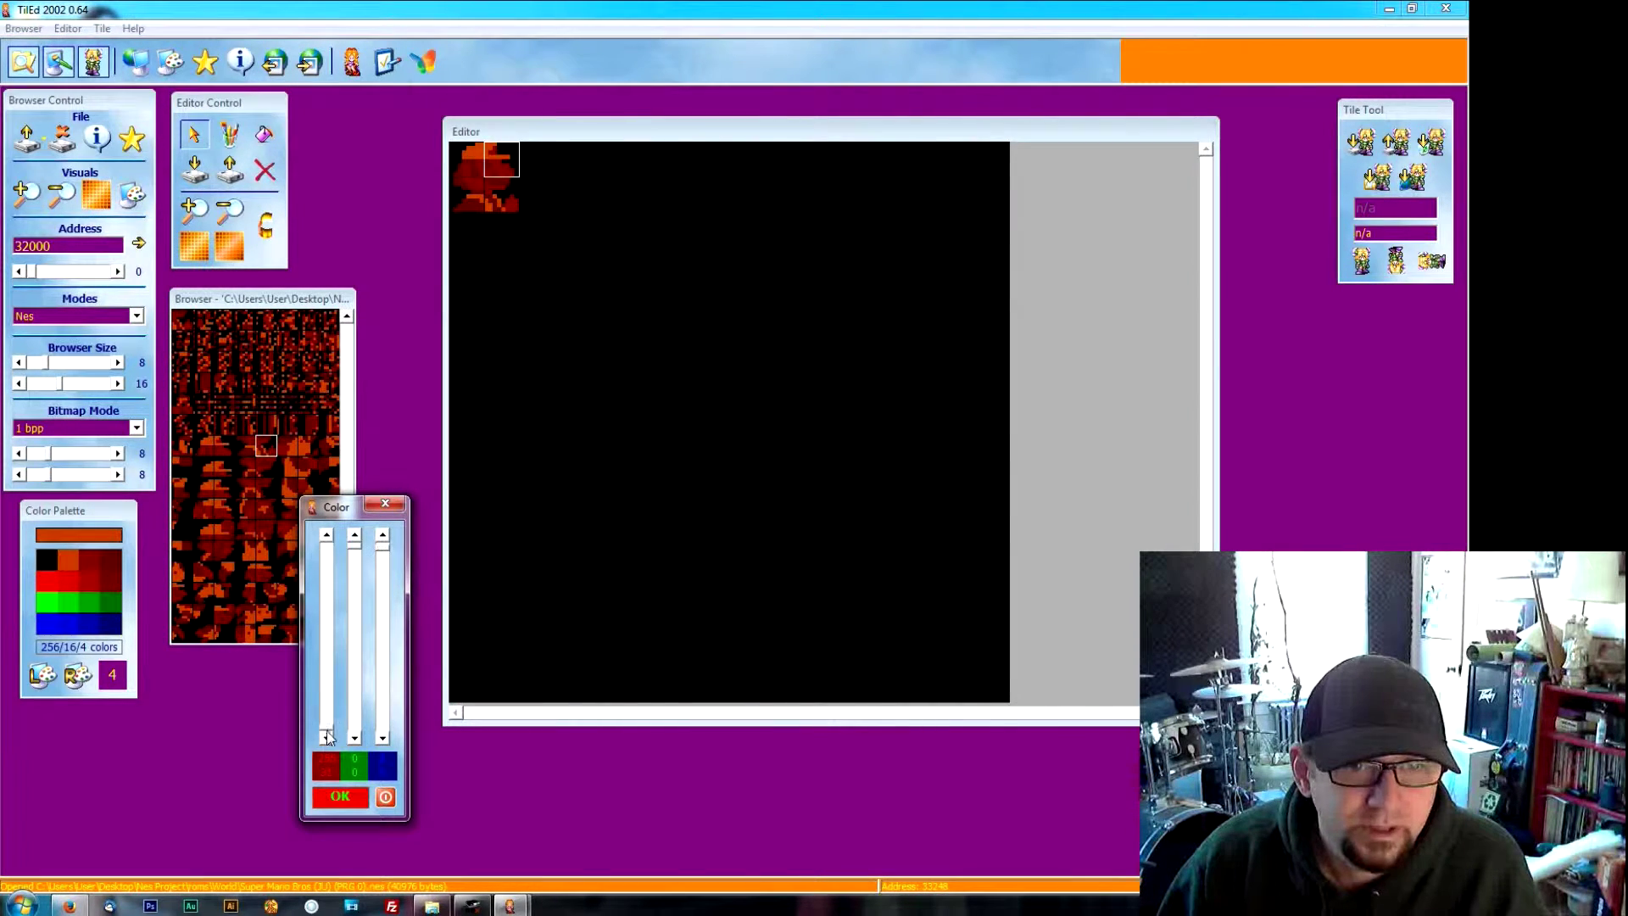
left_click(337, 799)
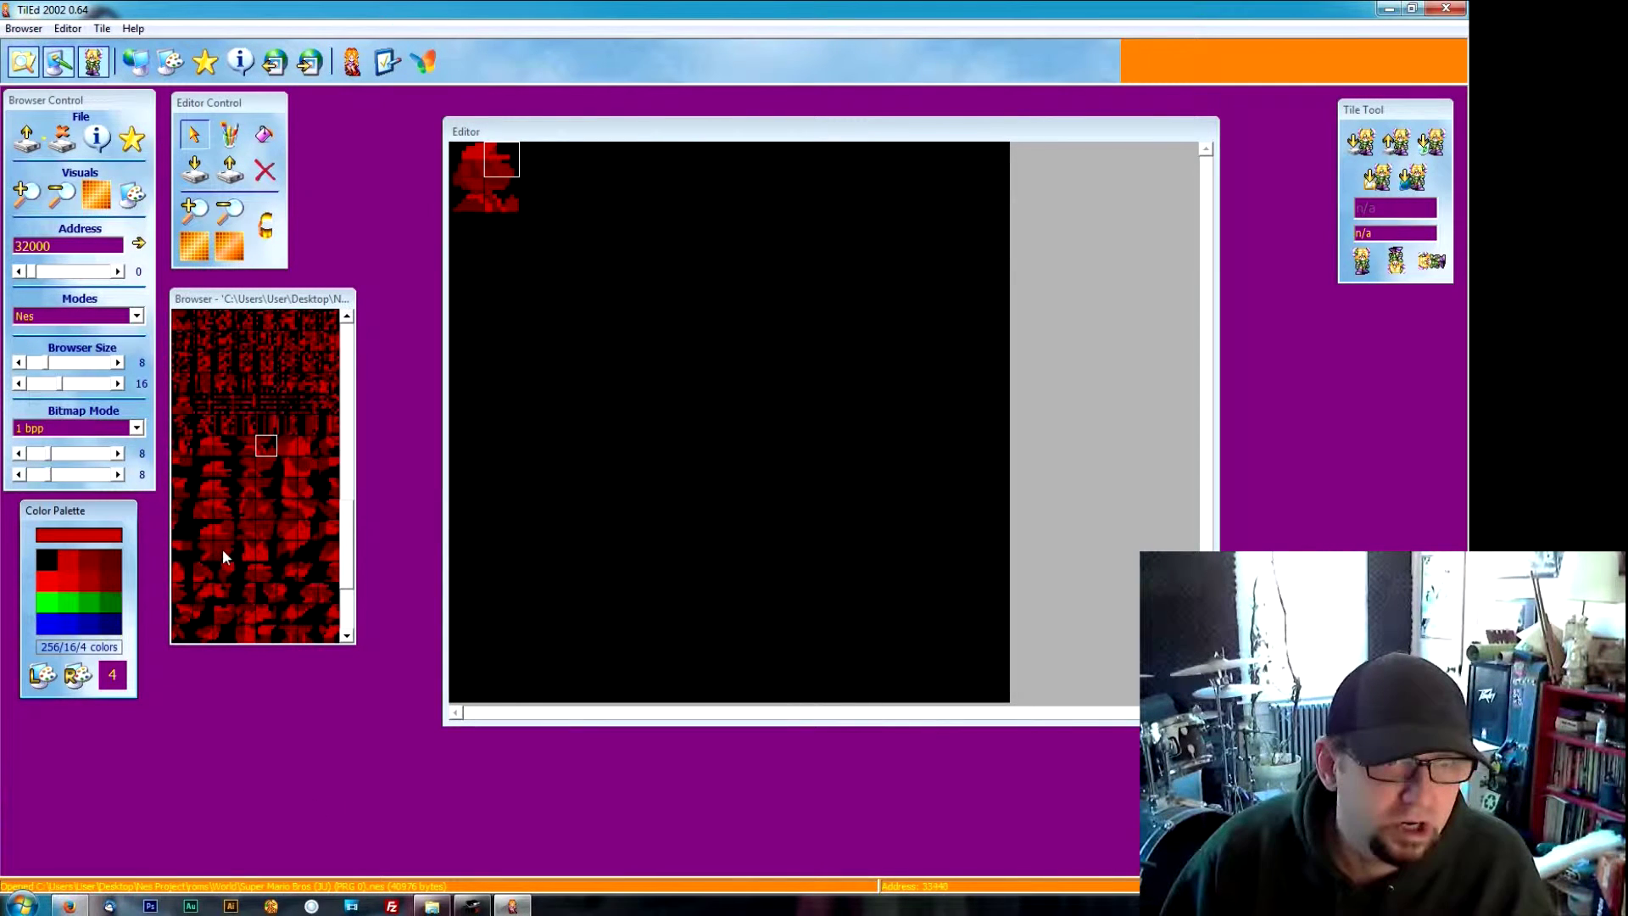
Step: Turn the dark red palette colour into a peach skin tone with green at 159
left_click(94, 570)
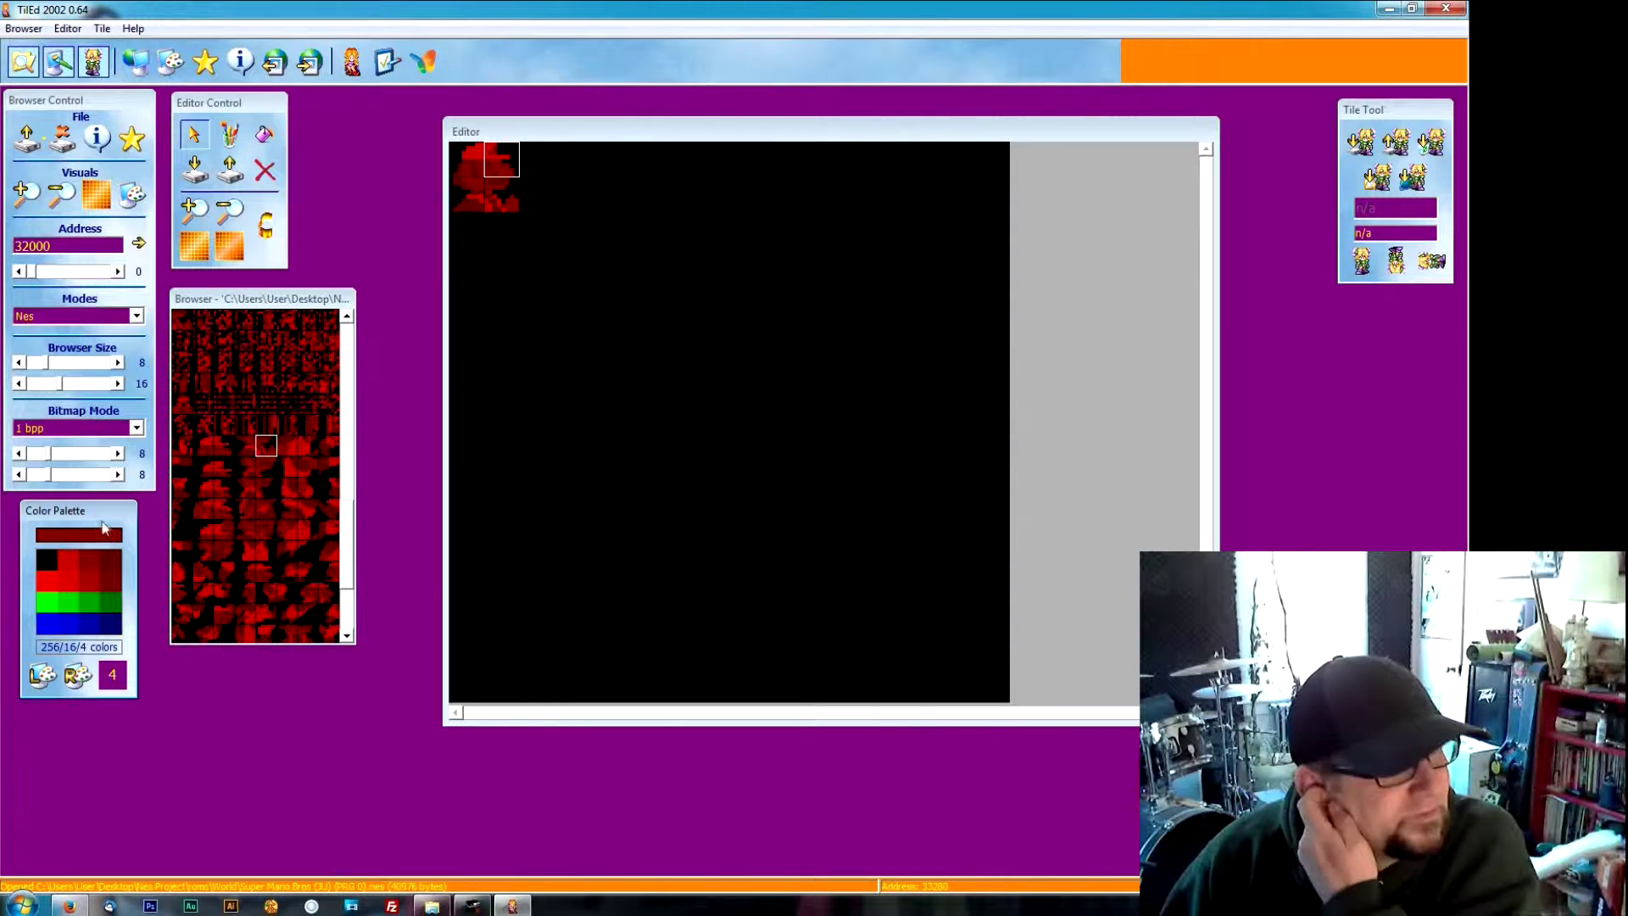
right_click(89, 562)
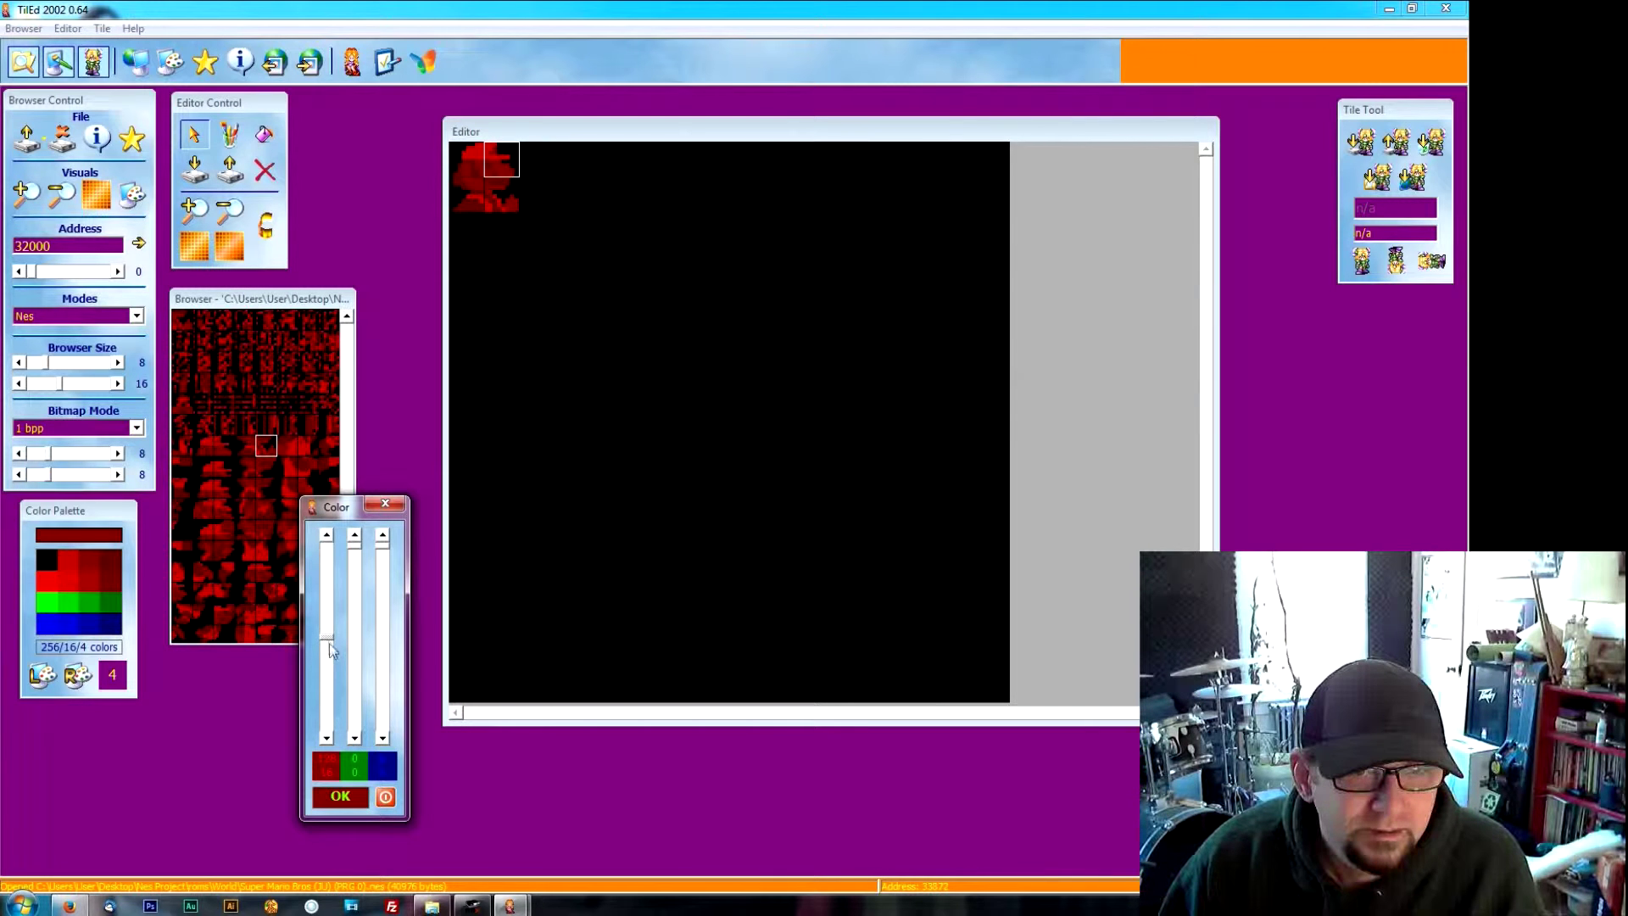
left_click_drag(325, 640, 328, 714)
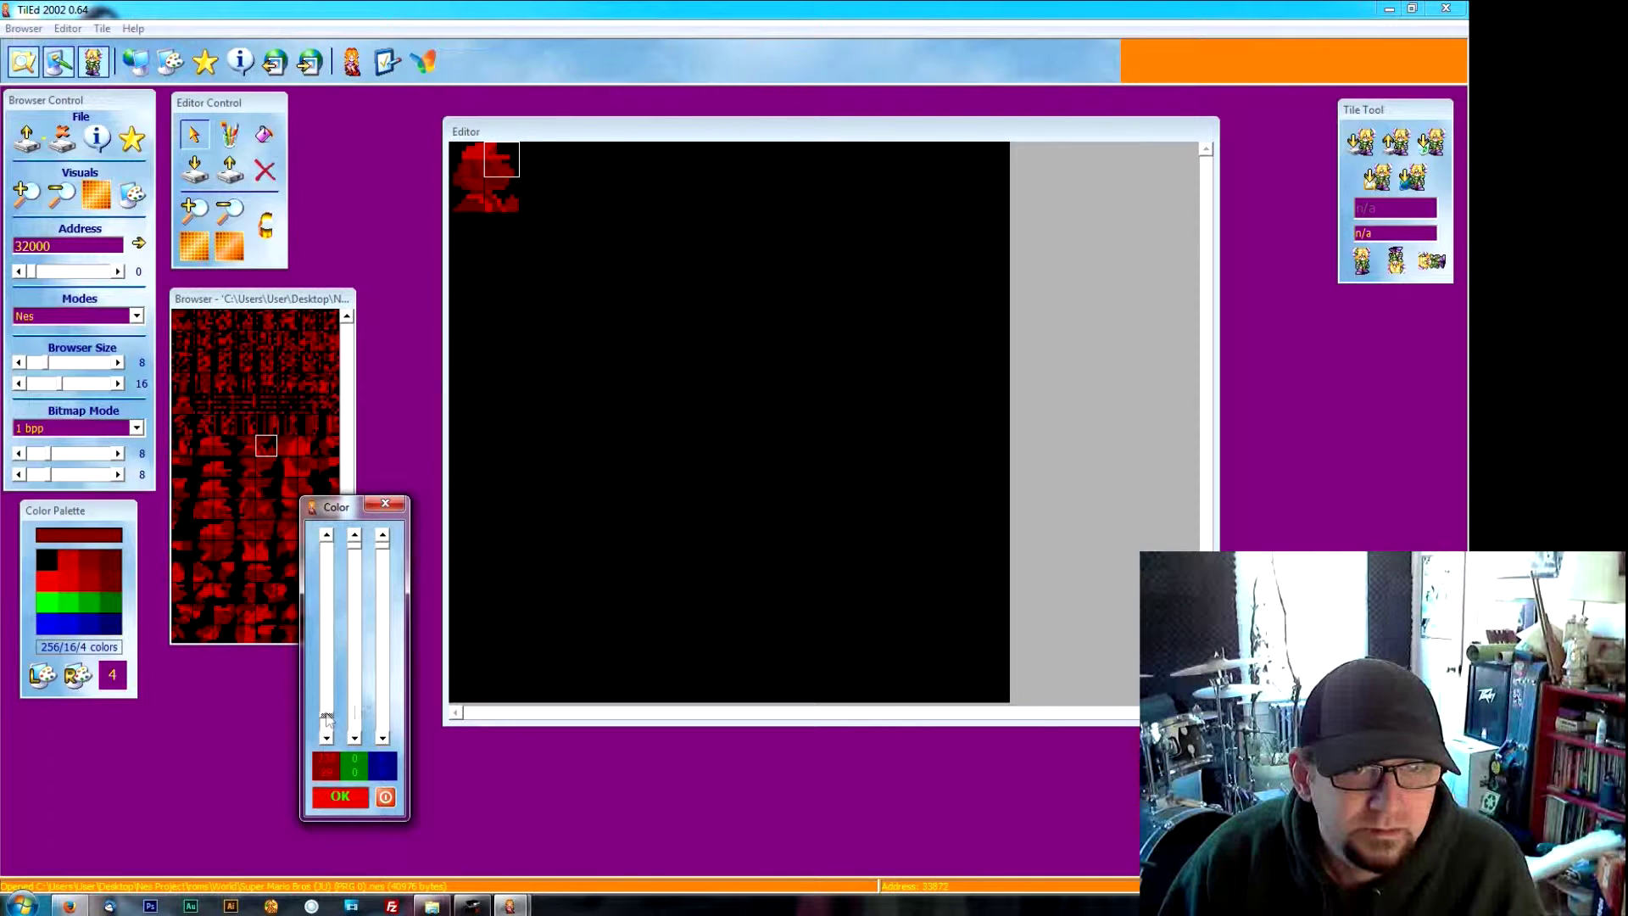
left_click_drag(354, 546, 351, 654)
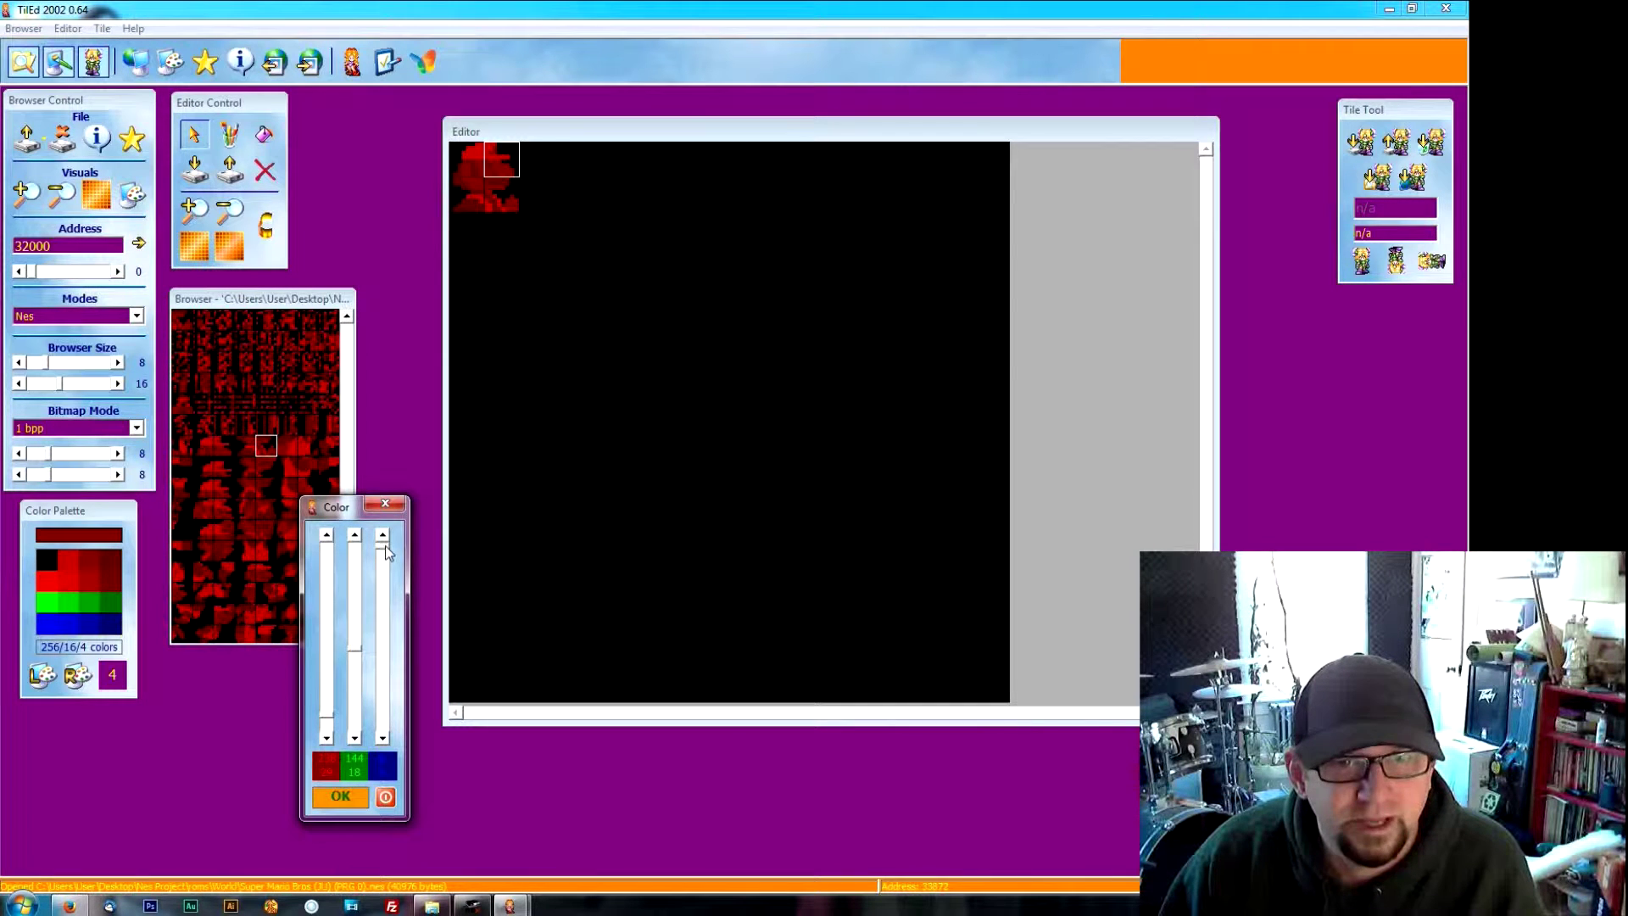
left_click_drag(386, 551, 397, 620)
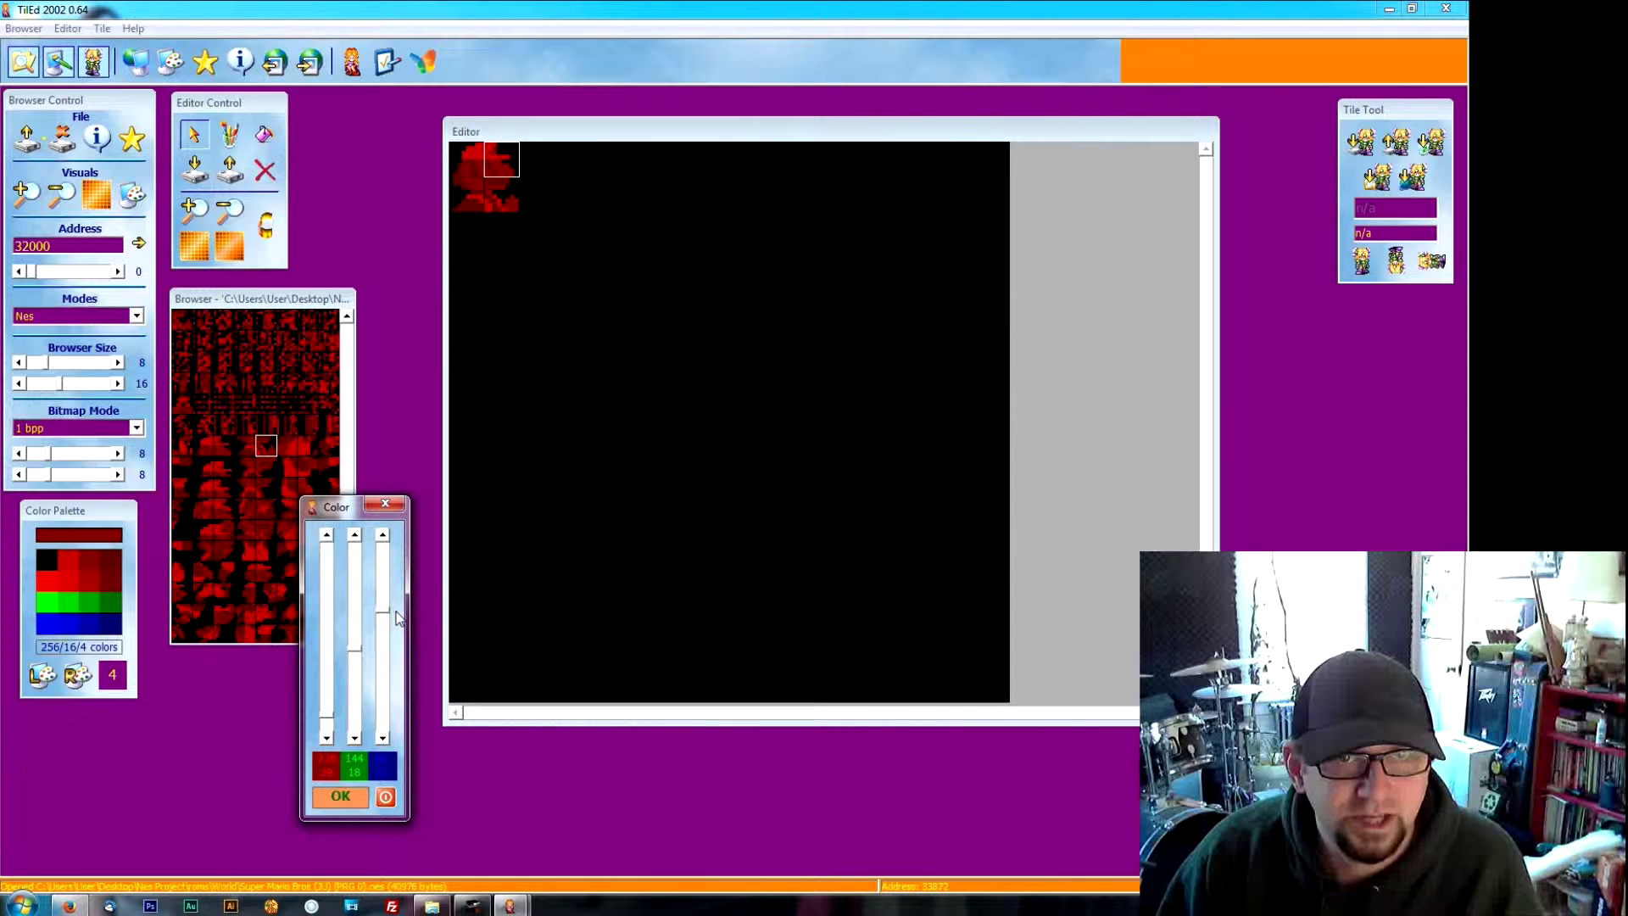
left_click(353, 802)
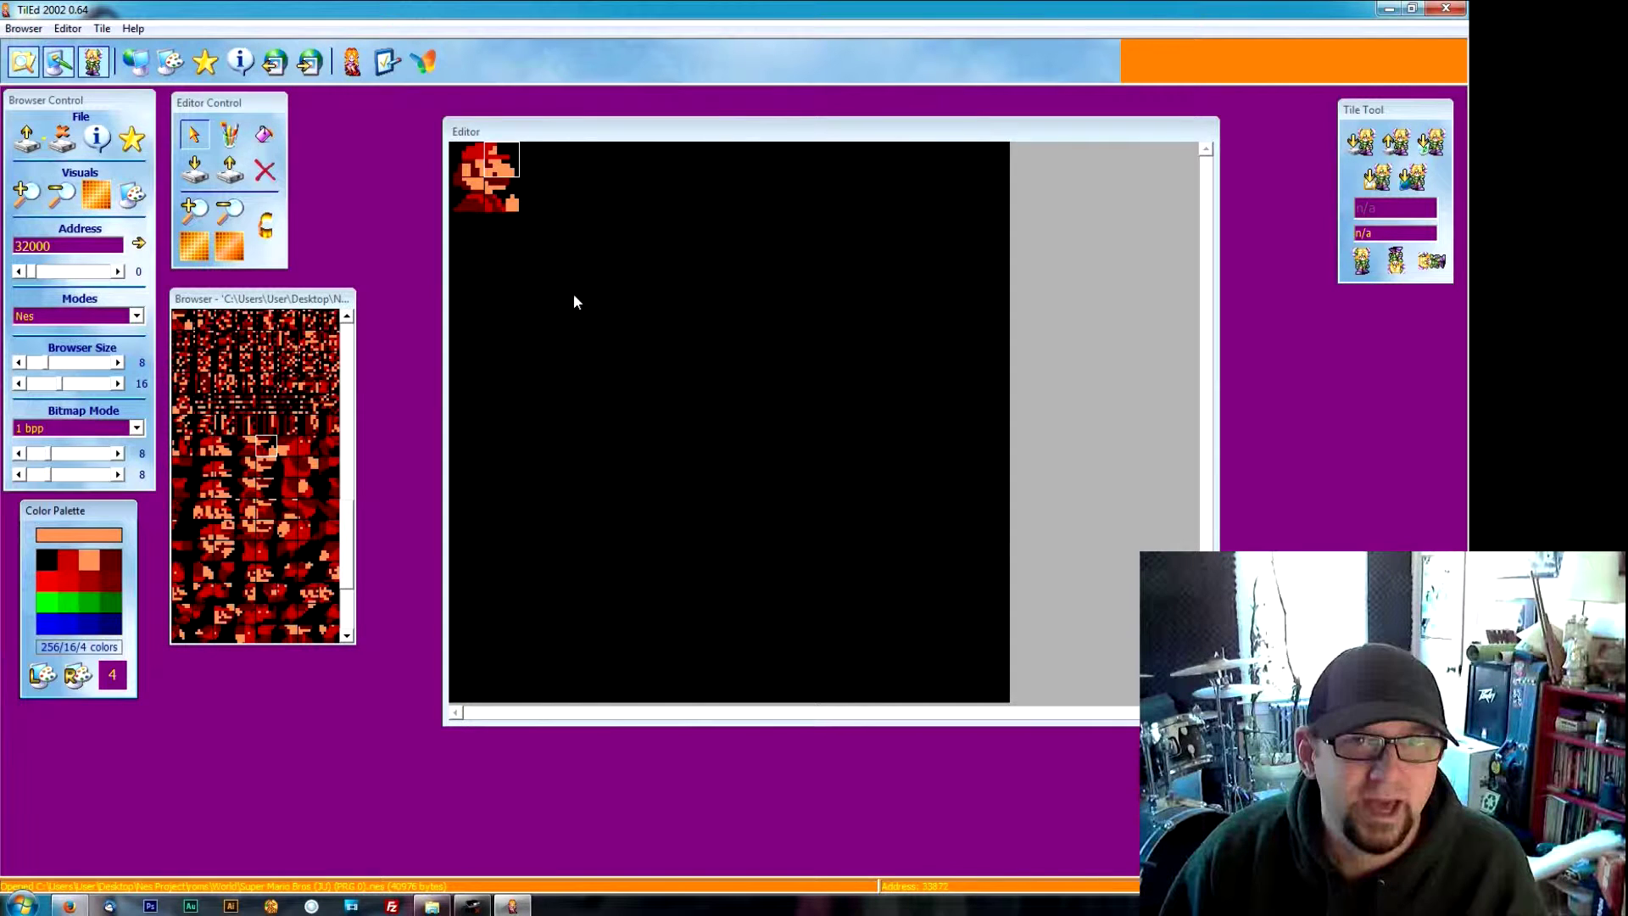
Step: Add the body and leg tiles below the first Mario to complete the first big frame
left_click(472, 227)
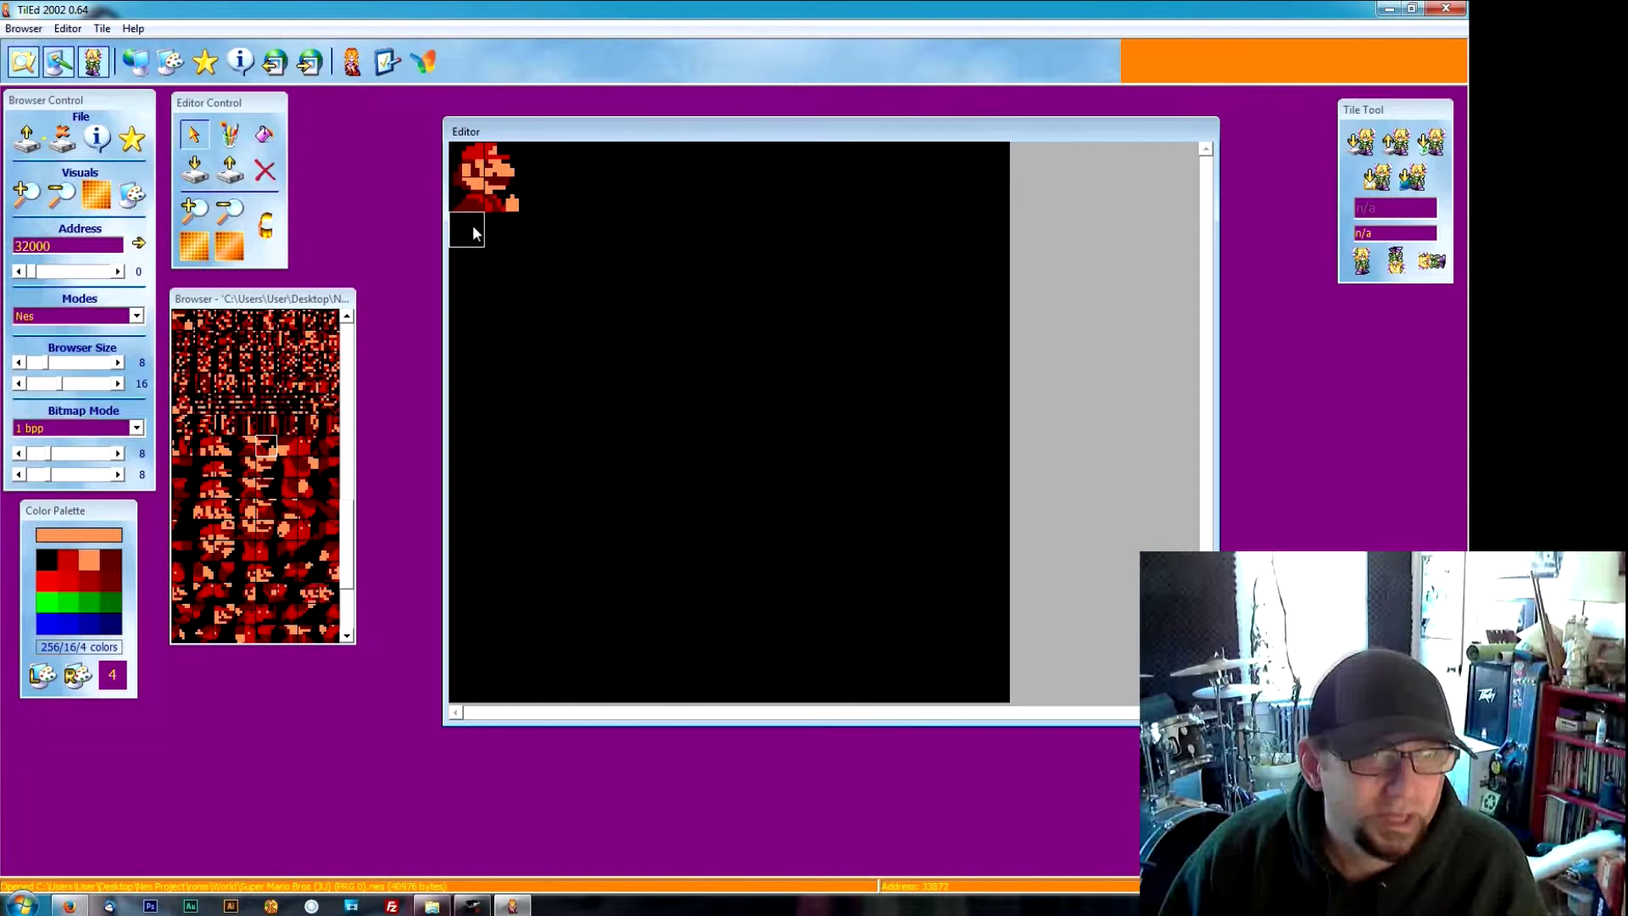
left_click(287, 449)
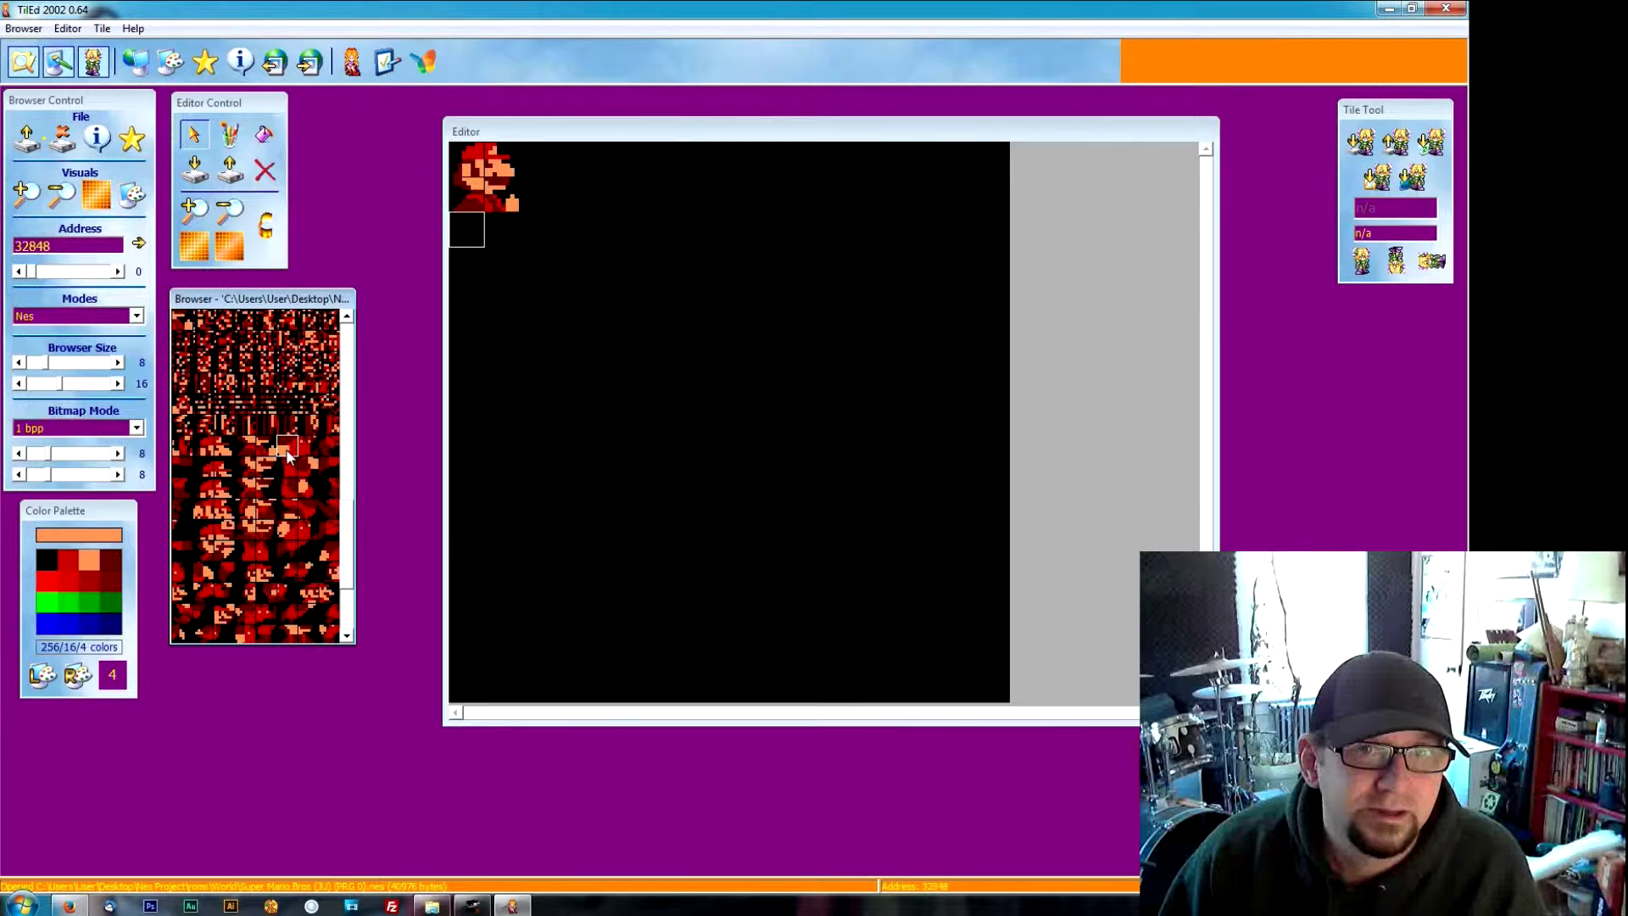
left_click(286, 458)
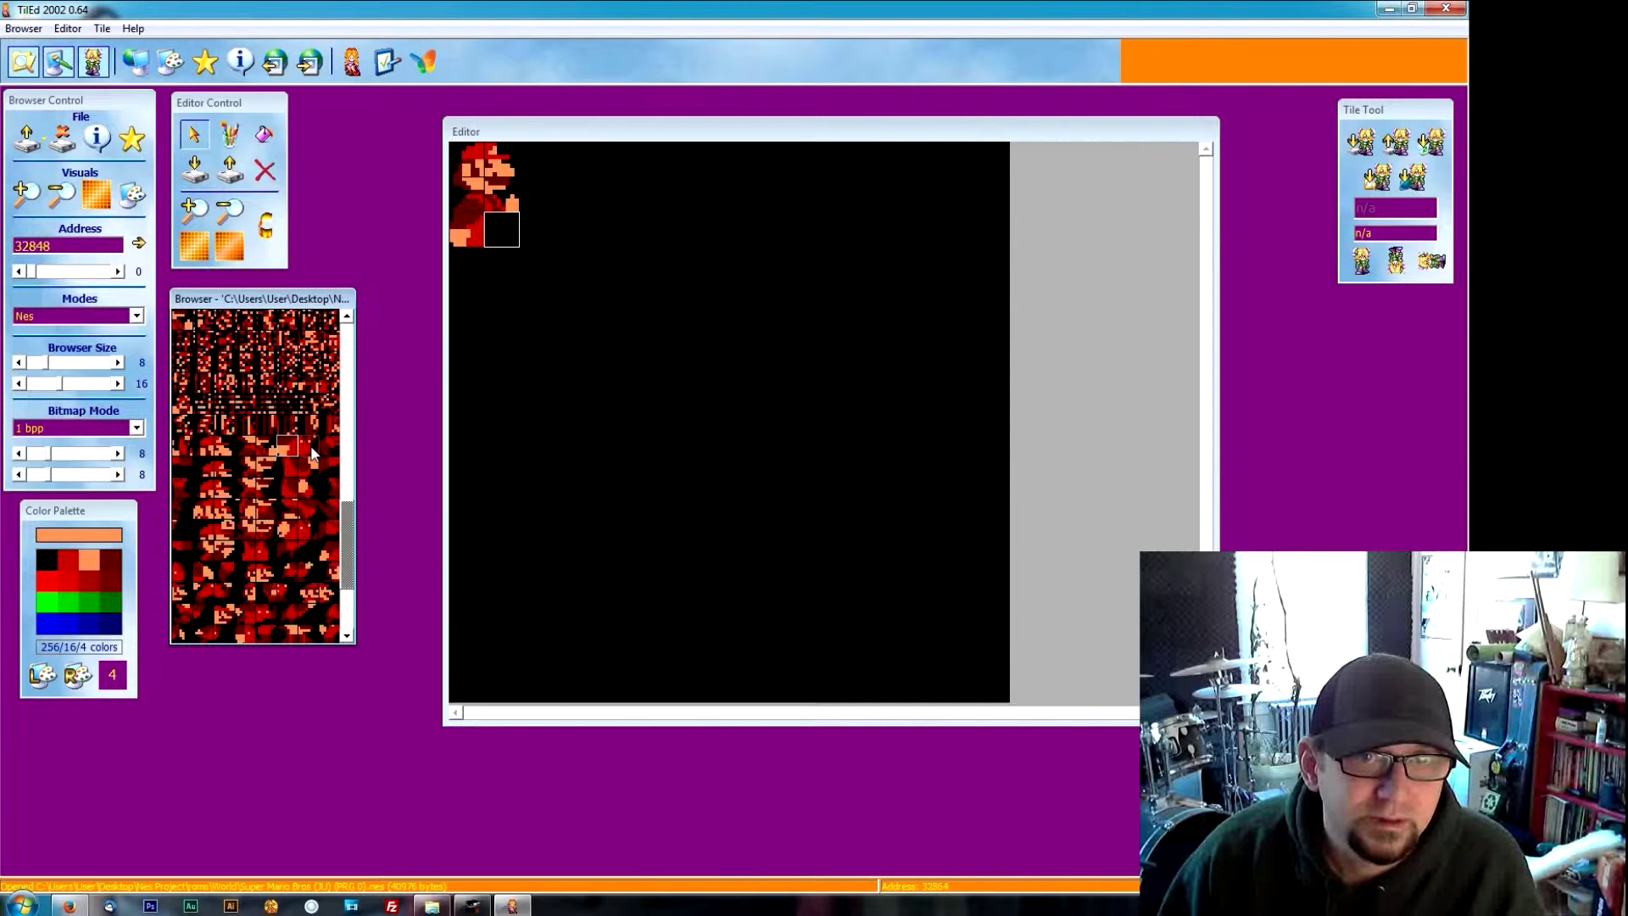
left_click(312, 453)
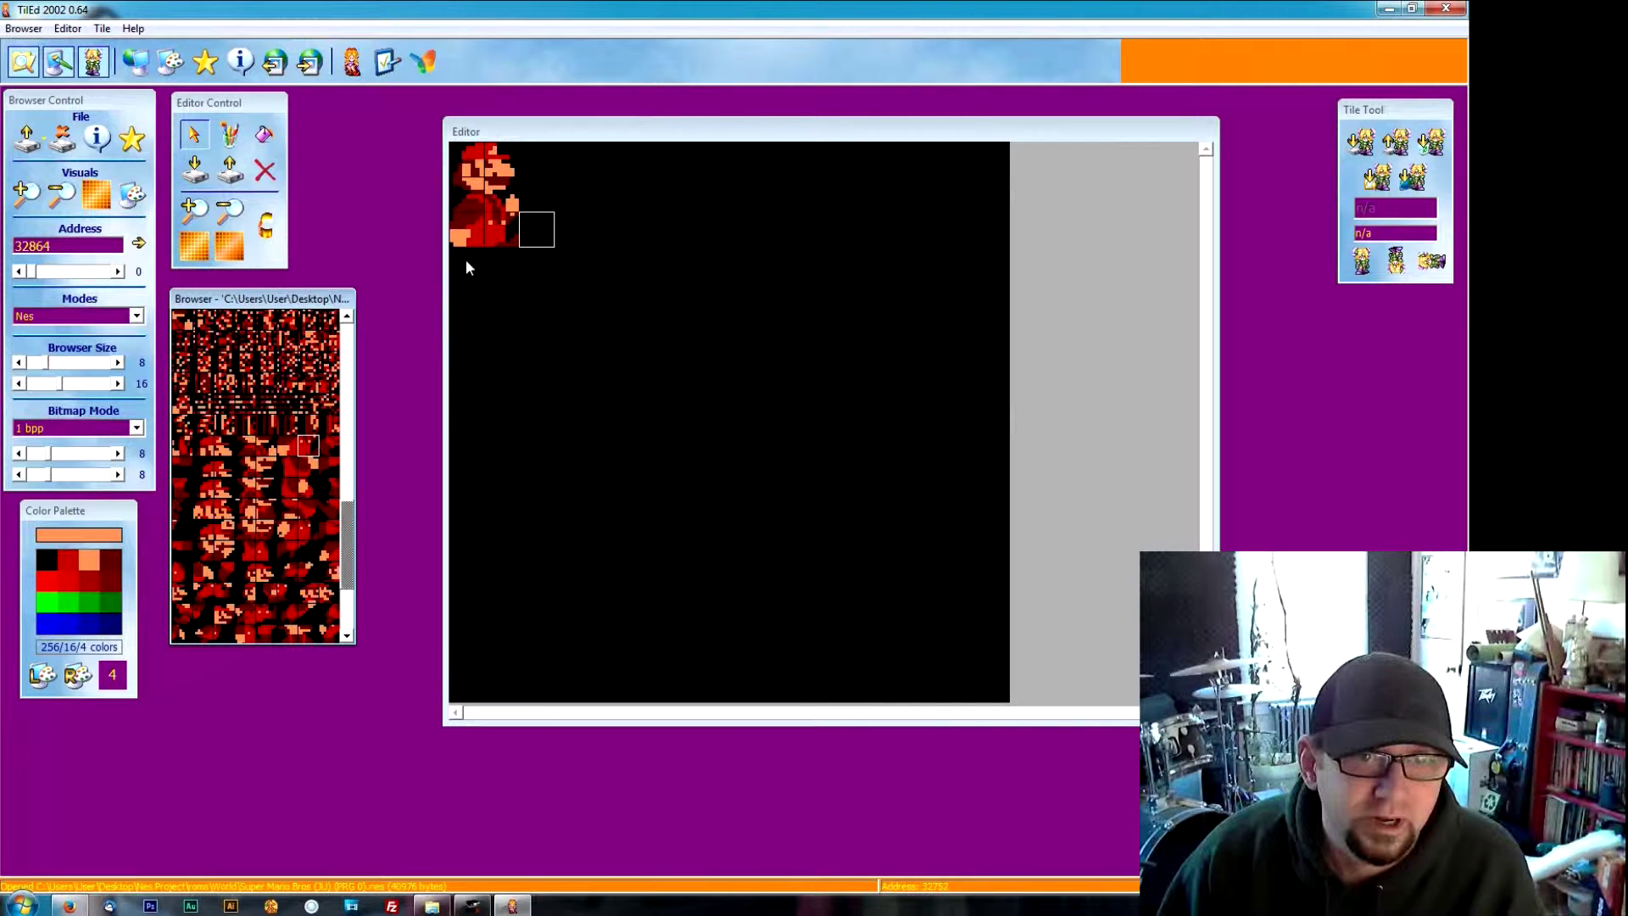
left_click(465, 257)
left_click(328, 450)
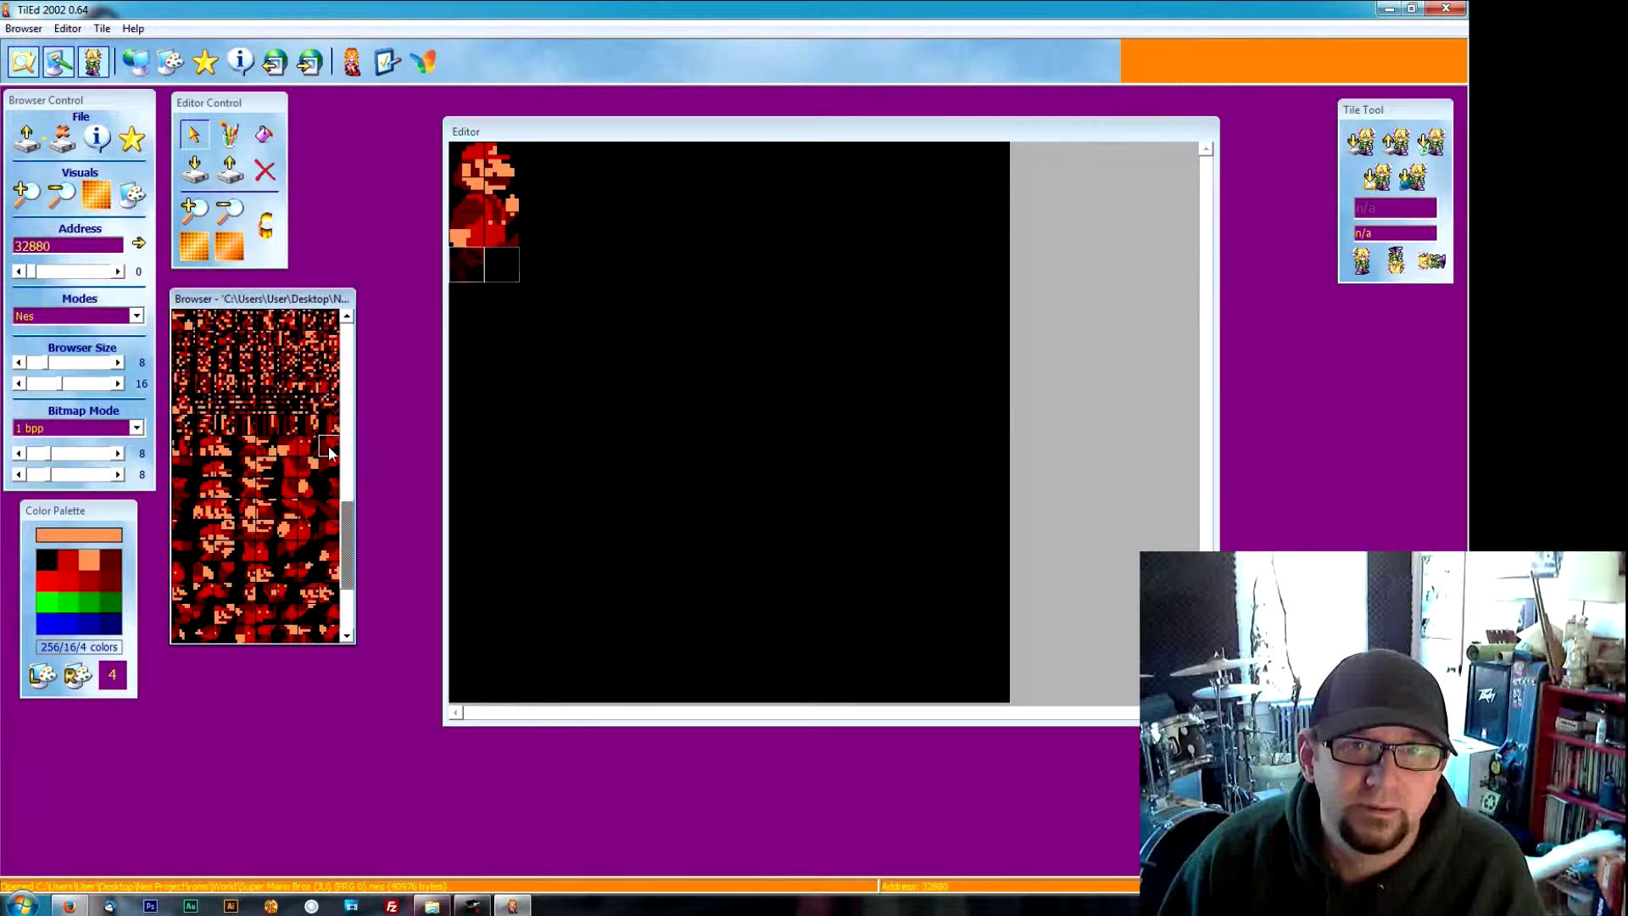
left_click(179, 467)
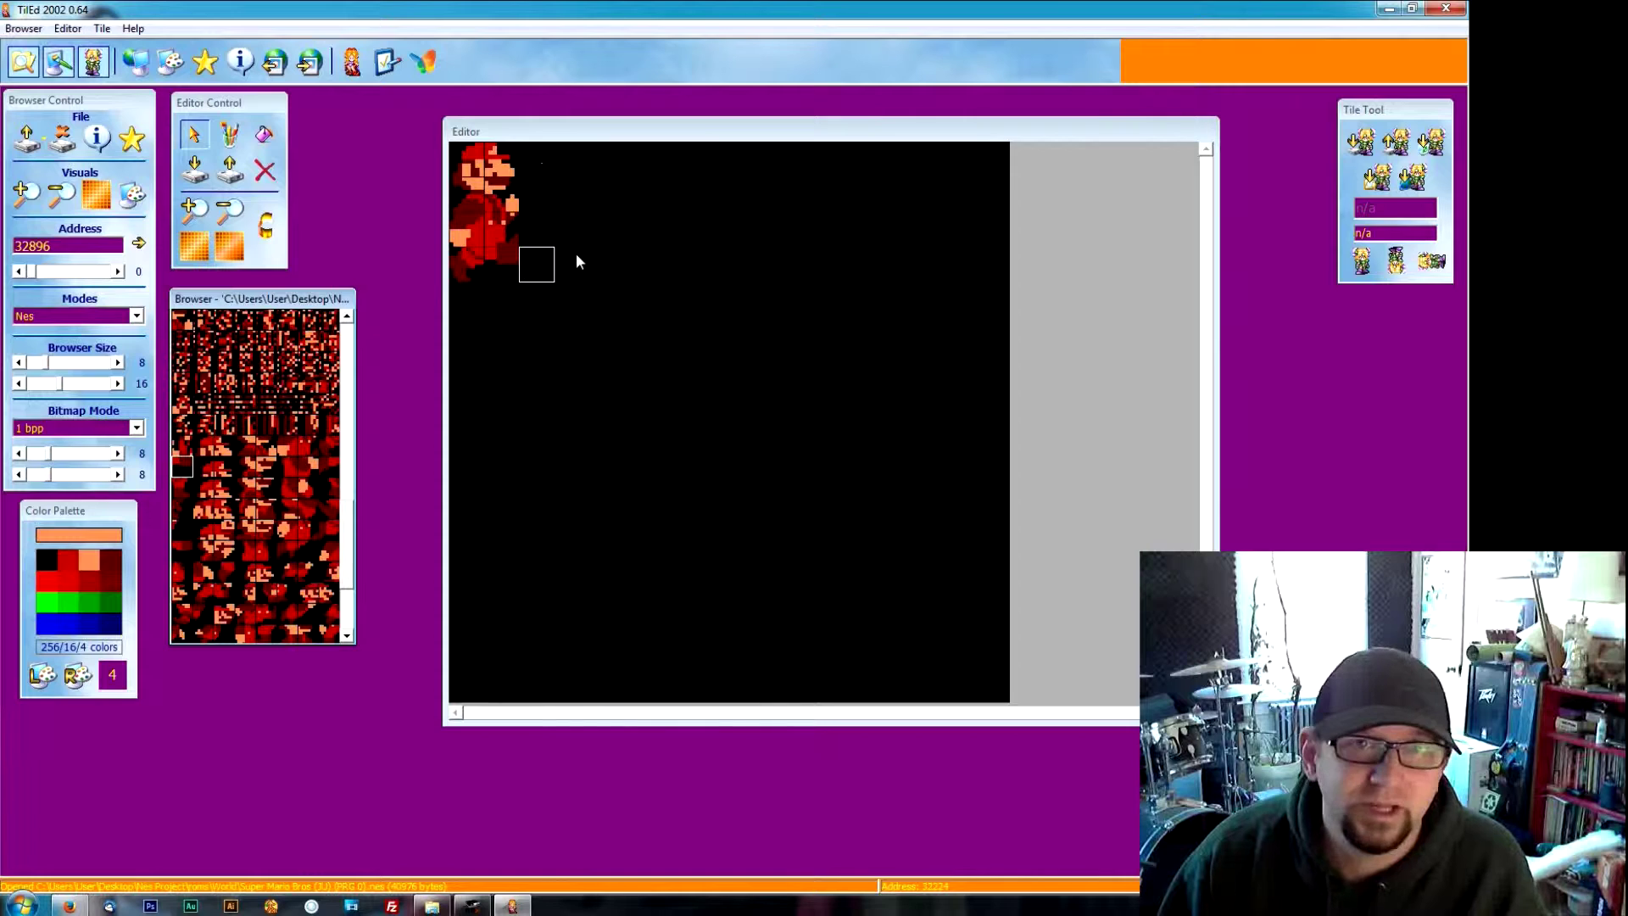
Step: Build the second big Mario frame beside the first, head through legs, row by row
left_click(539, 161)
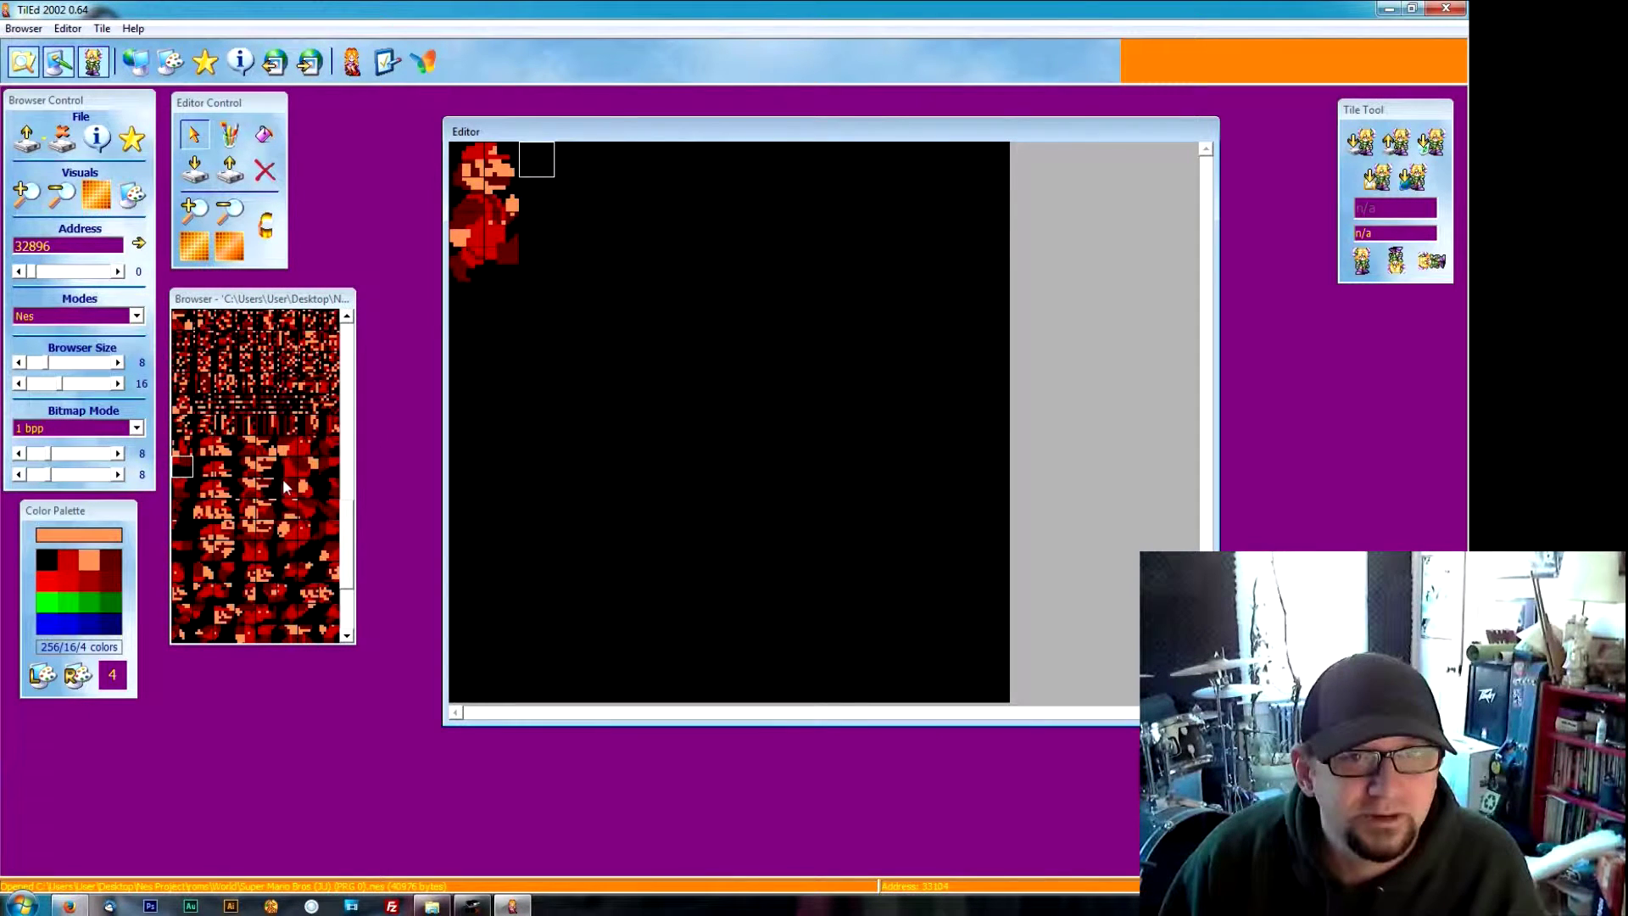
left_click(206, 468)
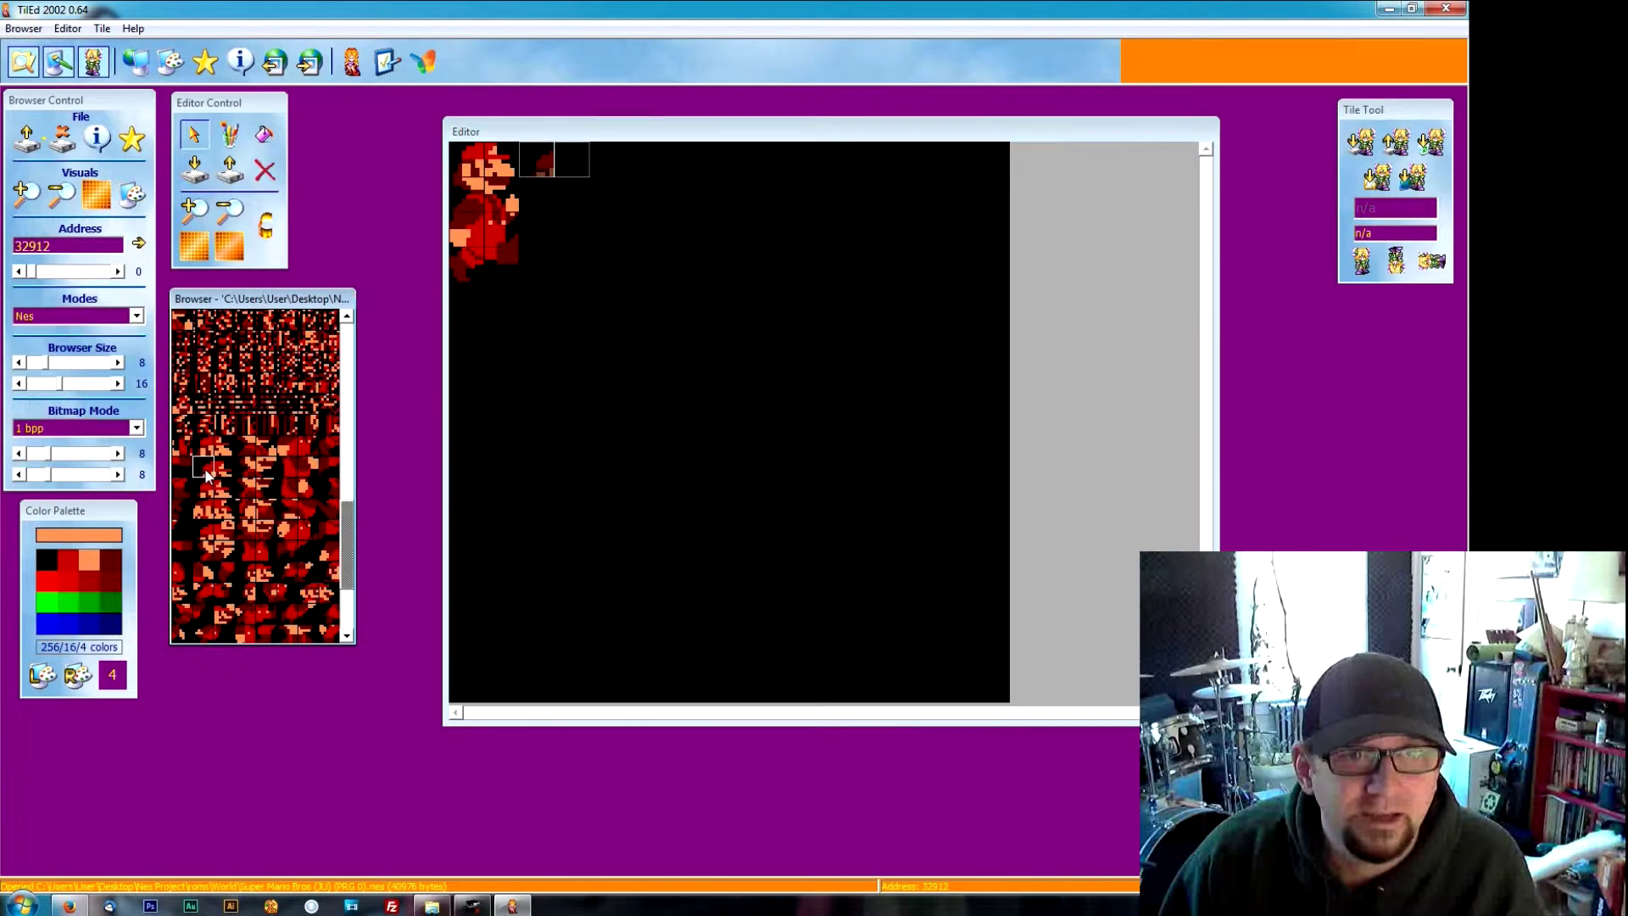
left_click(224, 468)
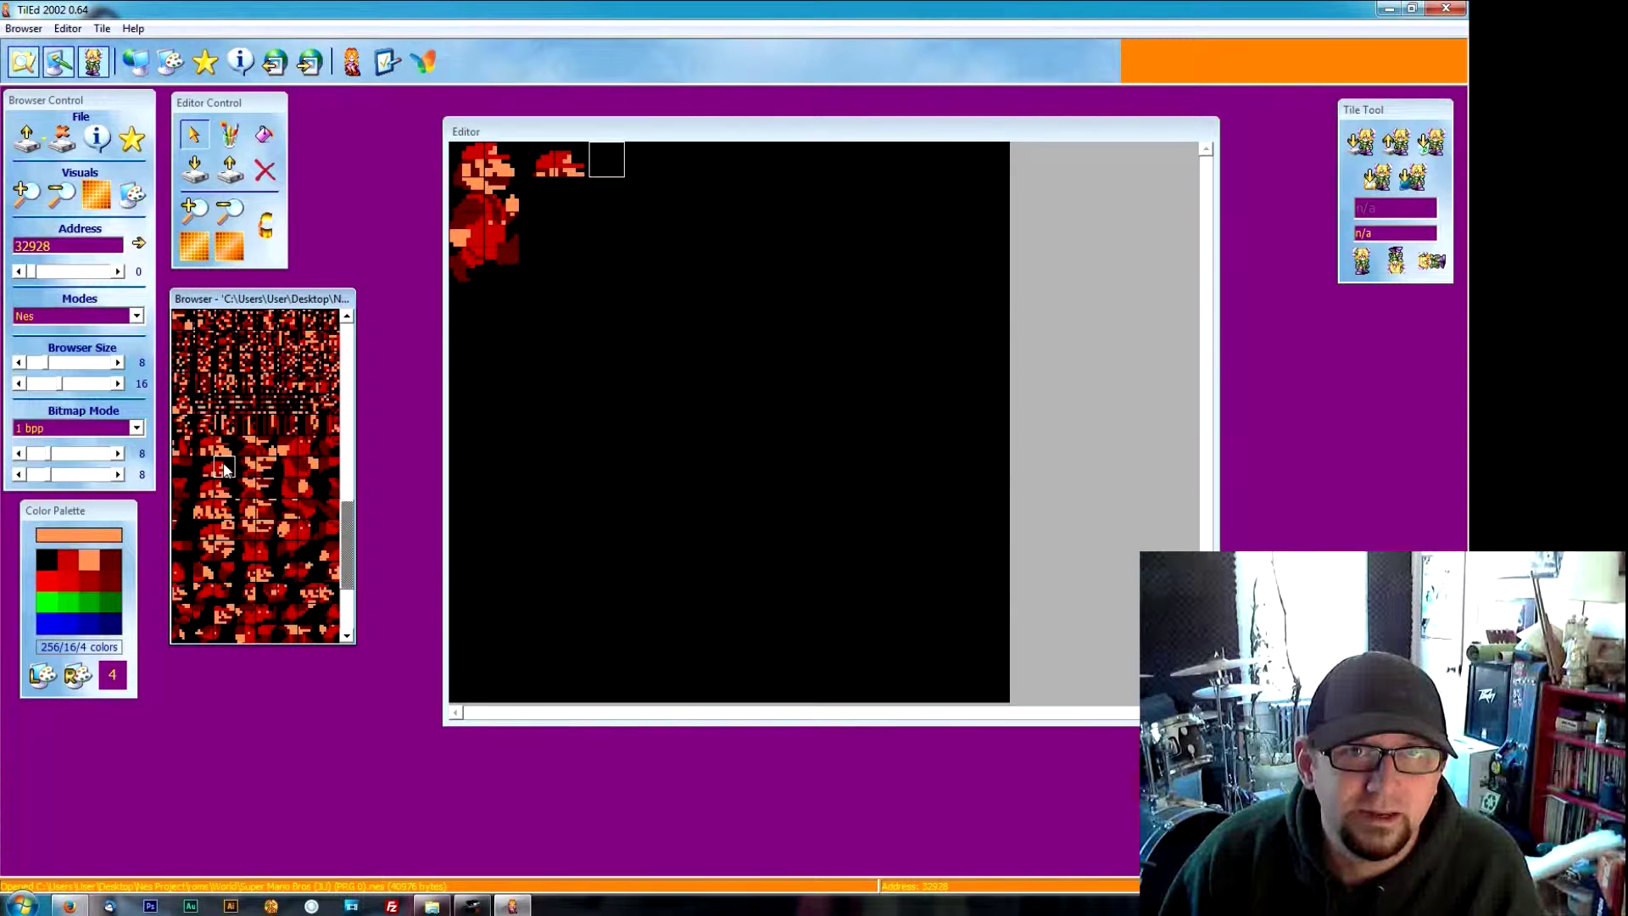
left_click(543, 200)
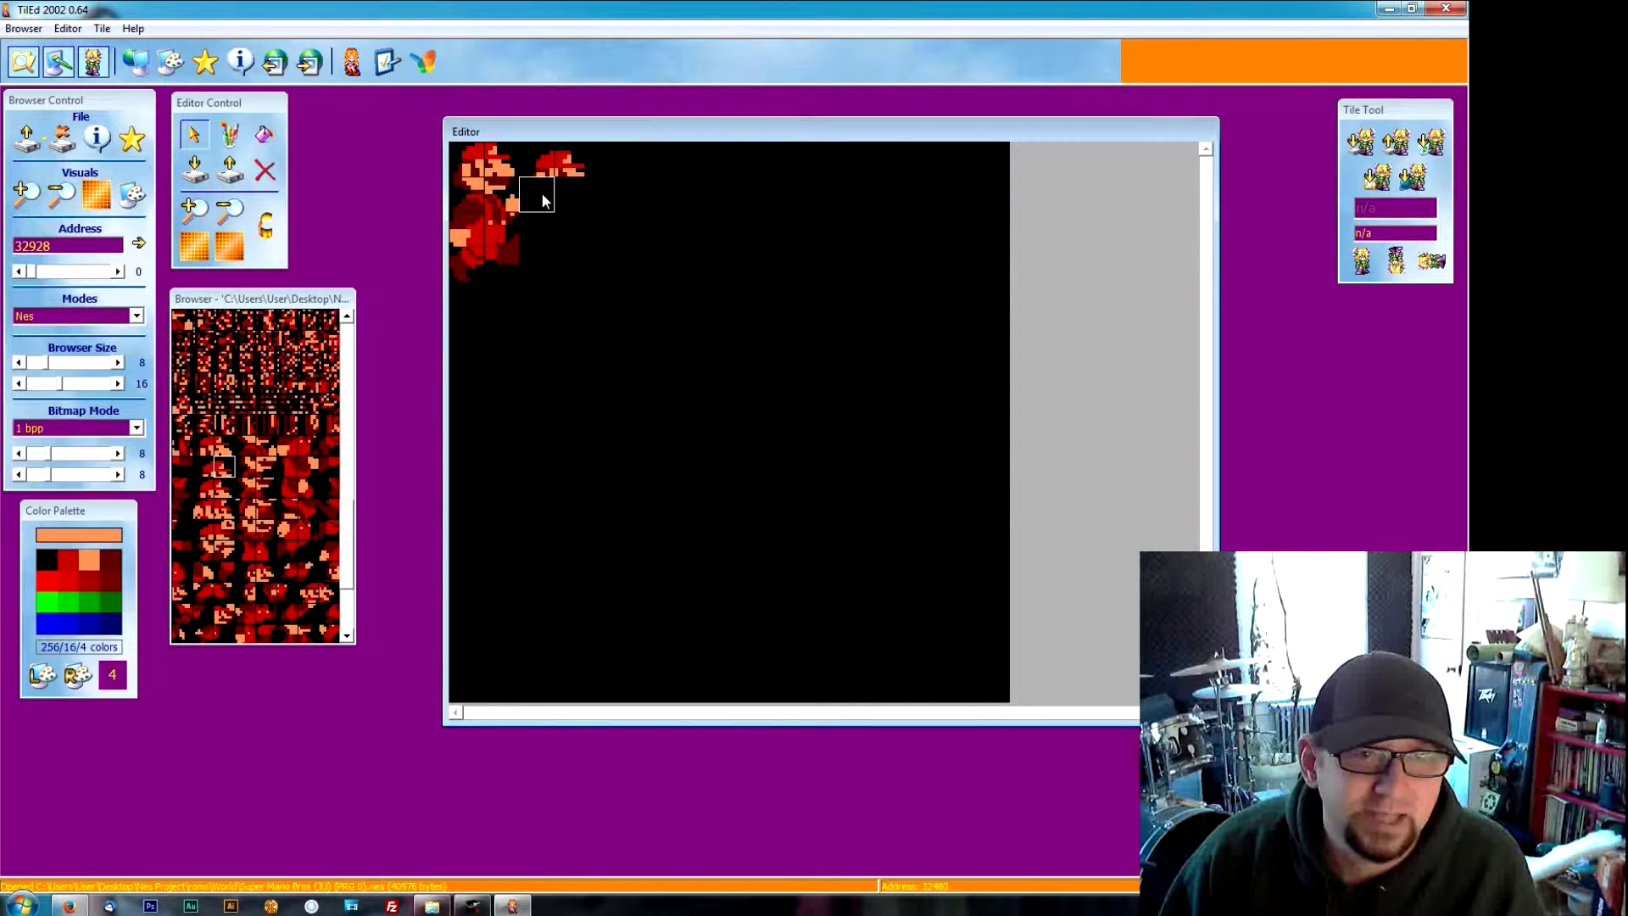
left_click(253, 471)
left_click(268, 472)
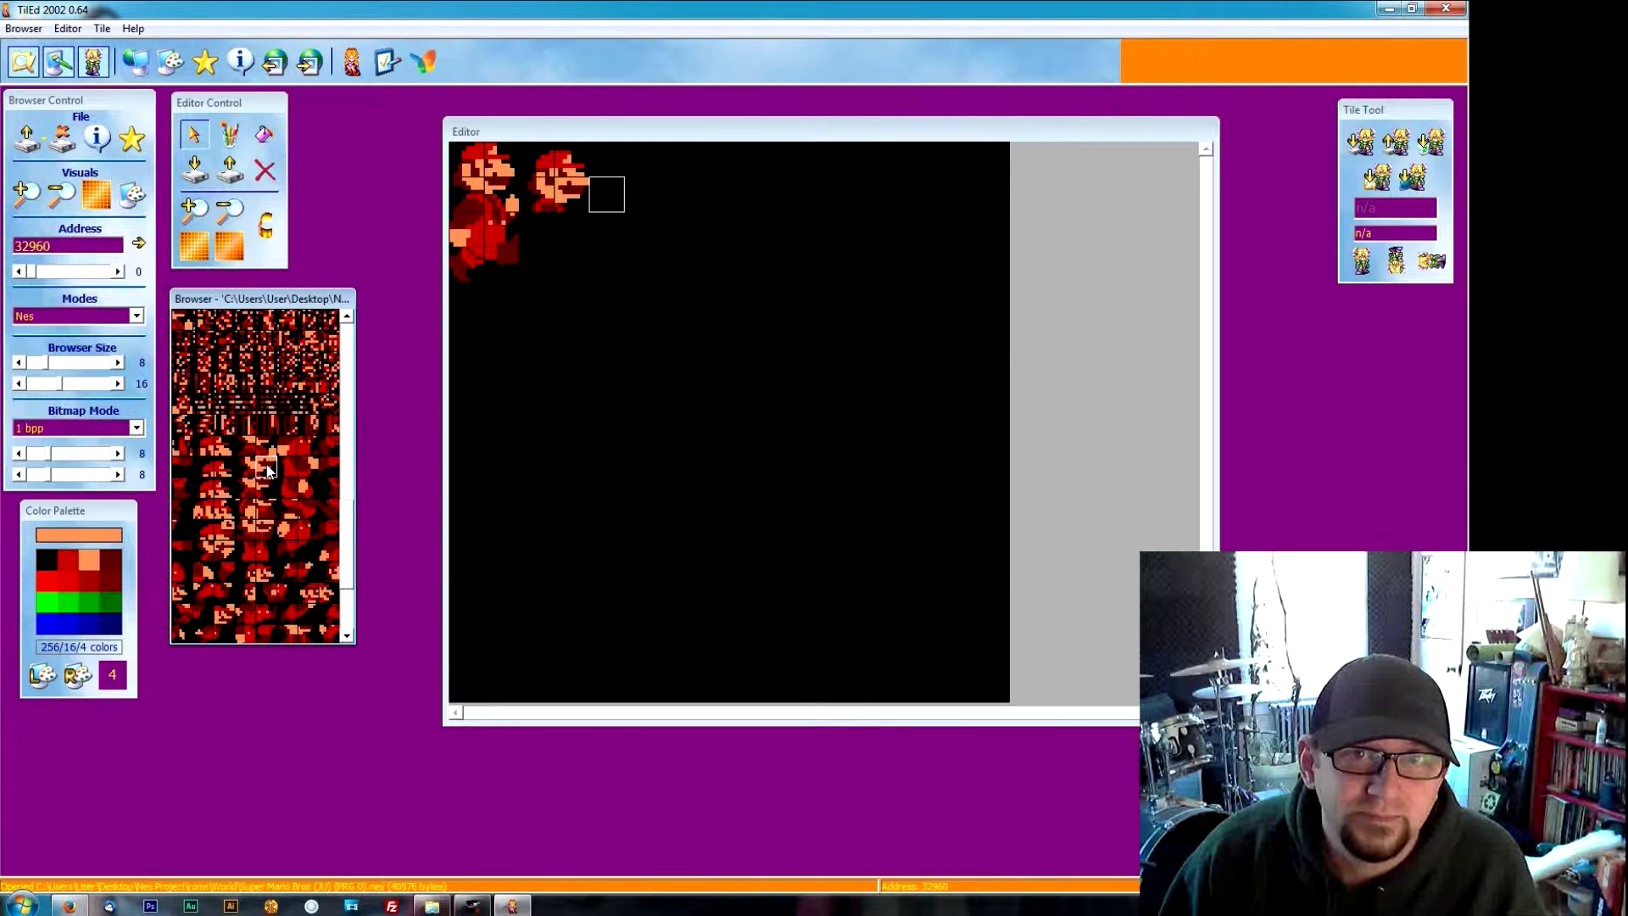
left_click(547, 224)
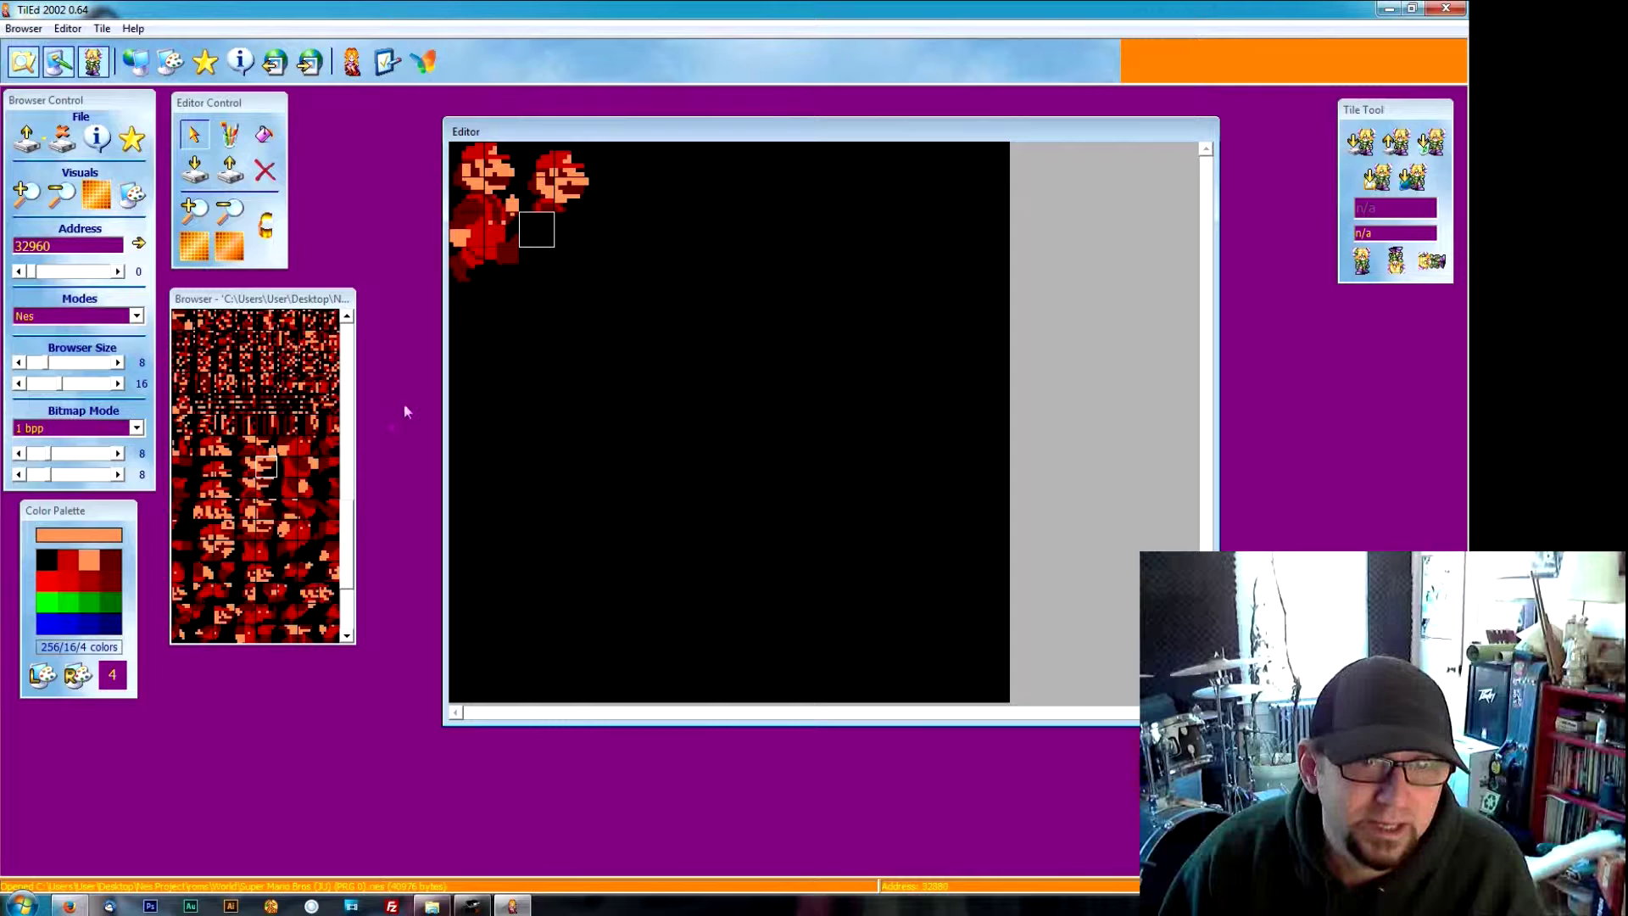
left_click(307, 468)
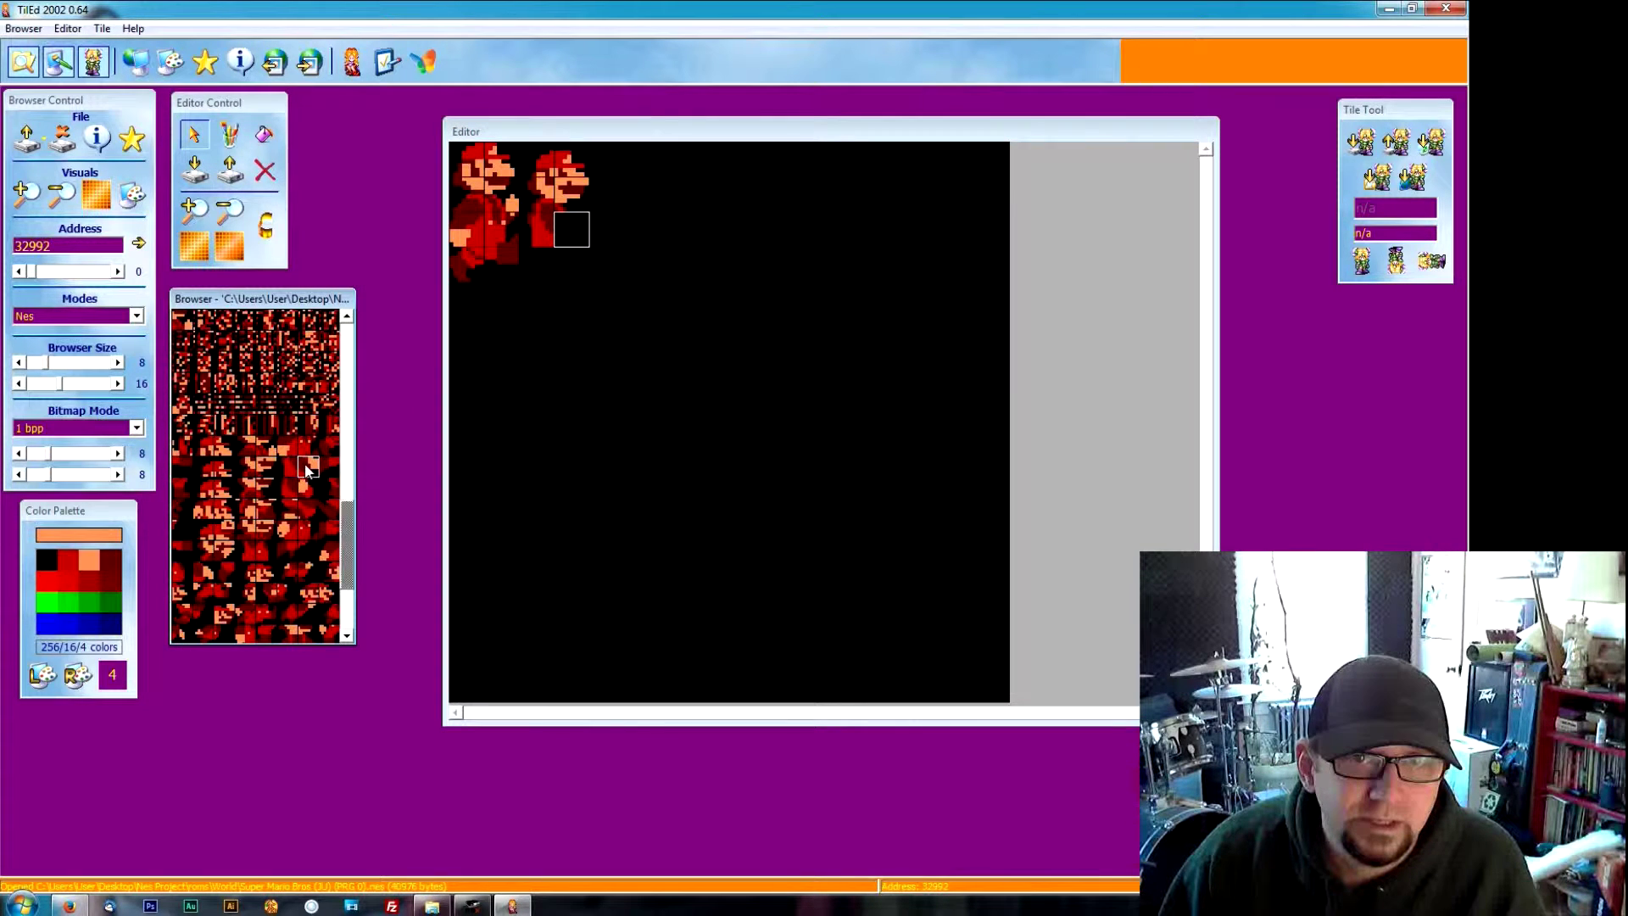
left_click(307, 469)
left_click(538, 263)
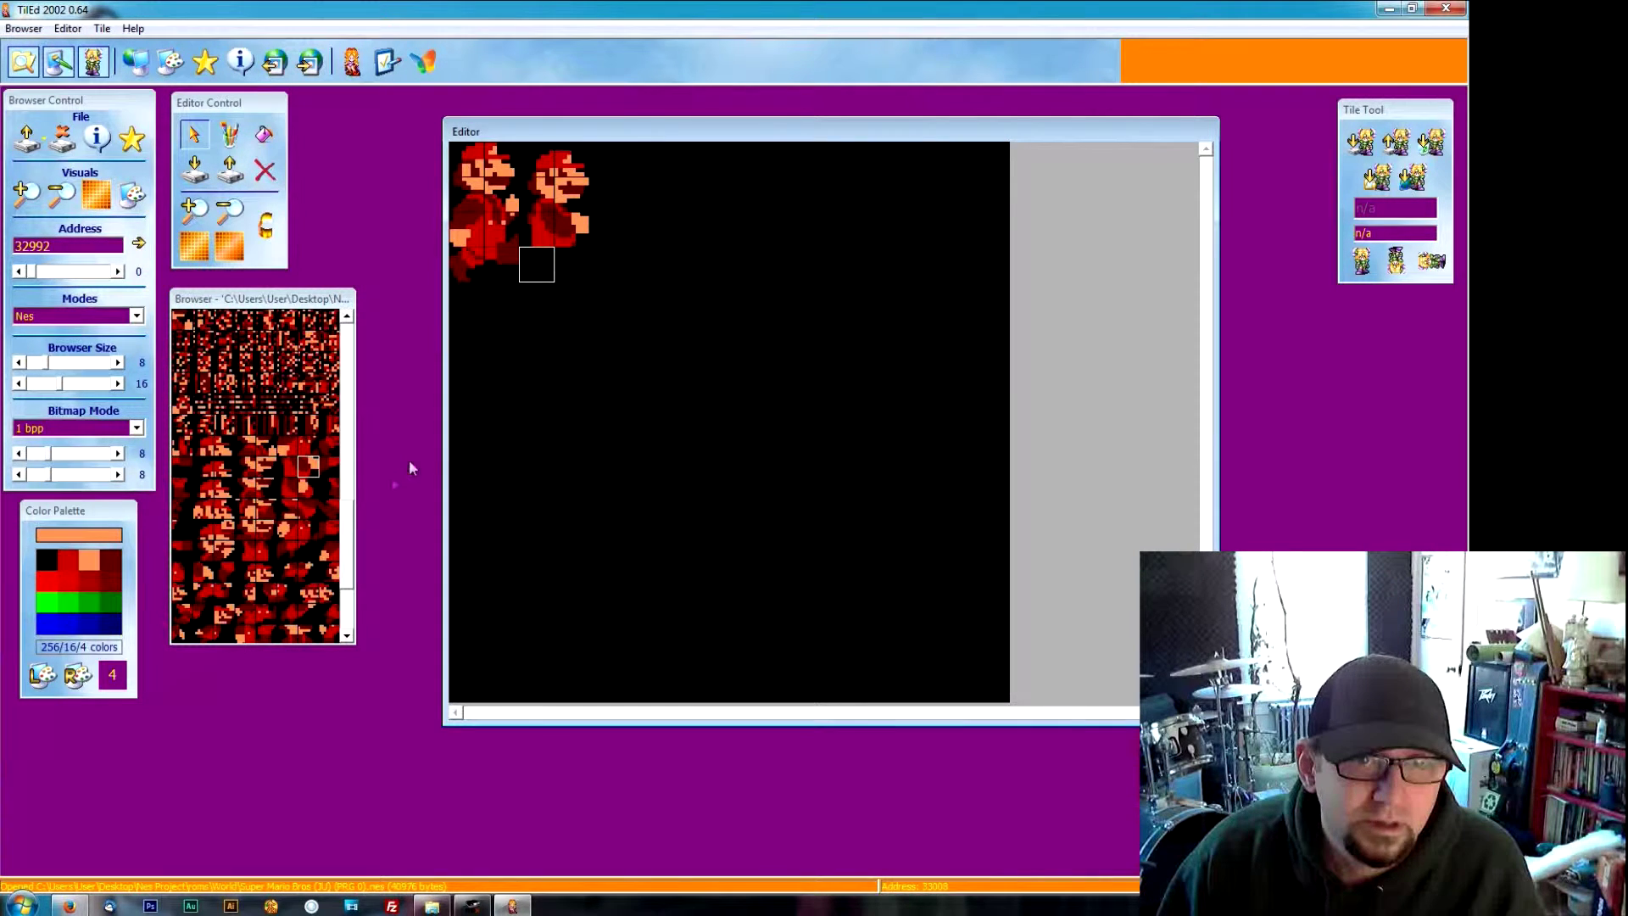
left_click(330, 466)
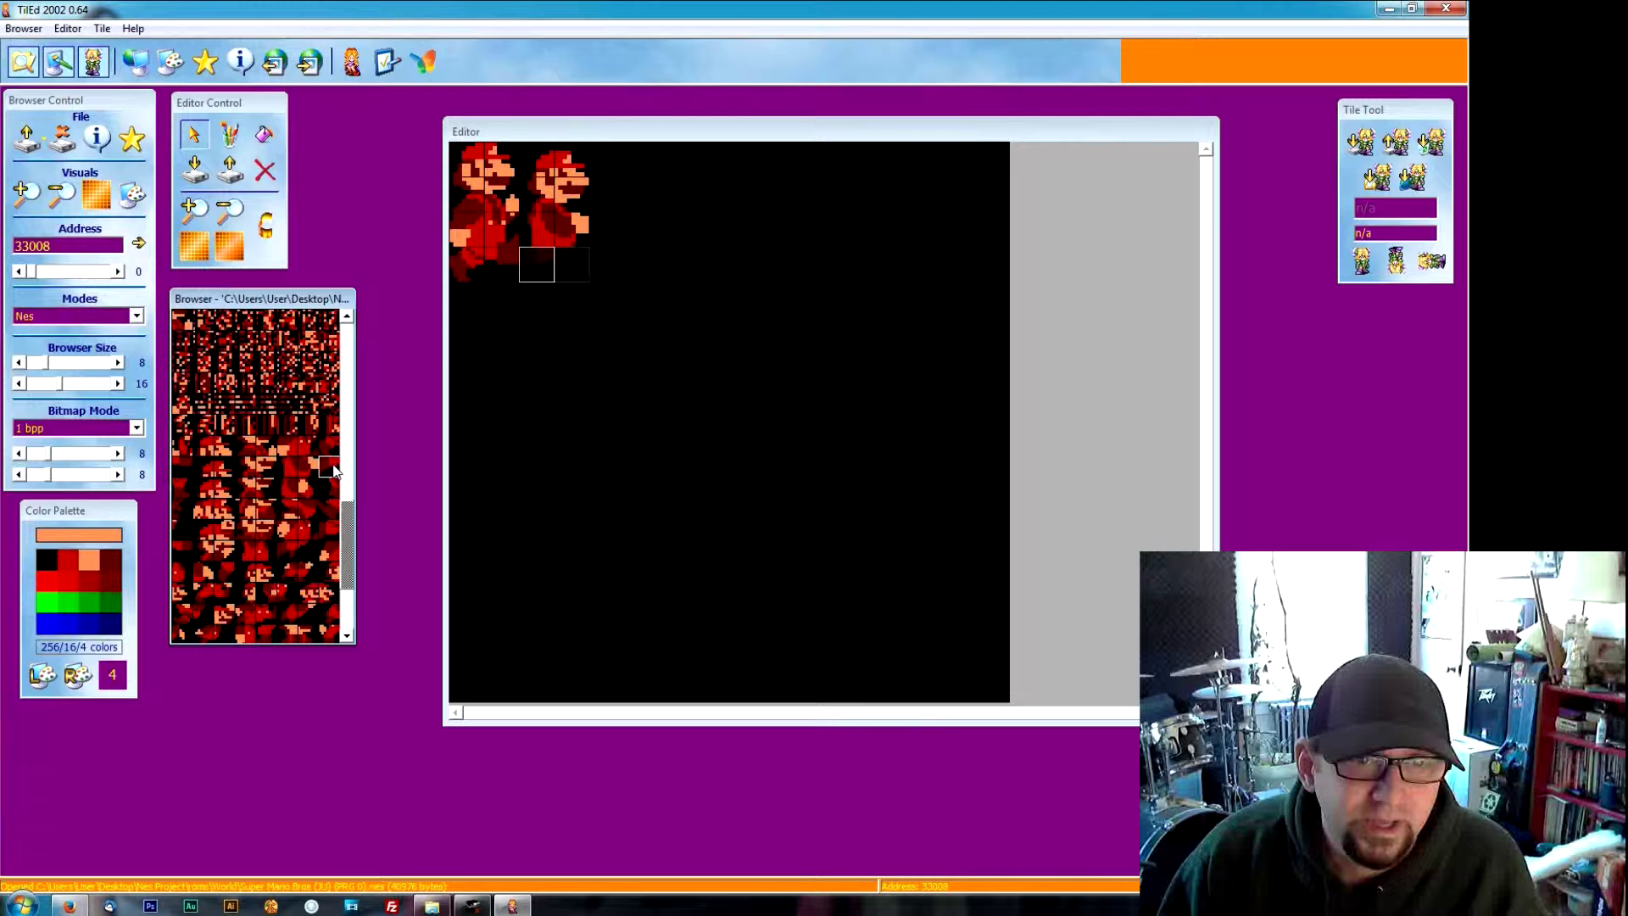
left_click(184, 485)
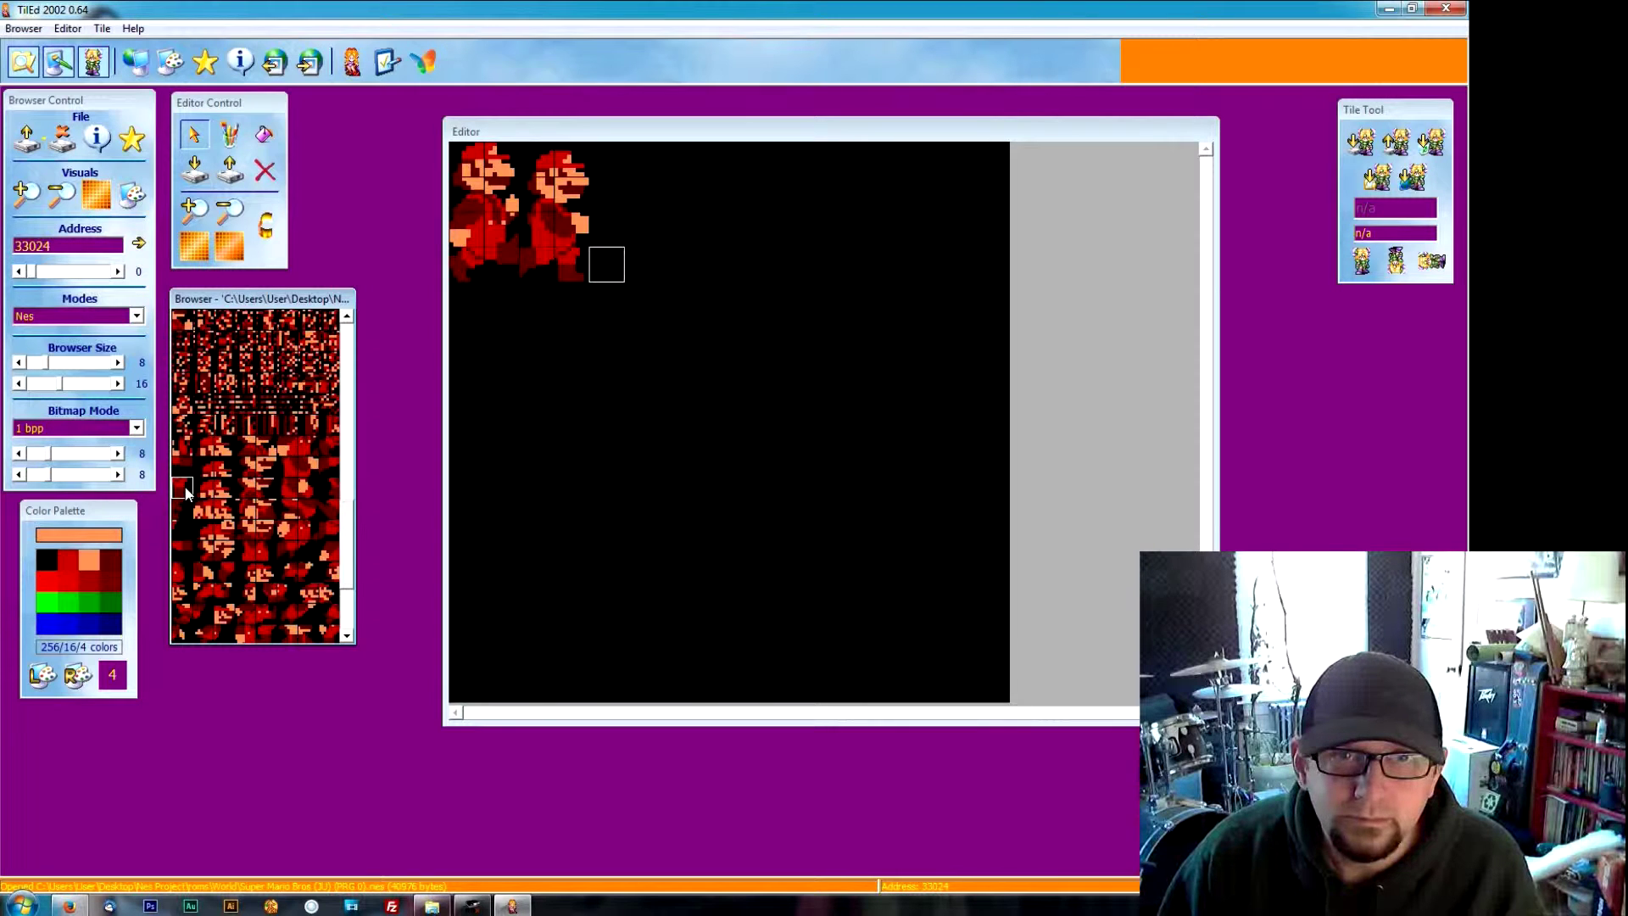
left_click(622, 157)
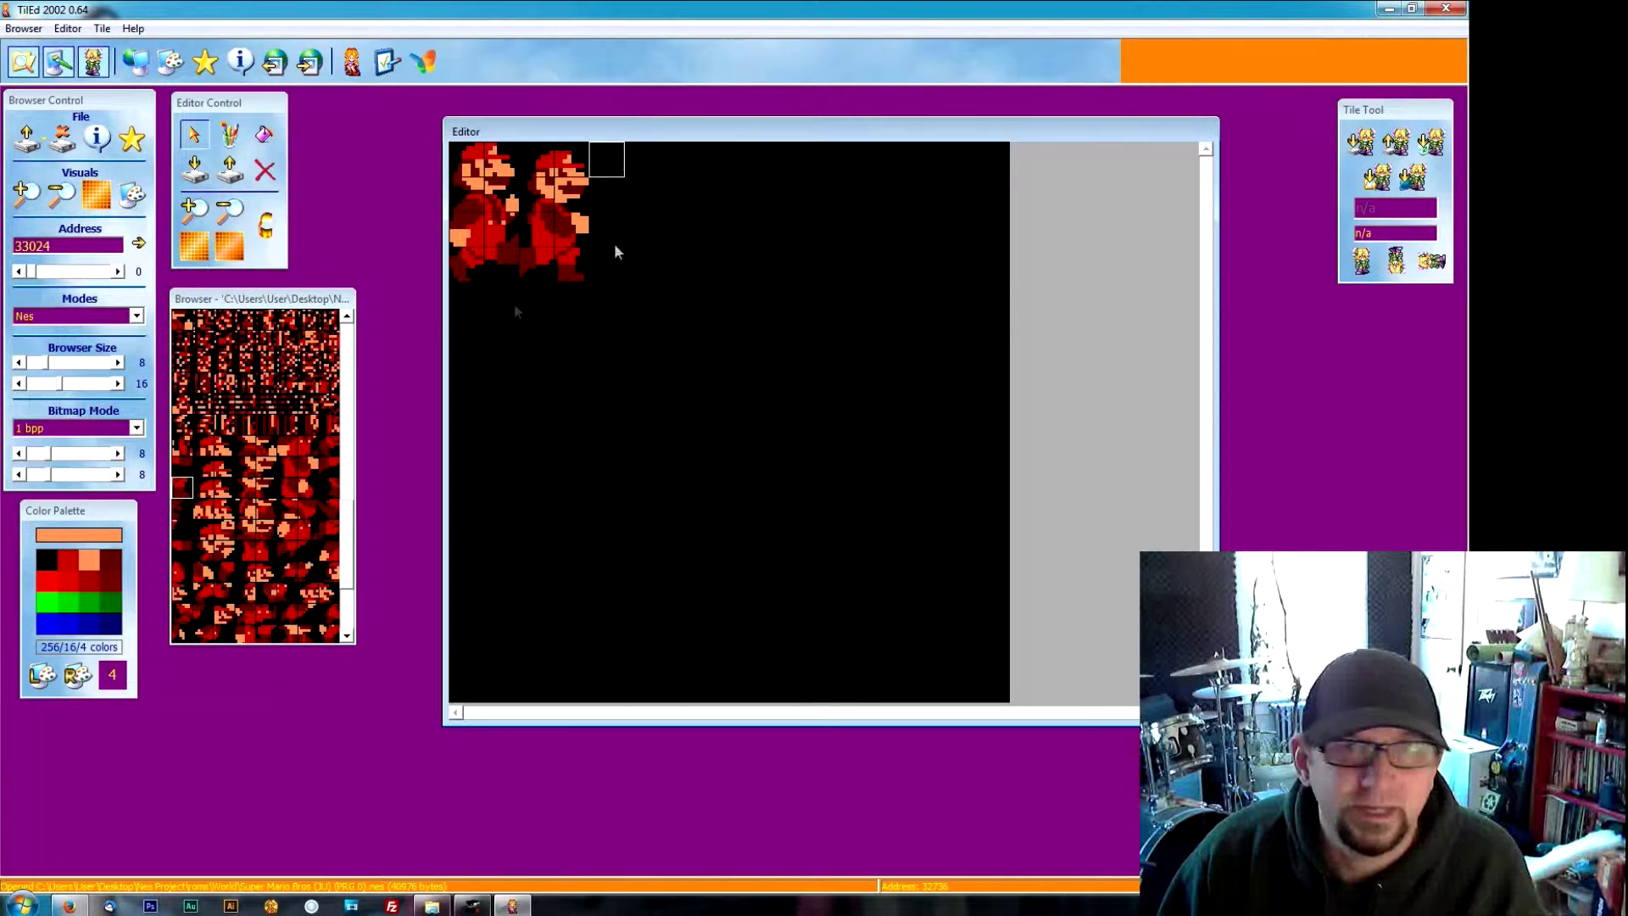
Step: Fill in the third Mario's head, body, lower-body and foot tiles
left_click(226, 490)
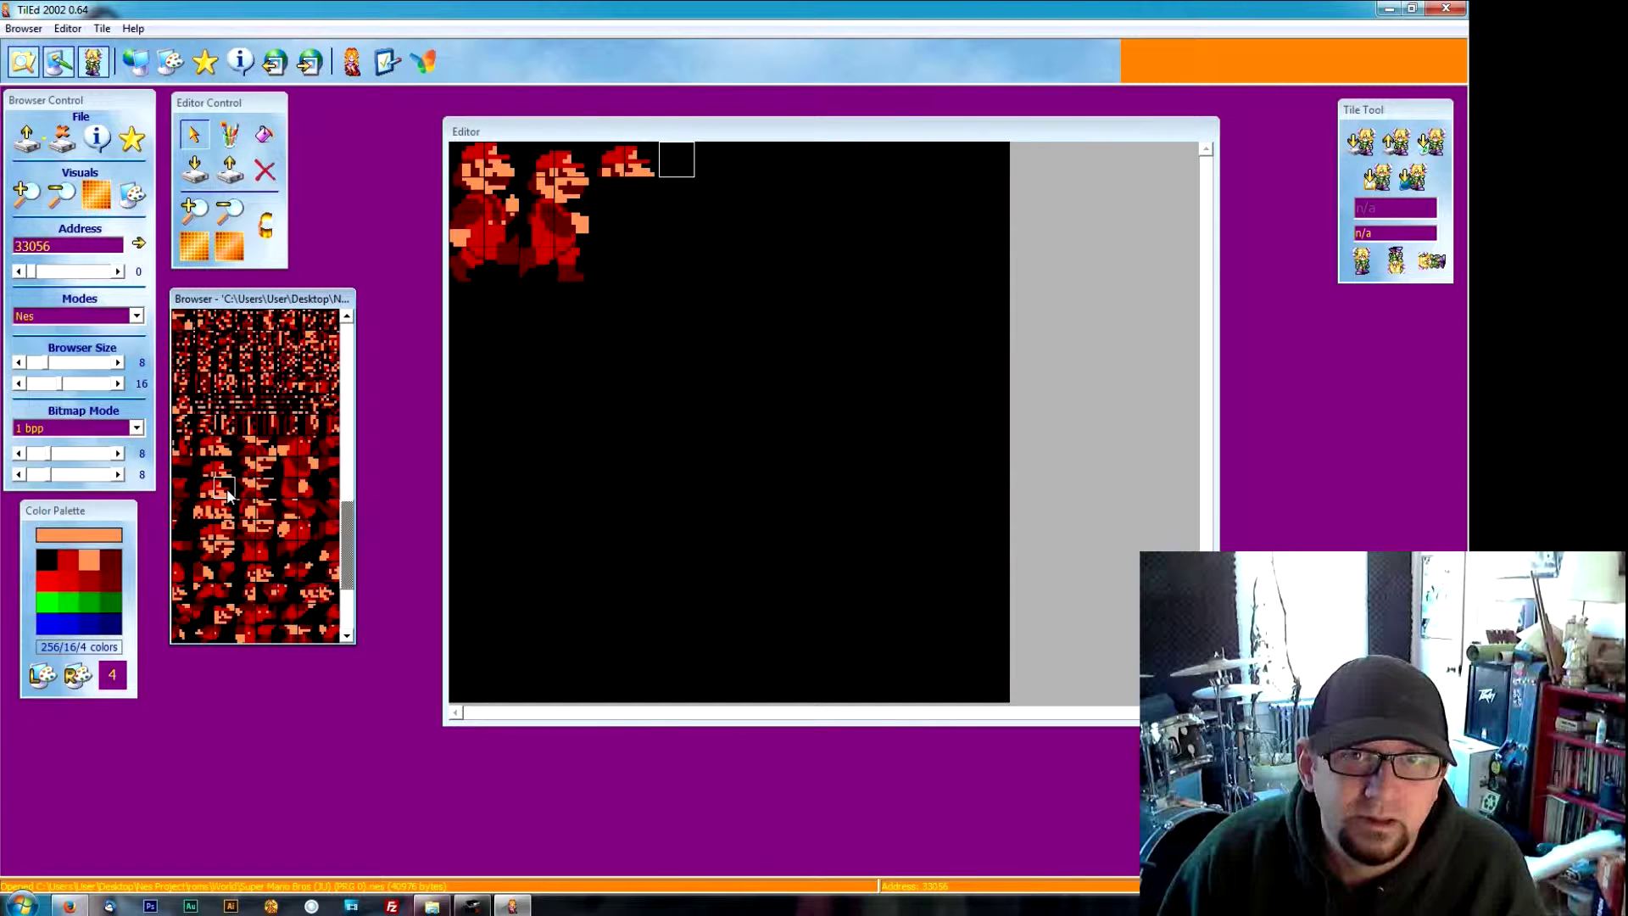
left_click(605, 195)
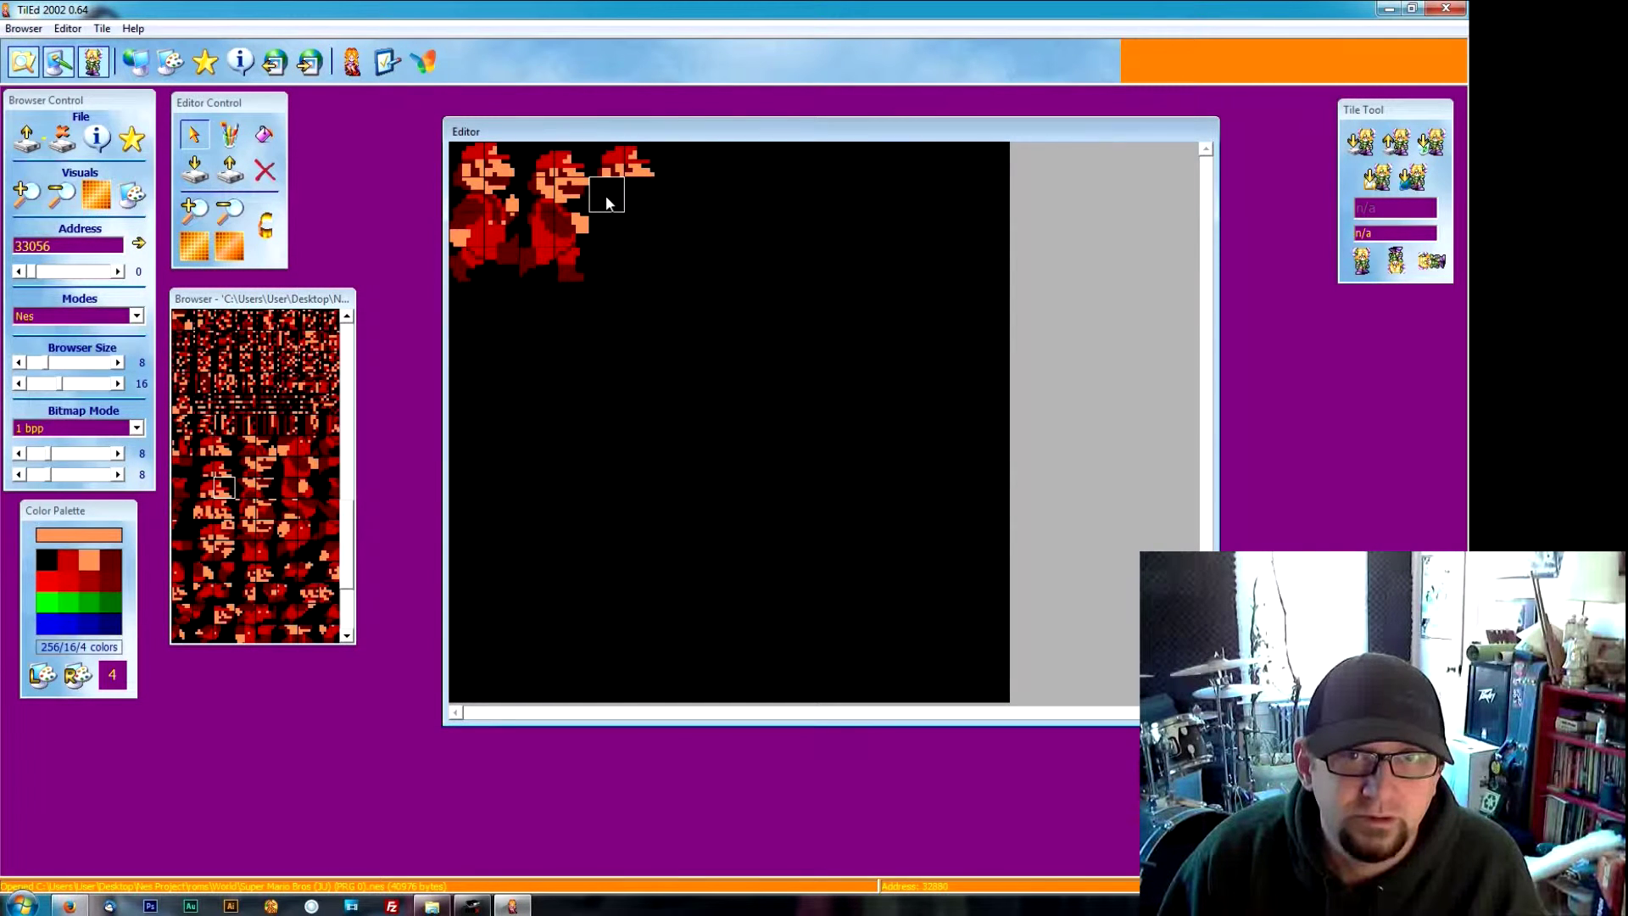
left_click(248, 493)
left_click(271, 488)
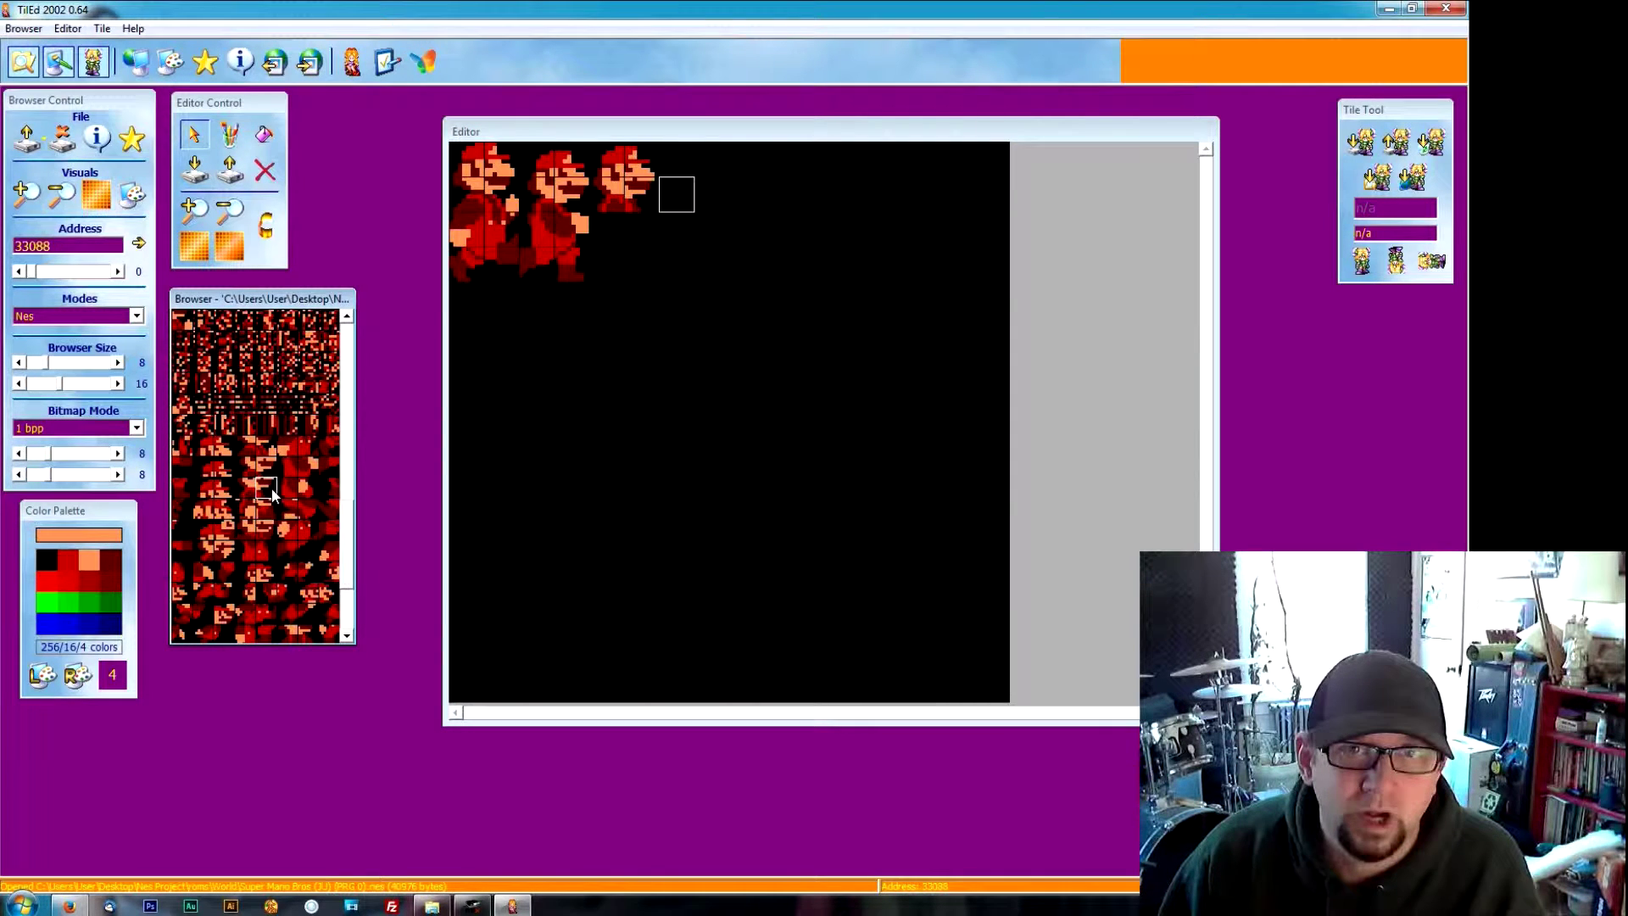
left_click(618, 231)
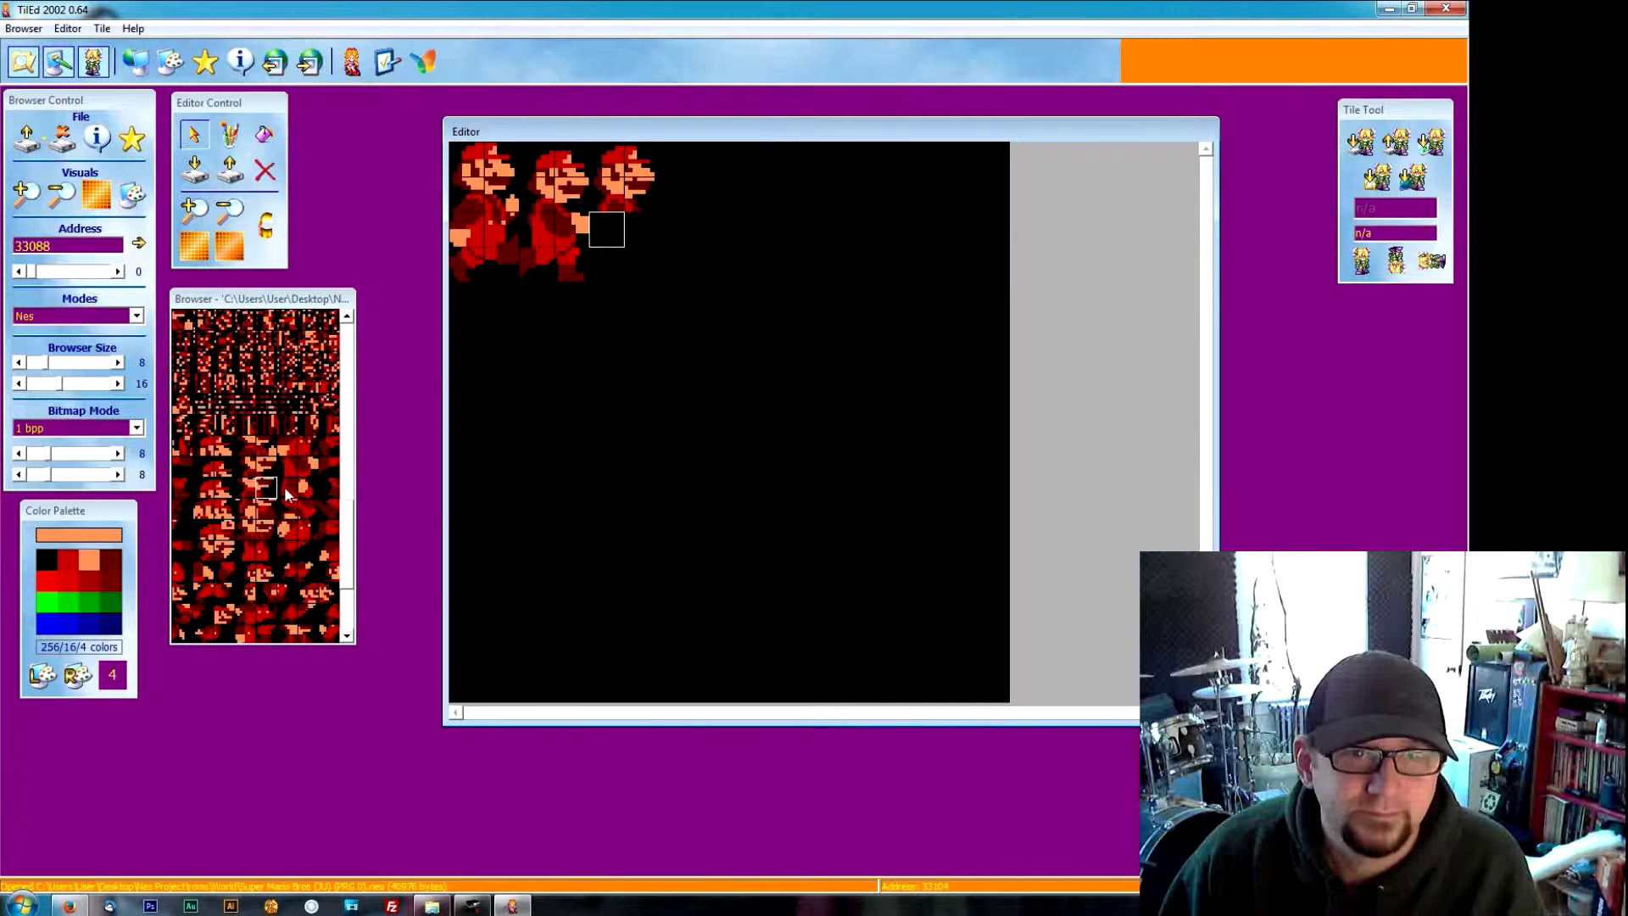
left_click(307, 490)
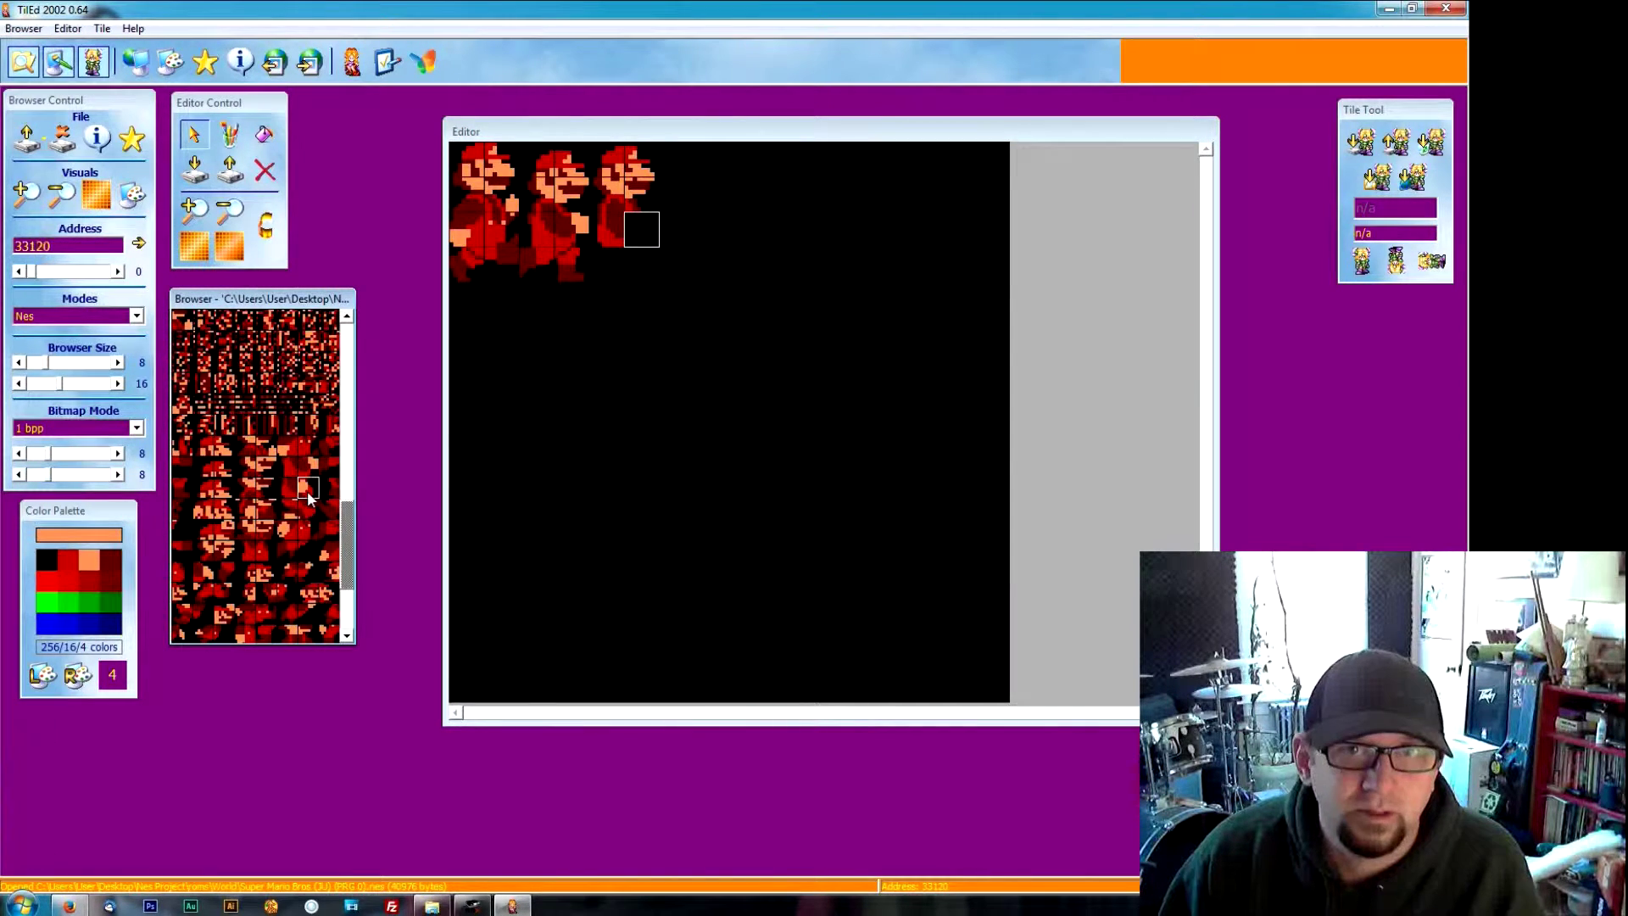
left_click(607, 262)
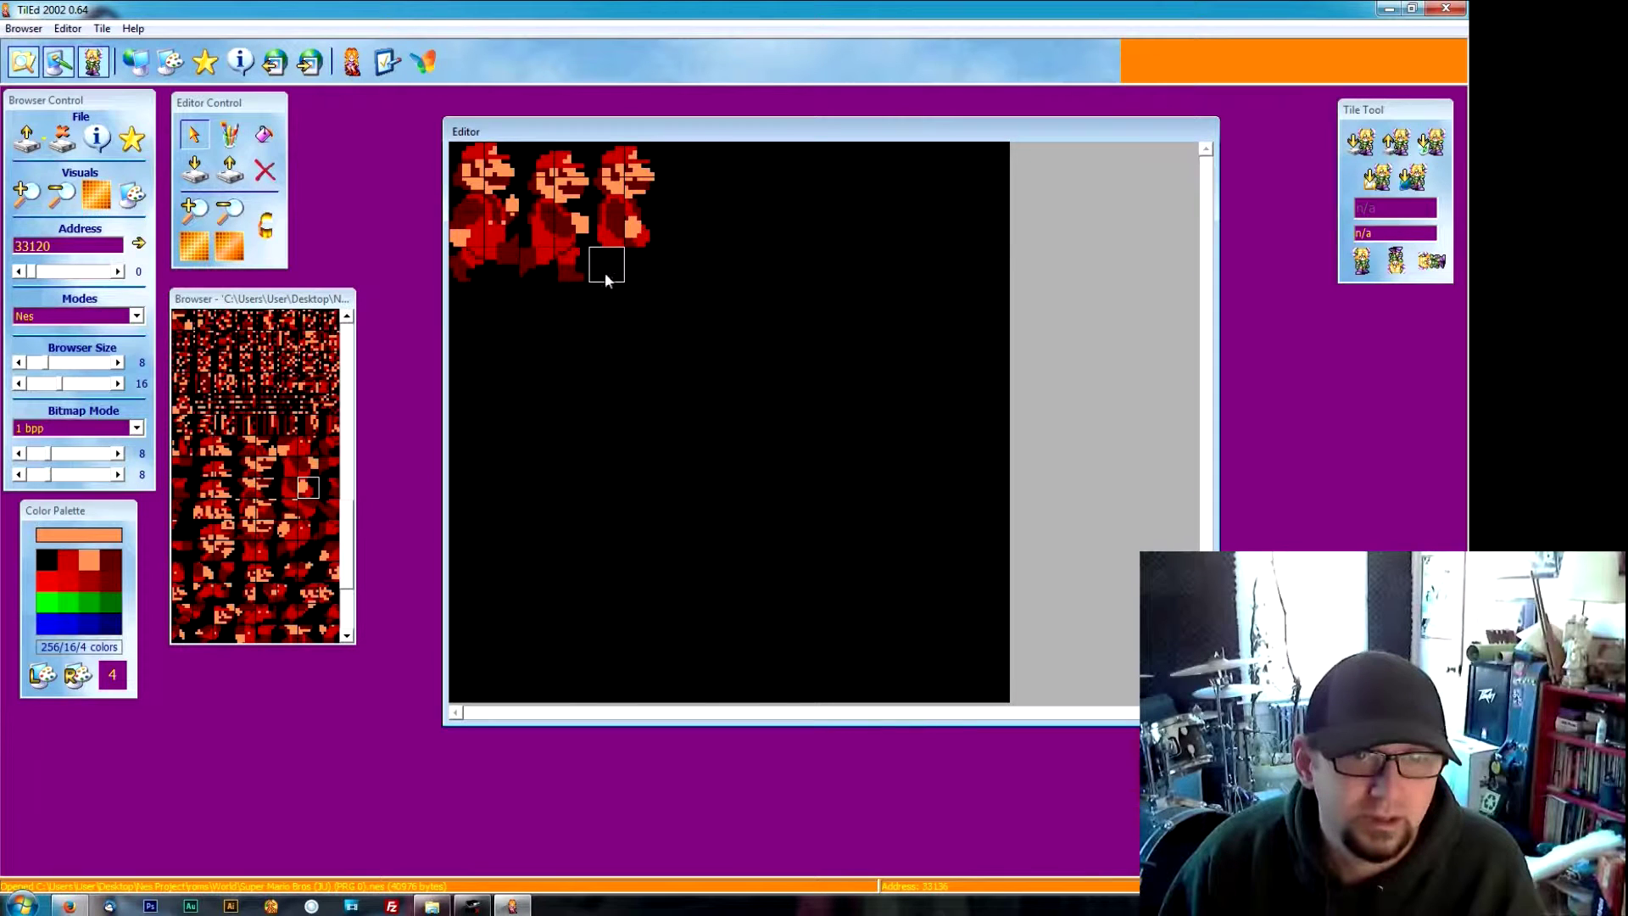
left_click(330, 493)
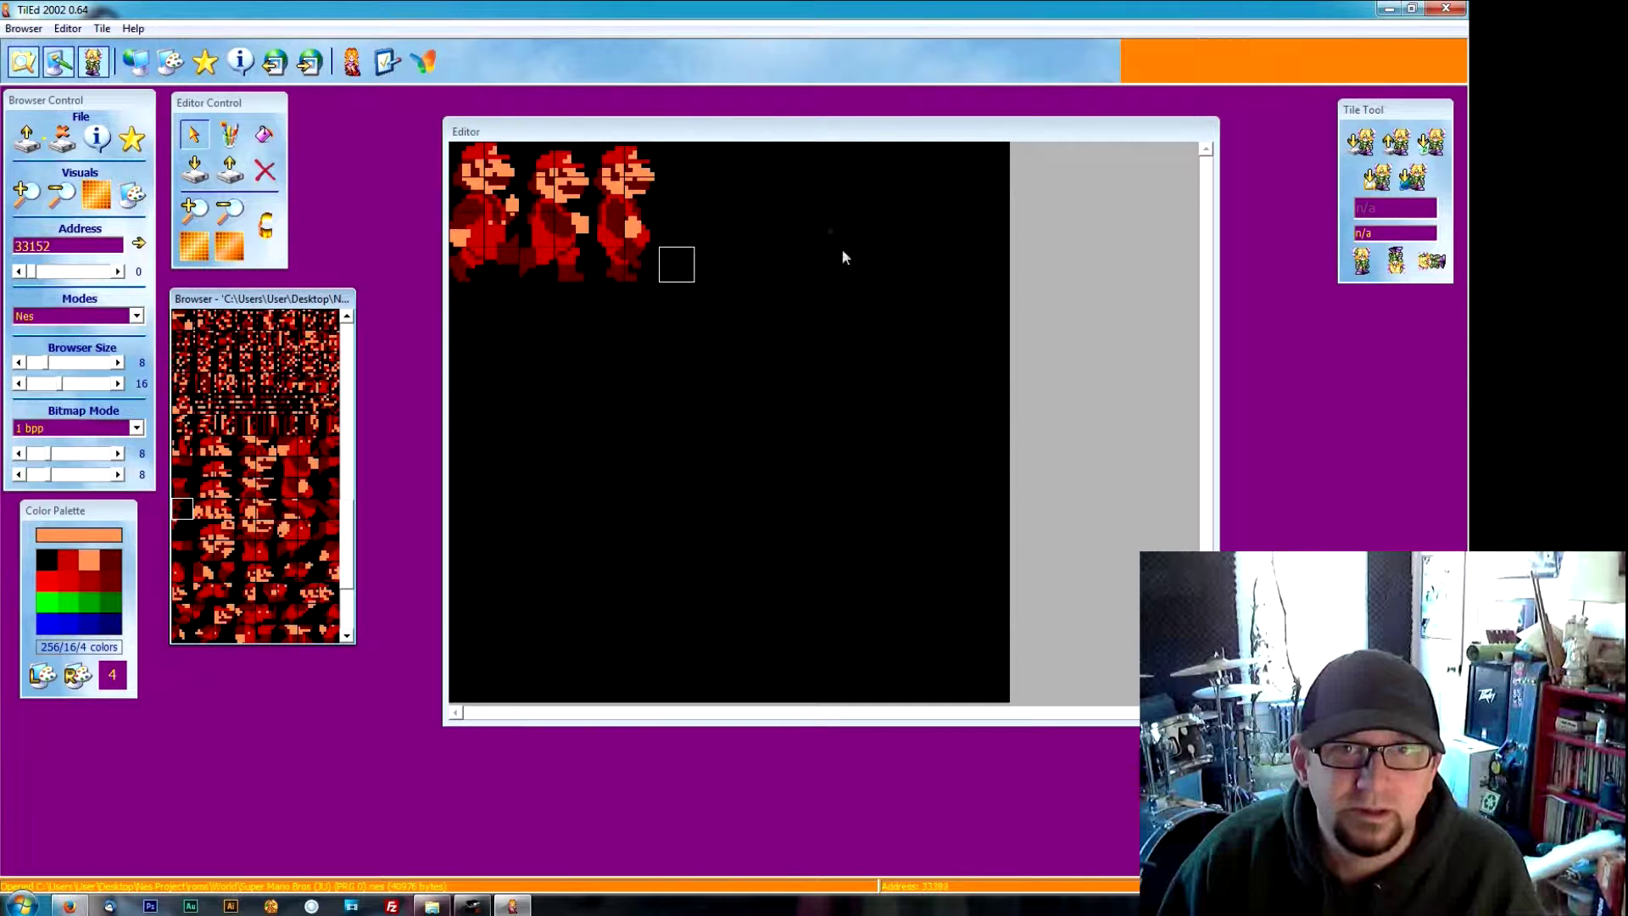
Step: Build a complete fourth Mario frame and place the fifth frame's first head tile
left_click(675, 163)
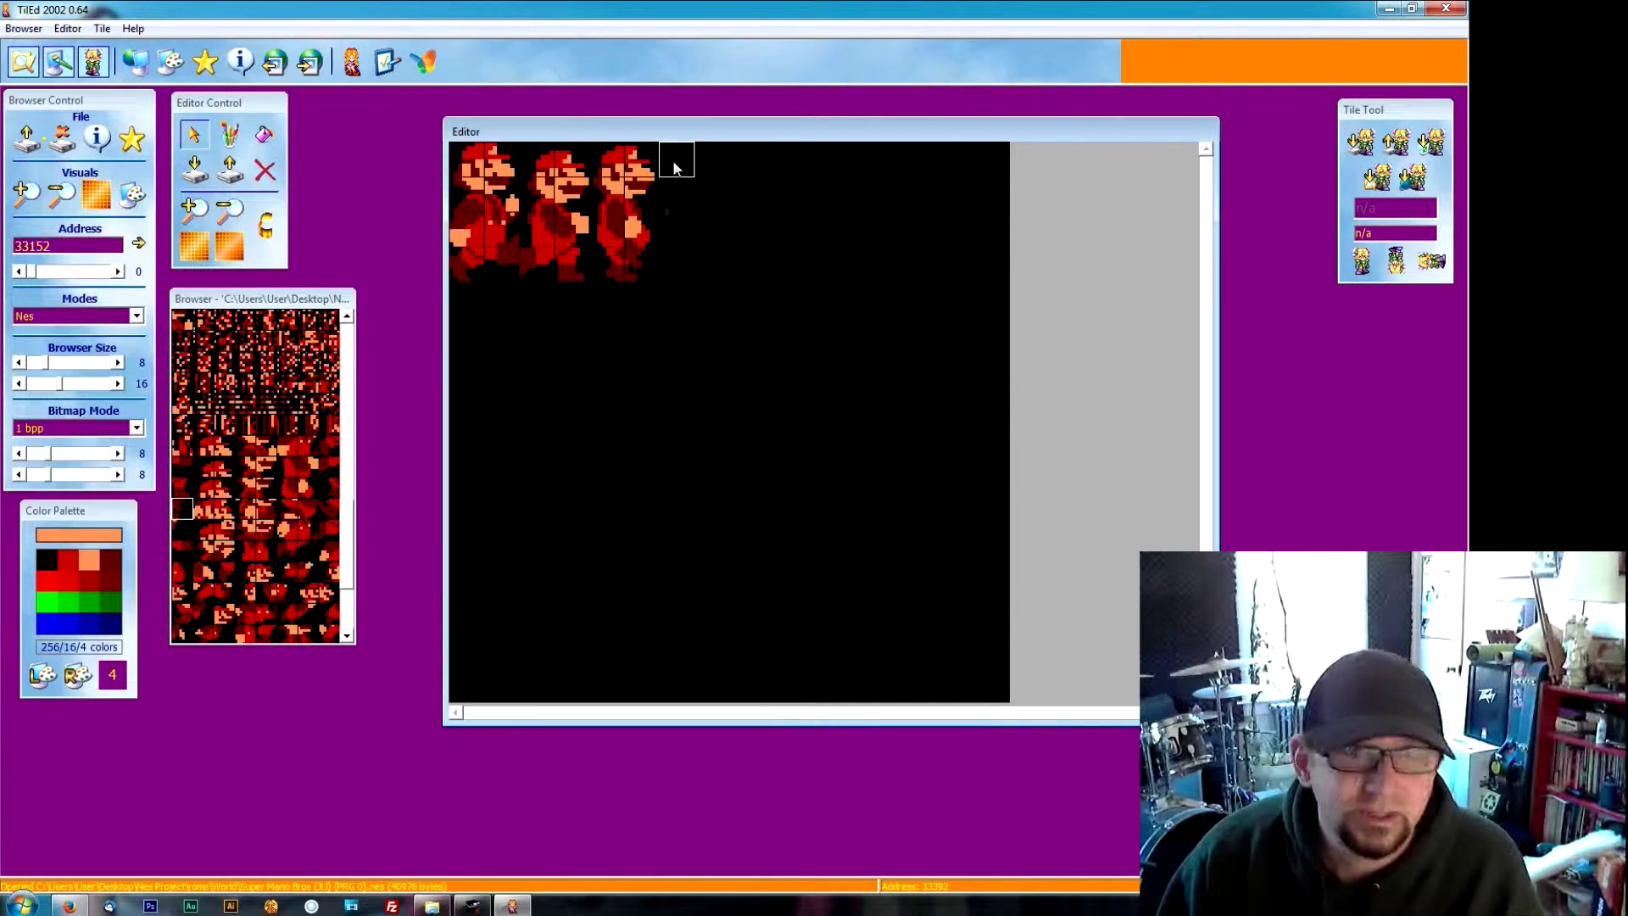
left_click(202, 510)
left_click(224, 512)
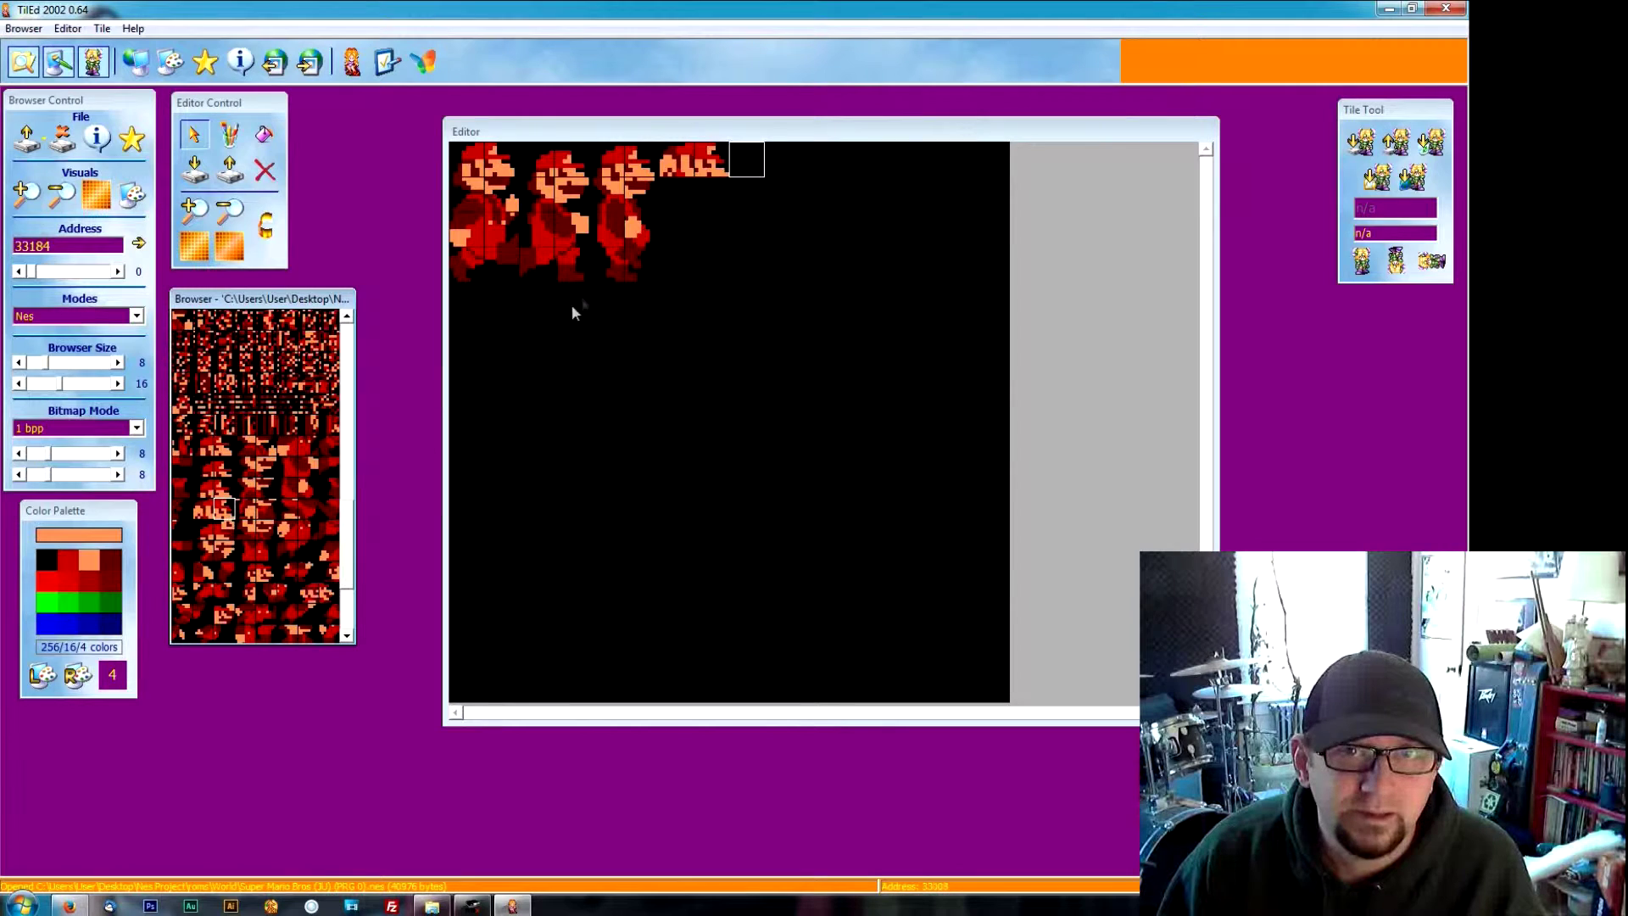
left_click(679, 195)
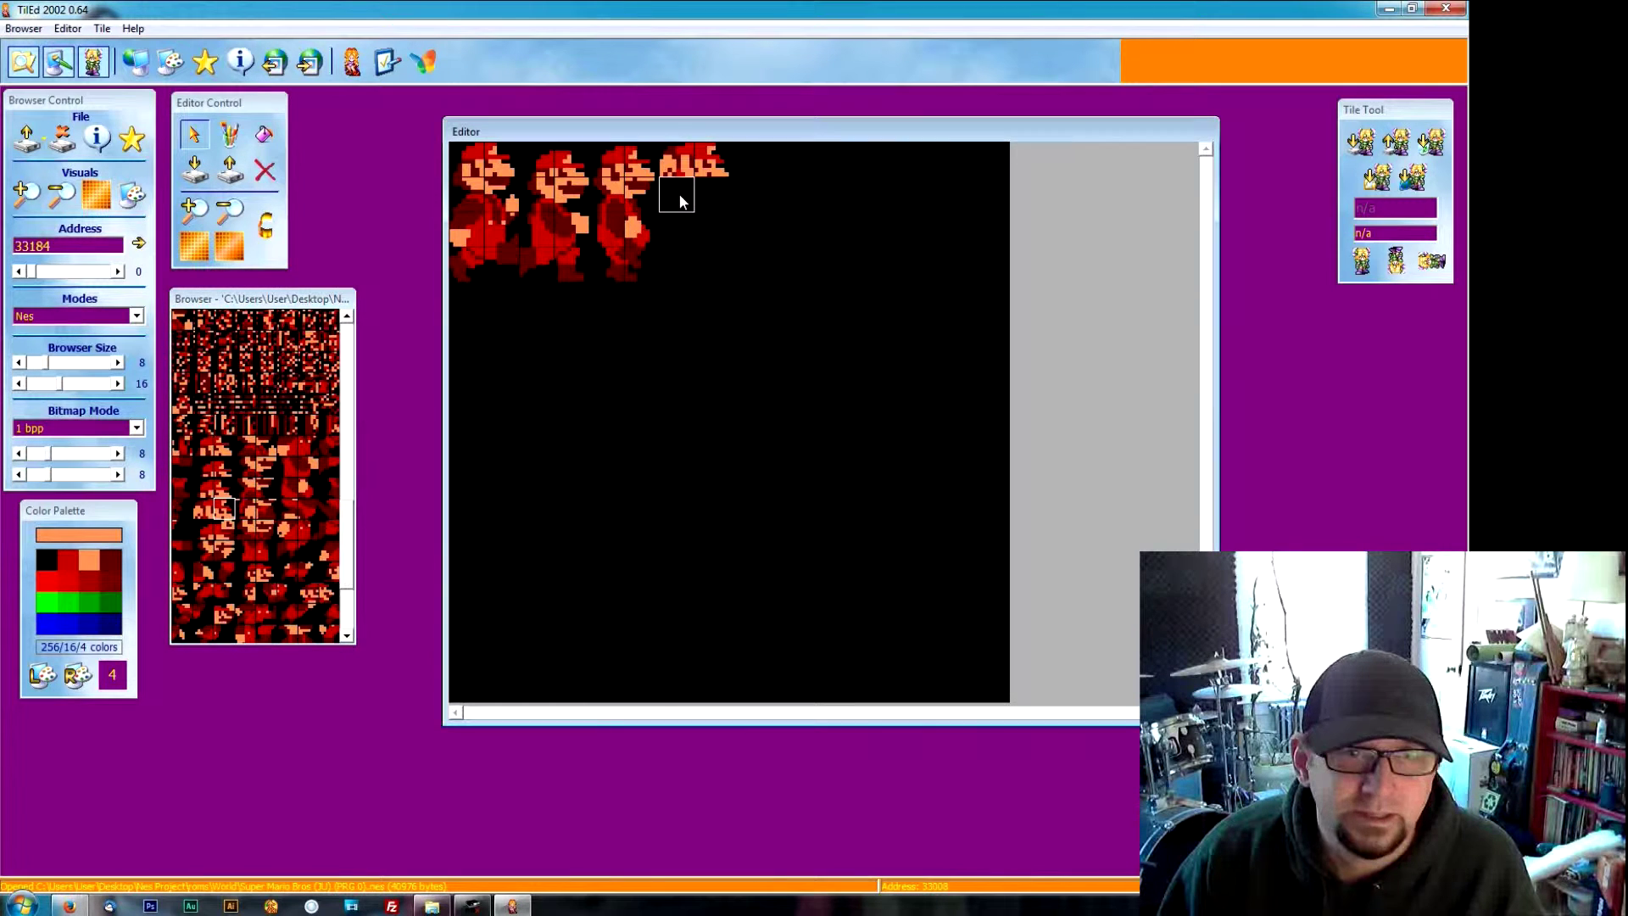
left_click(261, 508)
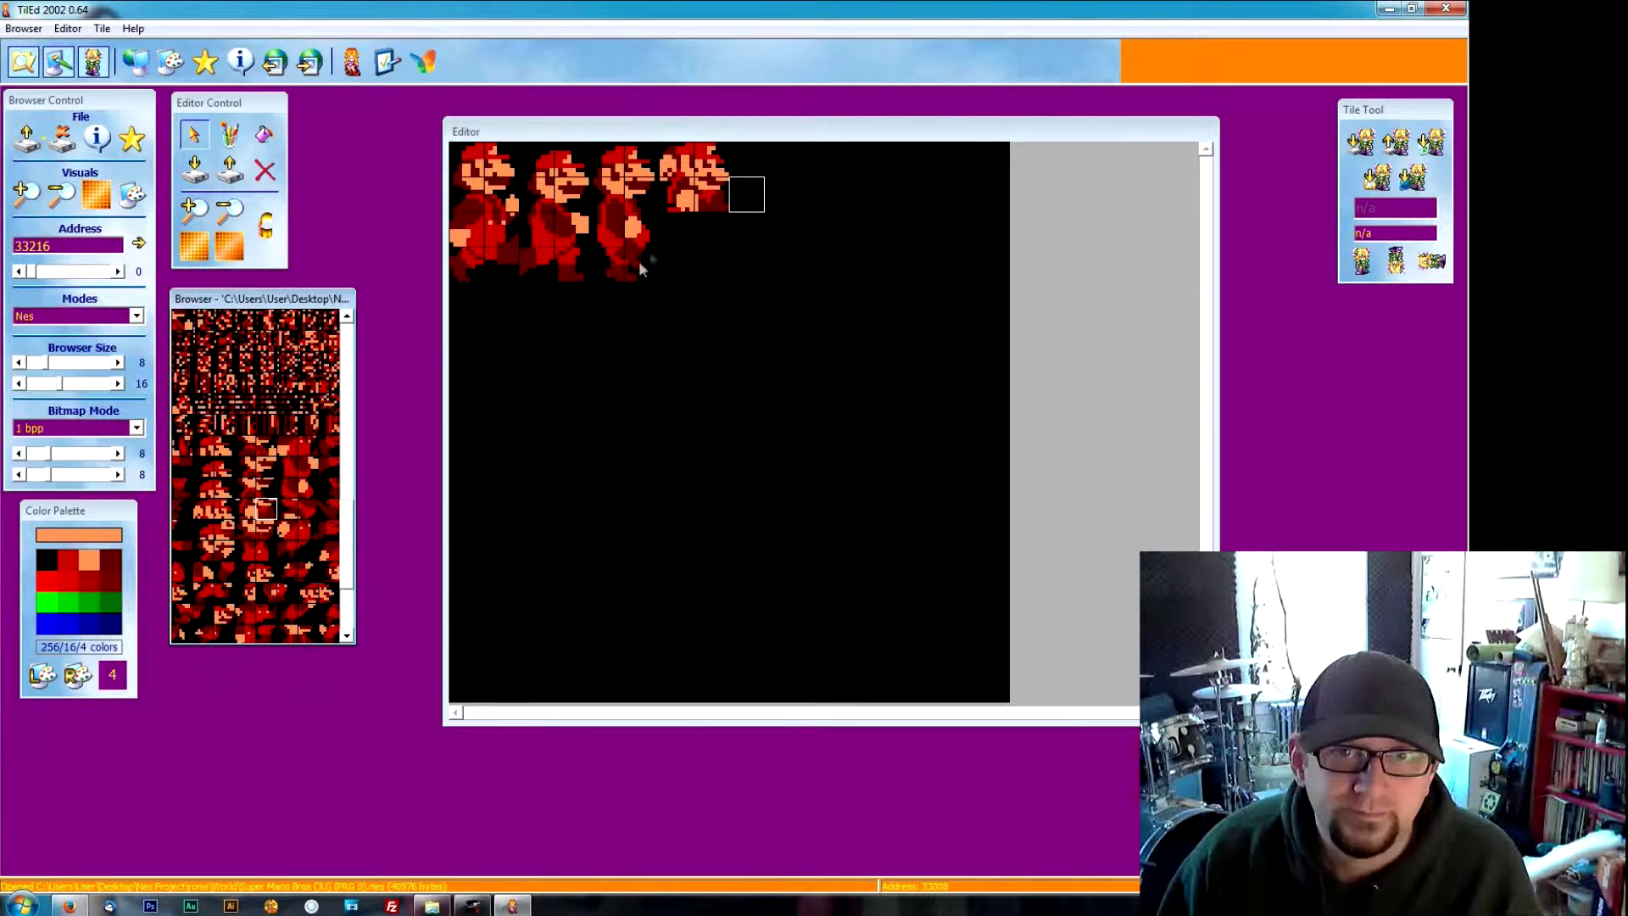
left_click(676, 227)
left_click(309, 508)
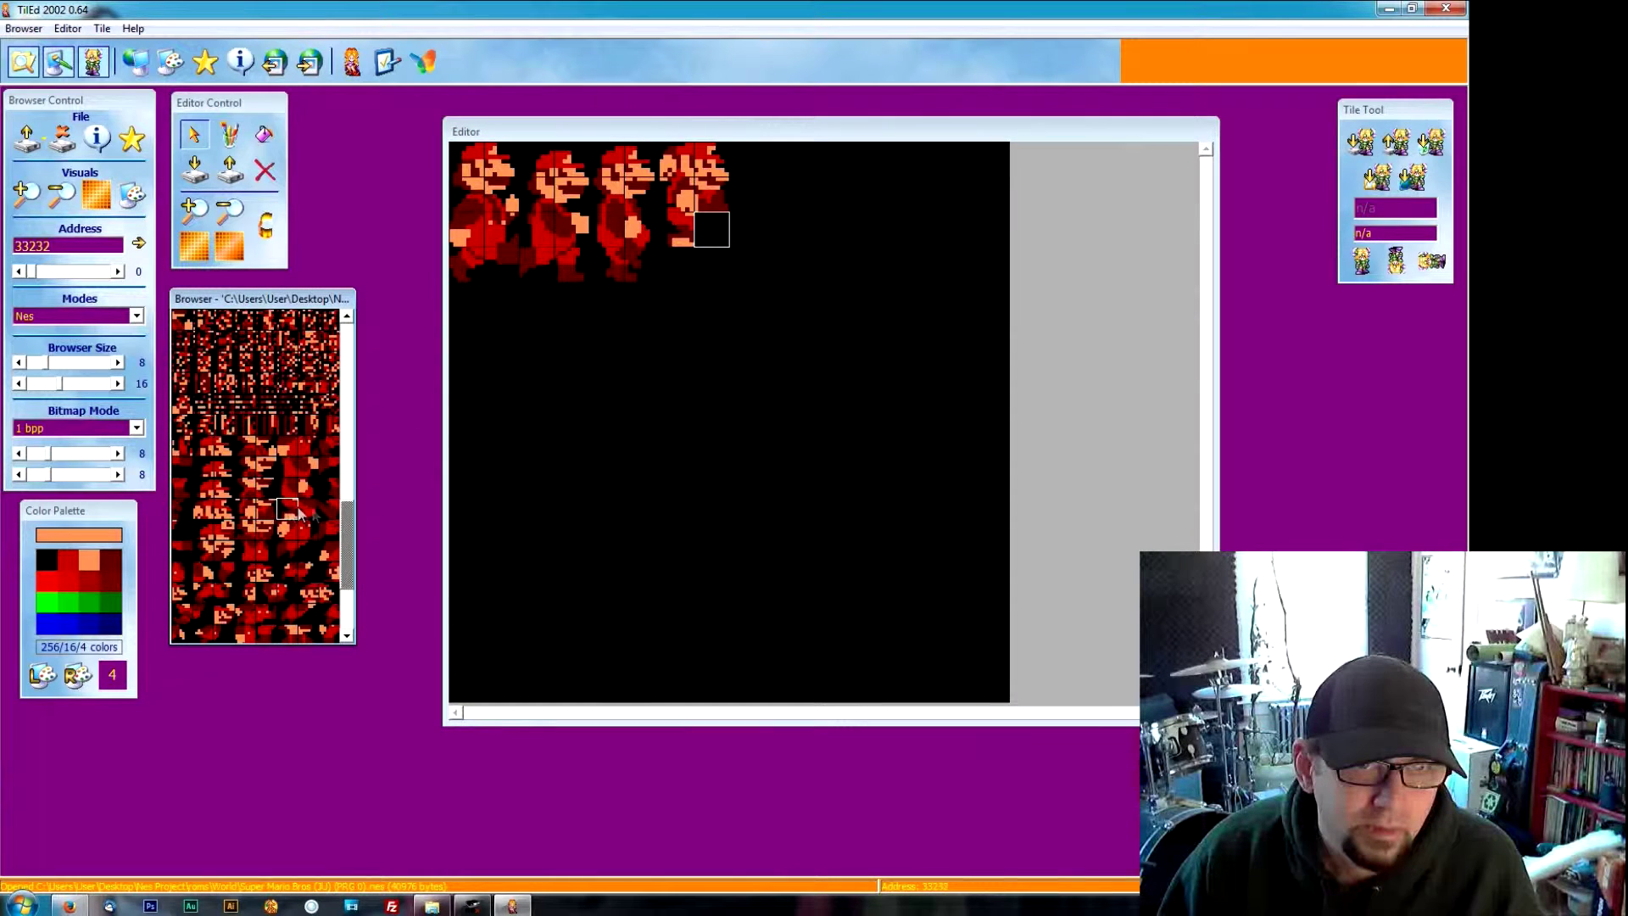
left_click(682, 265)
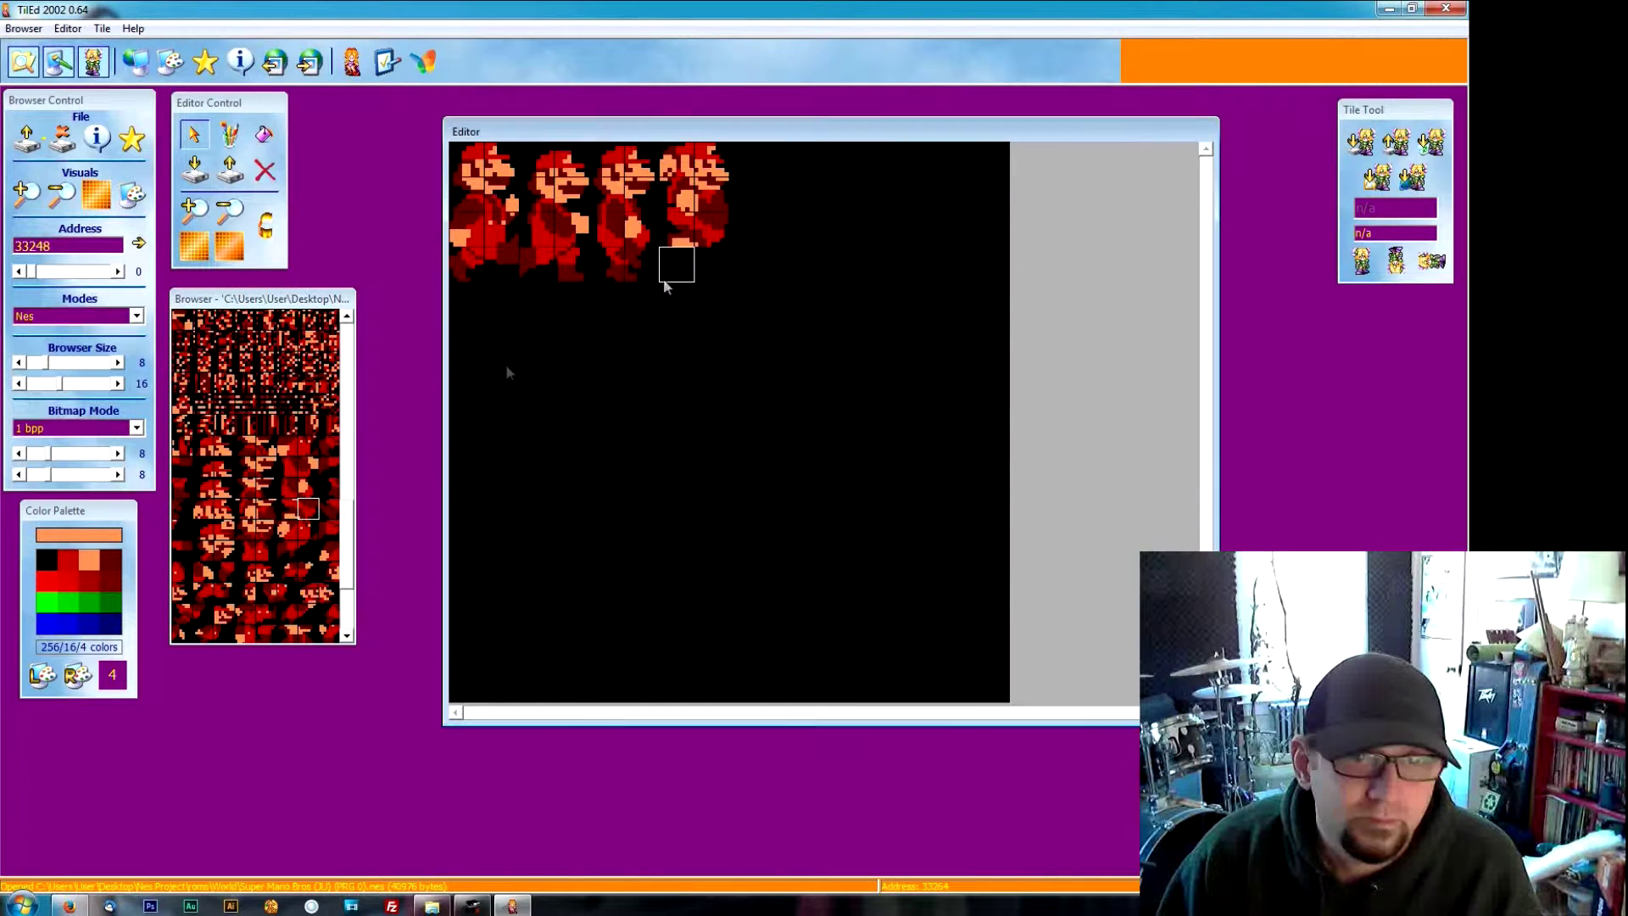
left_click(329, 507)
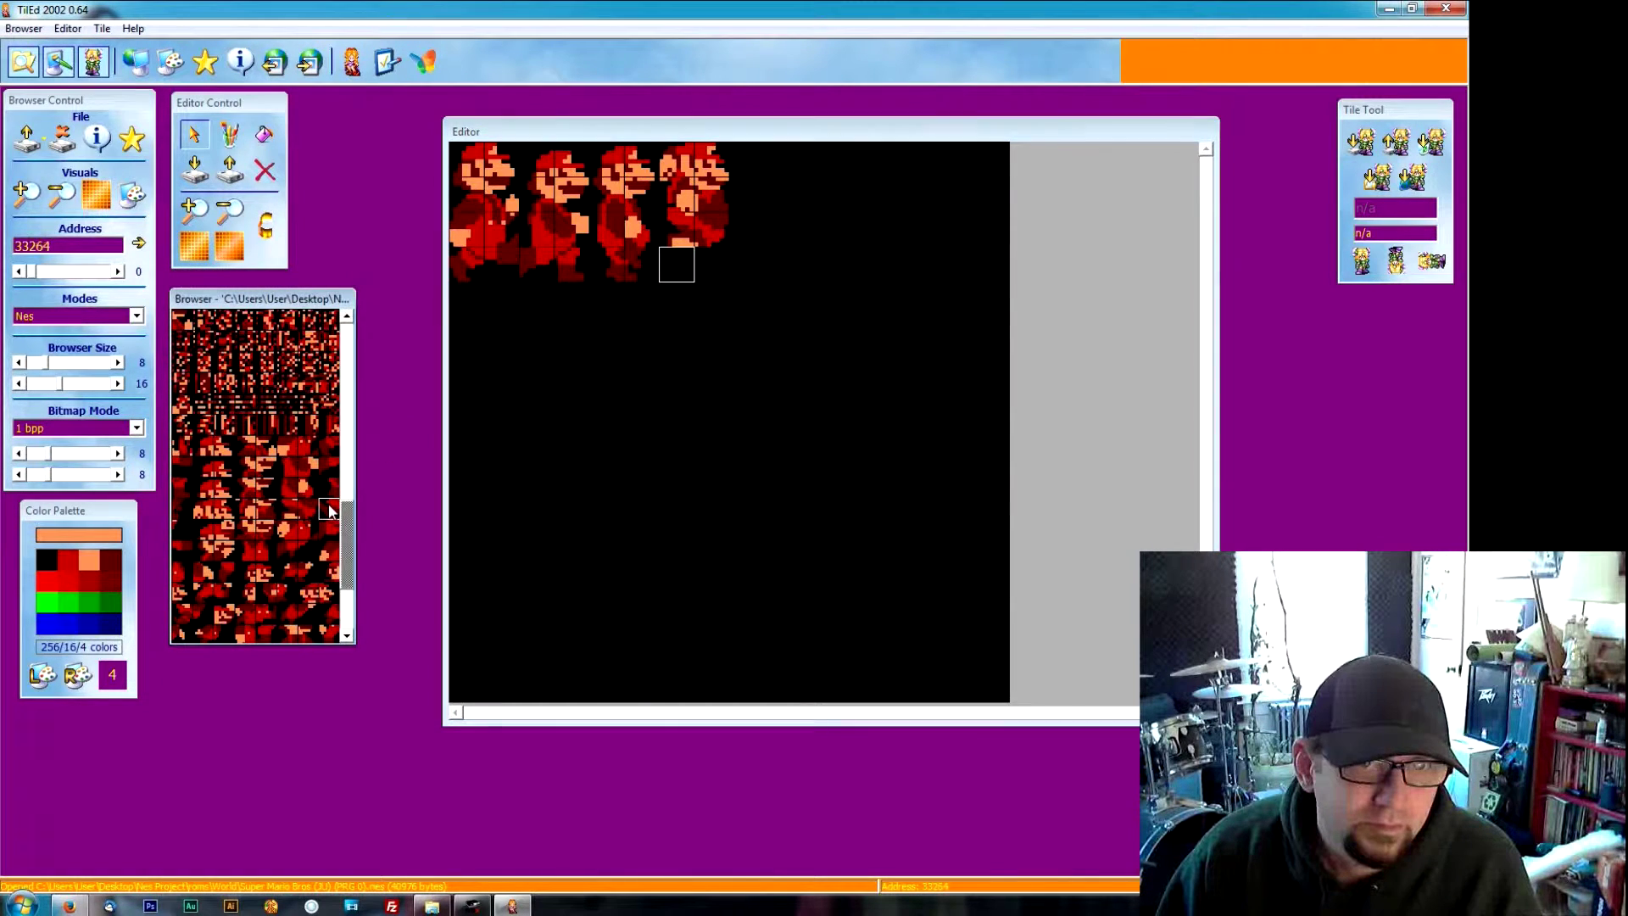
left_click(181, 529)
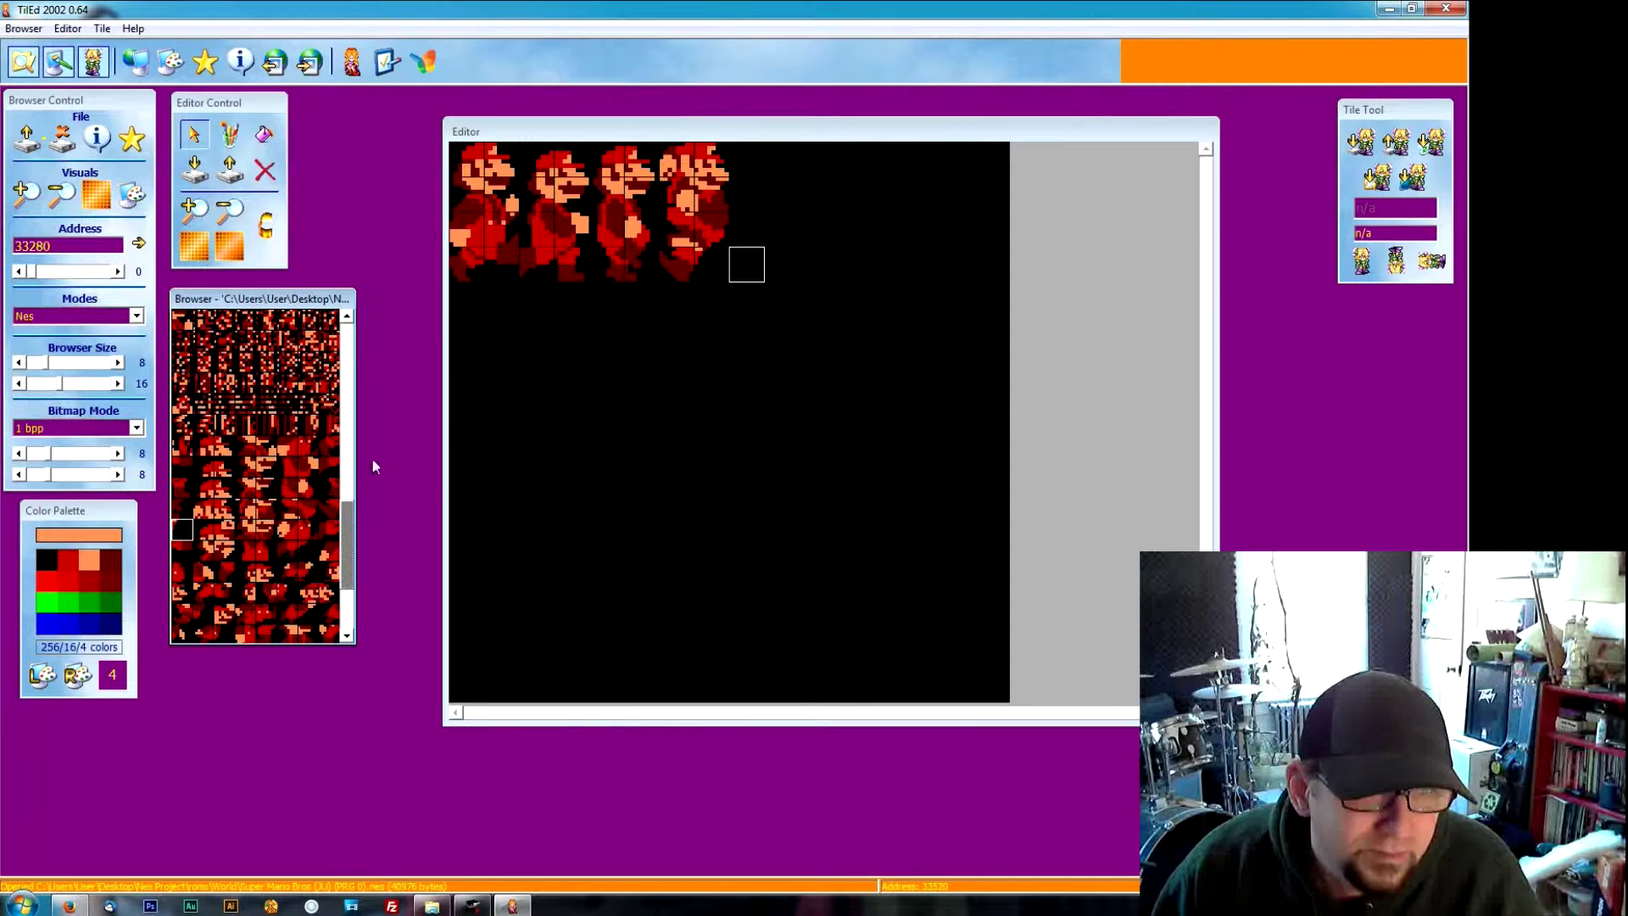
left_click(216, 524)
Step: Place the fifth Mario's head, face, torso, leg and foot tiles
left_click(225, 529)
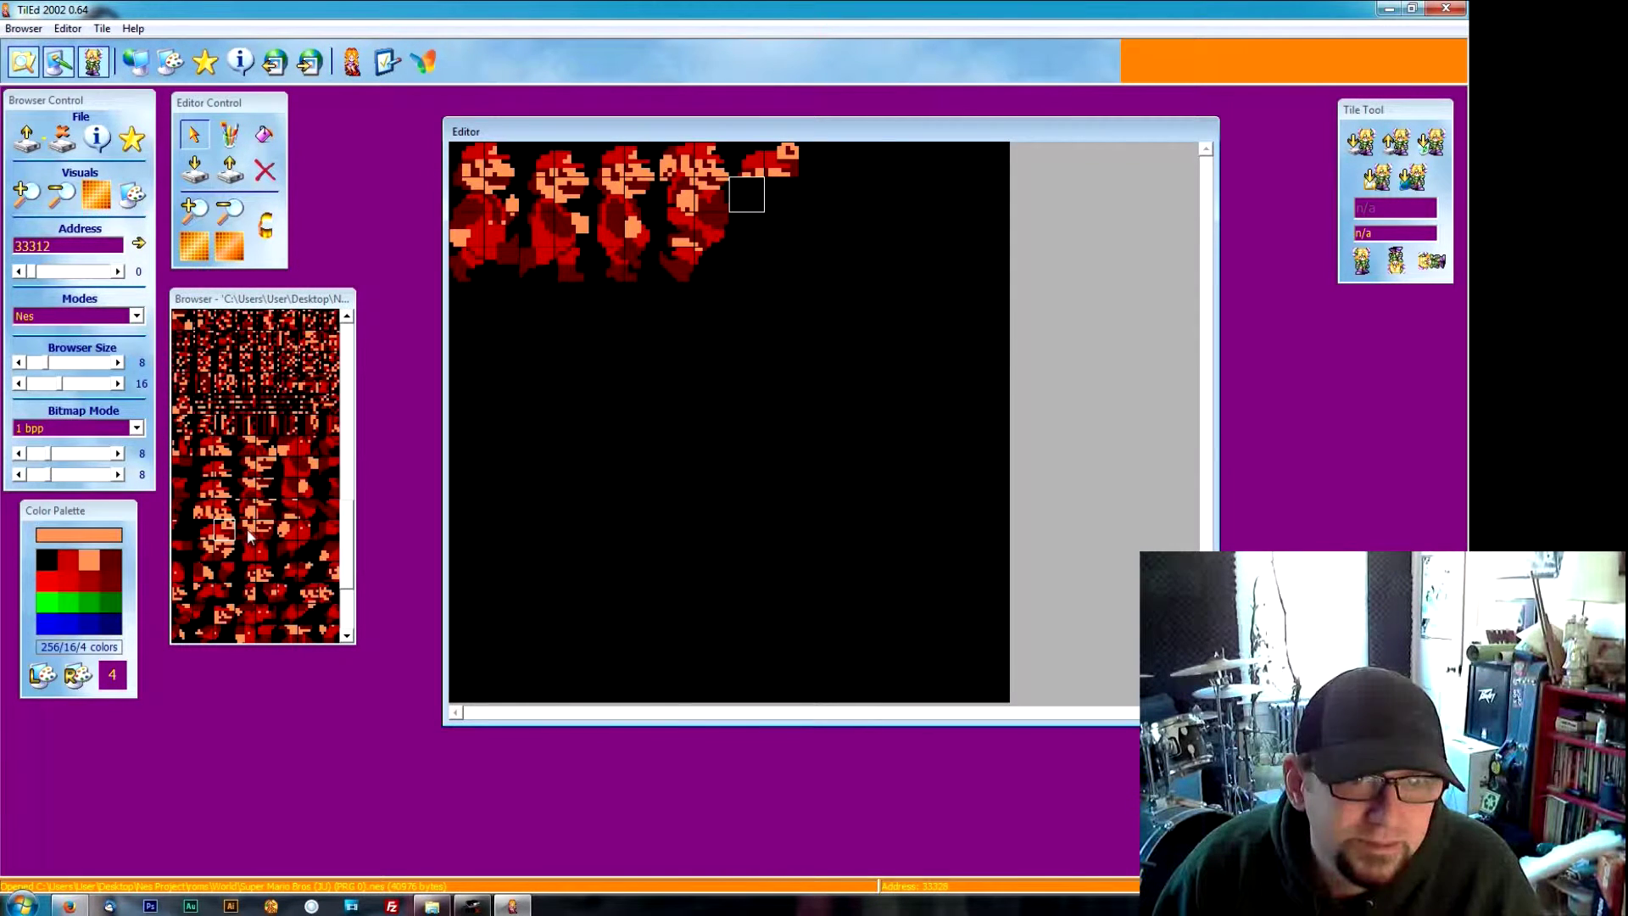
left_click(248, 528)
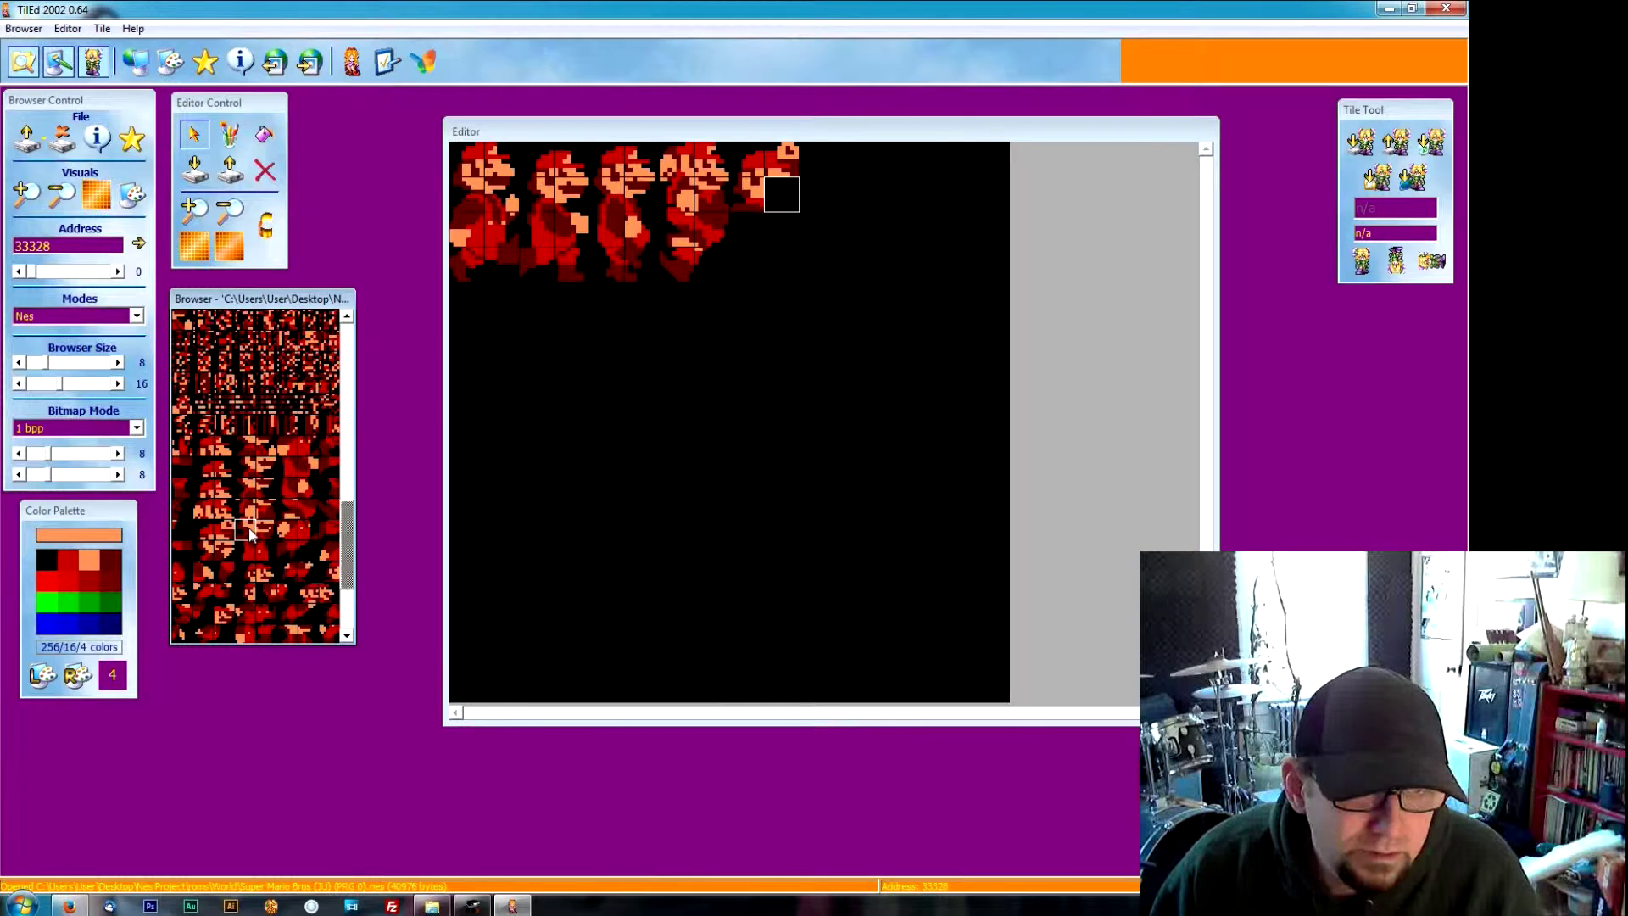
left_click(267, 529)
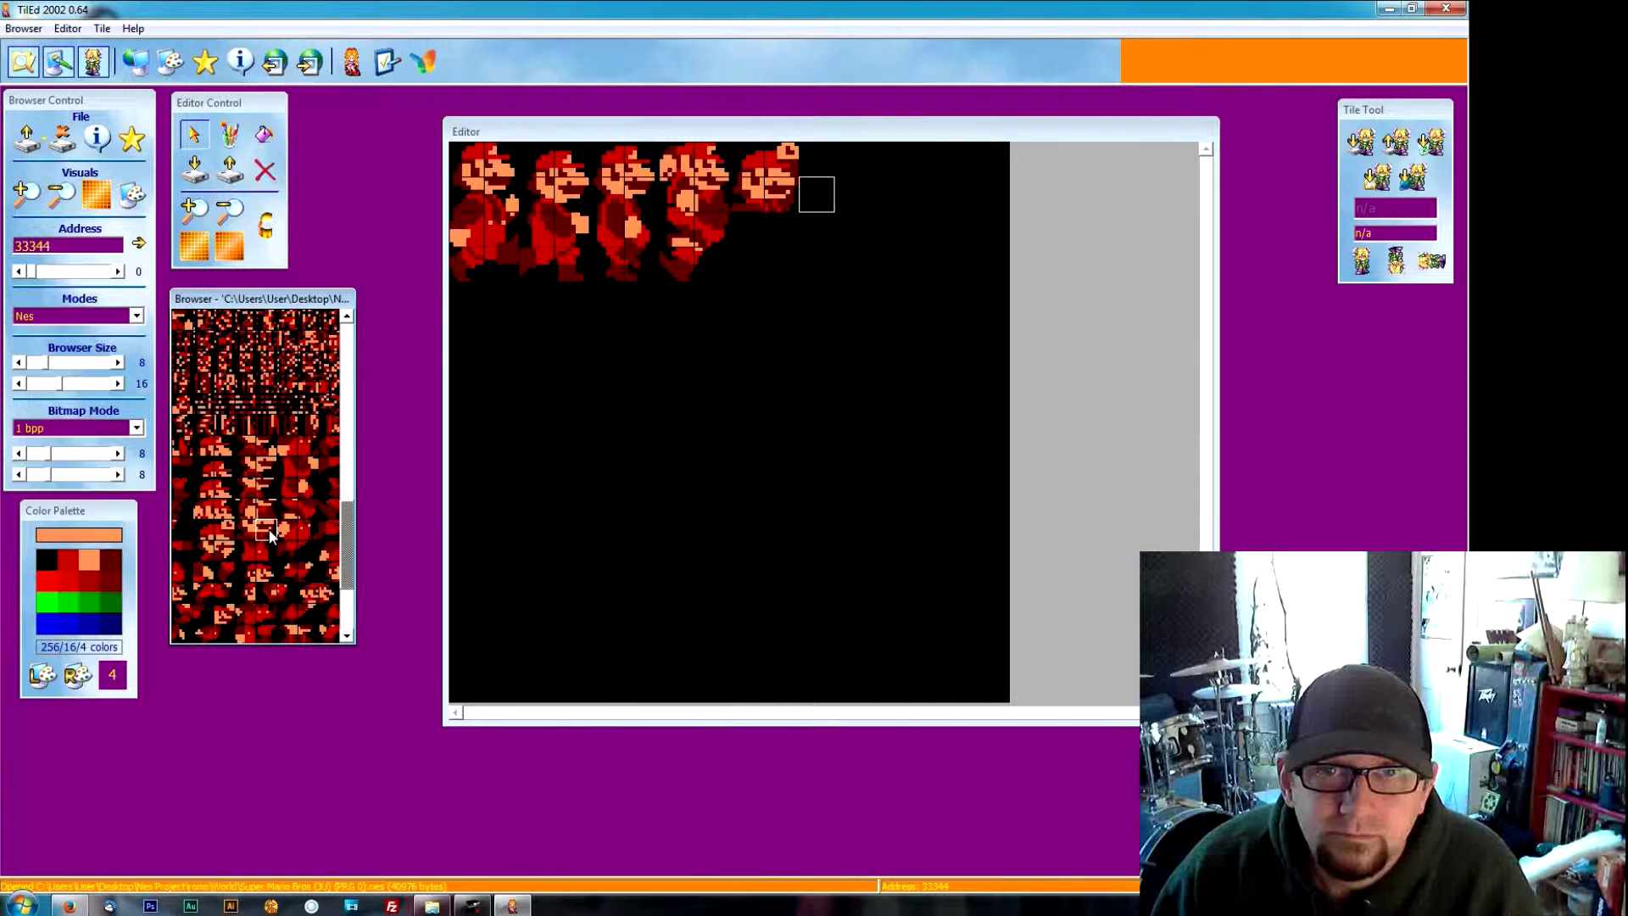
left_click(752, 236)
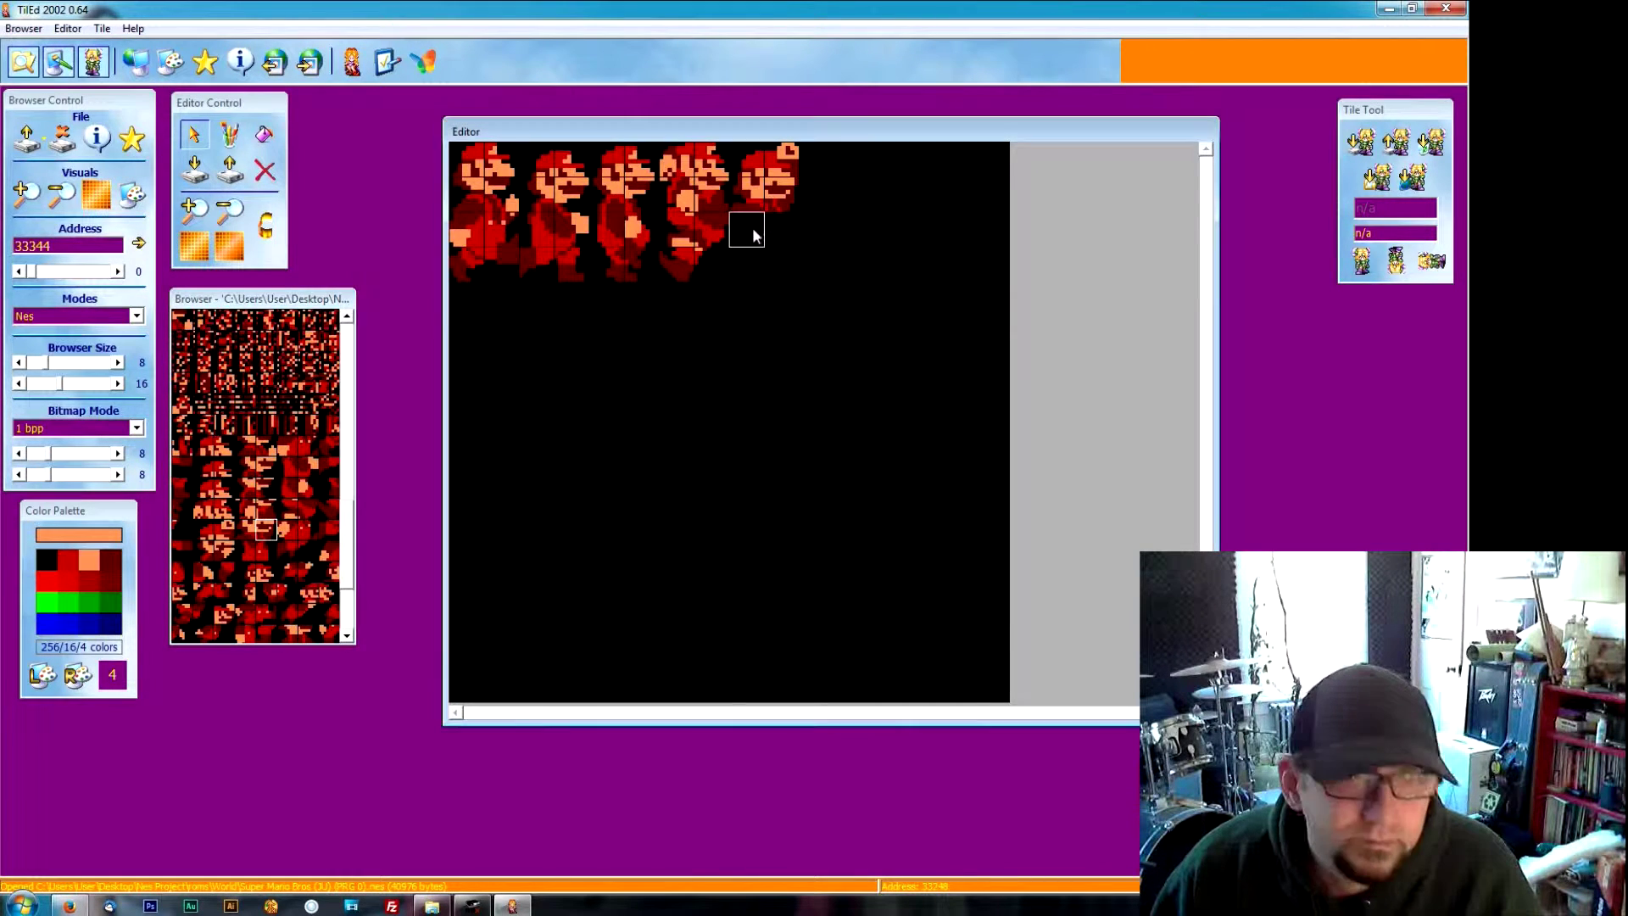
left_click(287, 527)
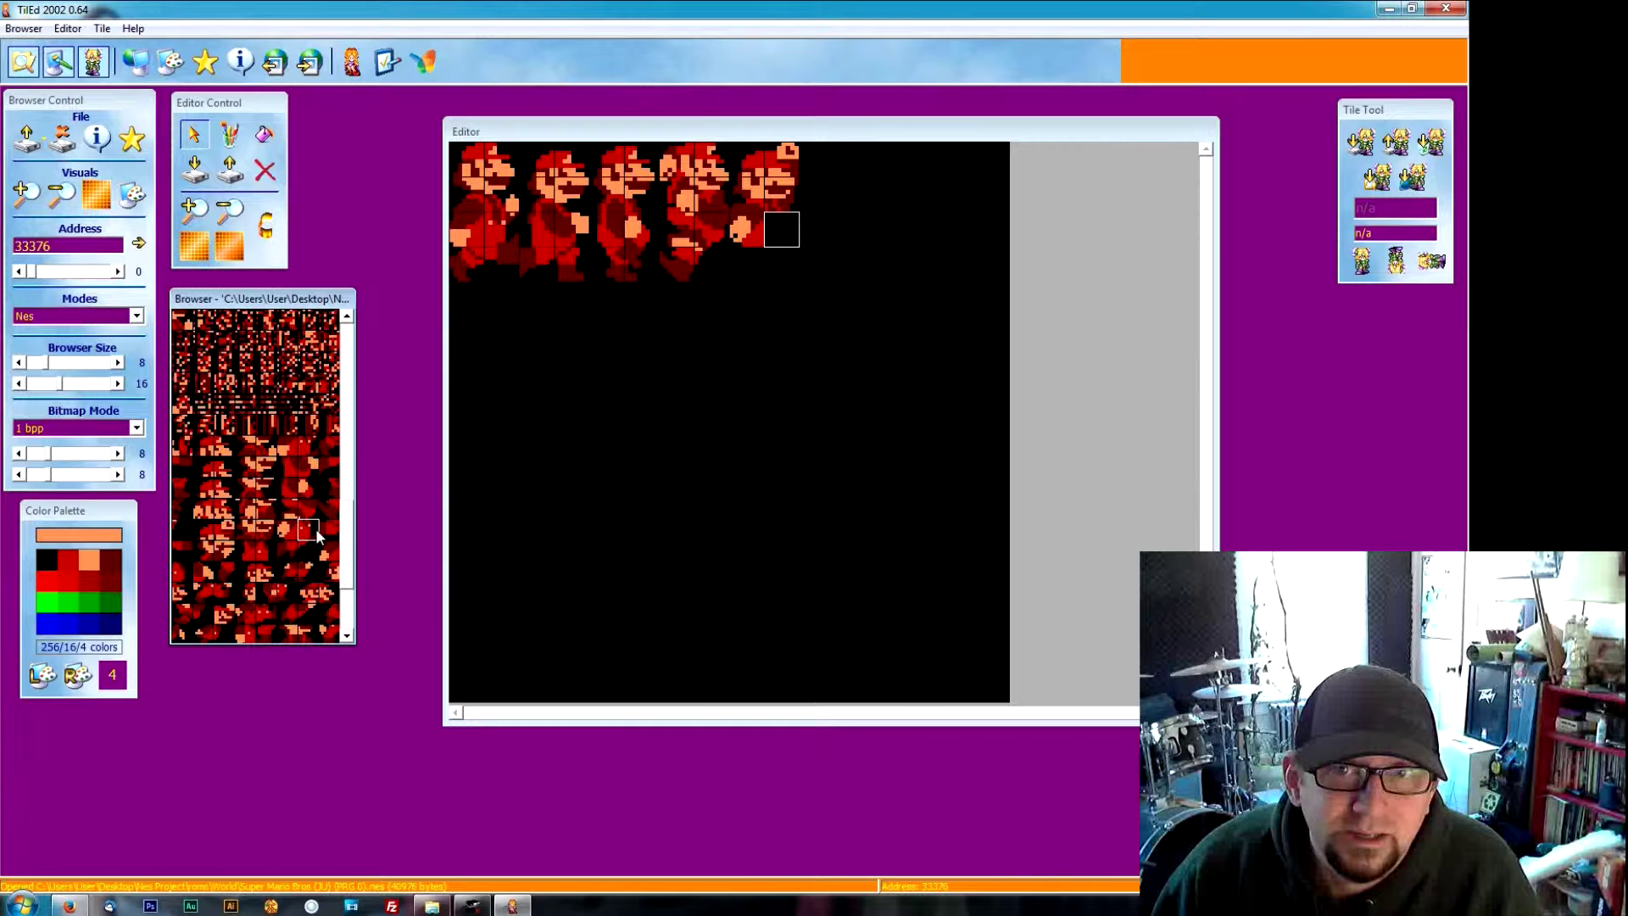
left_click(314, 527)
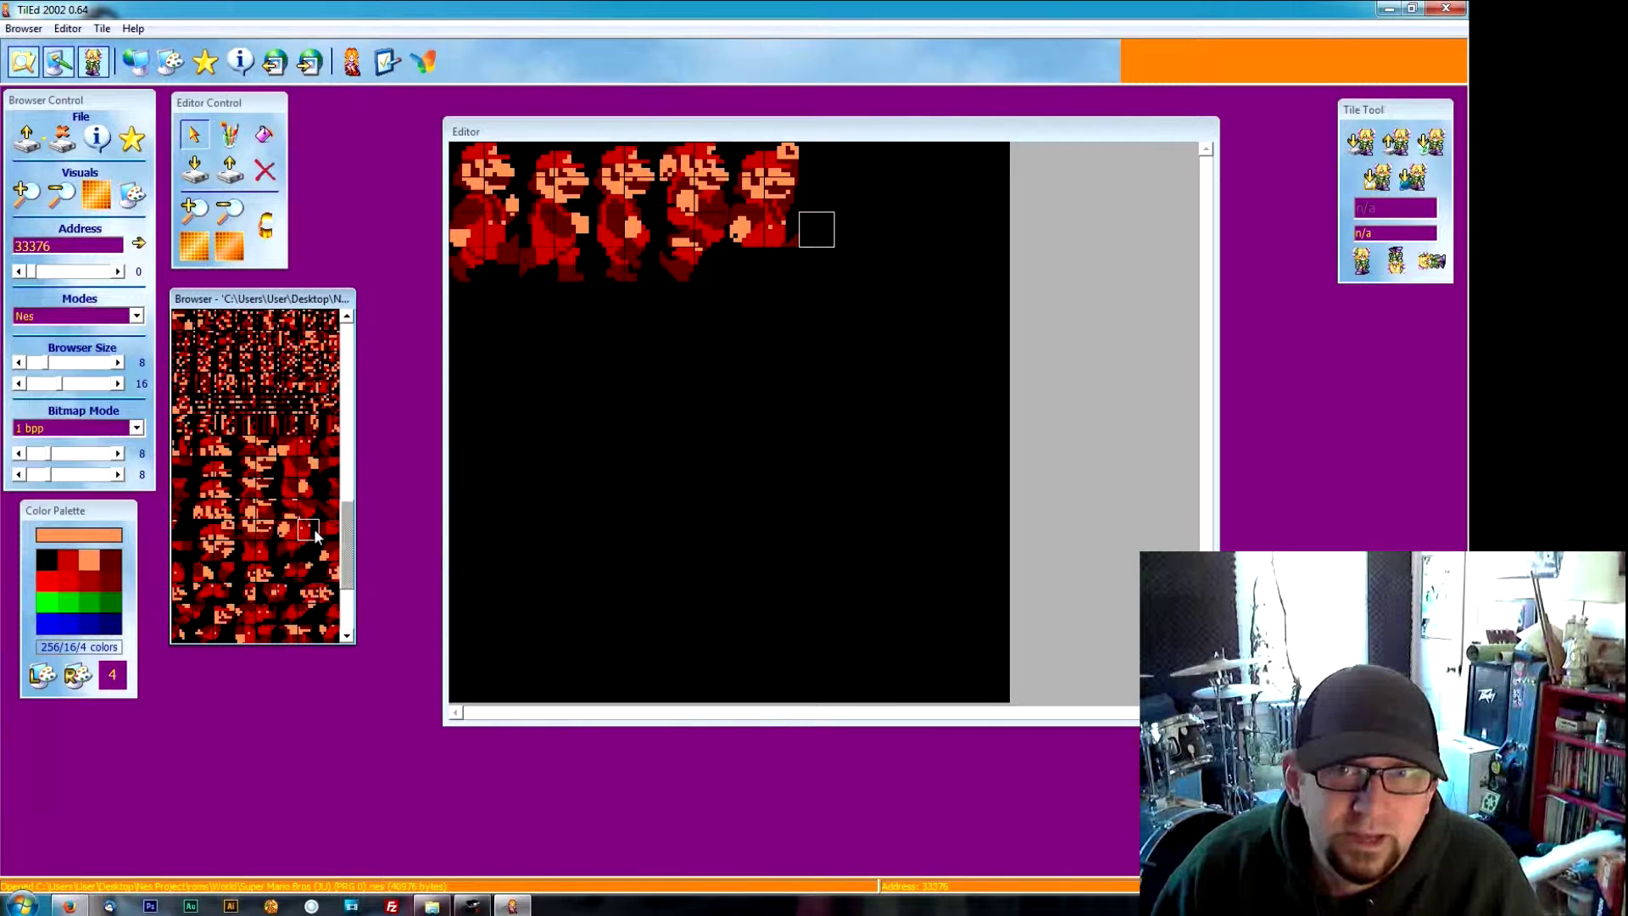
left_click(744, 255)
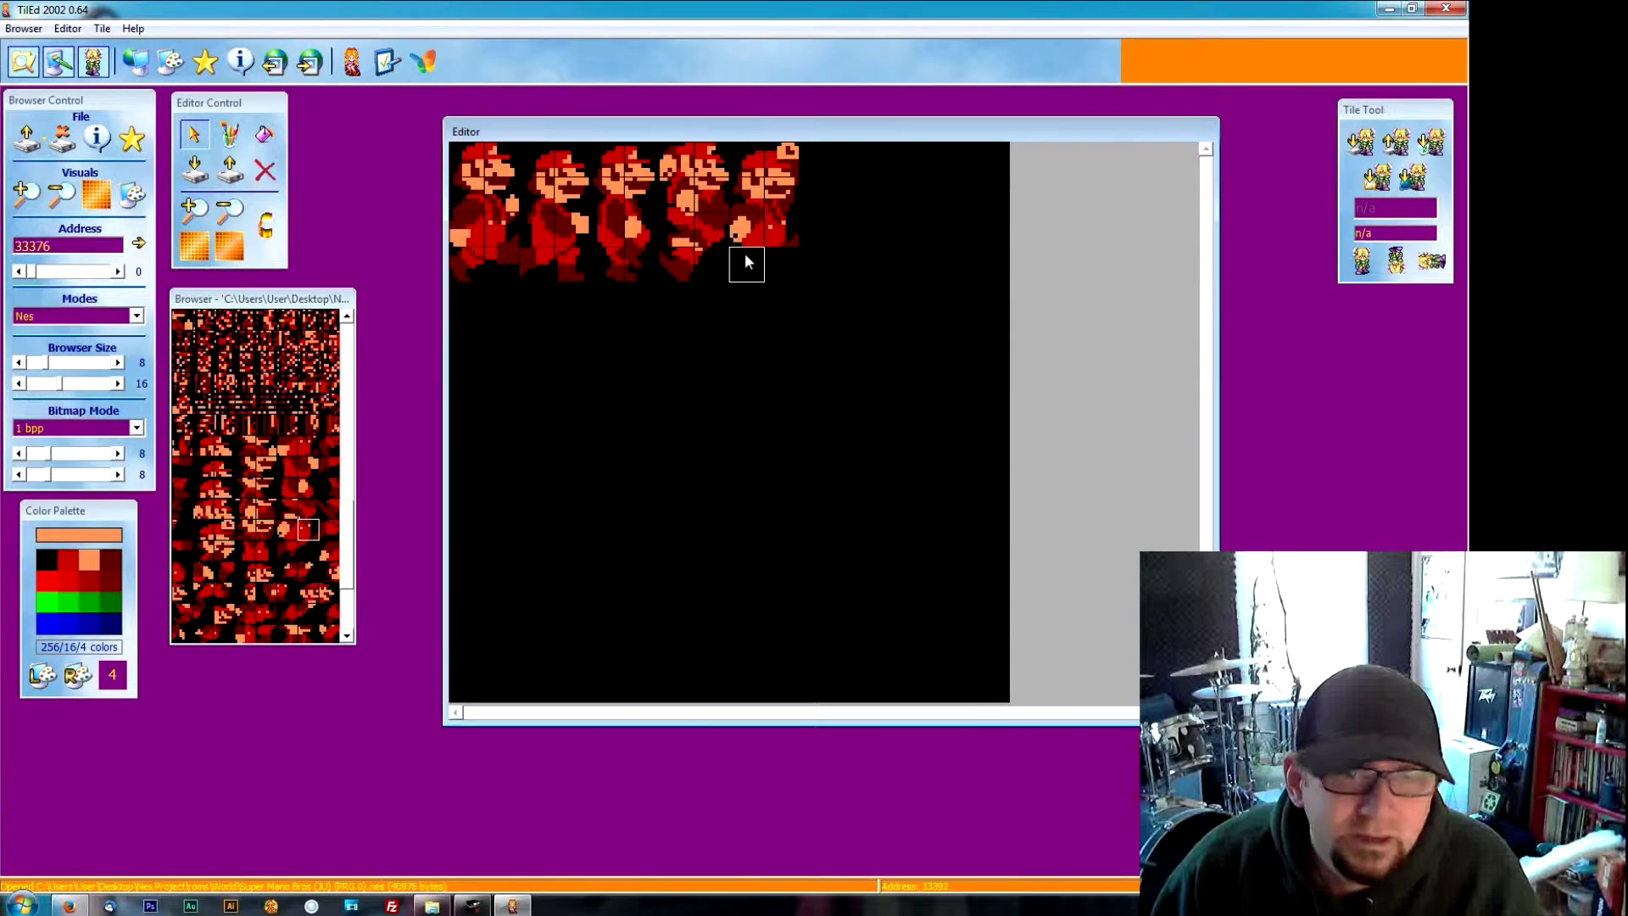
left_click(329, 535)
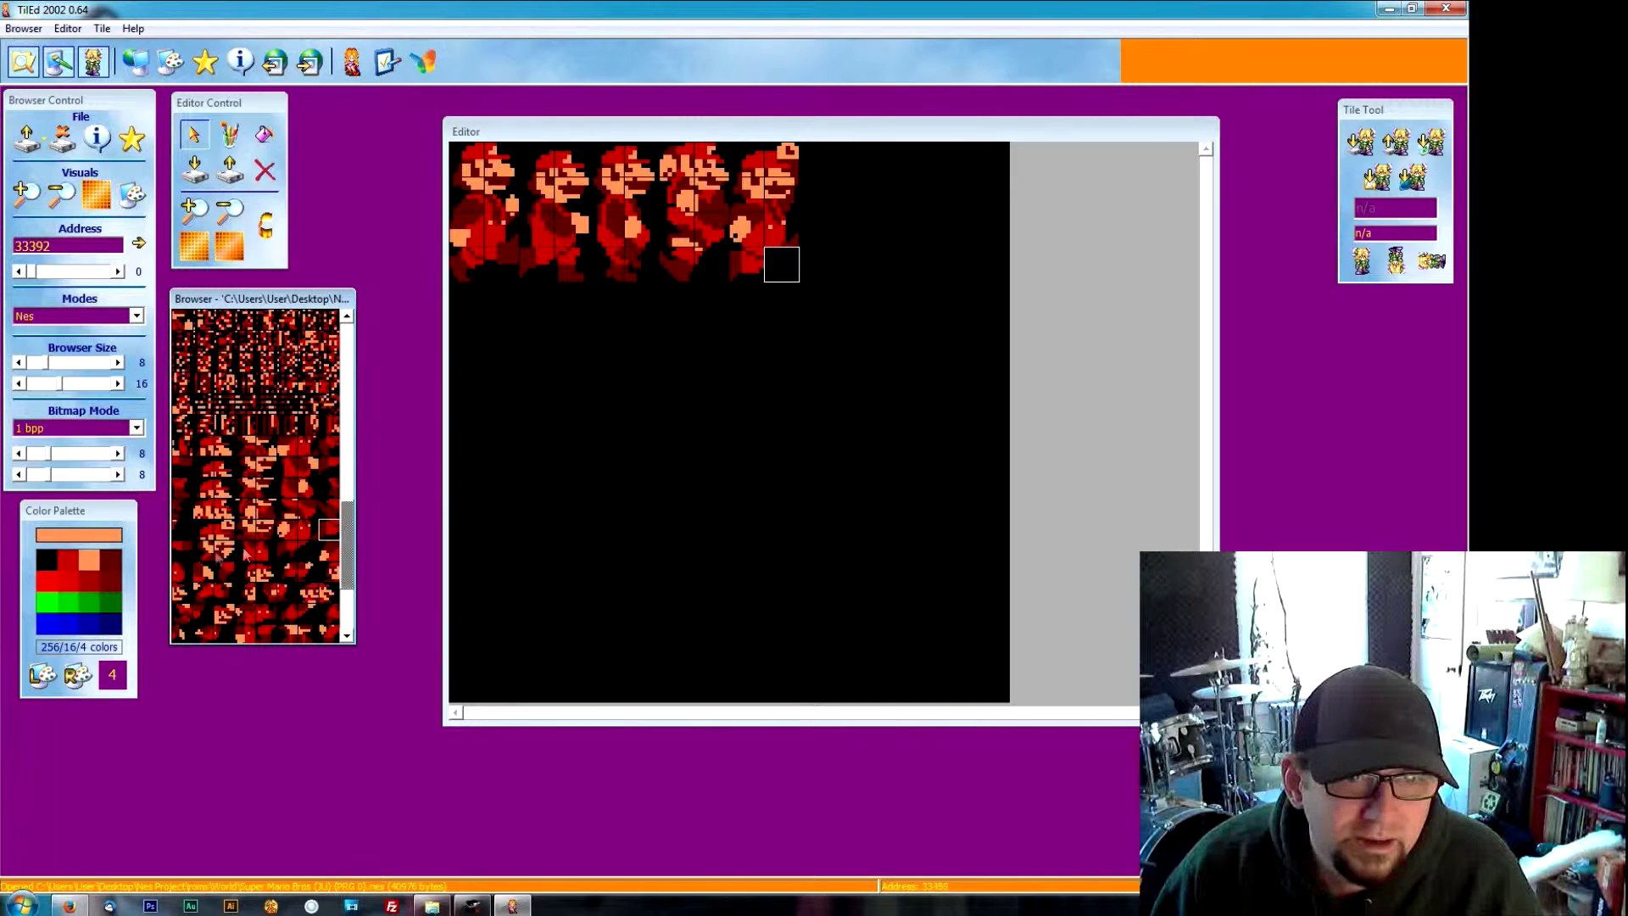
left_click(187, 548)
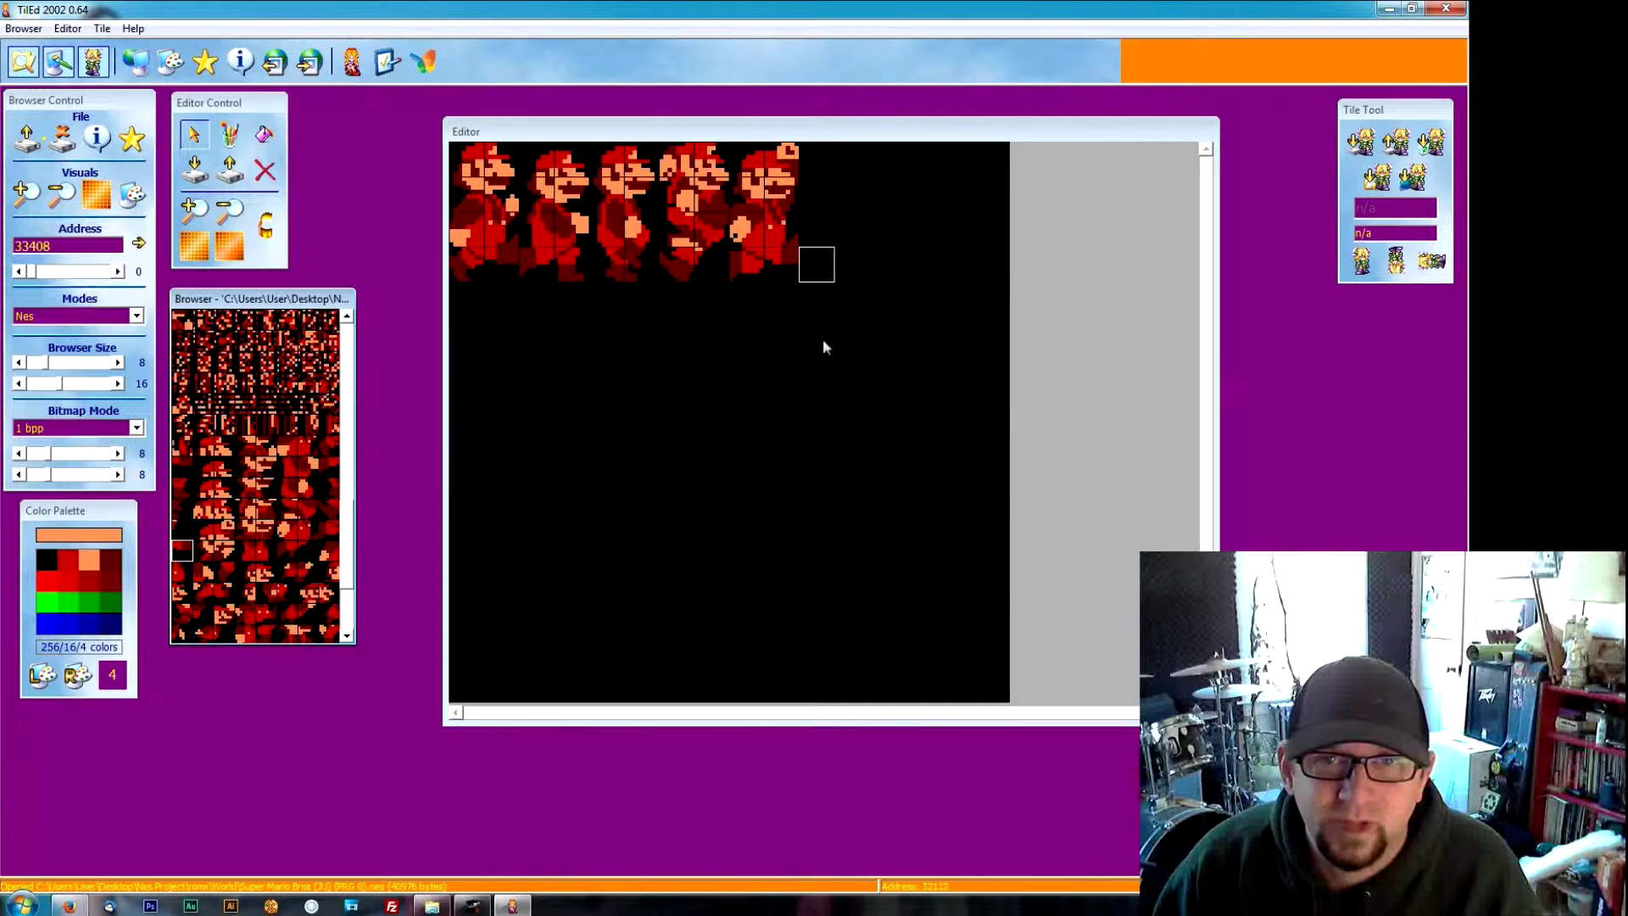
Step: Move the fifth Mario's stray leg tile and cap tile back into their proper cells
left_click(794, 269)
left_click(797, 323)
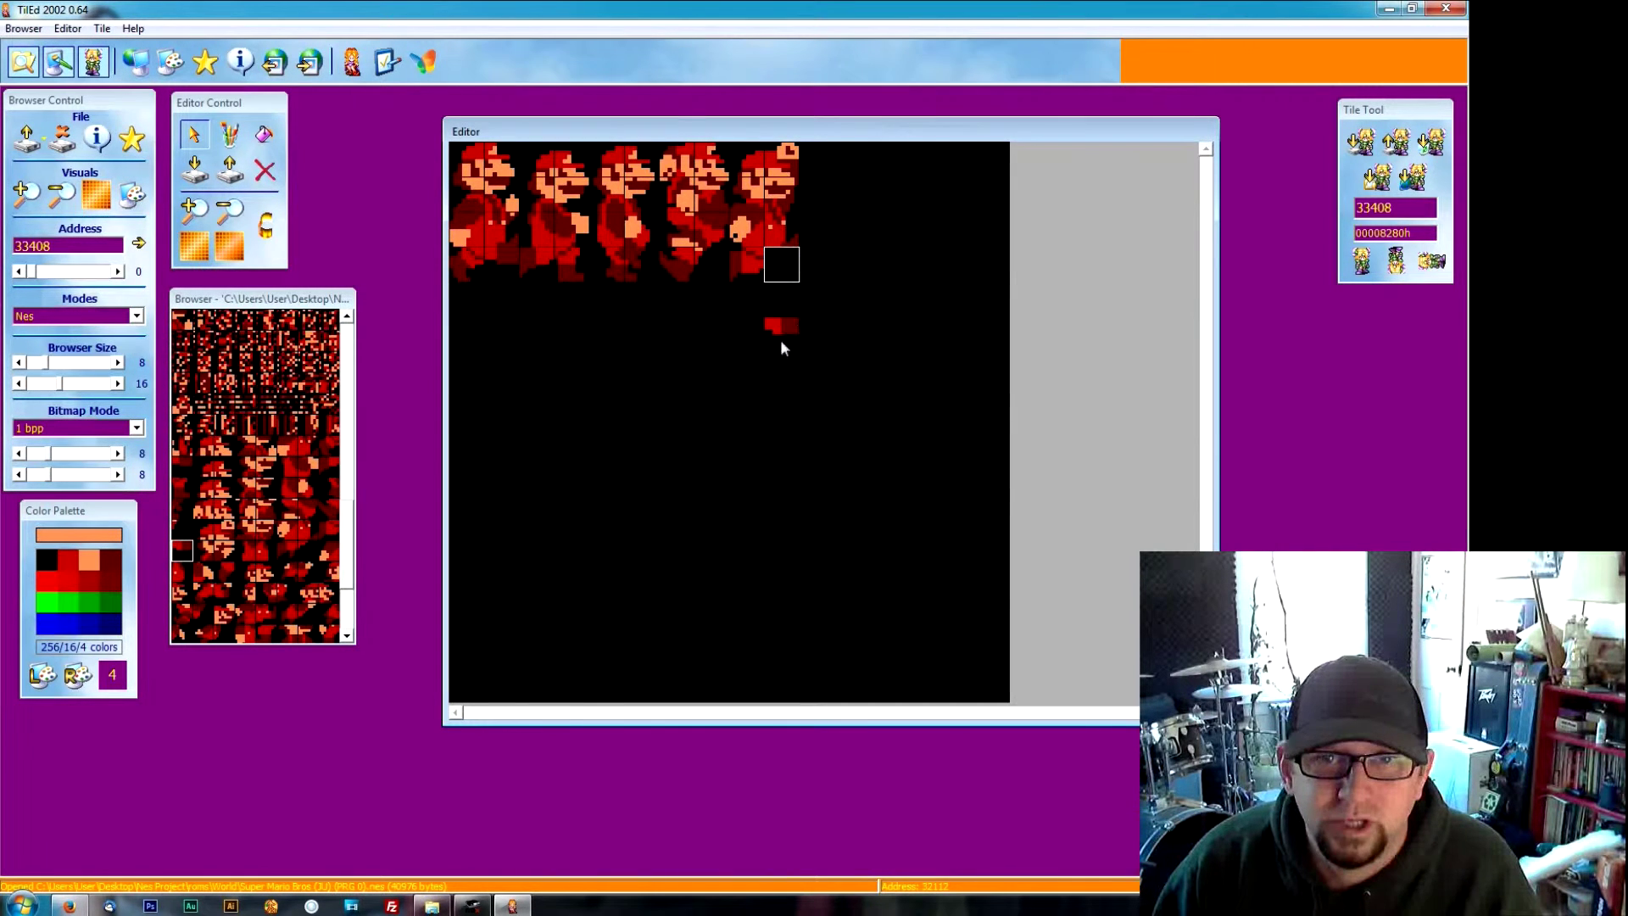
left_click(786, 342)
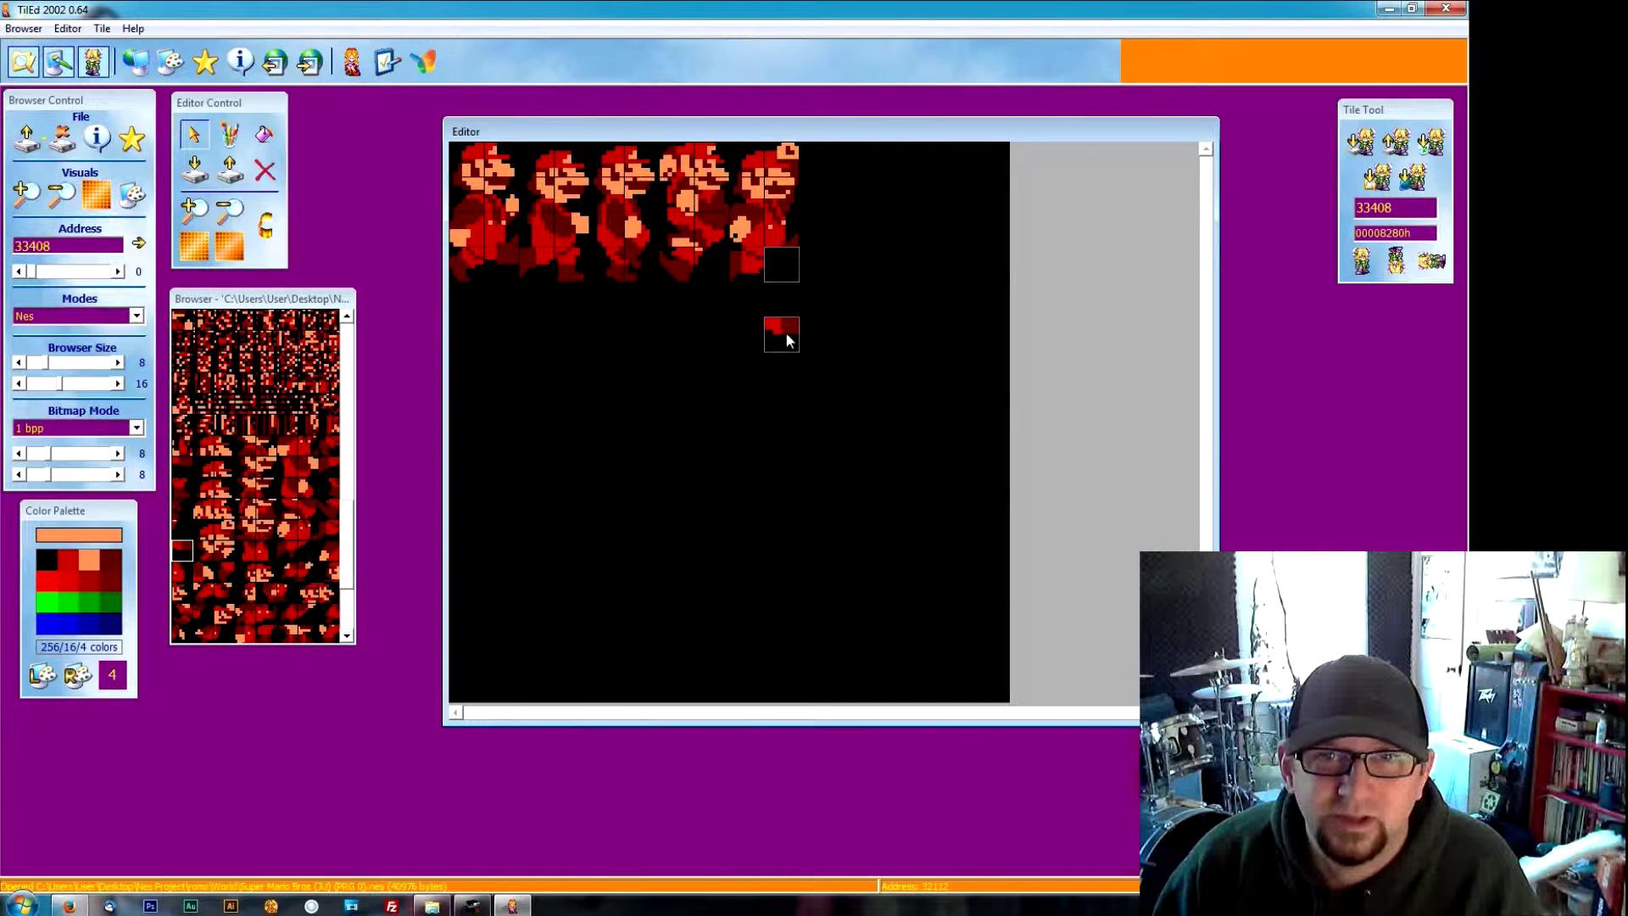
left_click(789, 174)
left_click(834, 170)
left_click(843, 170)
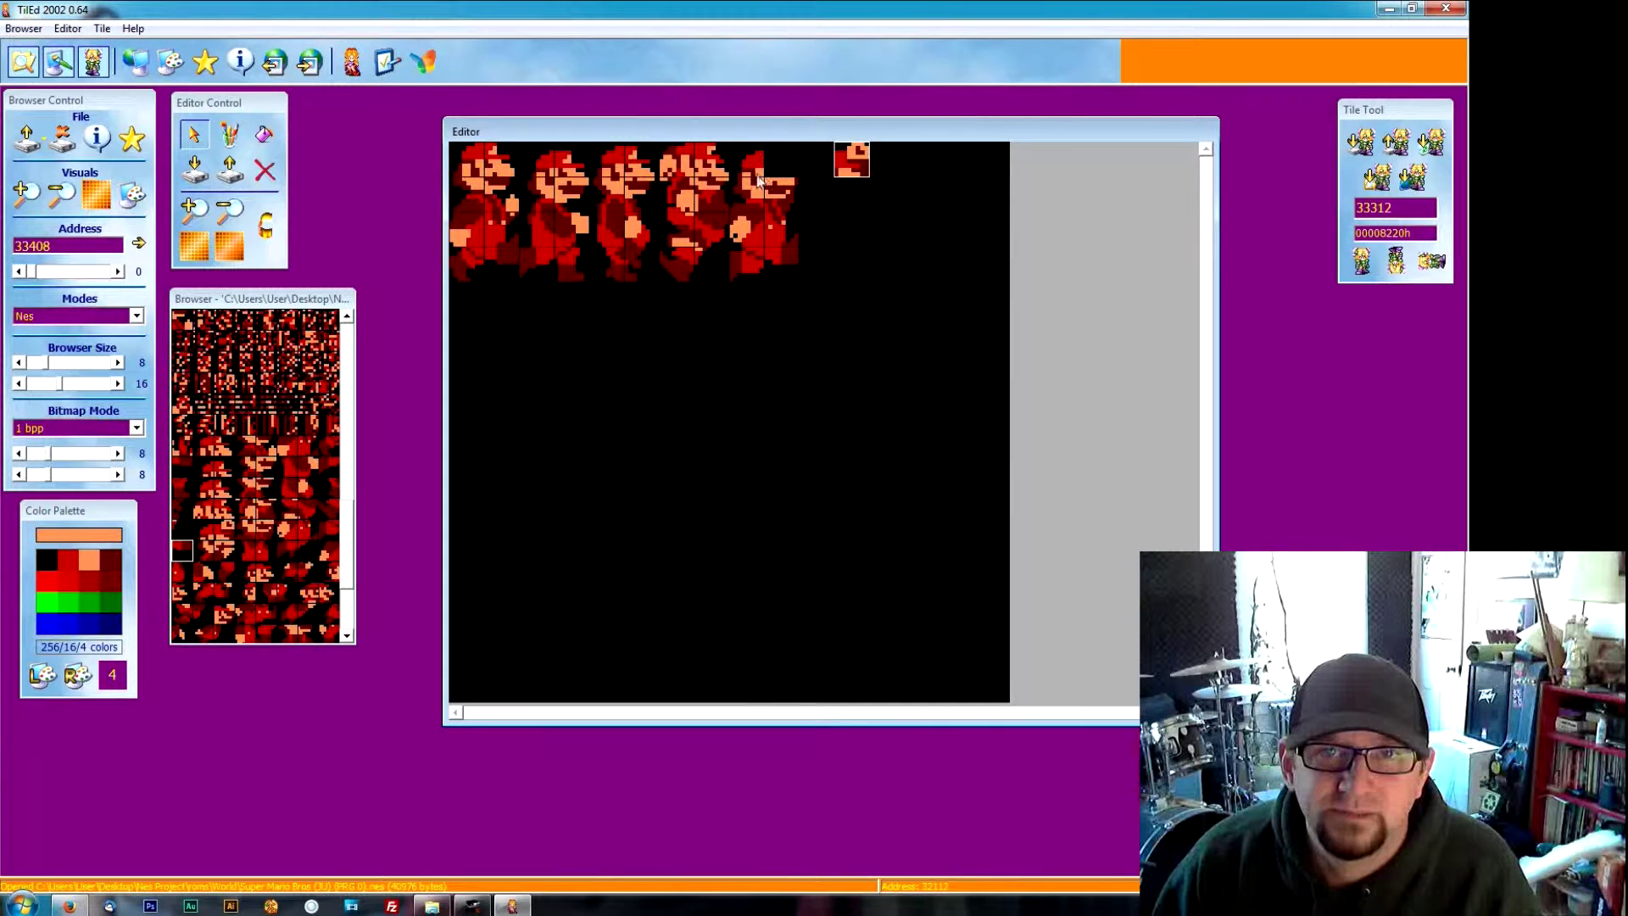
left_click(781, 174)
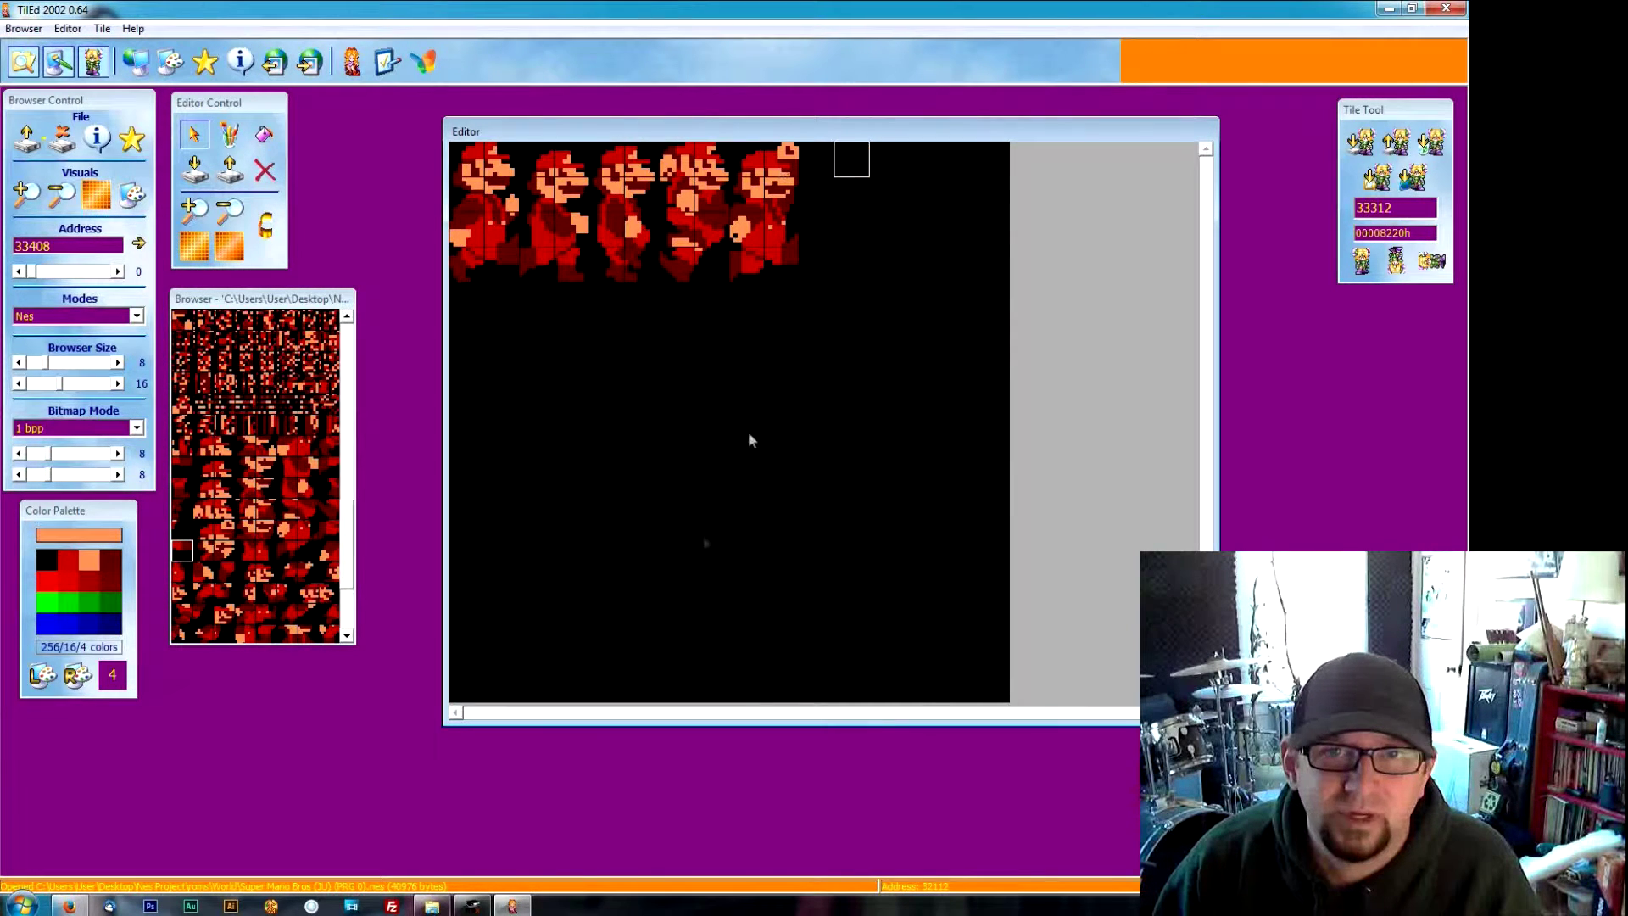
left_click(816, 157)
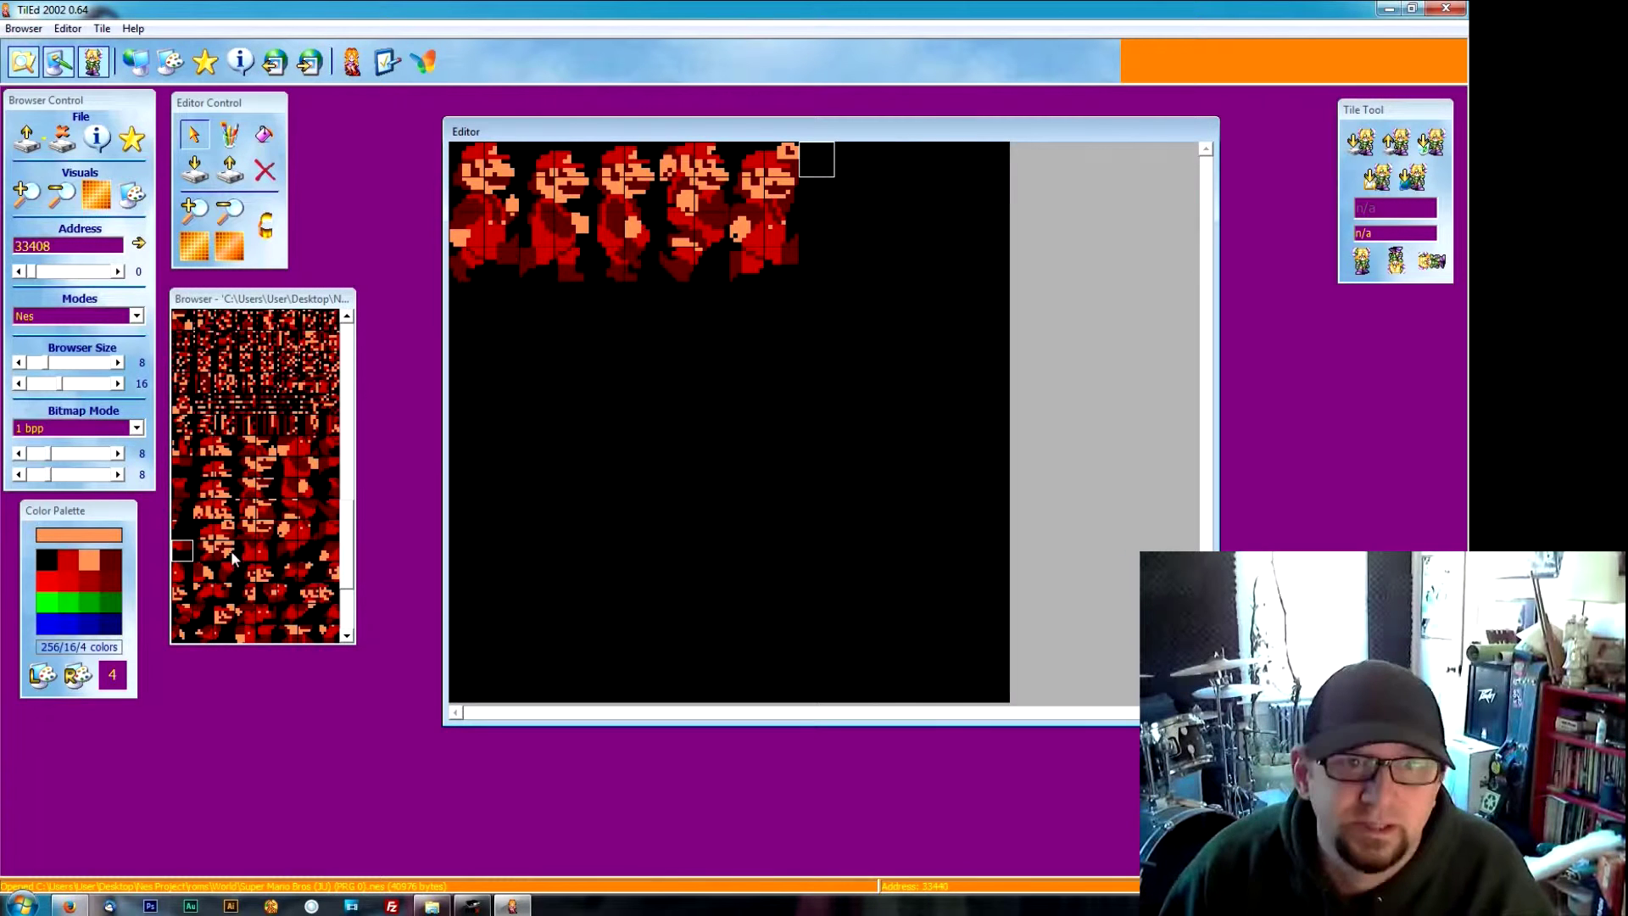
Step: Place the sixth Mario's head, face, body and leg tiles row by row
left_click(204, 494)
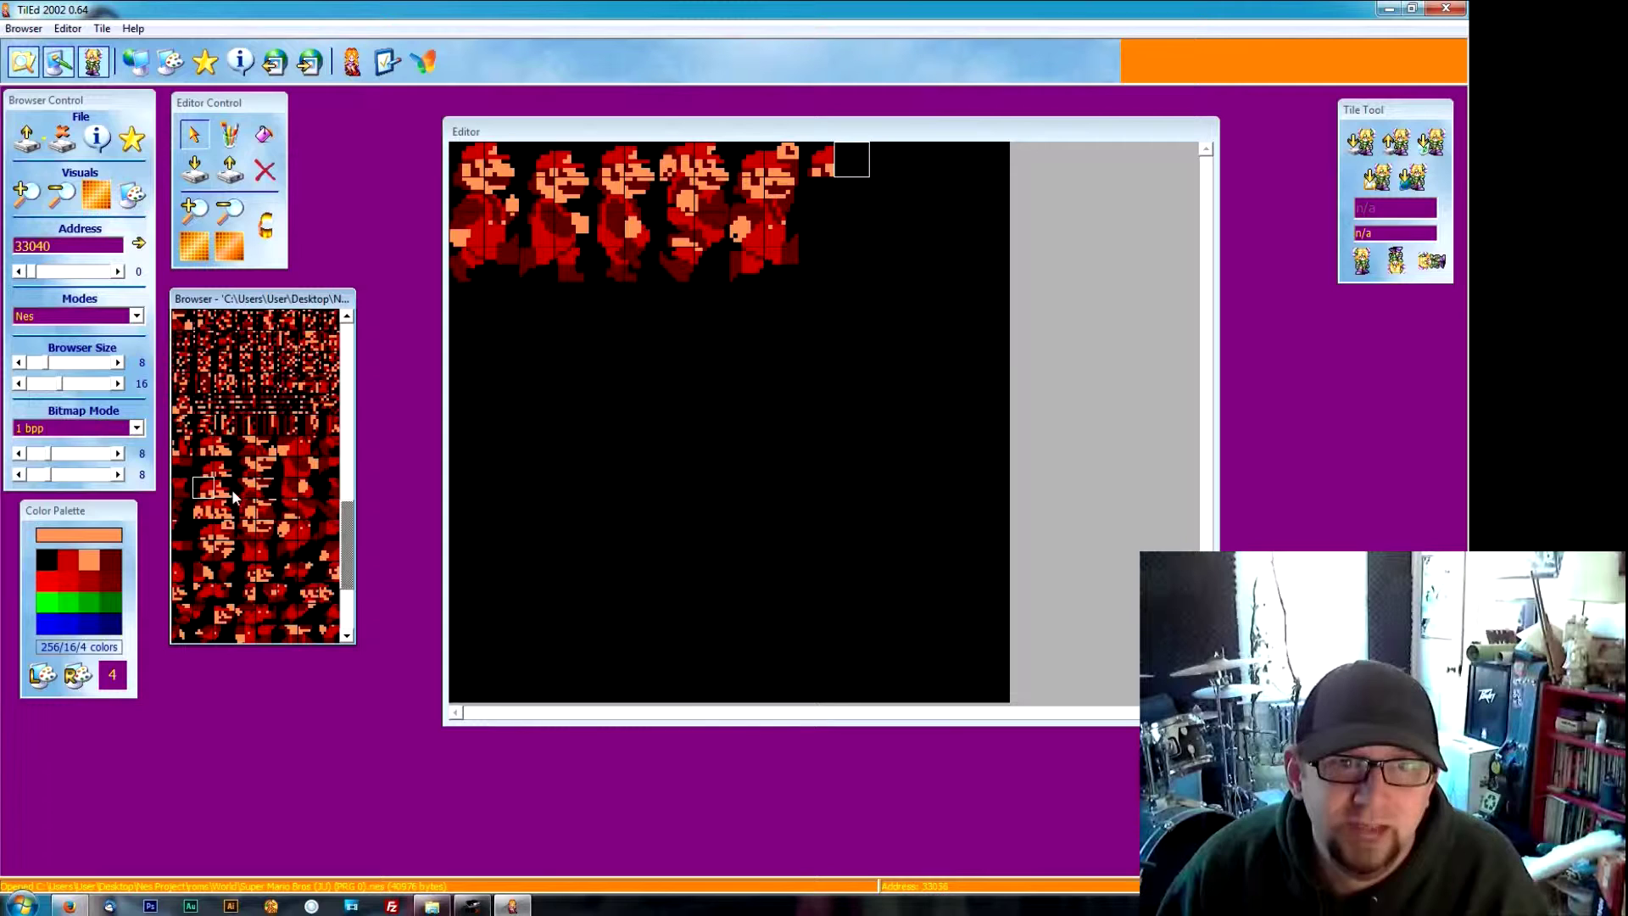
left_click(228, 486)
left_click(816, 195)
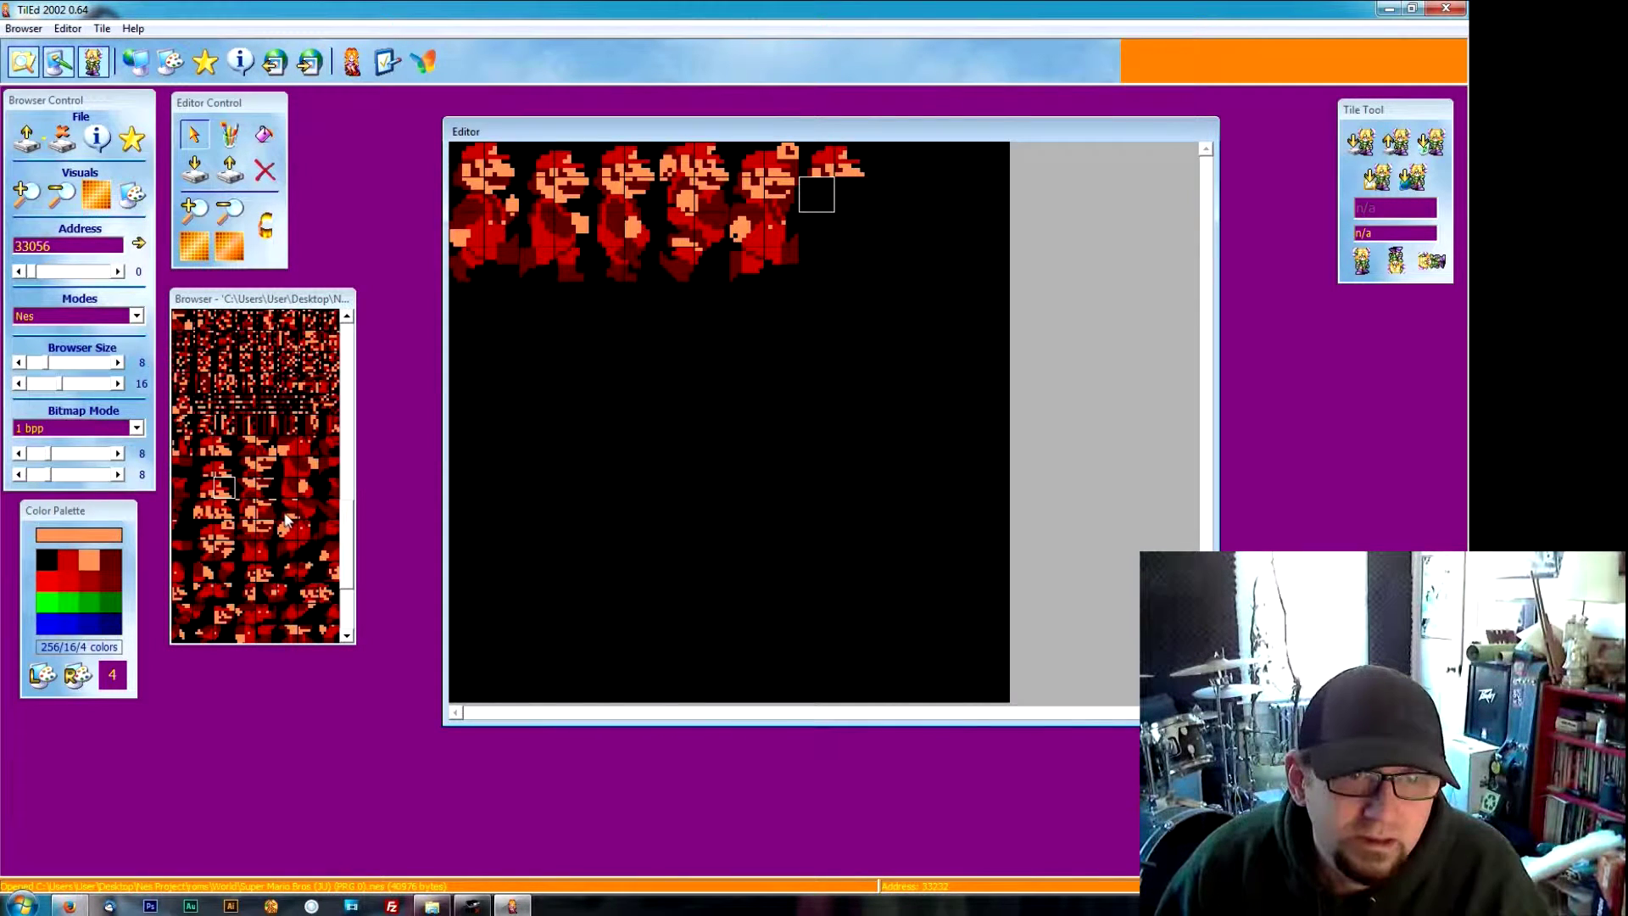
left_click(208, 552)
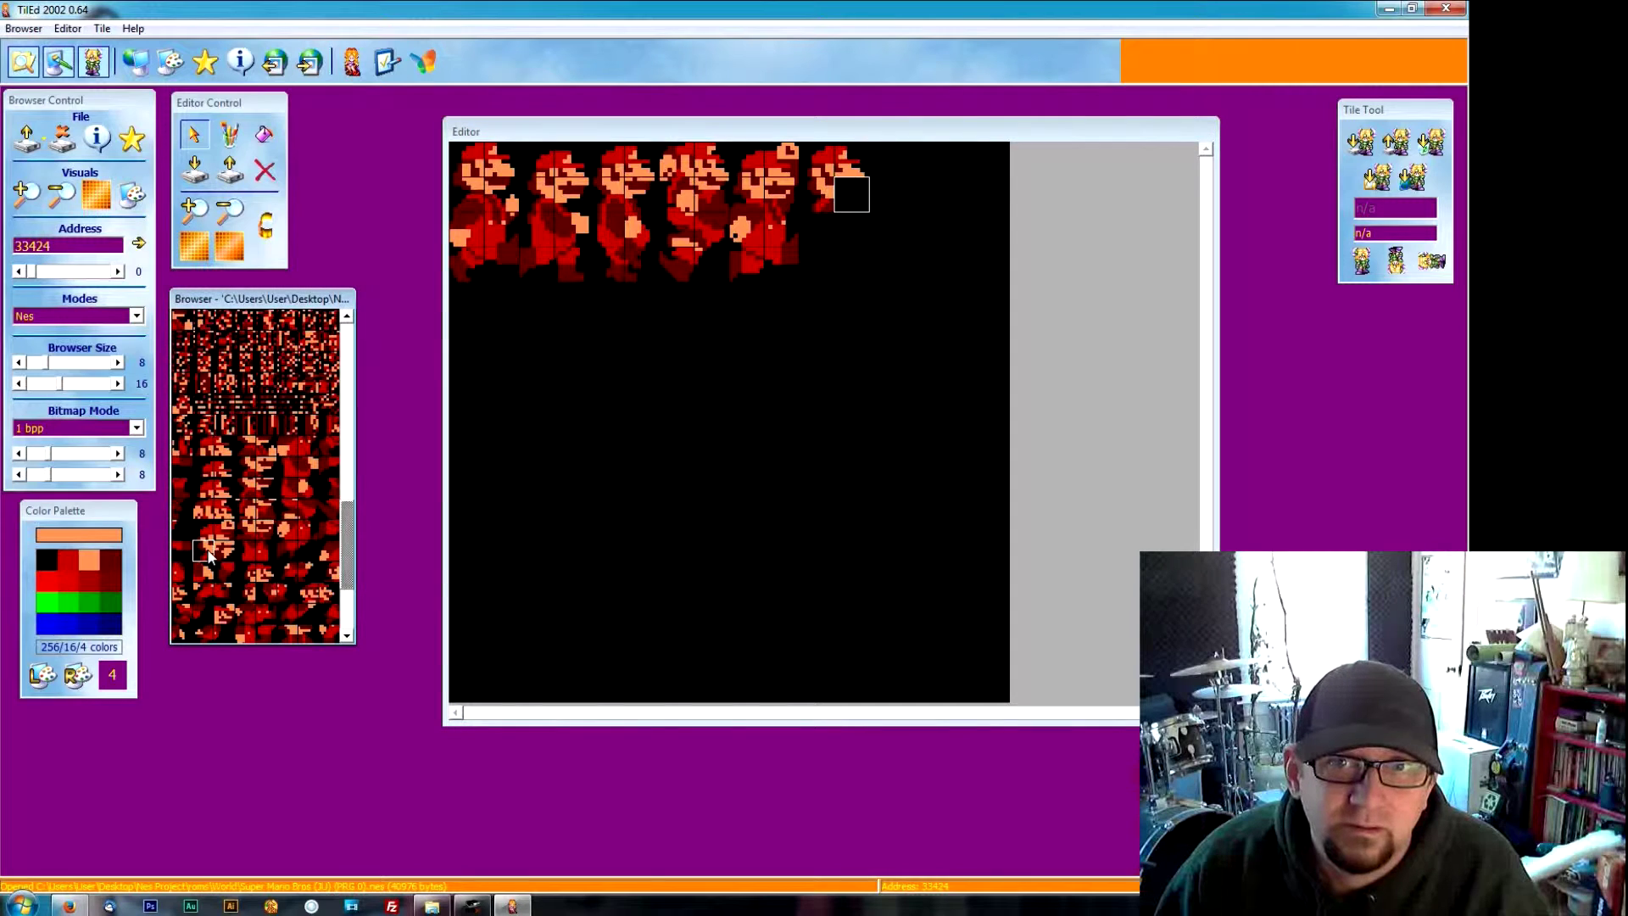
left_click(225, 553)
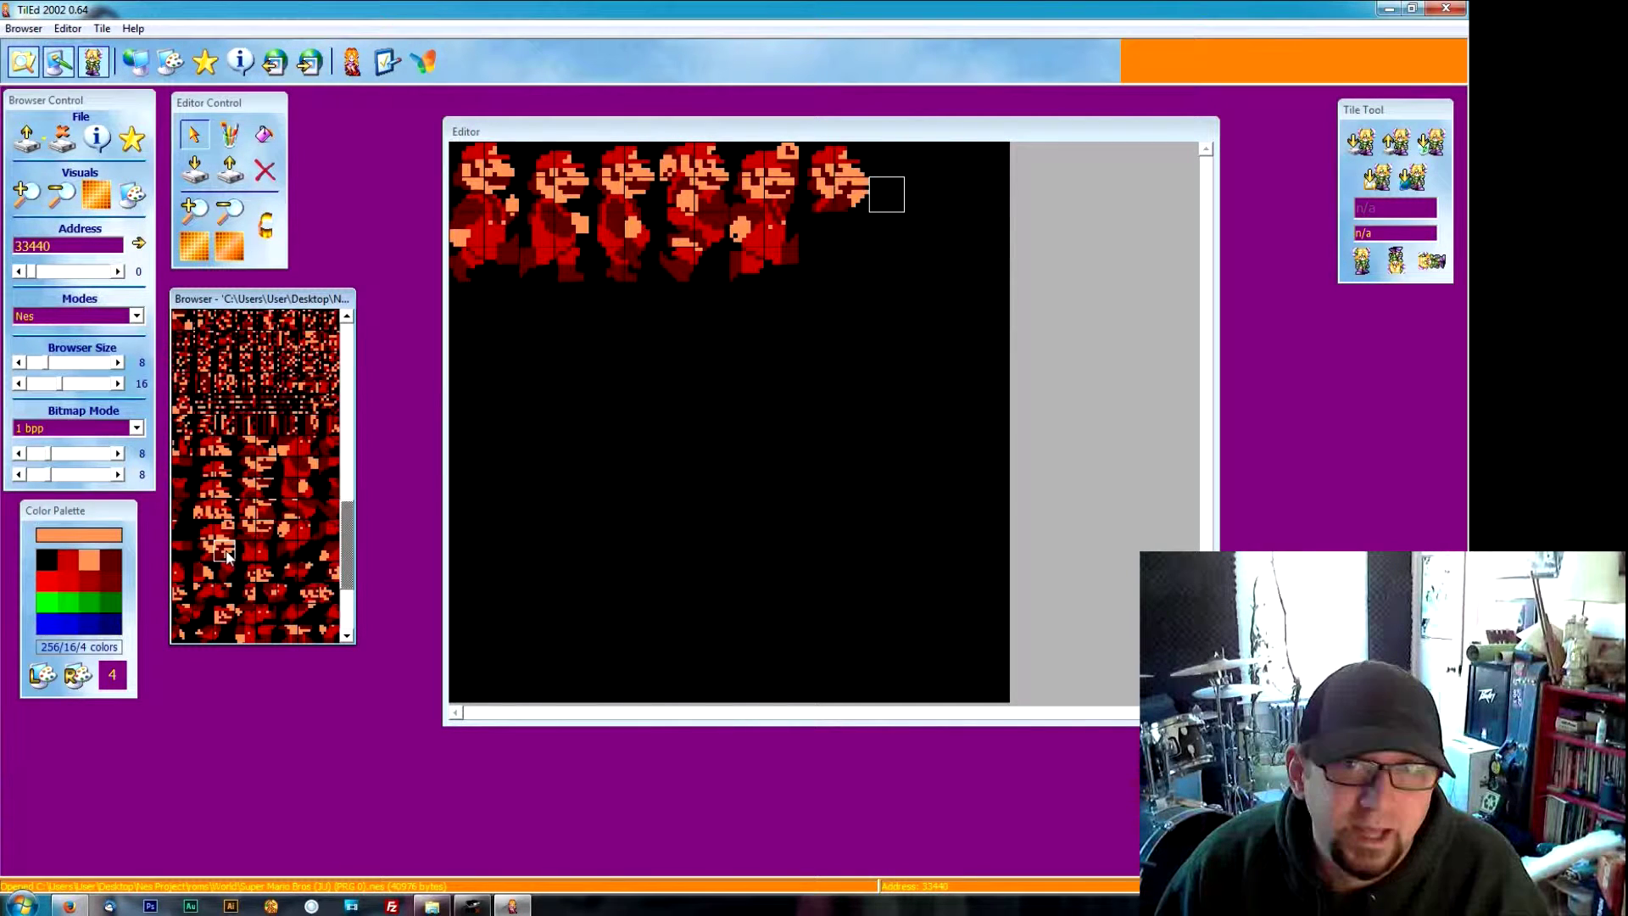
left_click(817, 227)
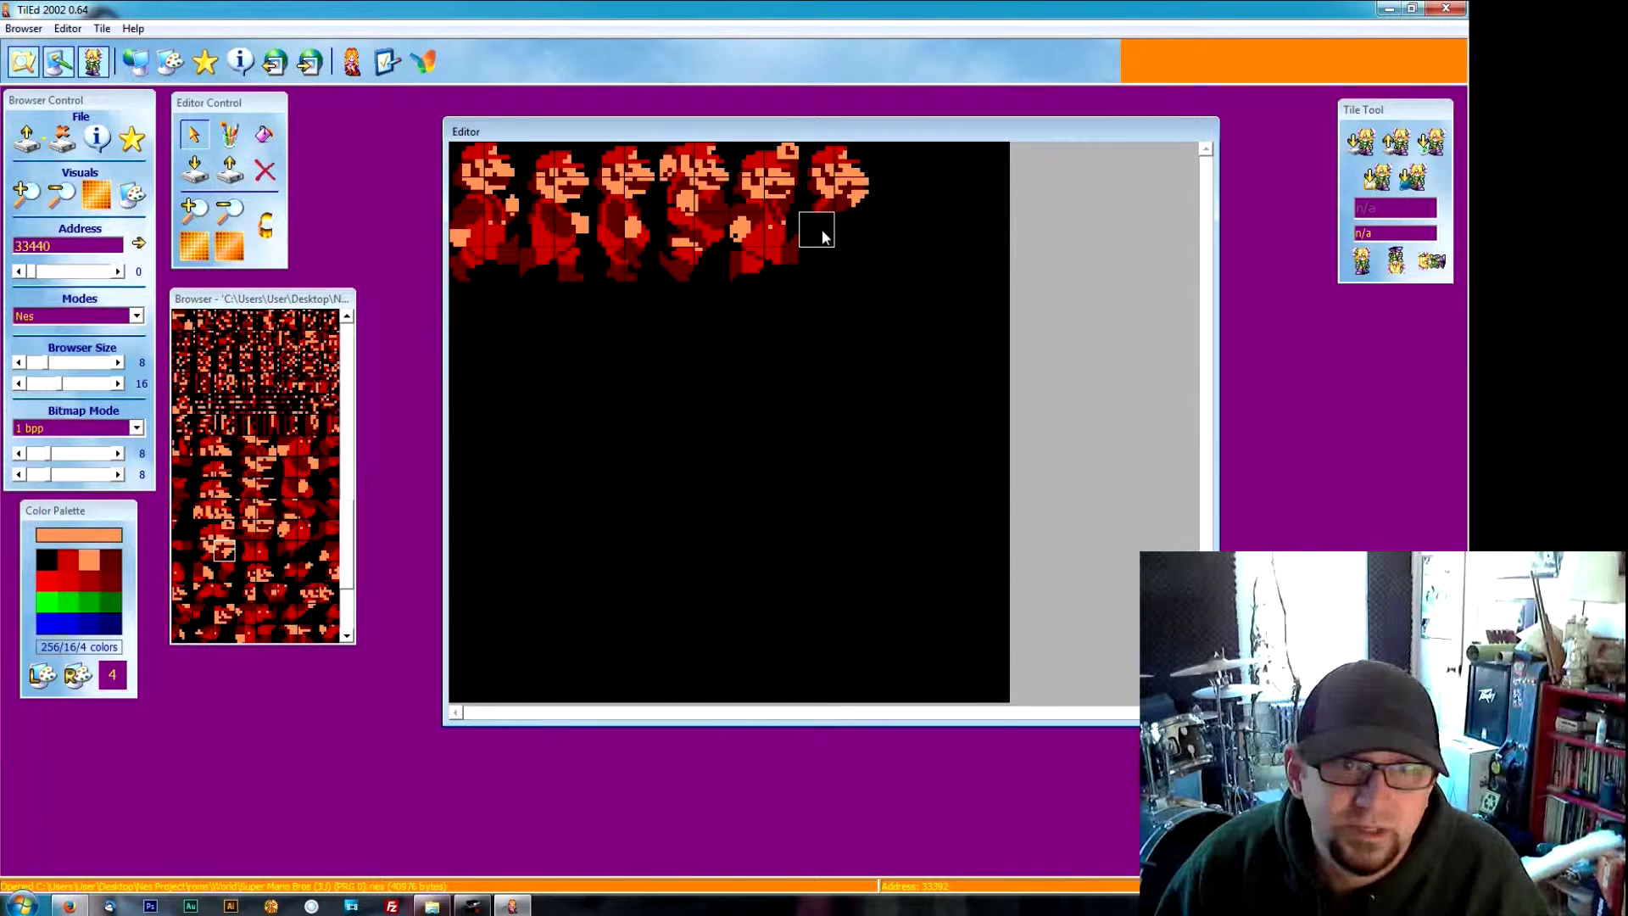
left_click(246, 551)
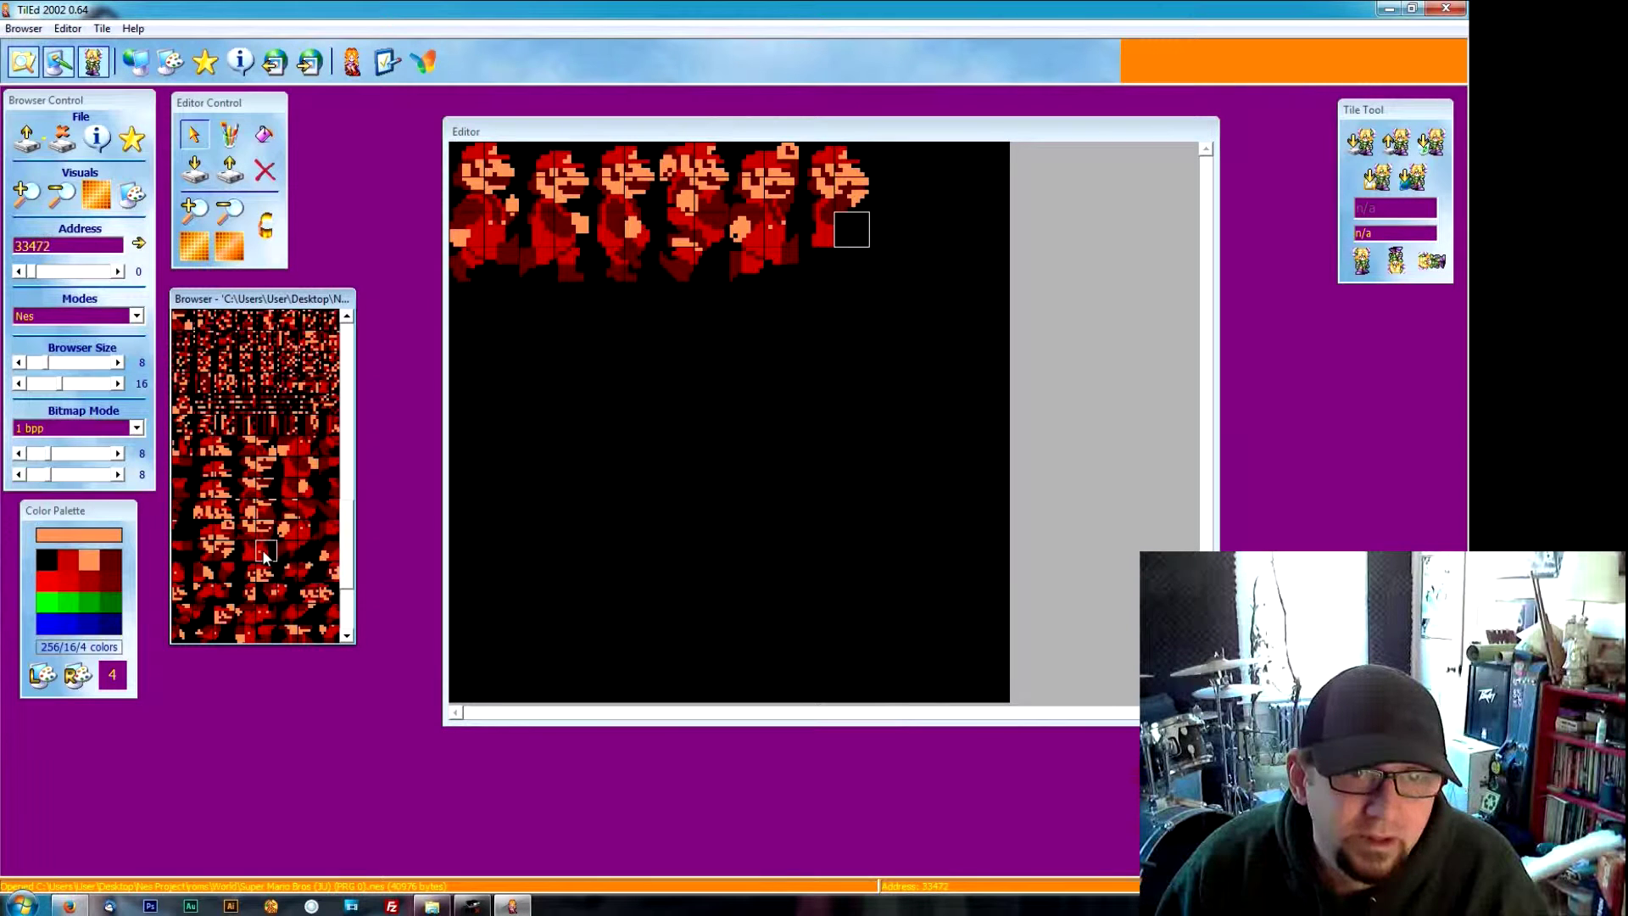
left_click(266, 552)
left_click(822, 260)
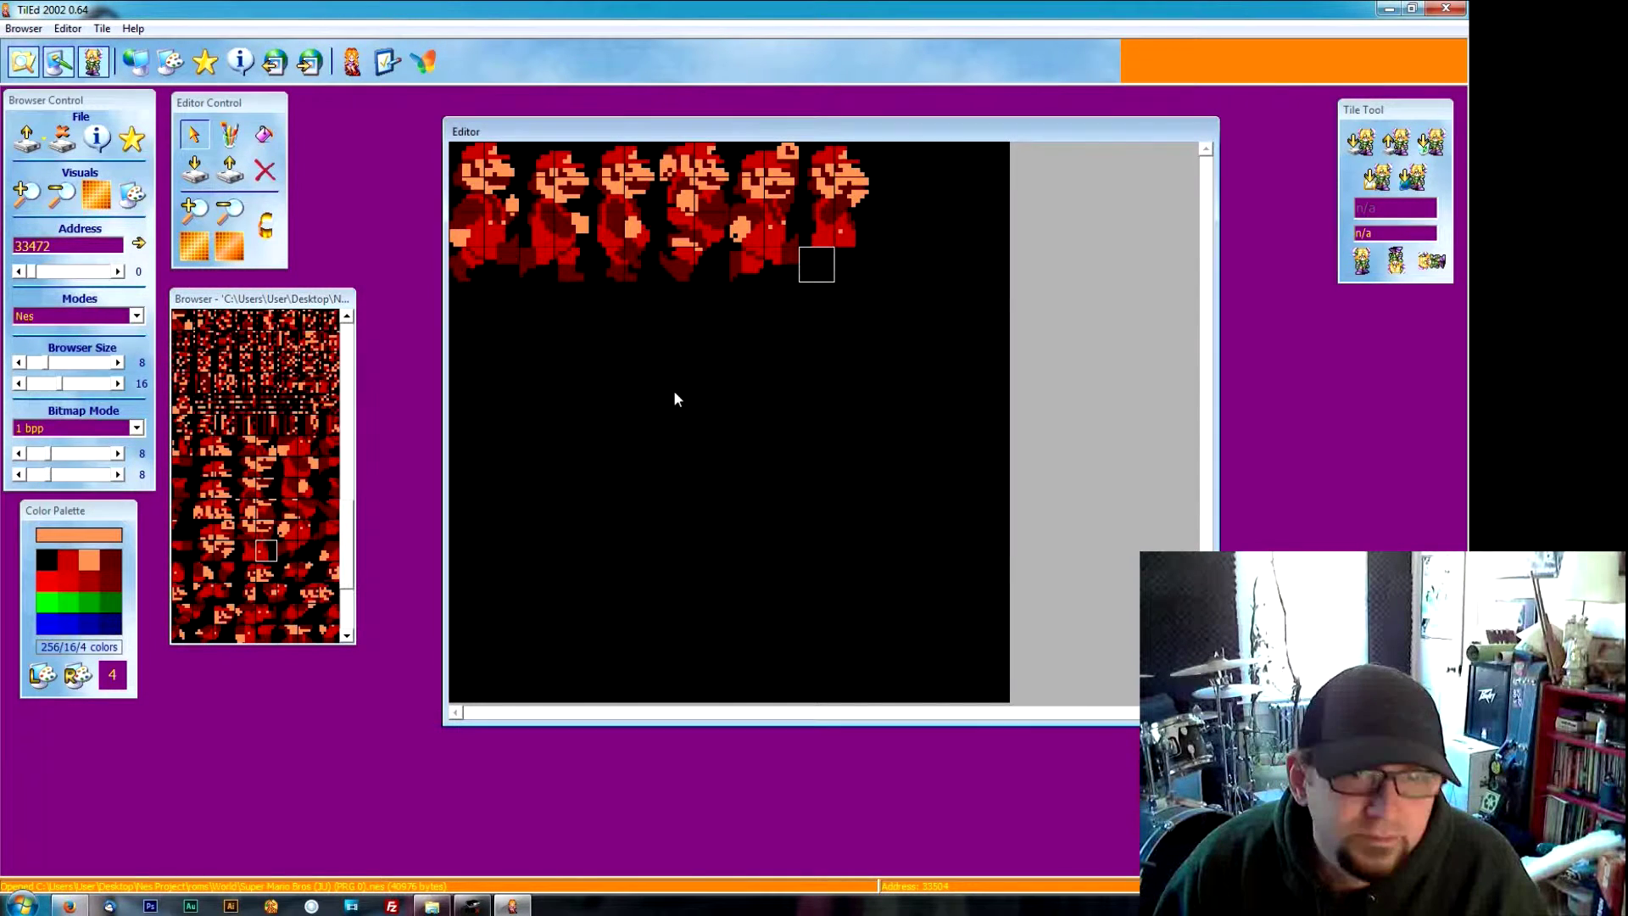
left_click(287, 551)
left_click(308, 551)
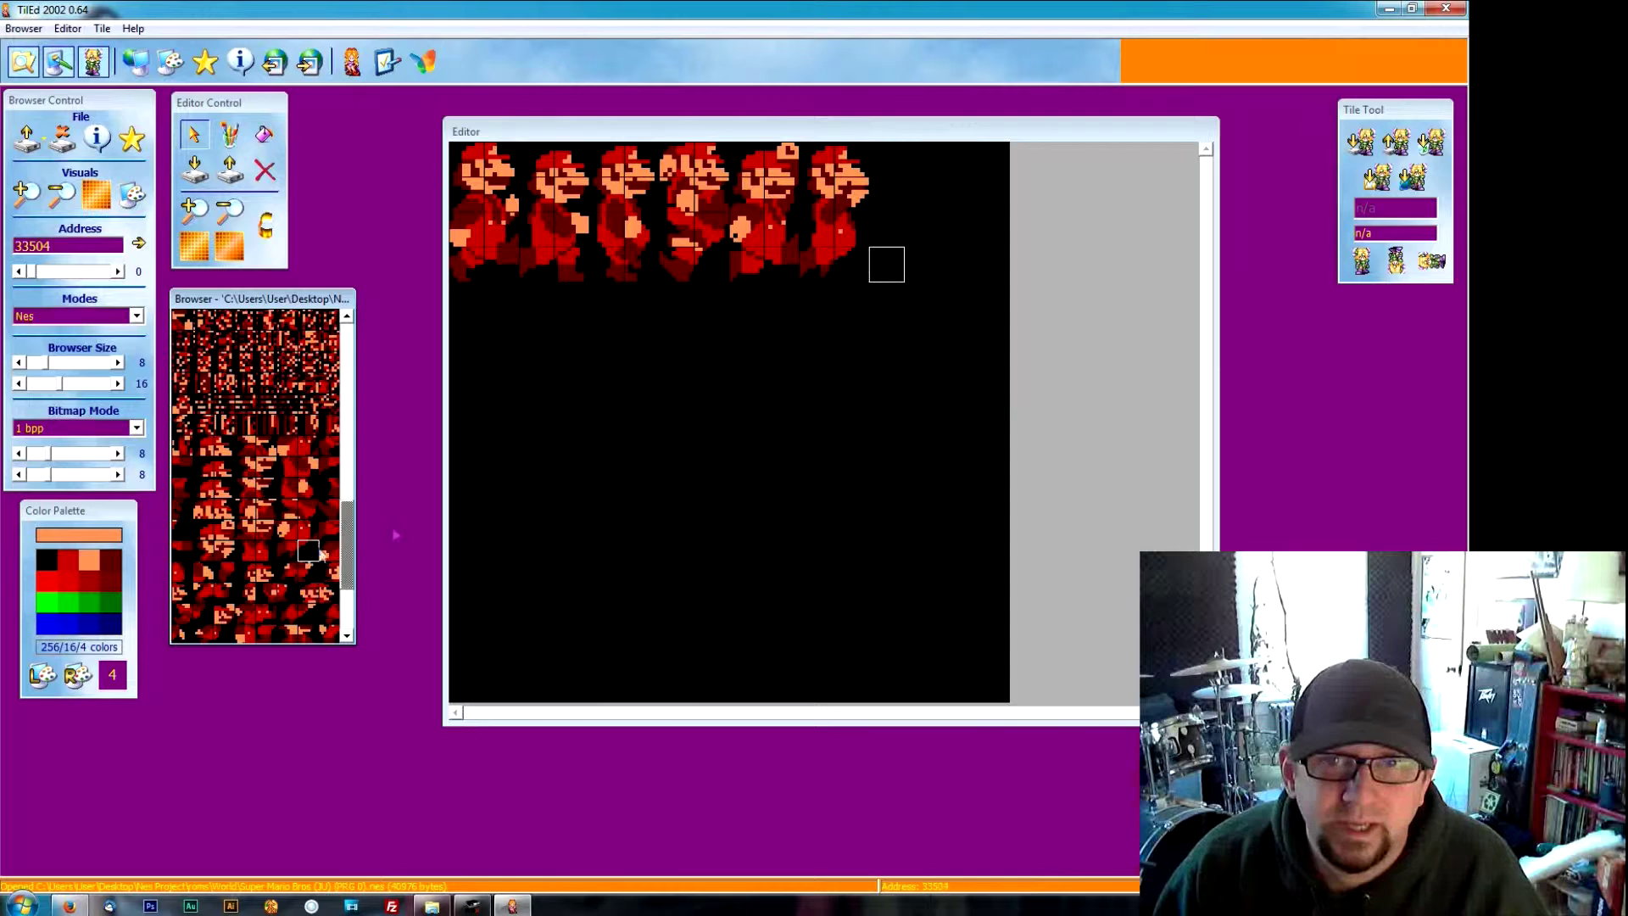
Step: Check the sixth Mario's top tiles and try alternative head tiles from the sprite sheet
left_click(813, 173)
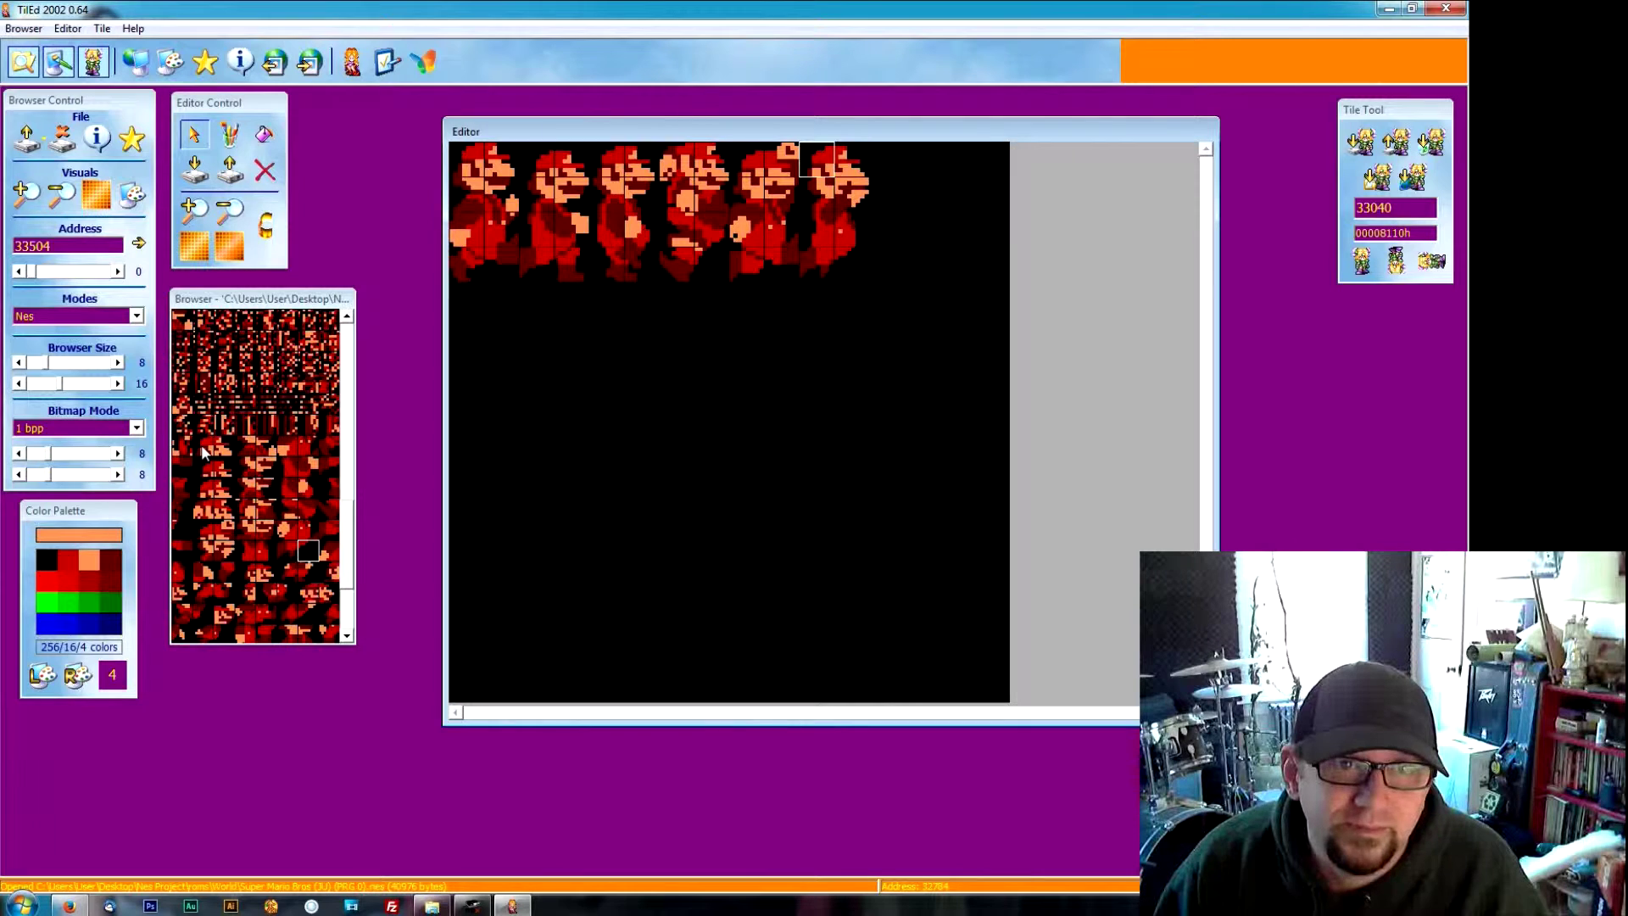
left_click(227, 444)
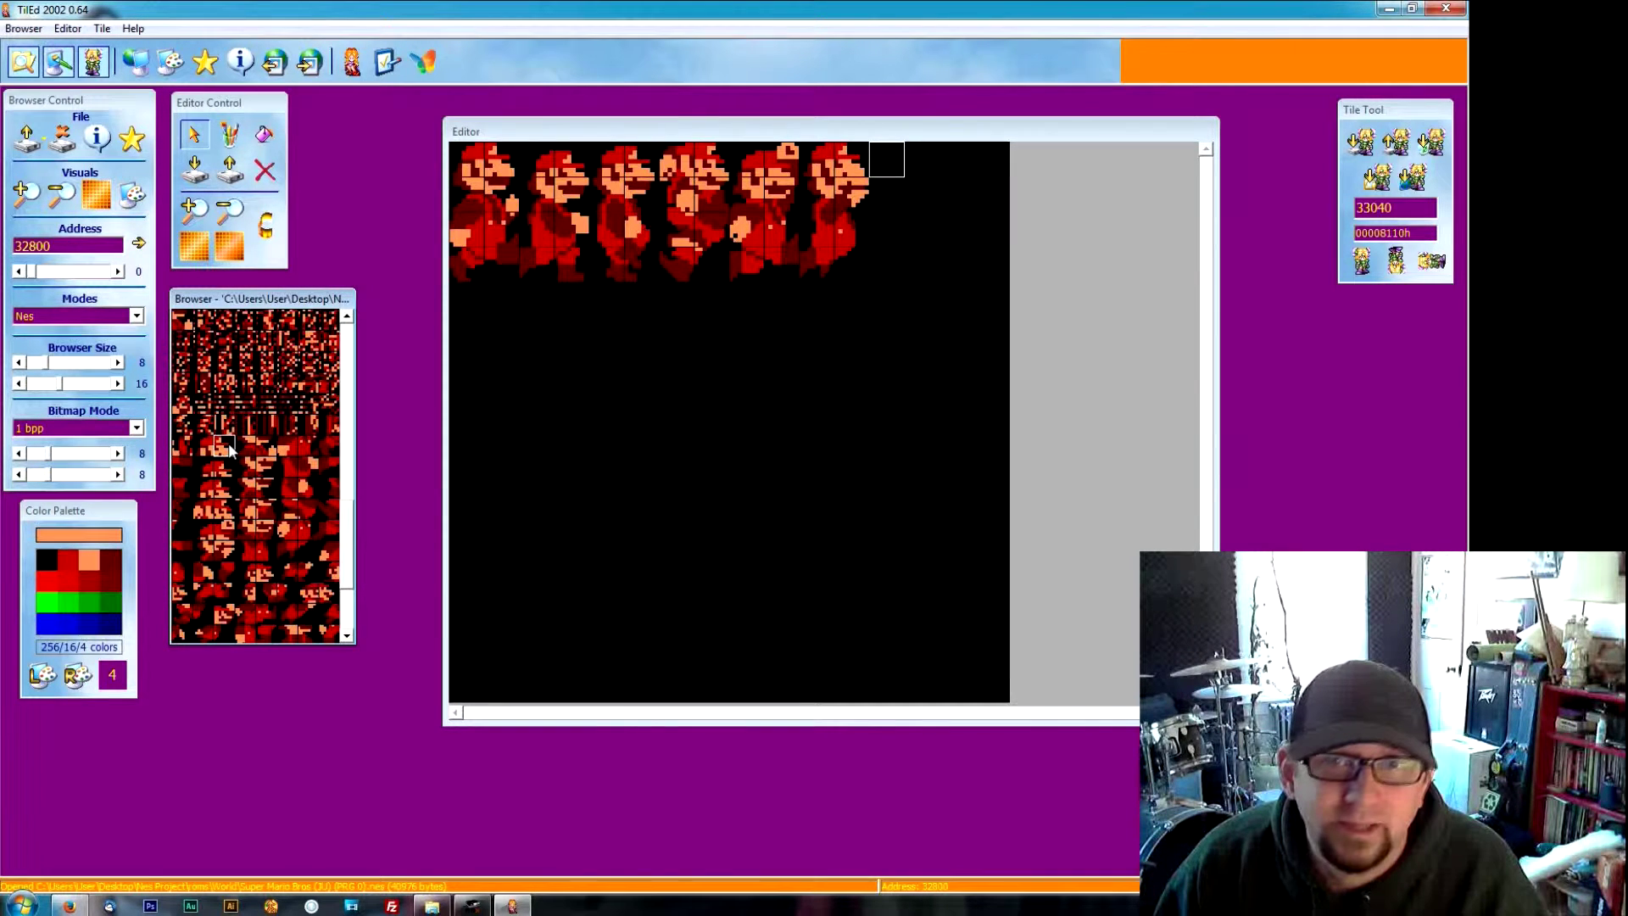
left_click(827, 162)
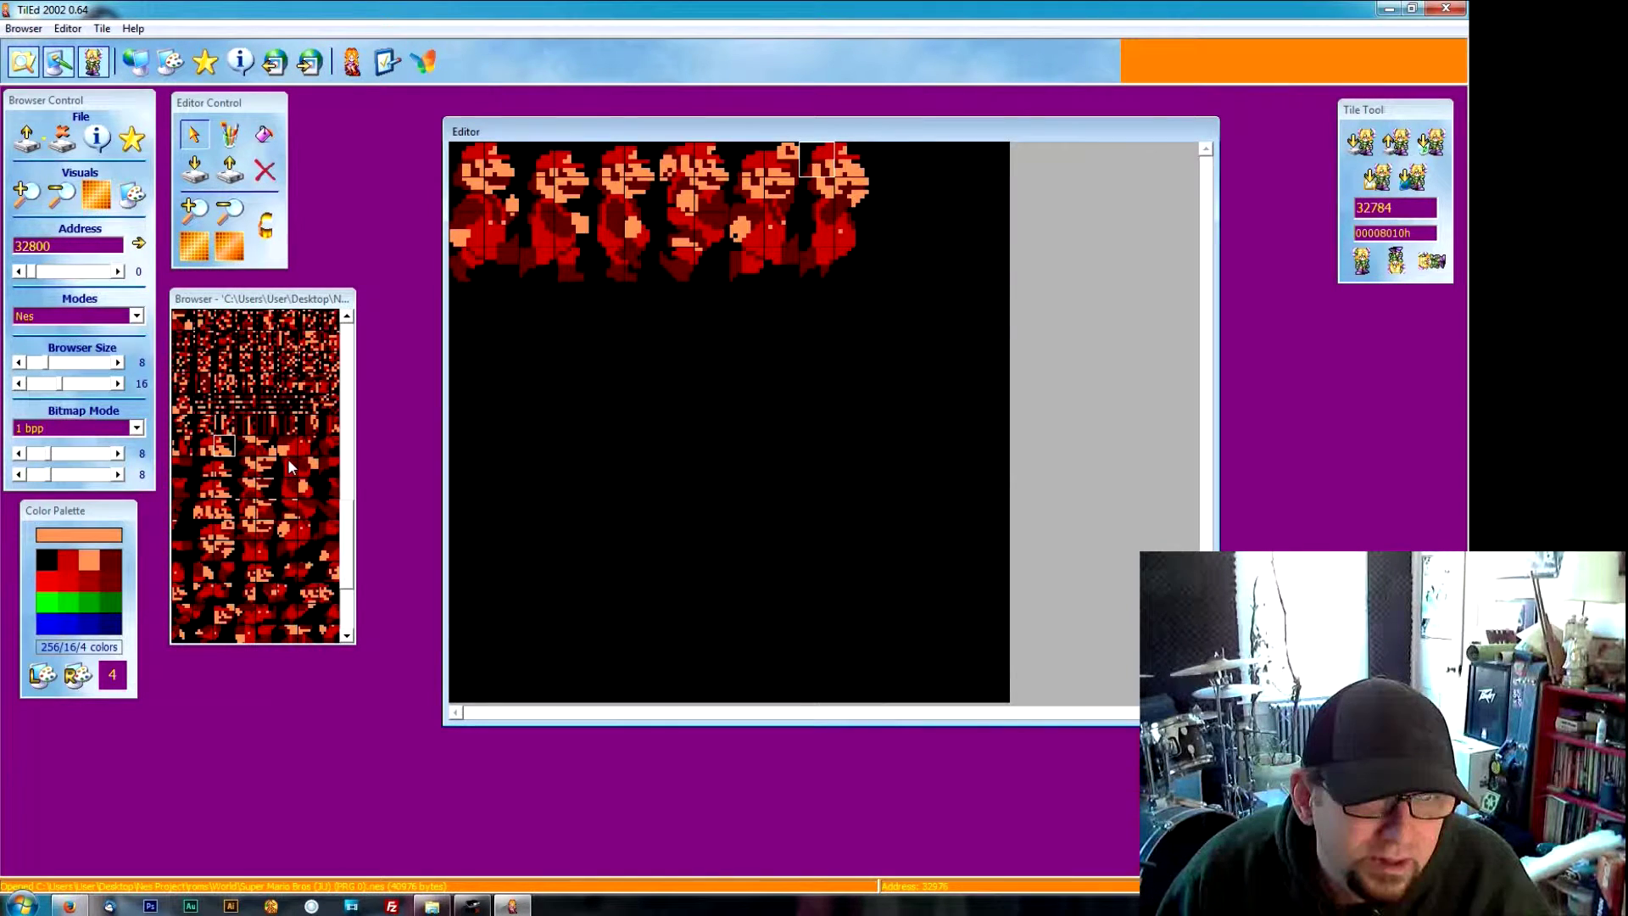
left_click(206, 469)
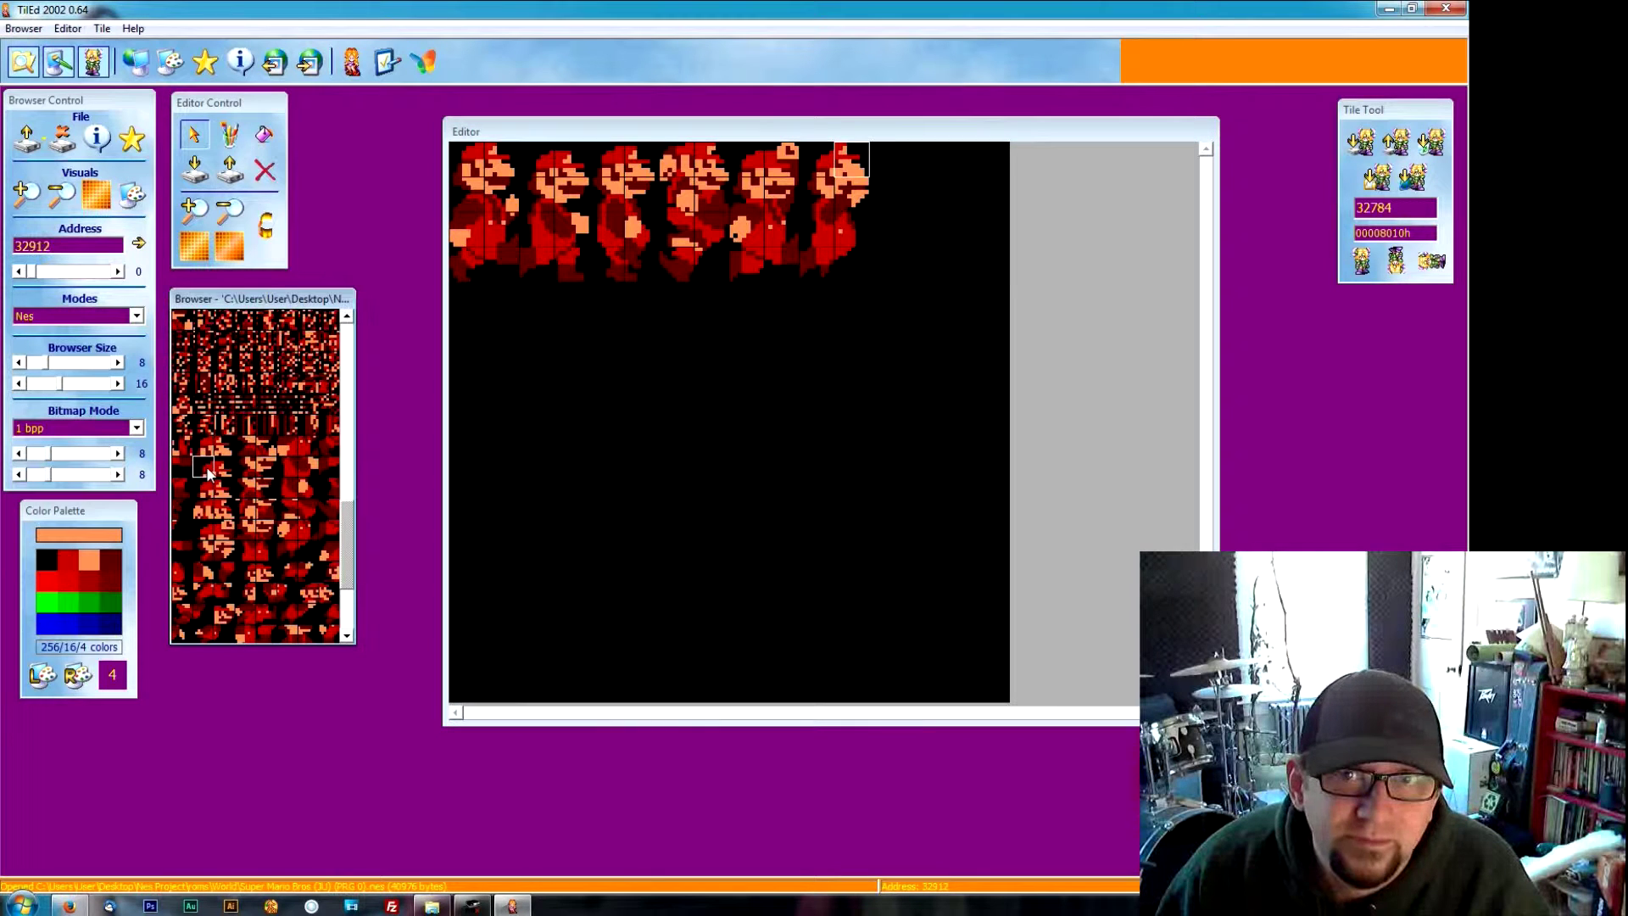
left_click(226, 472)
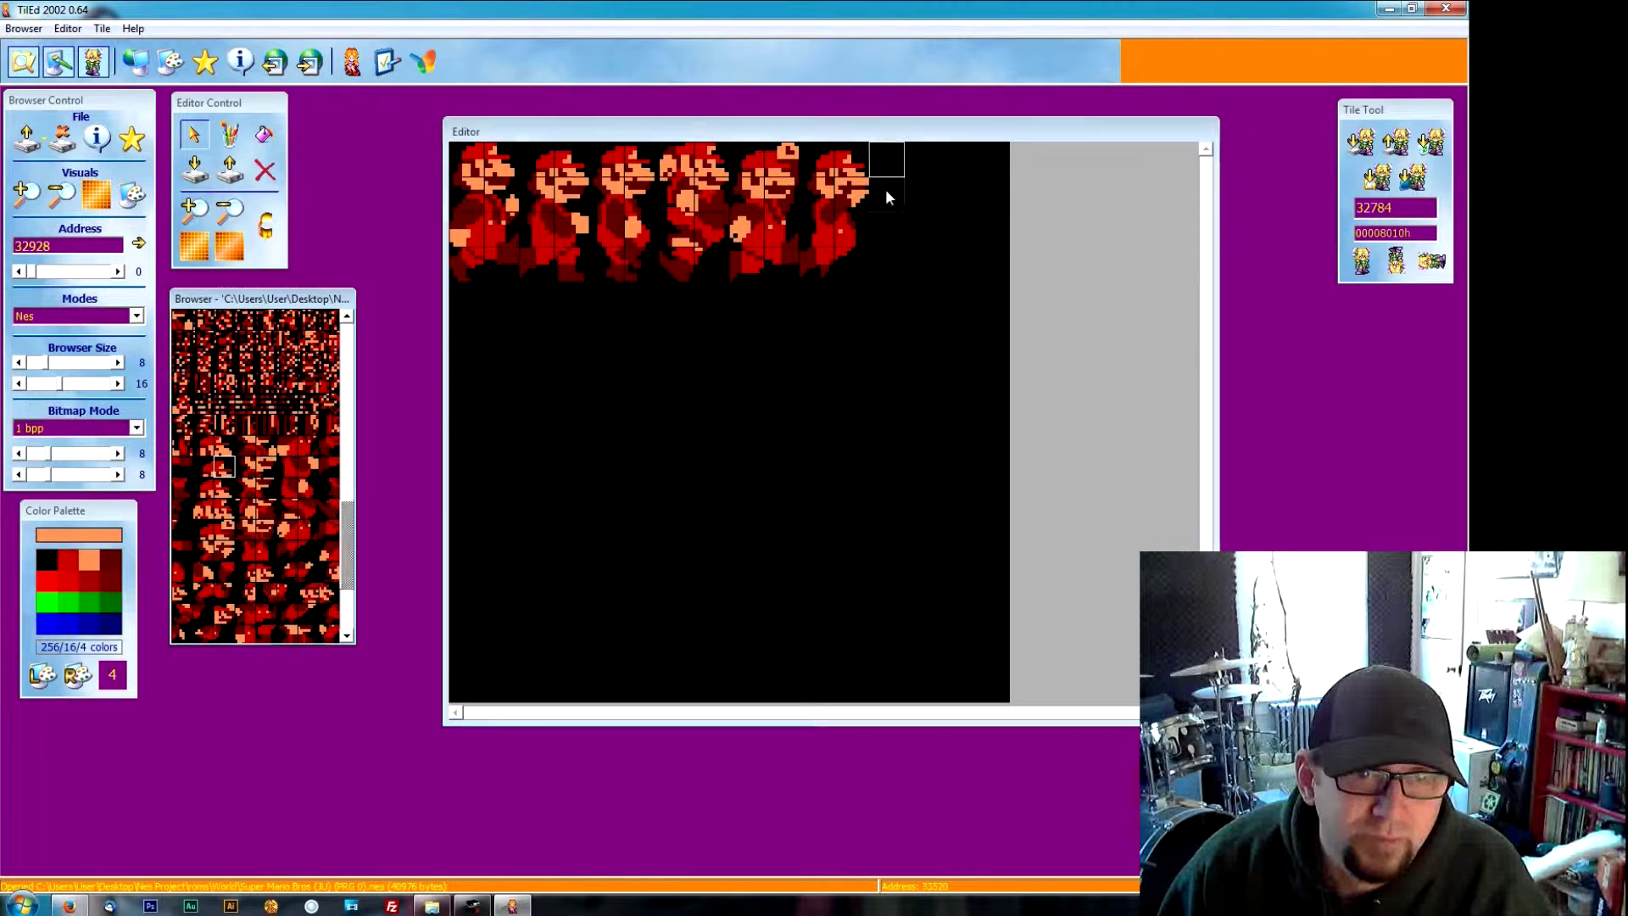
Step: Place the first three head and body tiles of a seventh Mario figure
left_click(326, 549)
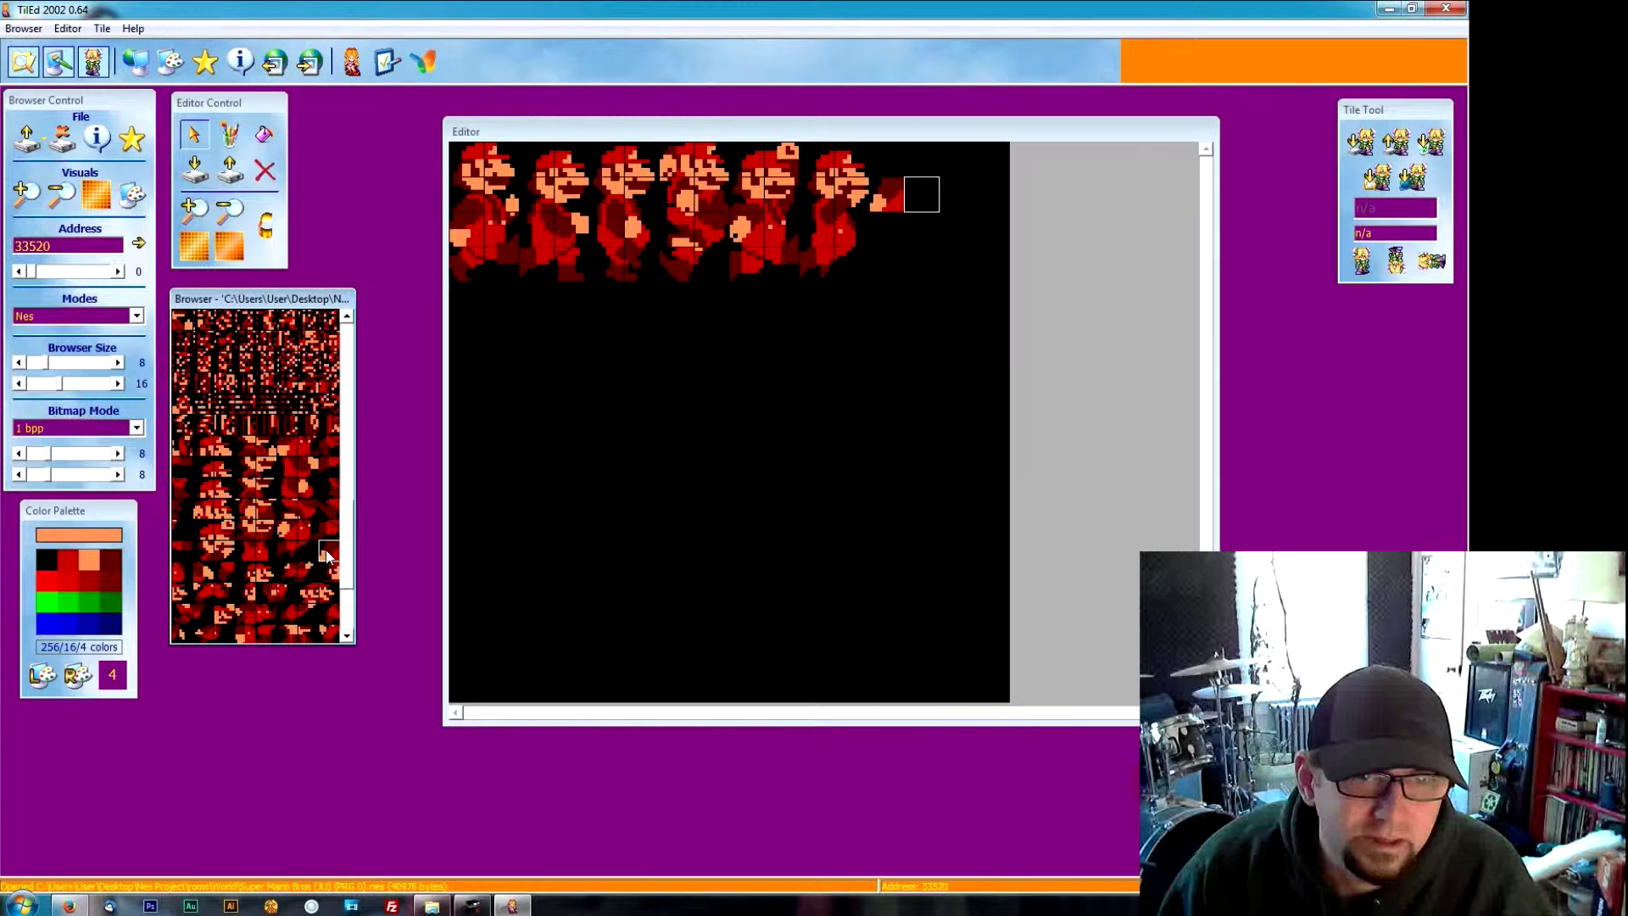
left_click(195, 579)
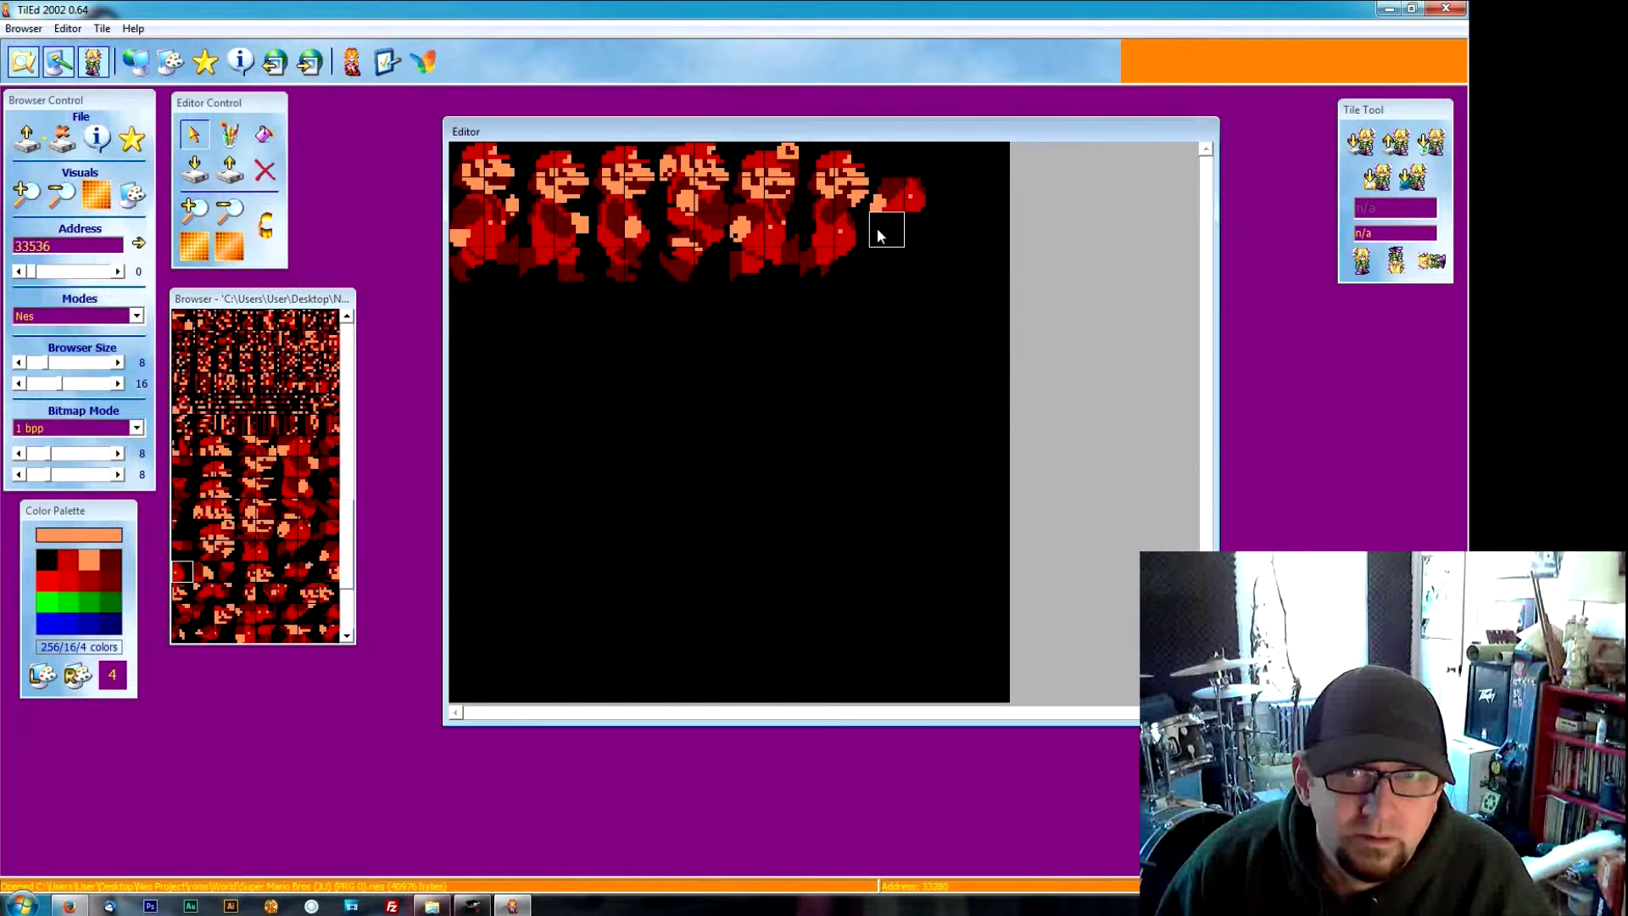
left_click(224, 573)
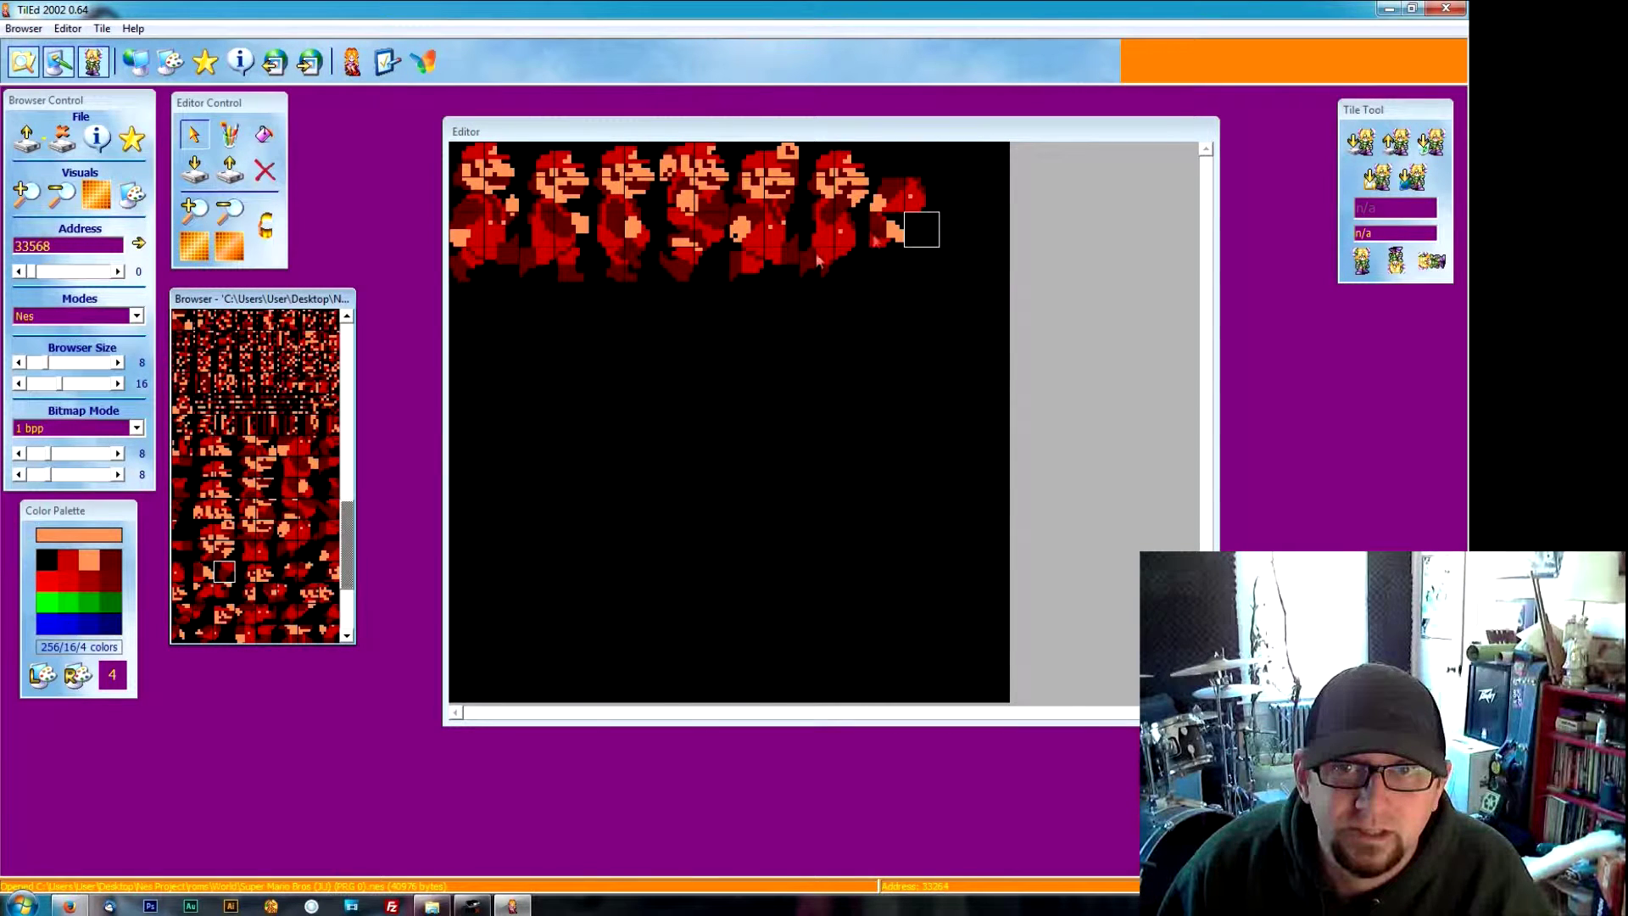
Step: Bring up the editor's context menu twice, dismissing it each time
right_click(884, 236)
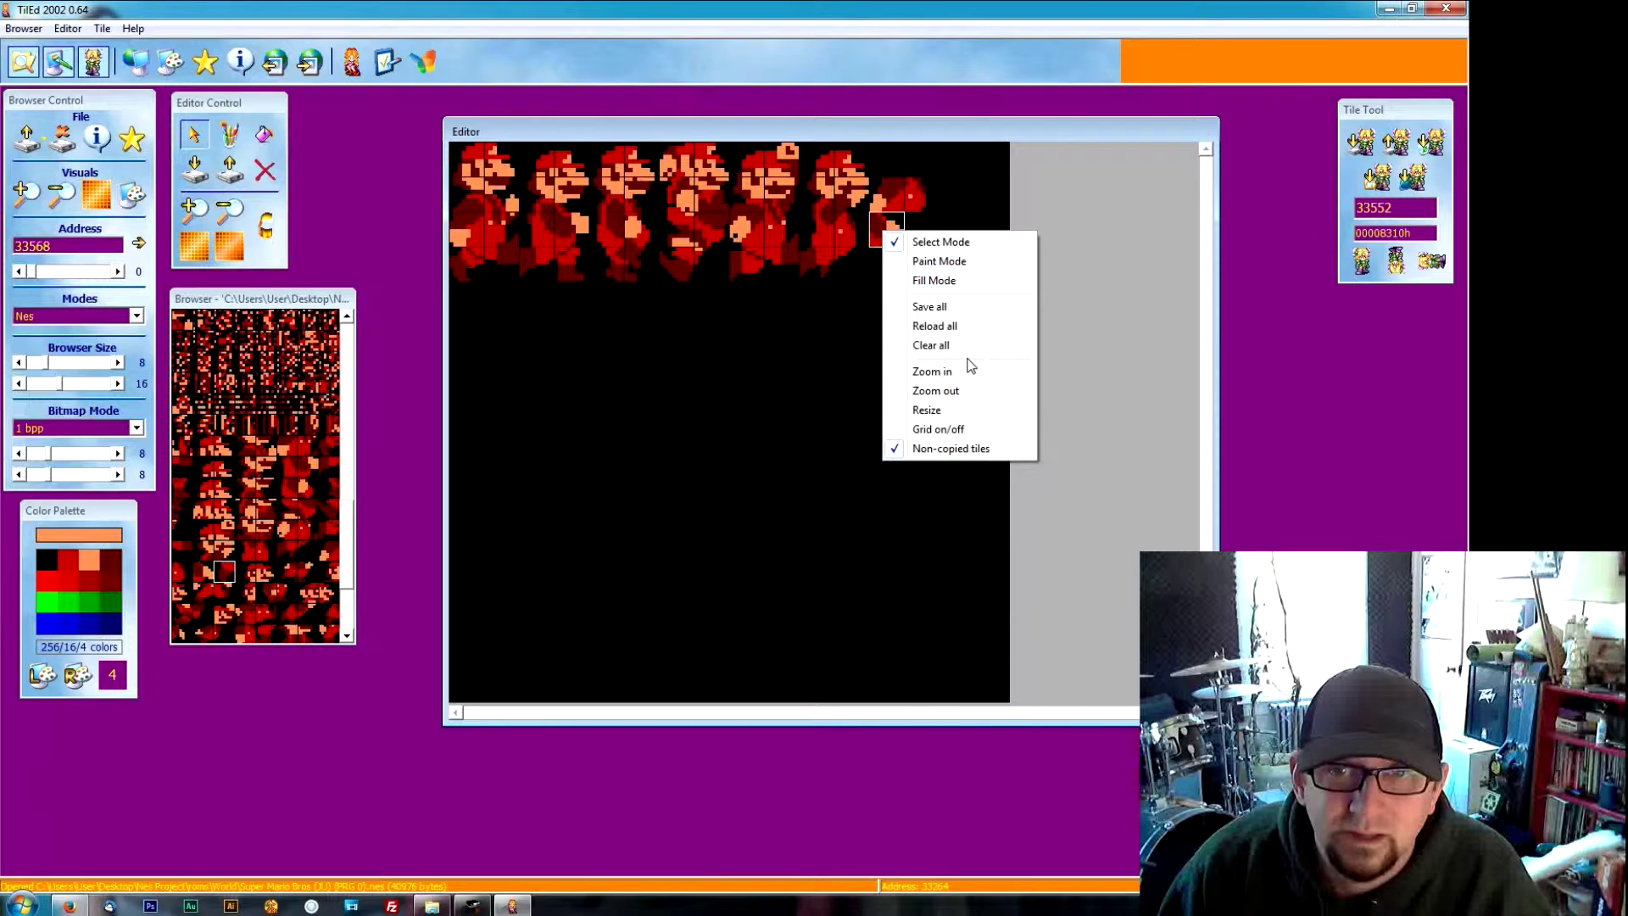
left_click(857, 328)
right_click(897, 242)
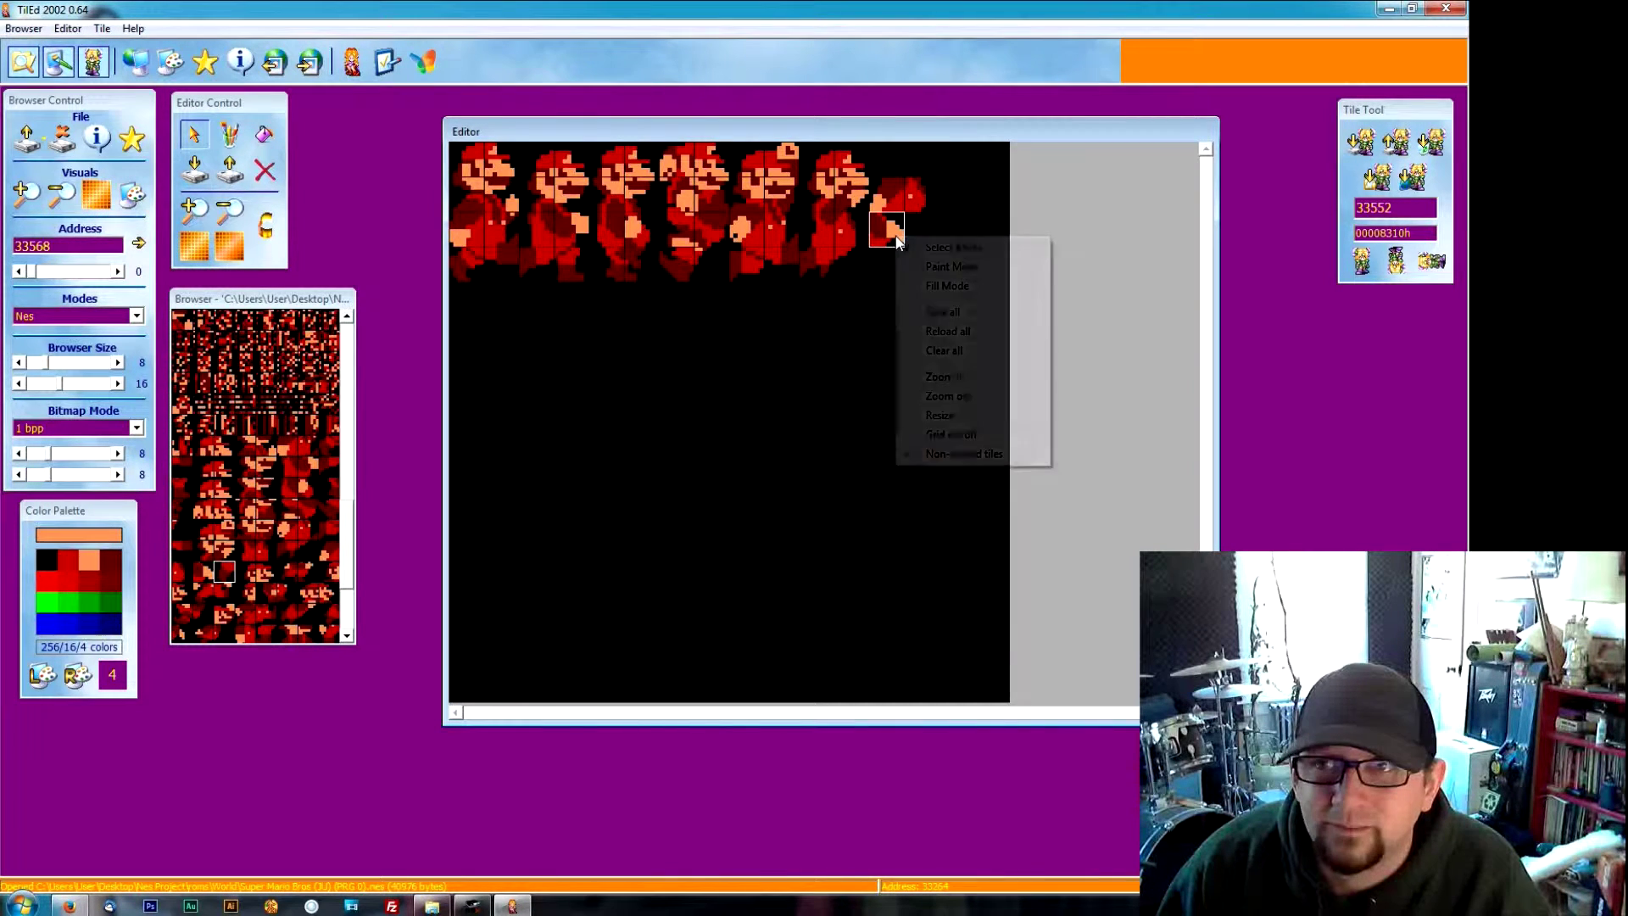
left_click(853, 300)
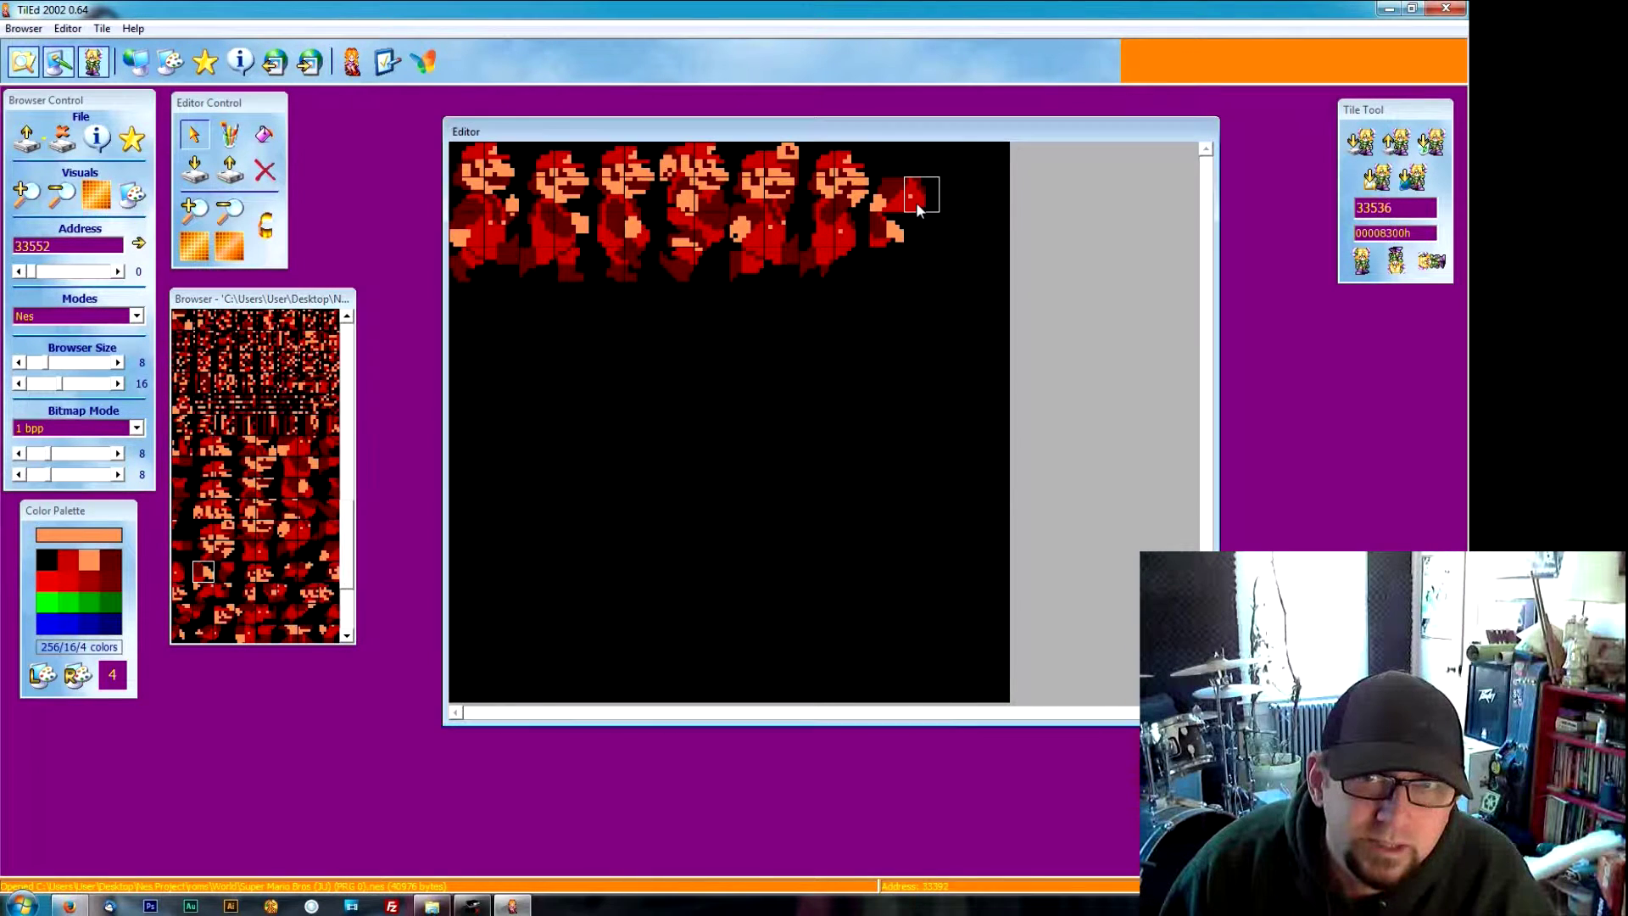
Step: Place the seventh Mario figure's upper tiles, including a tile from the sheet's right edge under its head
left_click(201, 575)
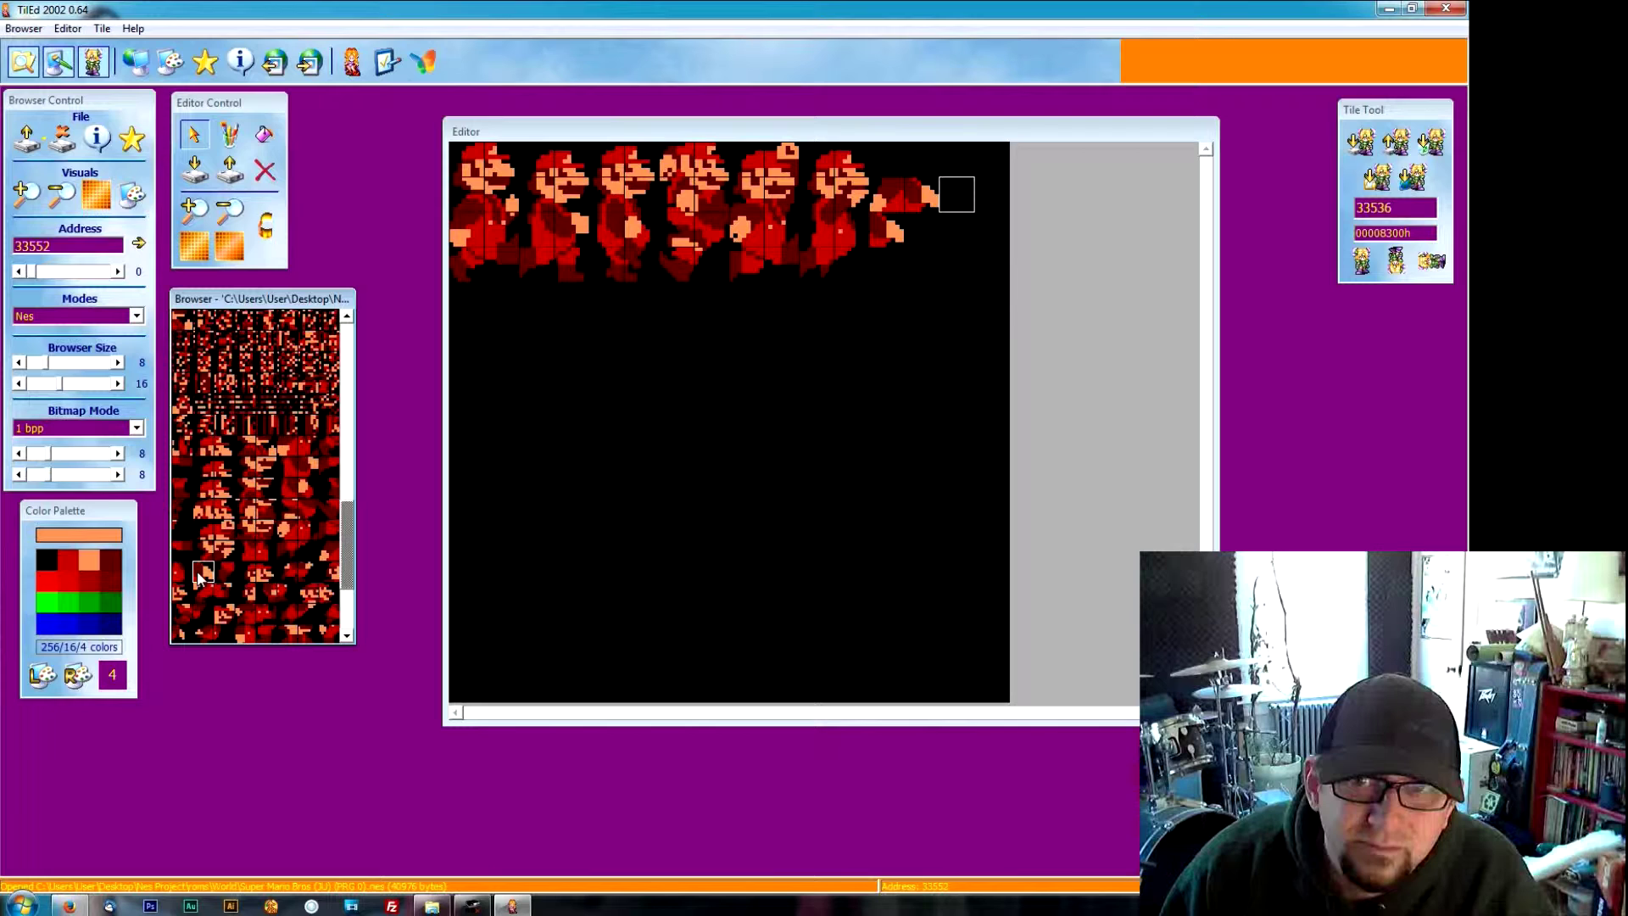
left_click(882, 198)
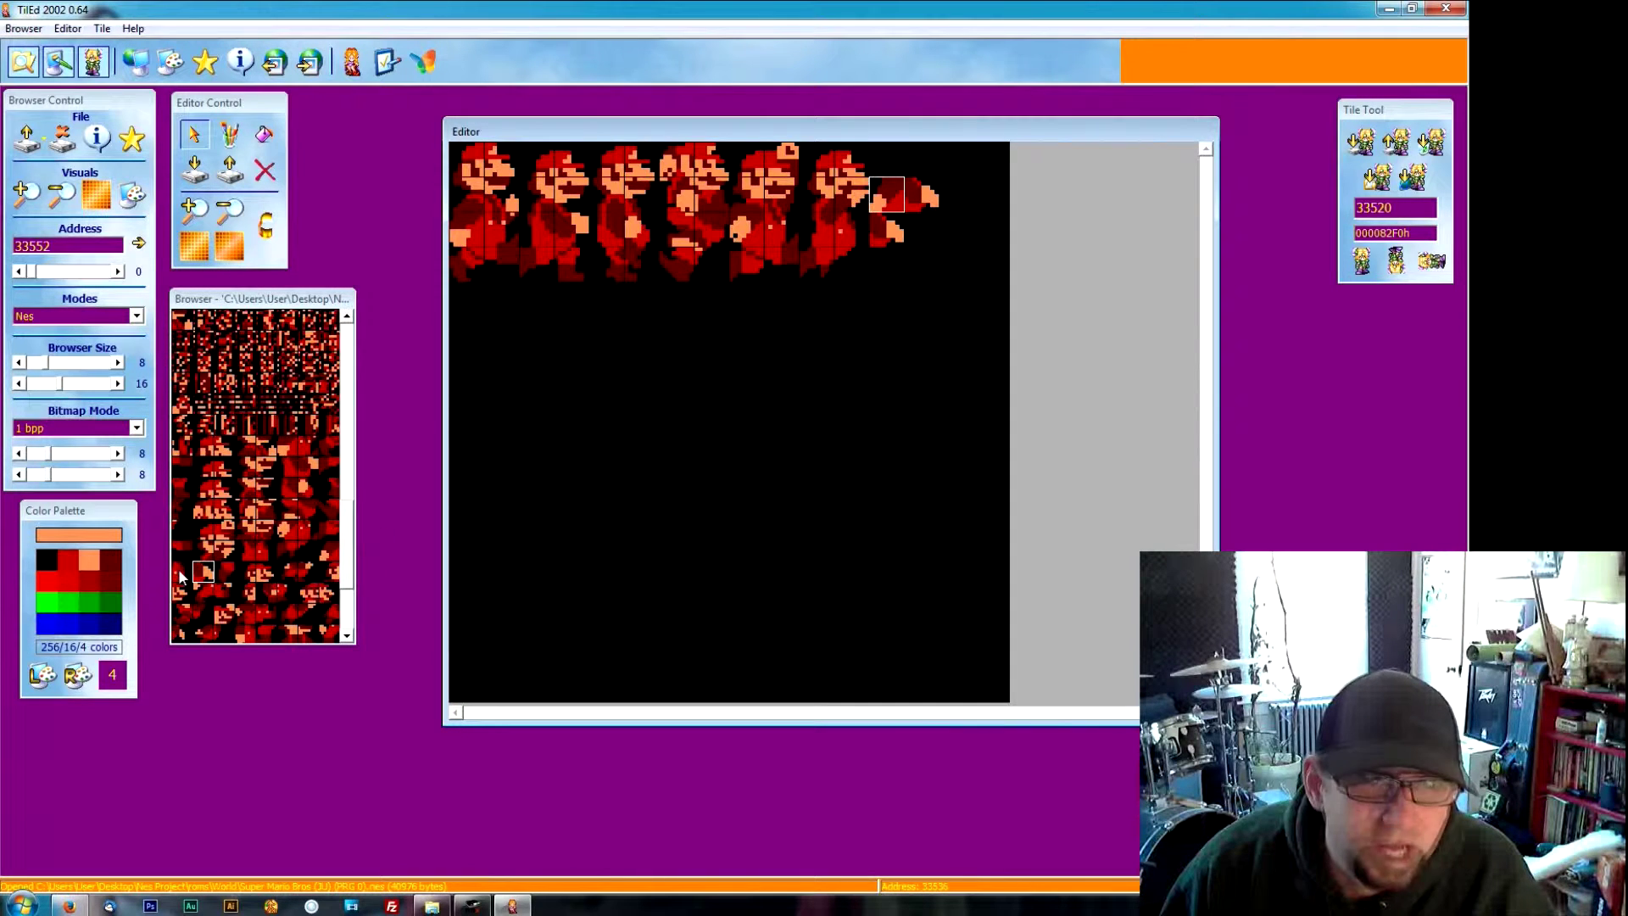
left_click(331, 551)
left_click(187, 580)
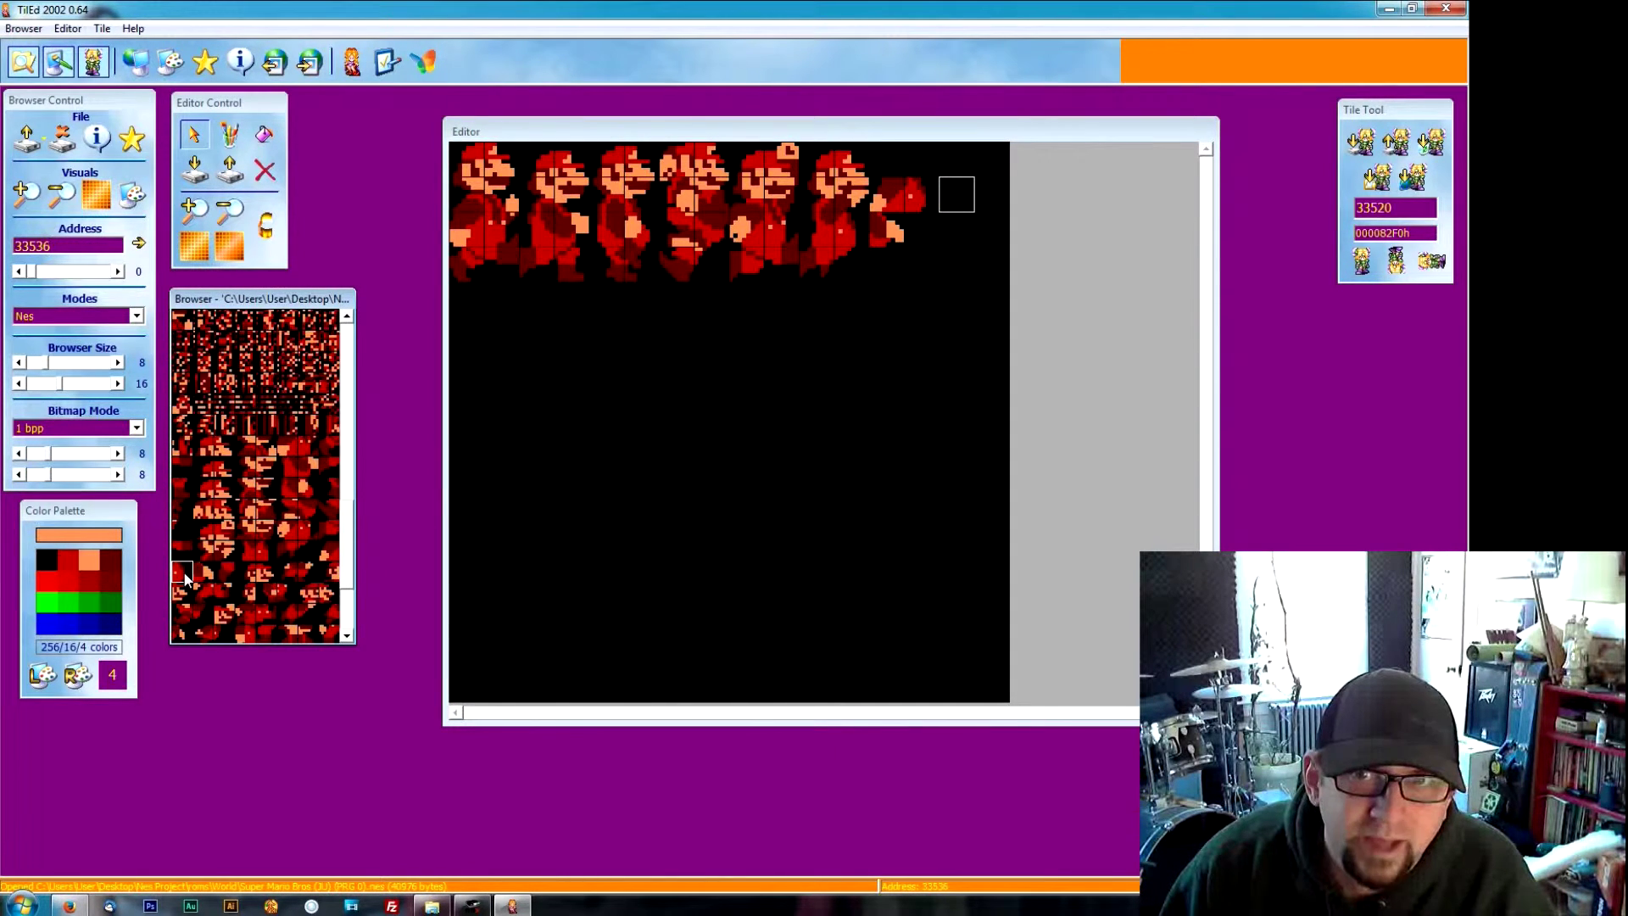
left_click(895, 239)
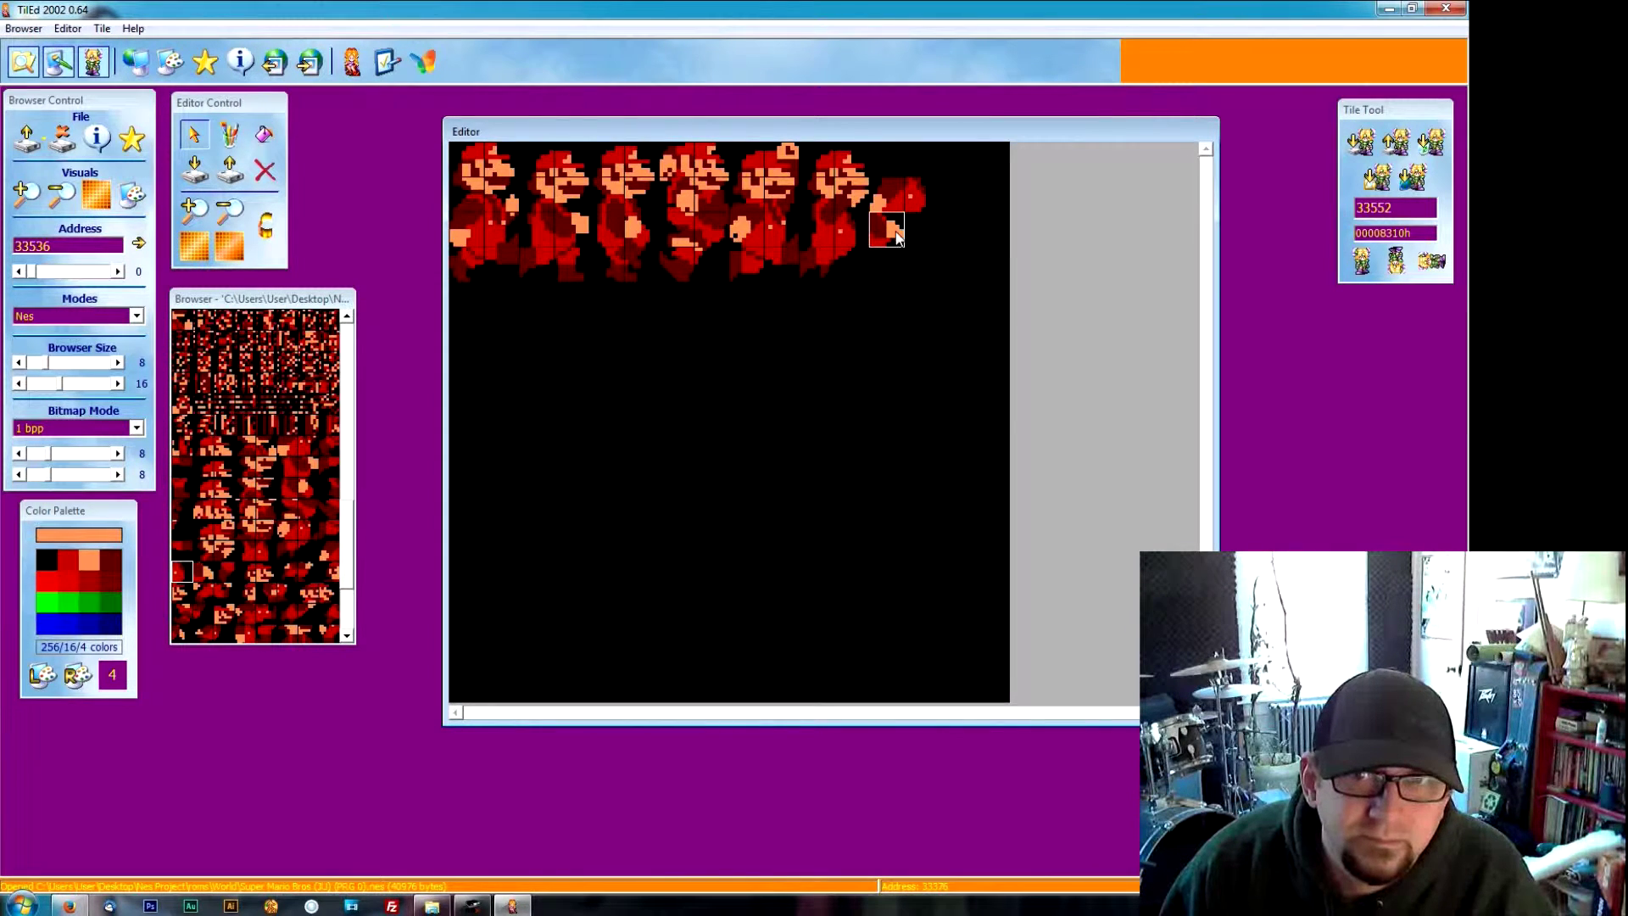
Step: Fill the seventh figure's remaining empty body and leg cells, then check its placed tiles
left_click(225, 577)
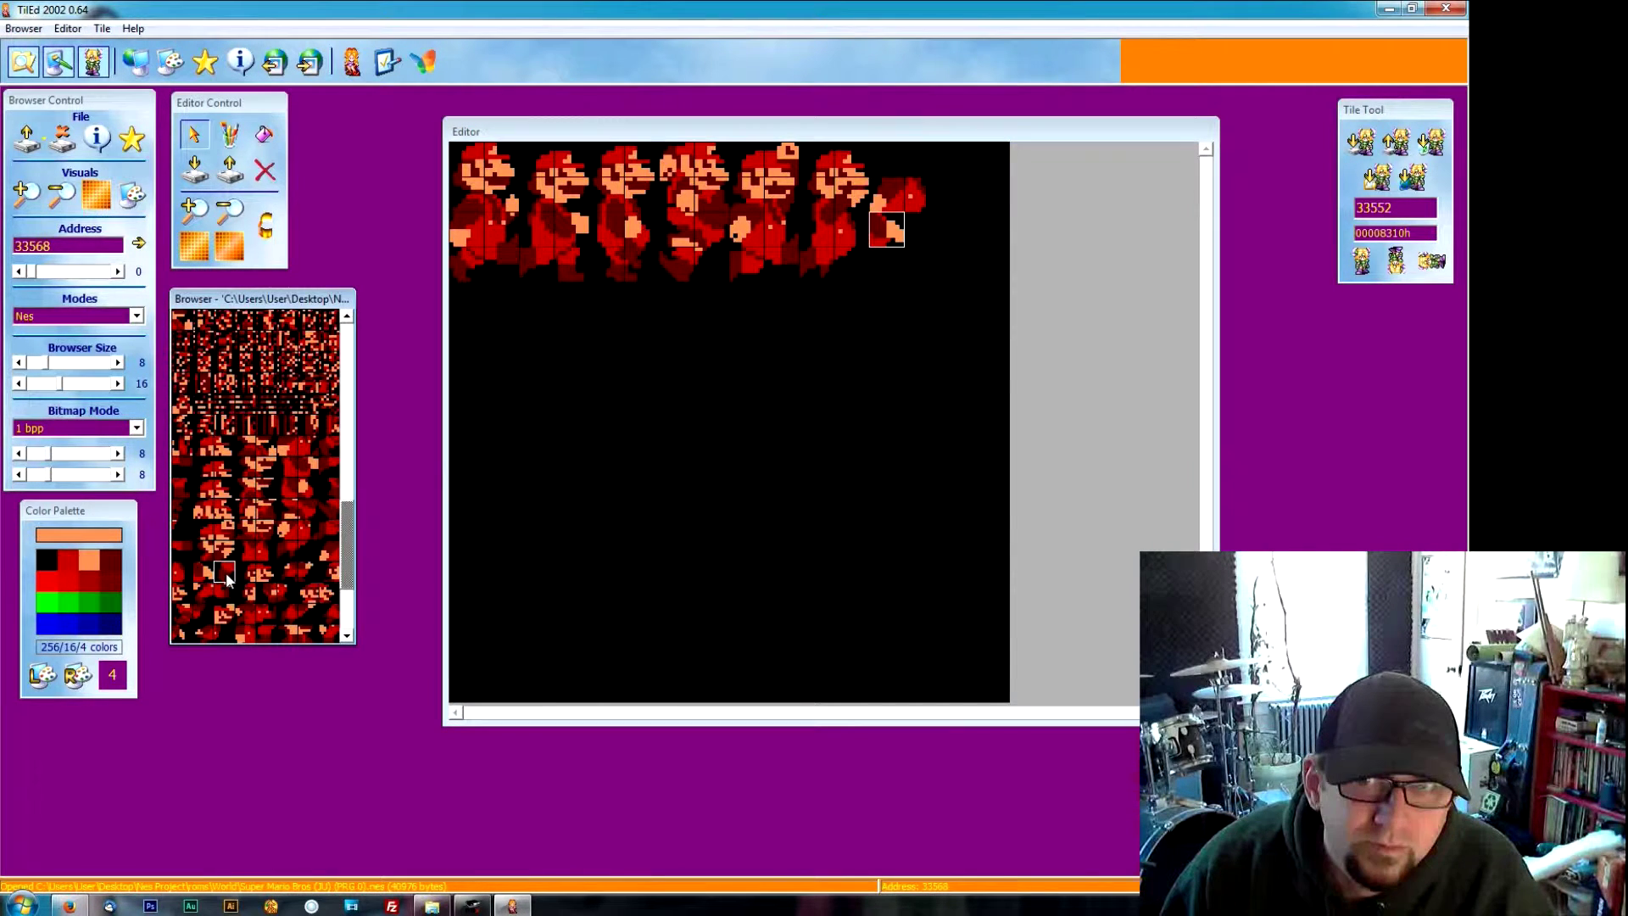
left_click(880, 227)
left_click(882, 263)
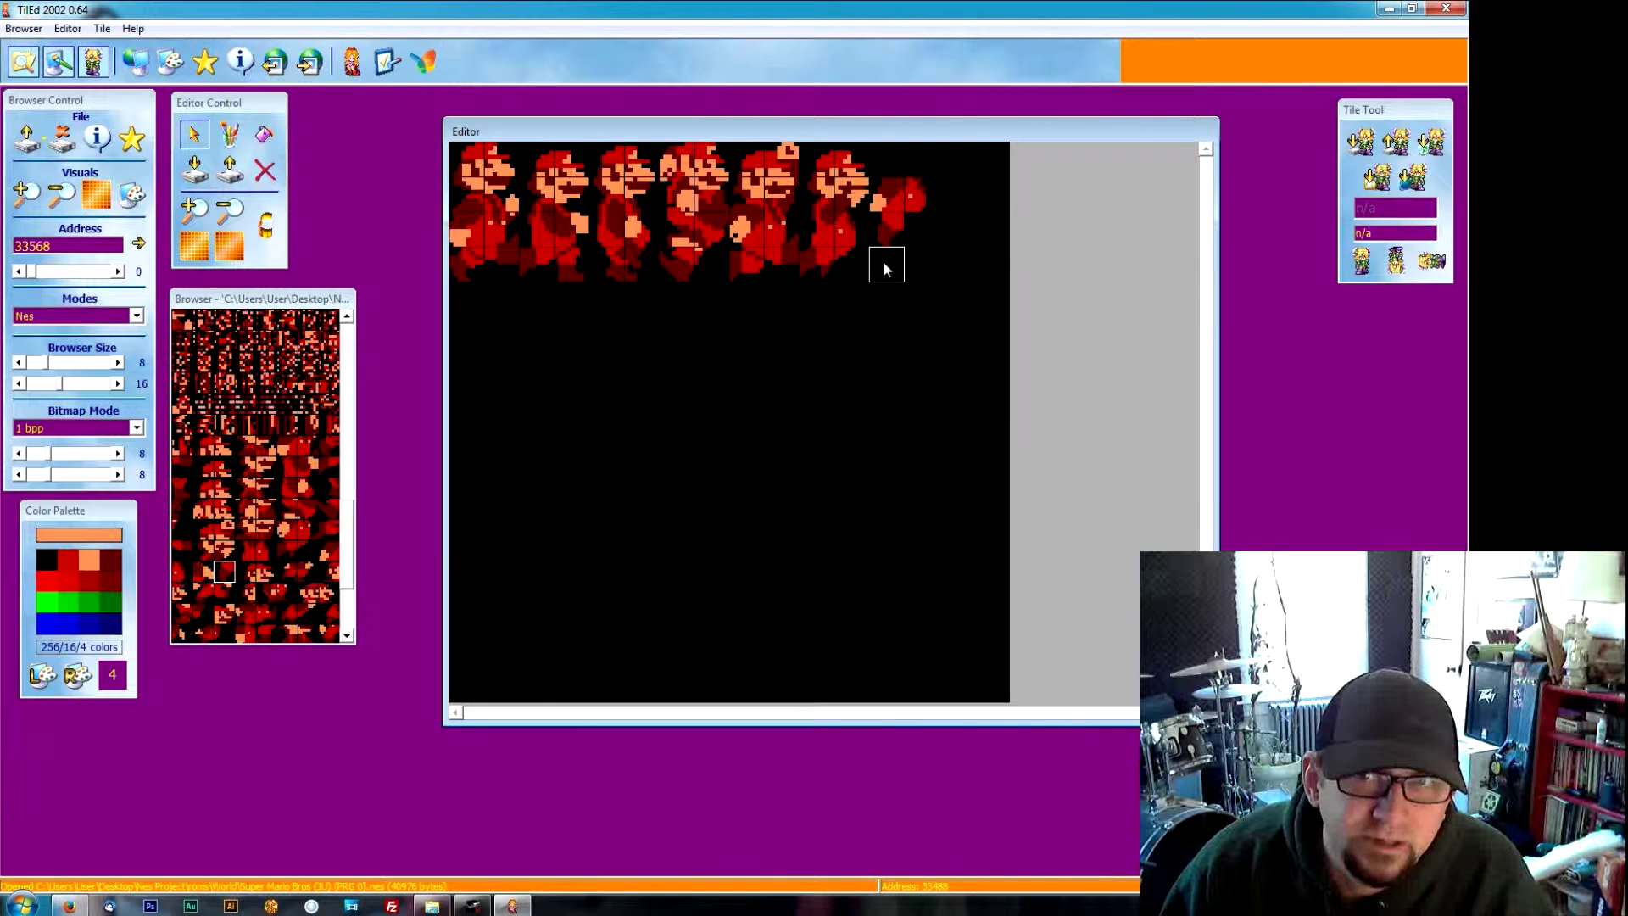
left_click(226, 577)
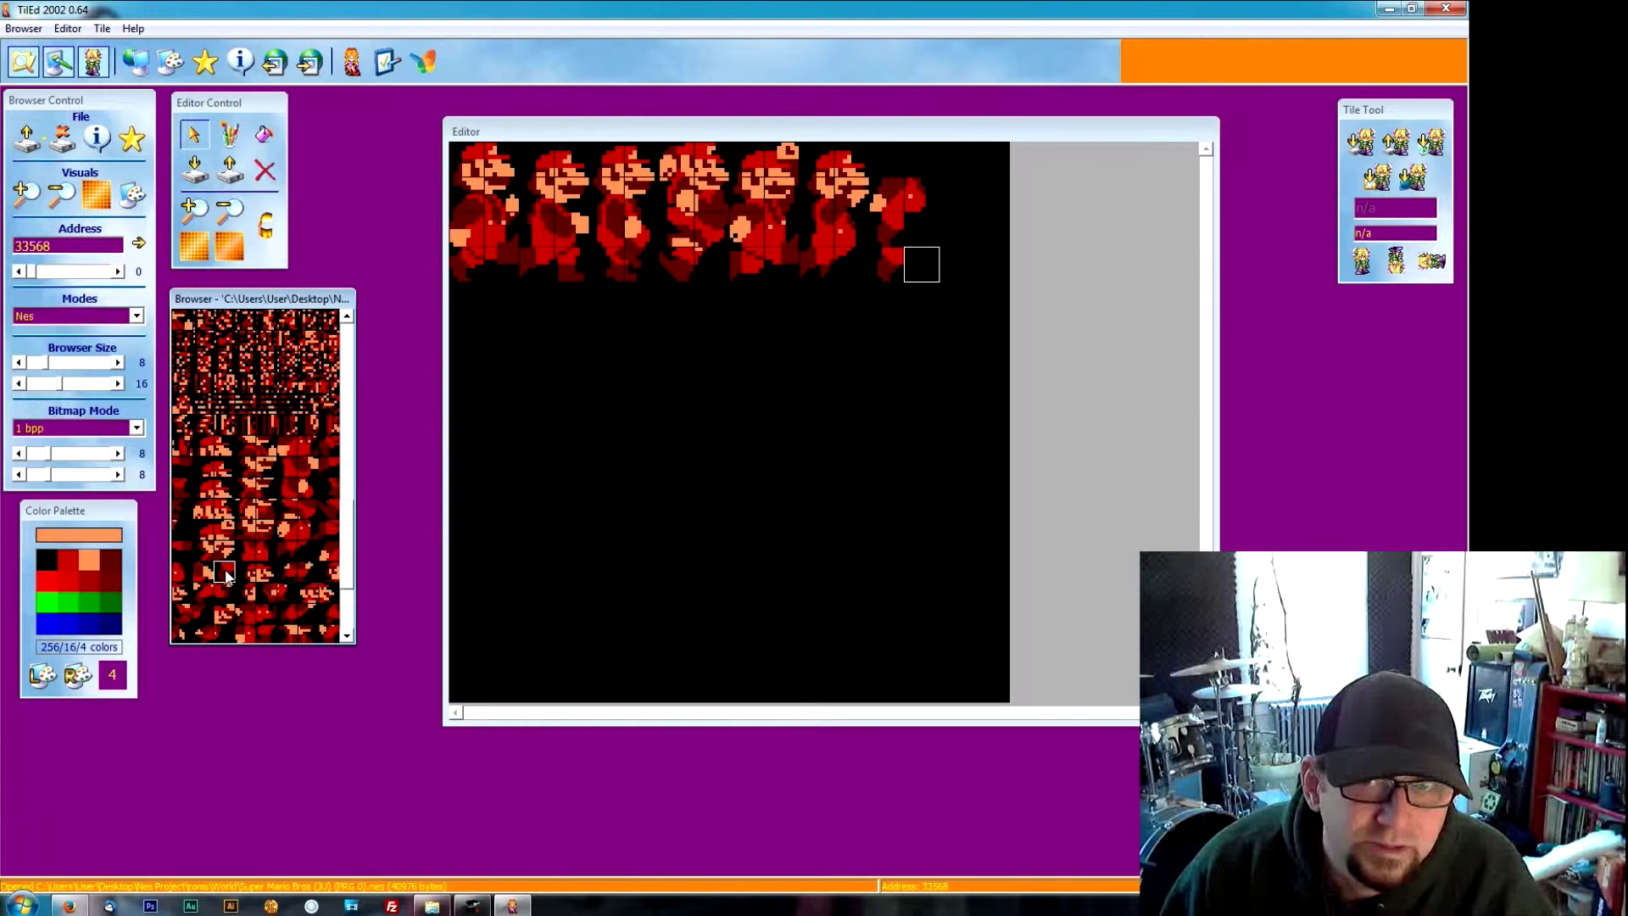
left_click(893, 225)
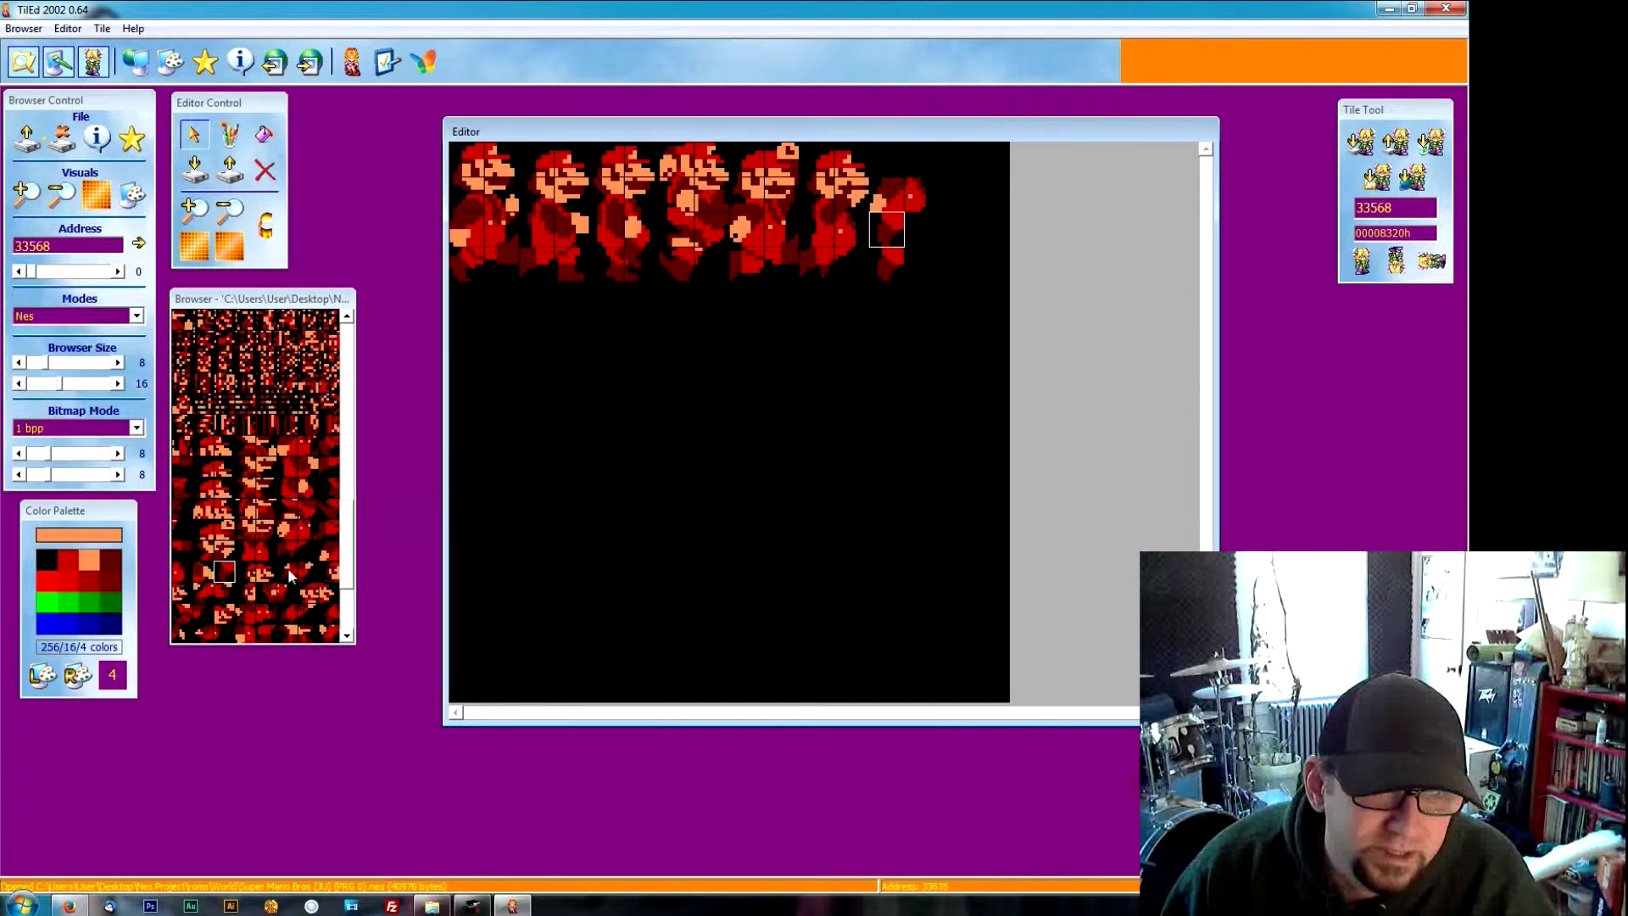
left_click(247, 552)
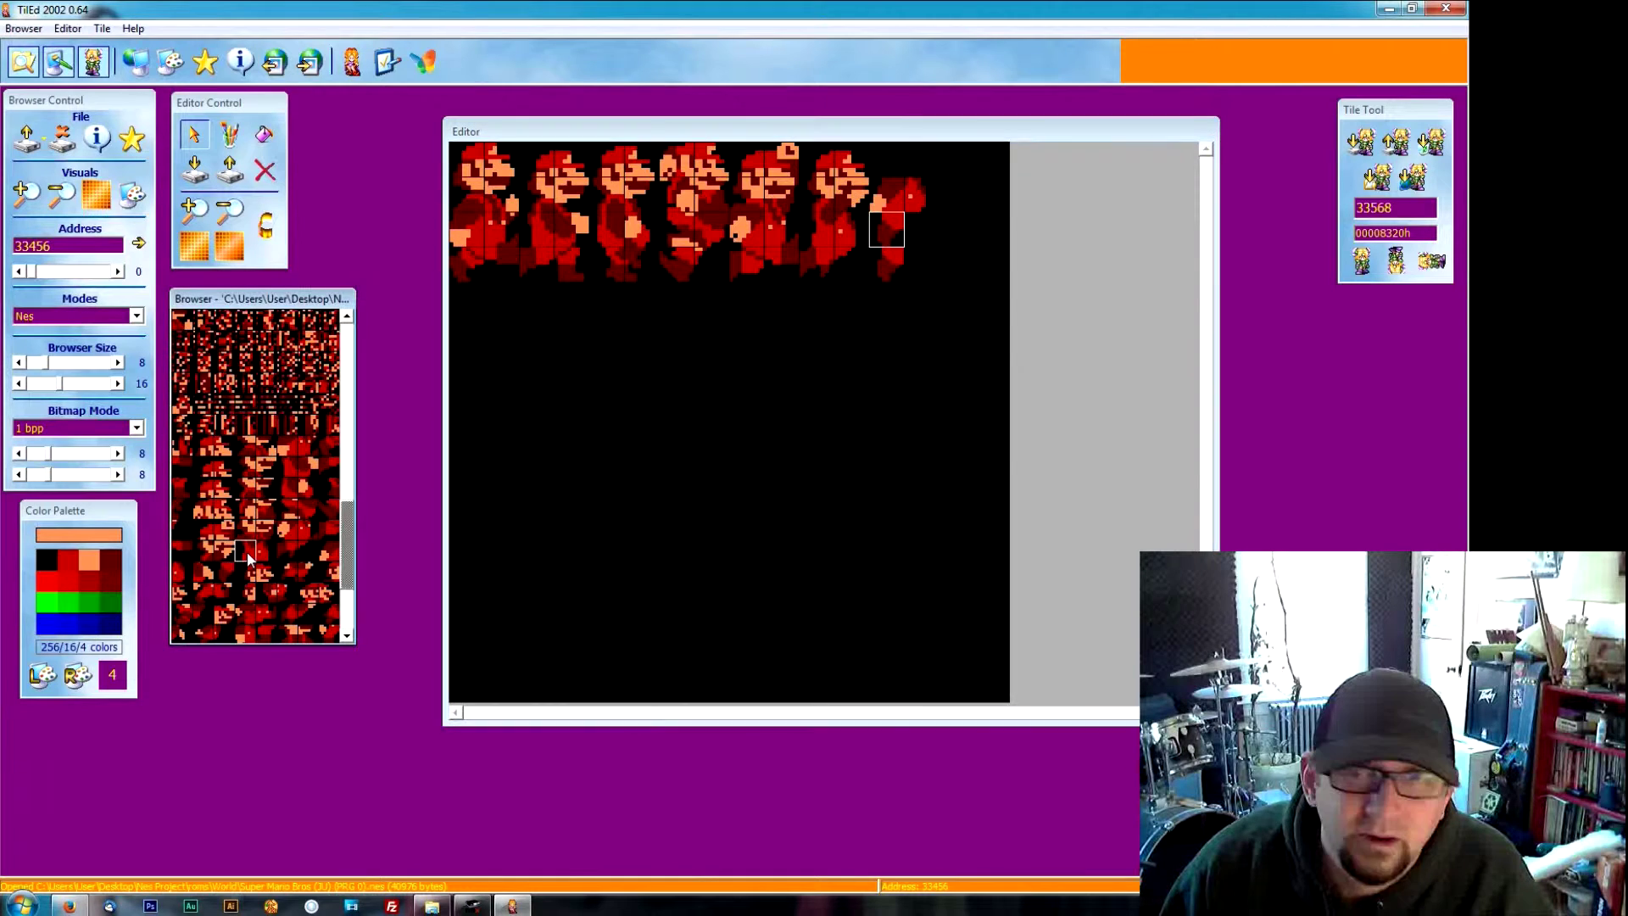
left_click(887, 229)
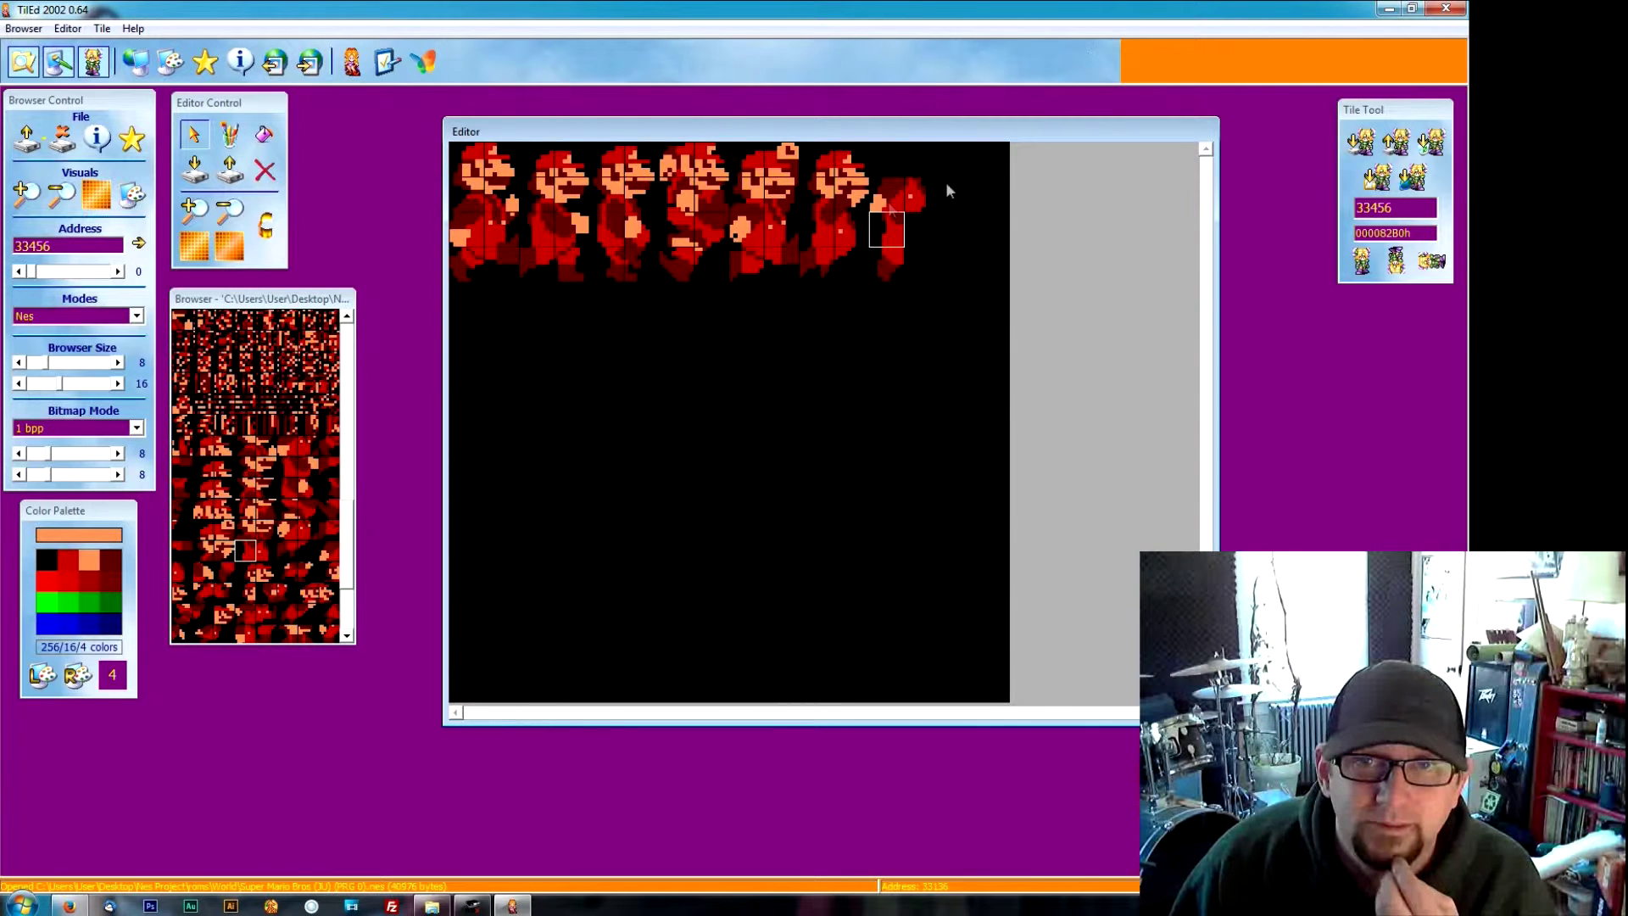
left_click(892, 188)
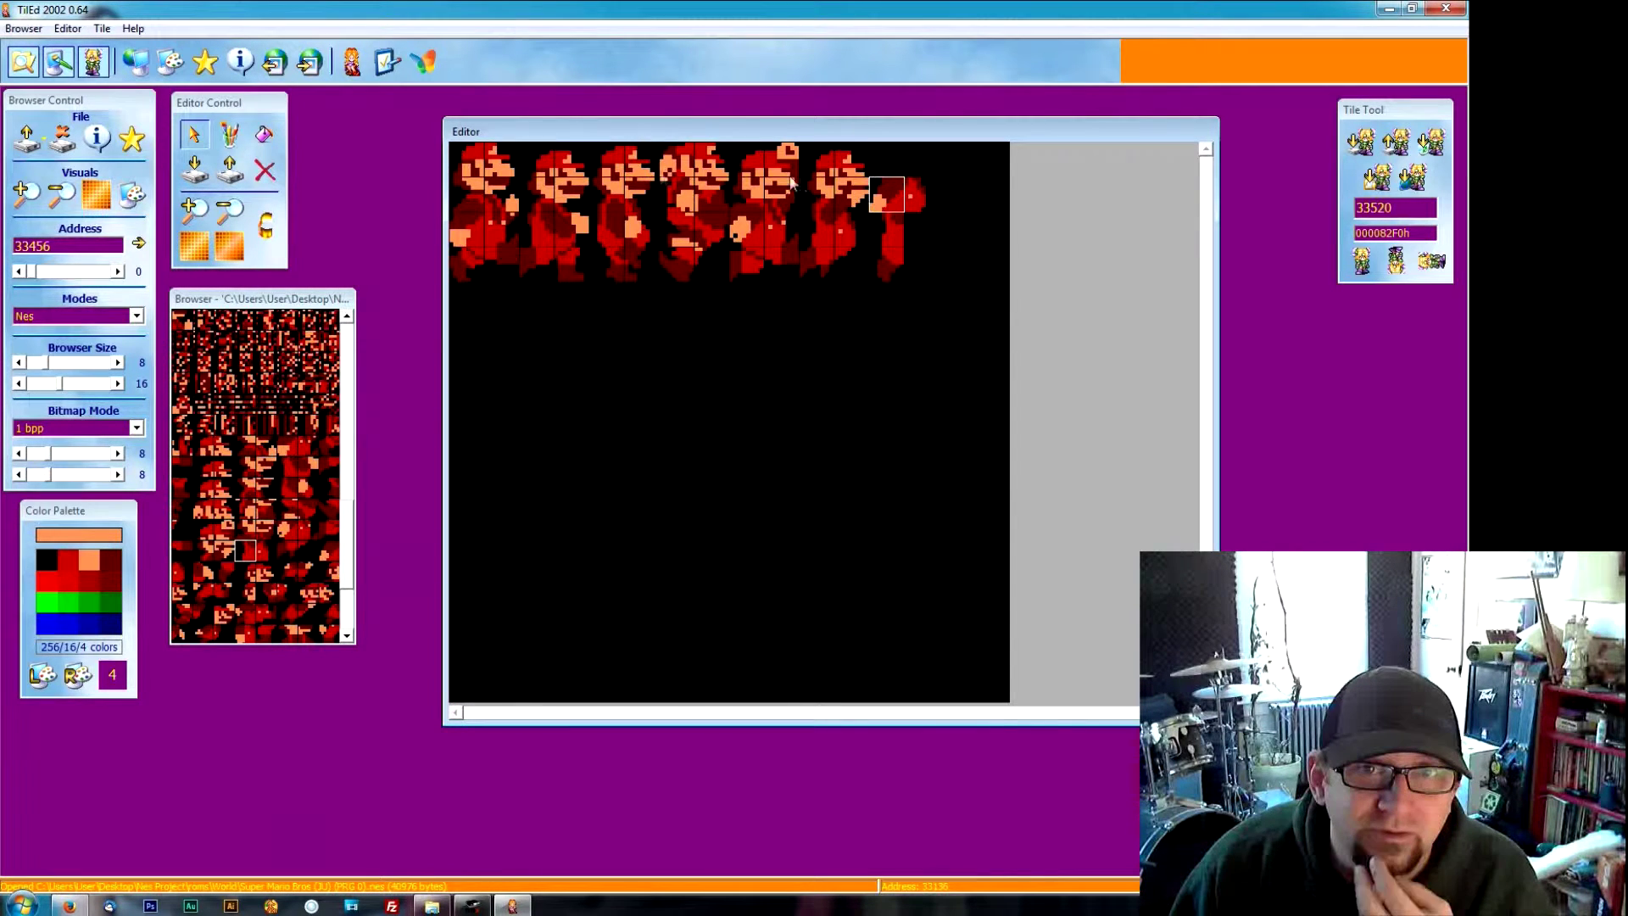
Step: Switch to the pixel pencil and zoom in closely on the Mario sprites
left_click(464, 170)
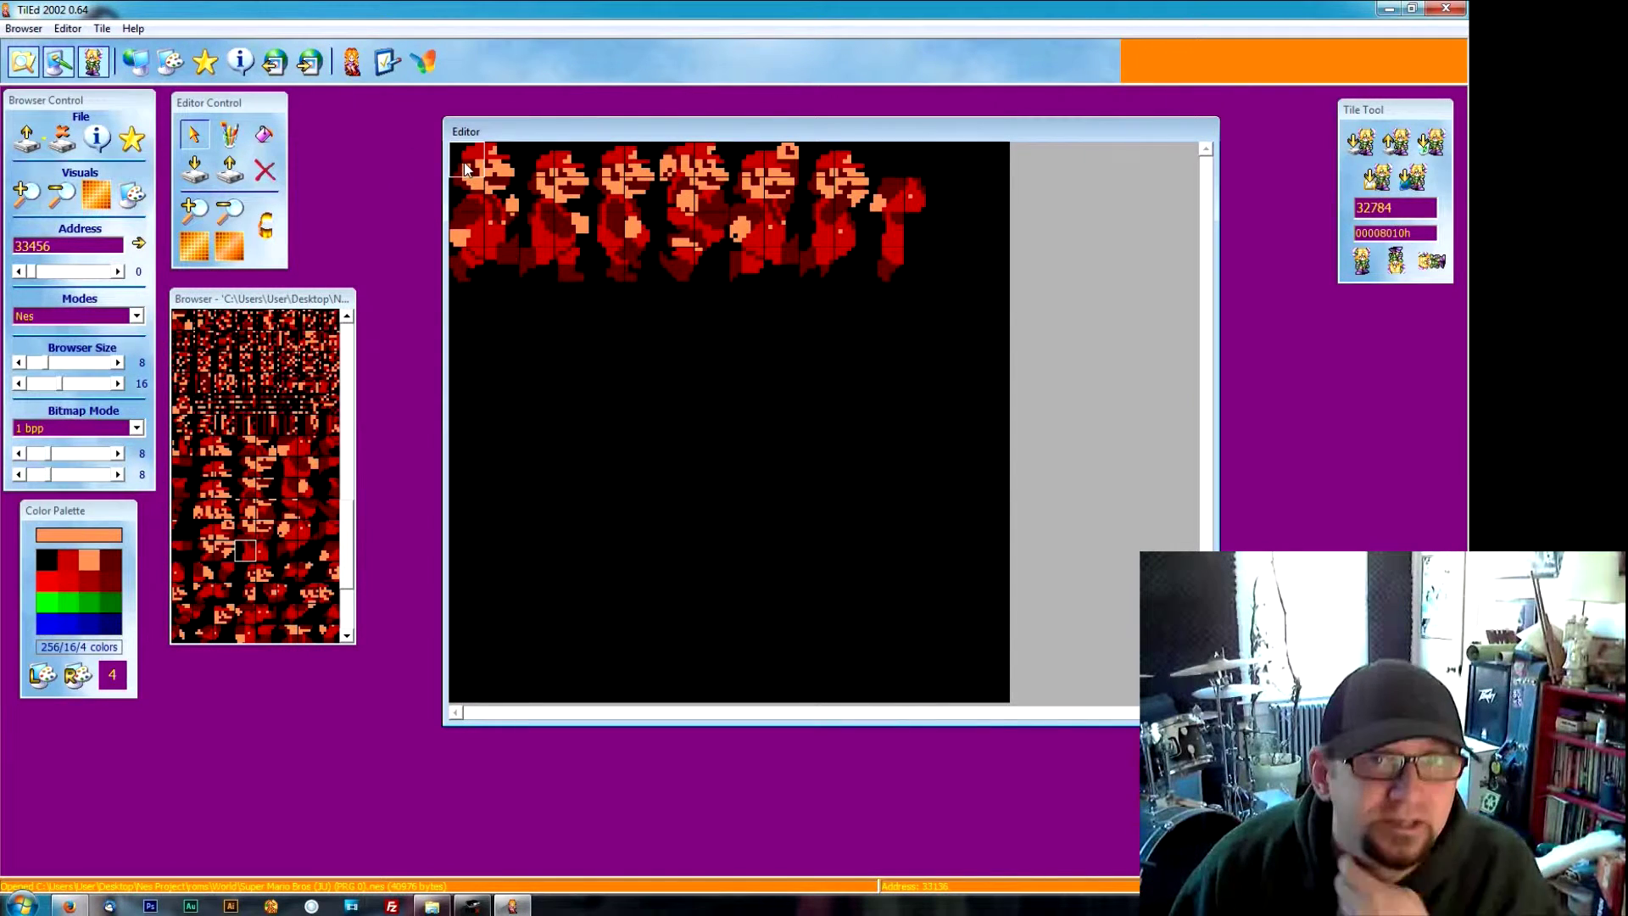
left_click(505, 308)
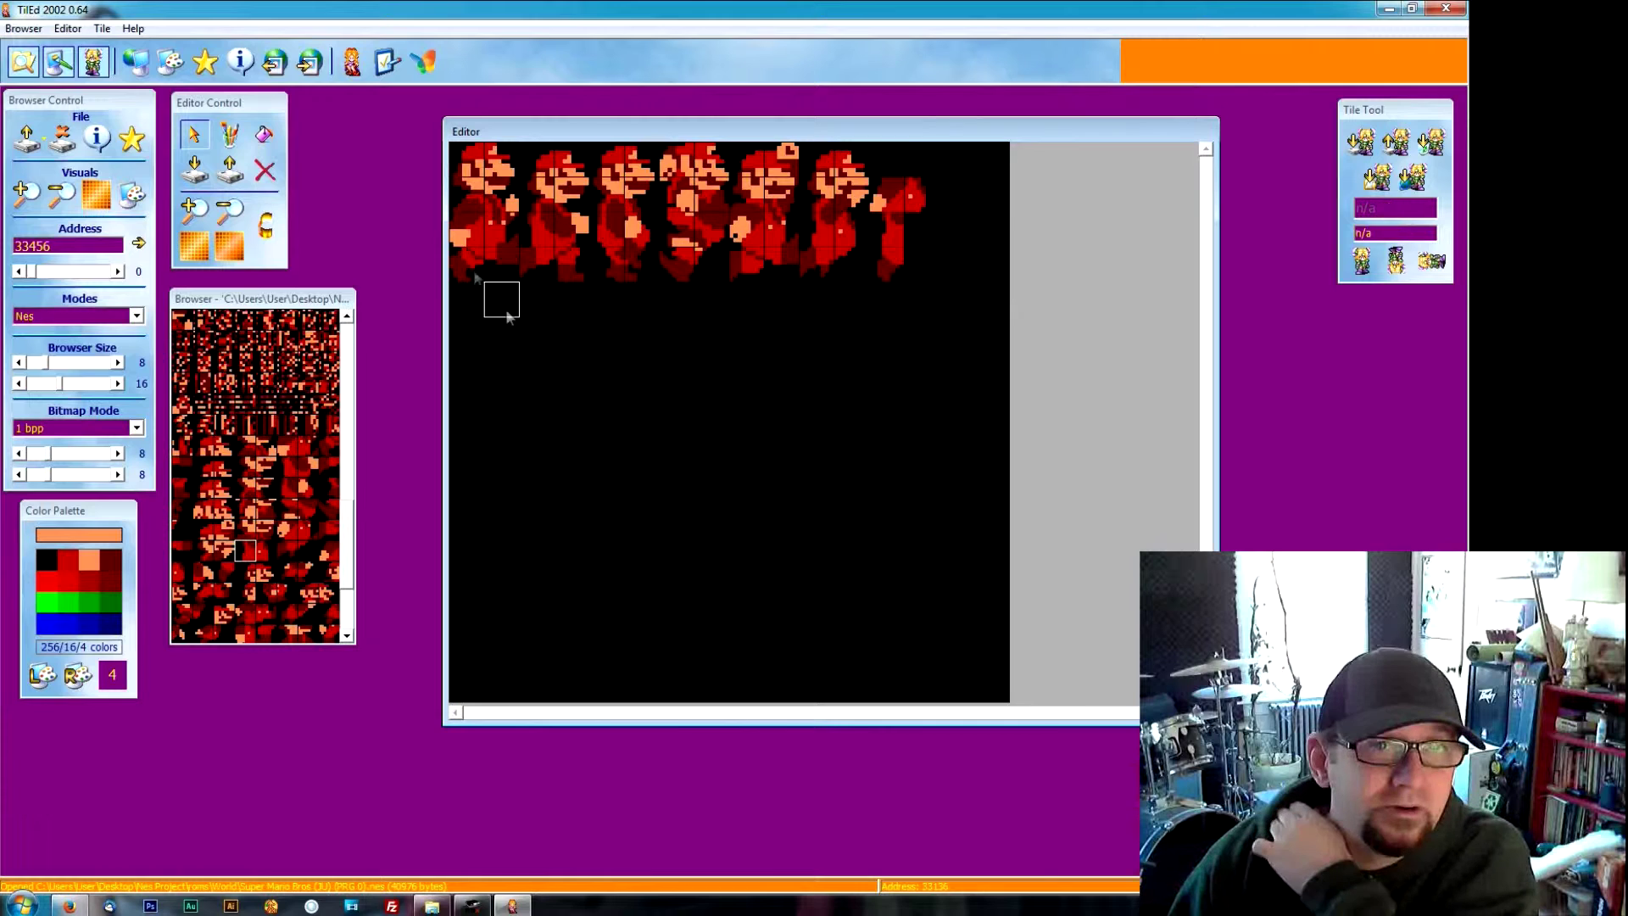
left_click(237, 139)
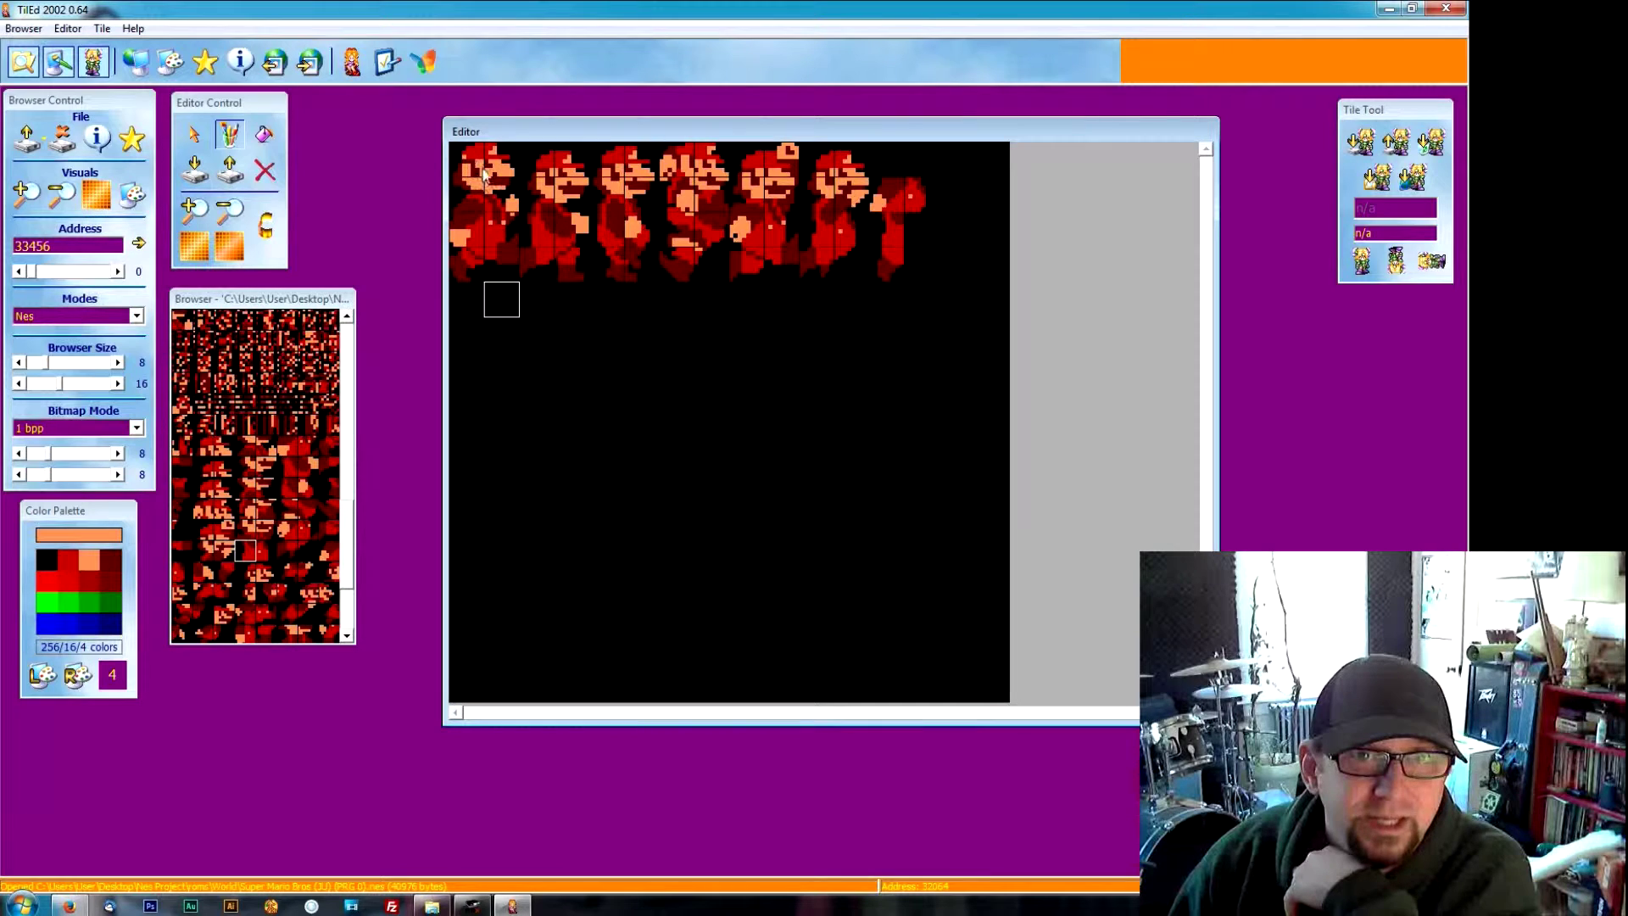
left_click(201, 211)
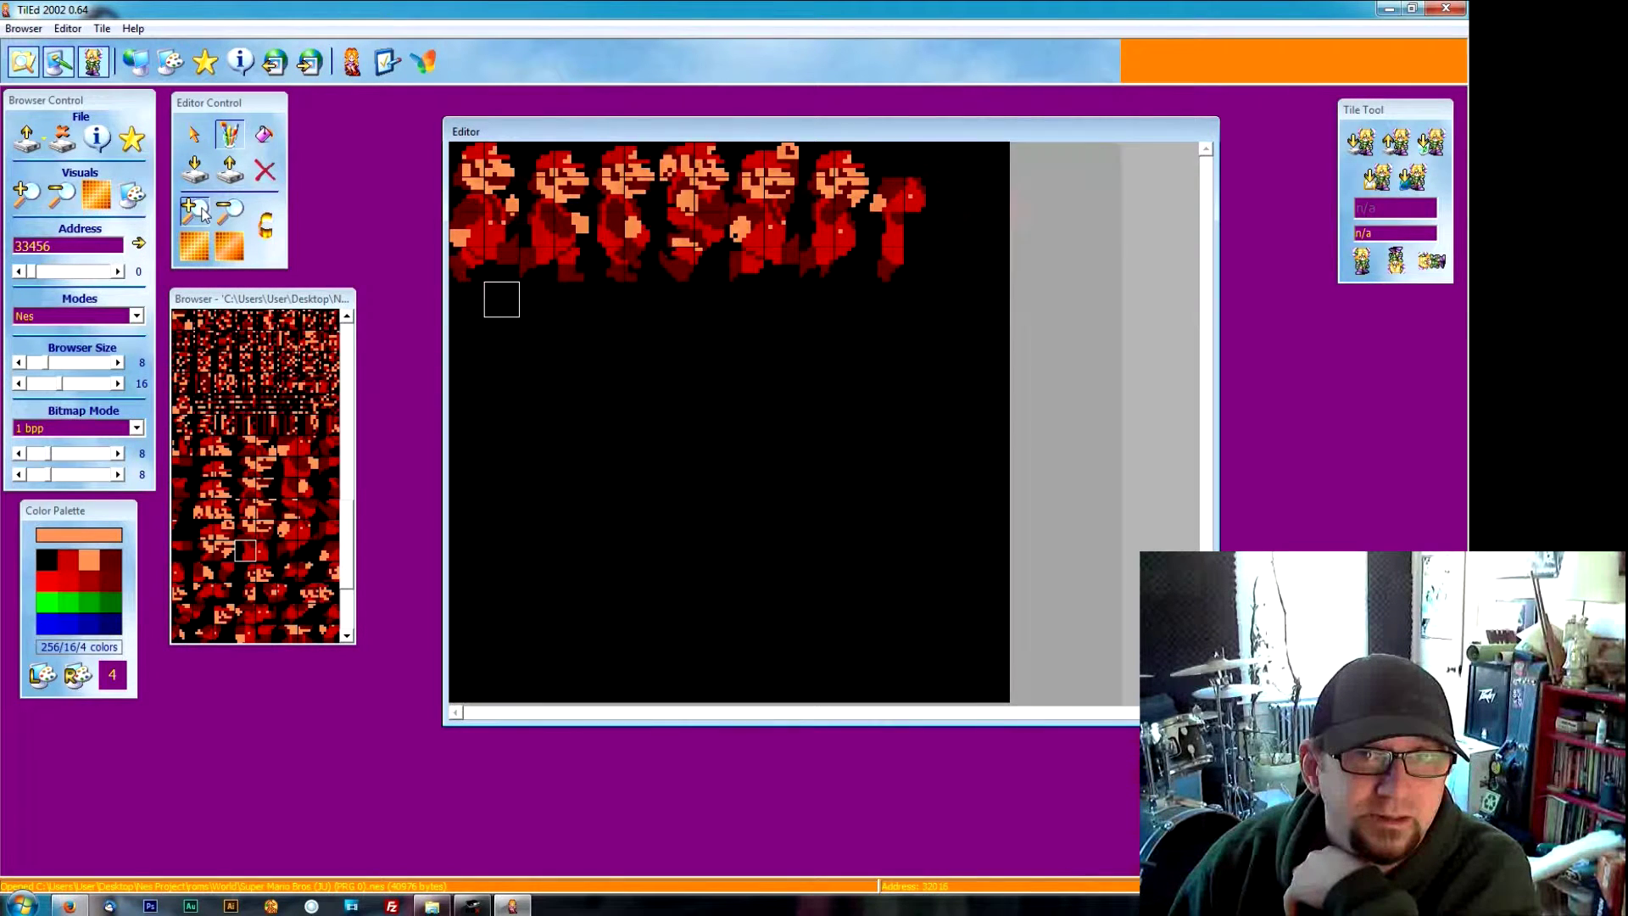
left_click(201, 211)
left_click(201, 211)
left_click(201, 211)
left_click(201, 211)
left_click(201, 211)
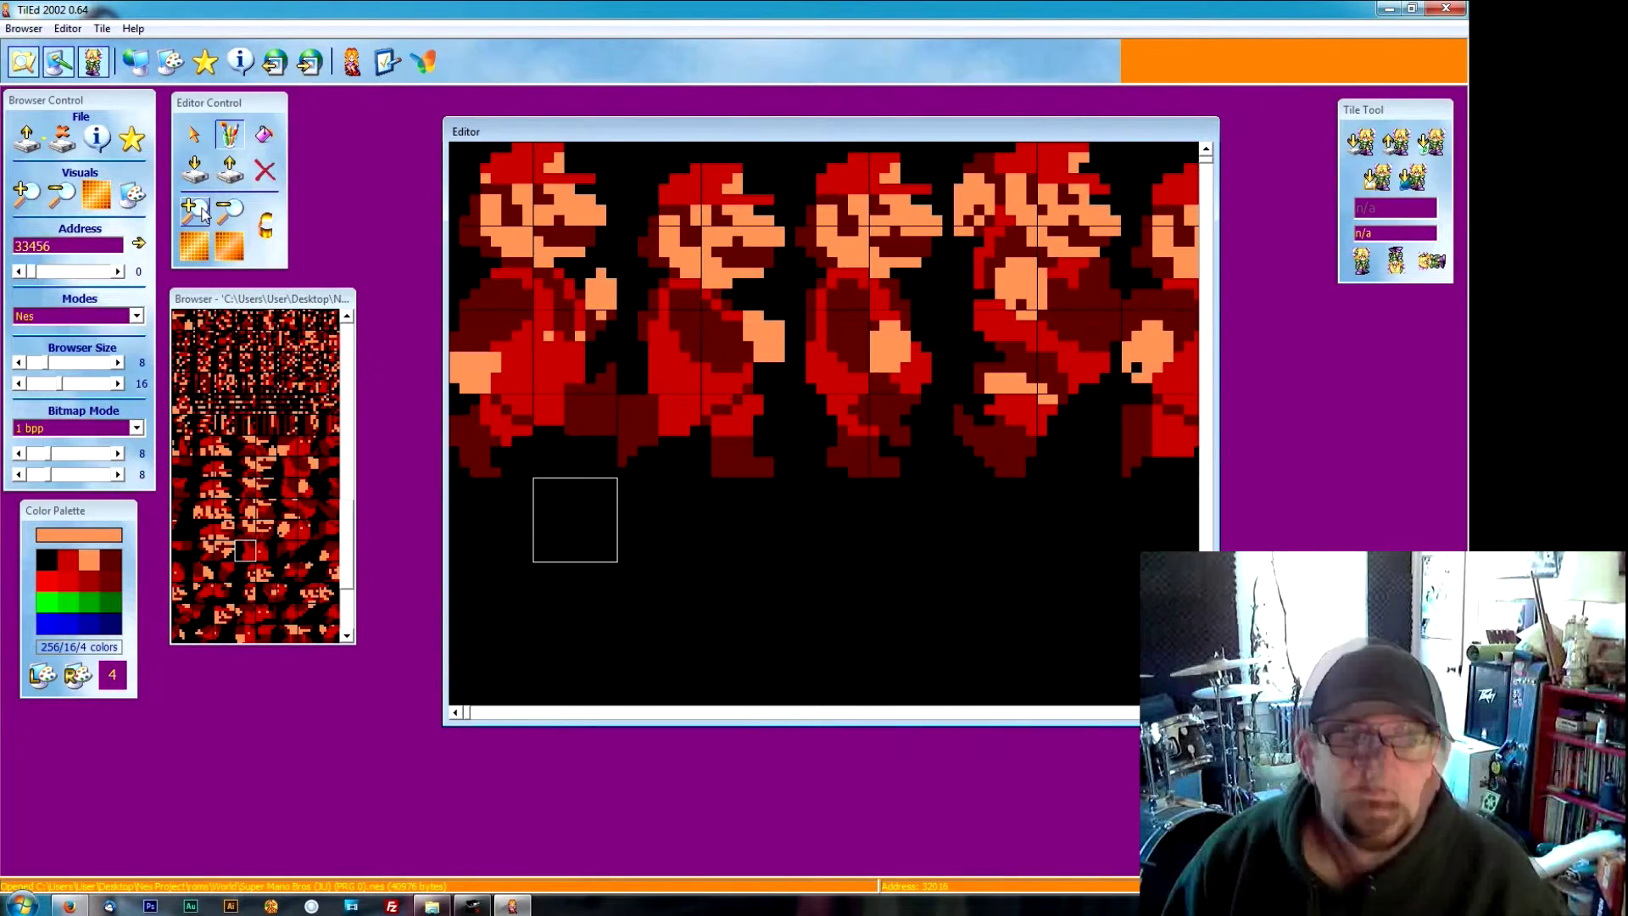
left_click(200, 211)
left_click(201, 212)
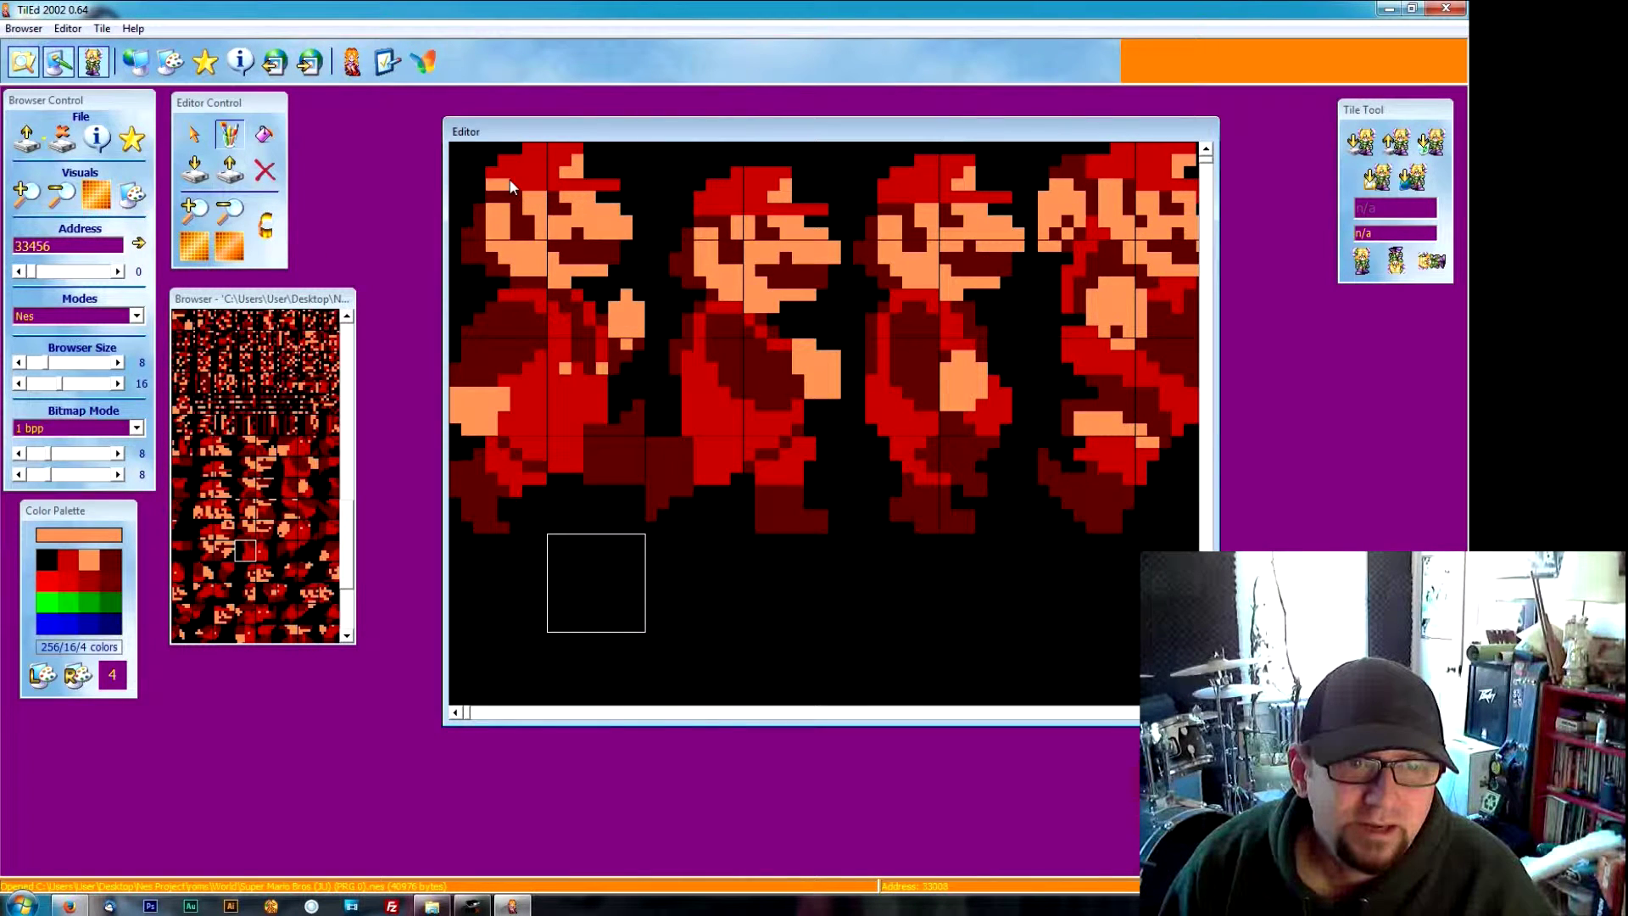
Step: Paint skin colour over the first Mario's cap and blacken the cap's top row
left_click_drag(519, 188, 537, 185)
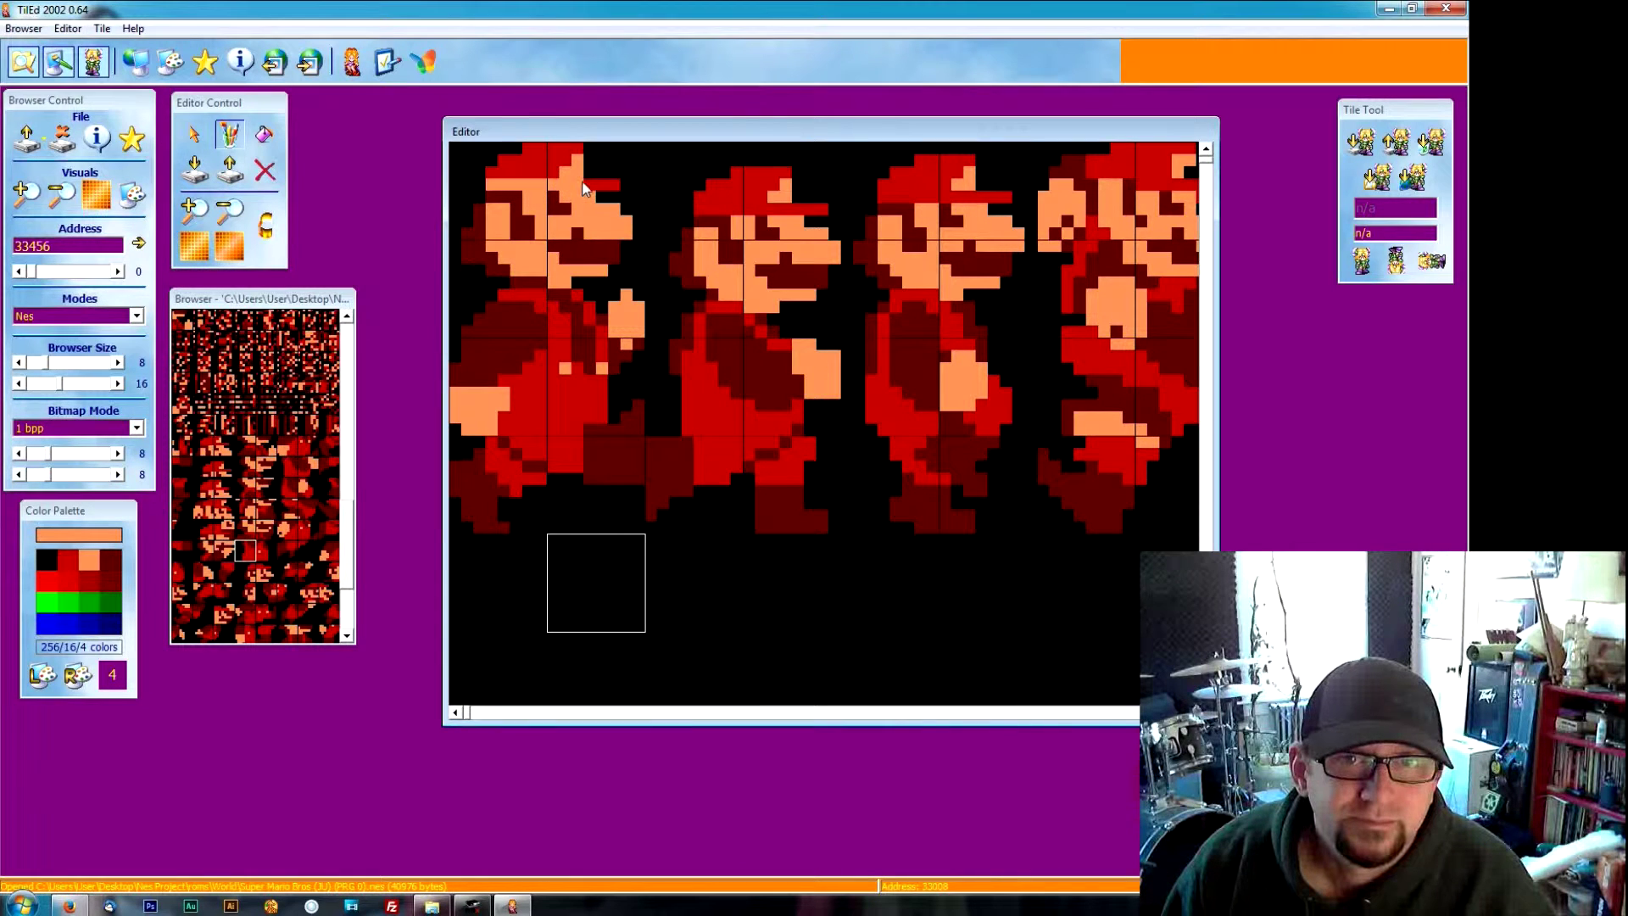
left_click(53, 563)
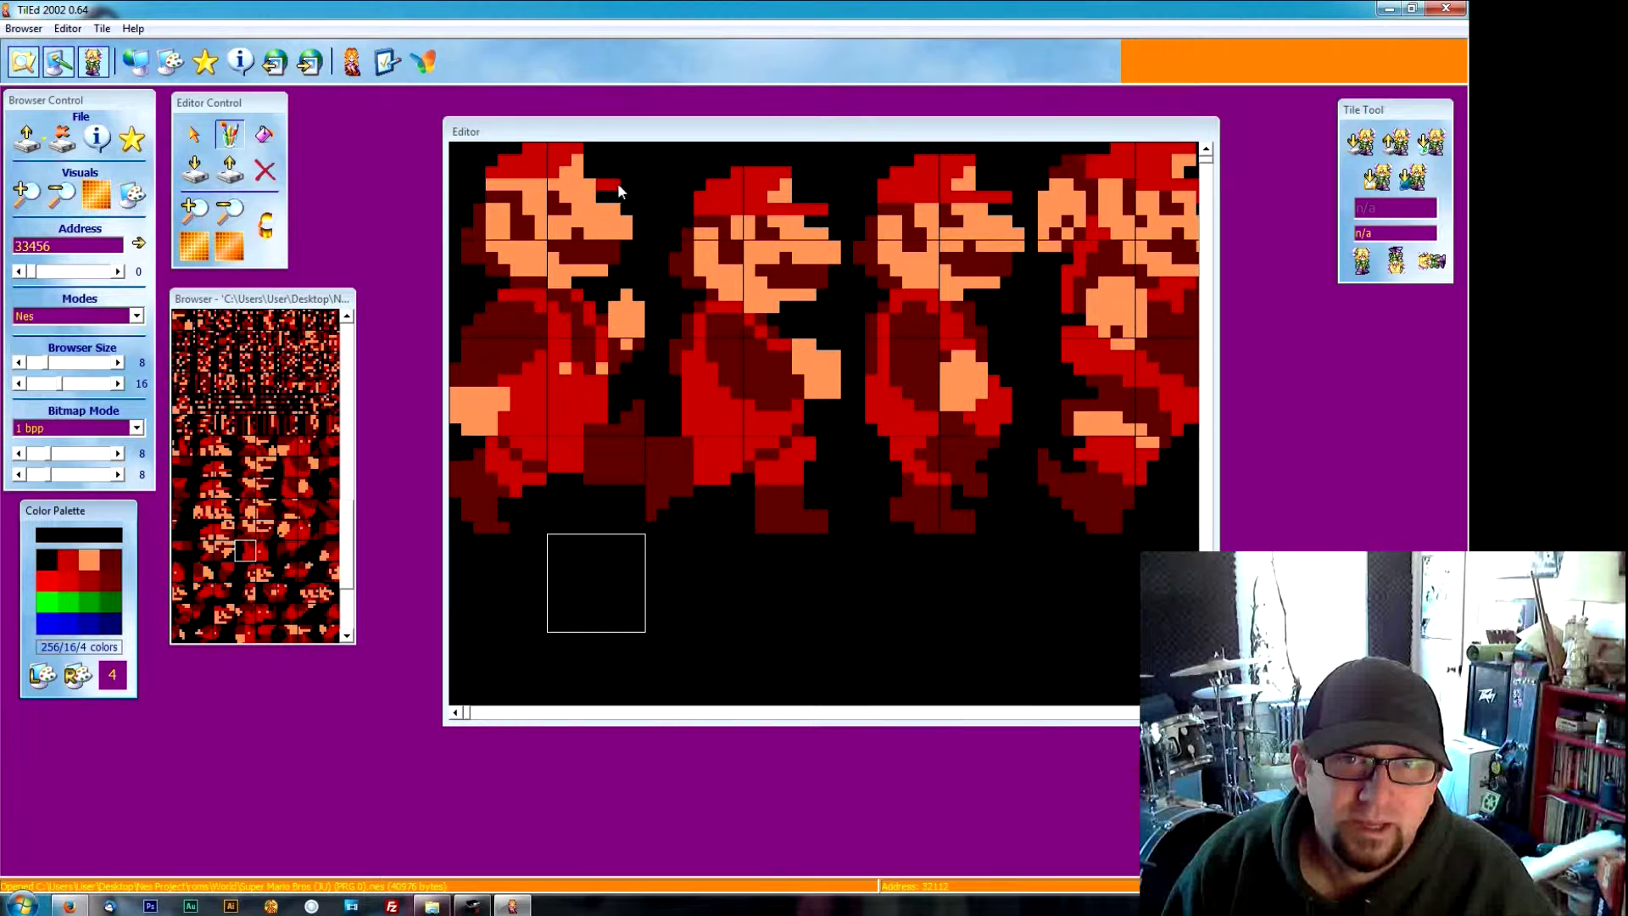
left_click(607, 184)
mouse_move(594, 154)
left_mouse_down()
mouse_move(555, 154)
mouse_move(579, 164)
mouse_move(555, 176)
mouse_move(492, 177)
mouse_move(526, 167)
left_mouse_up()
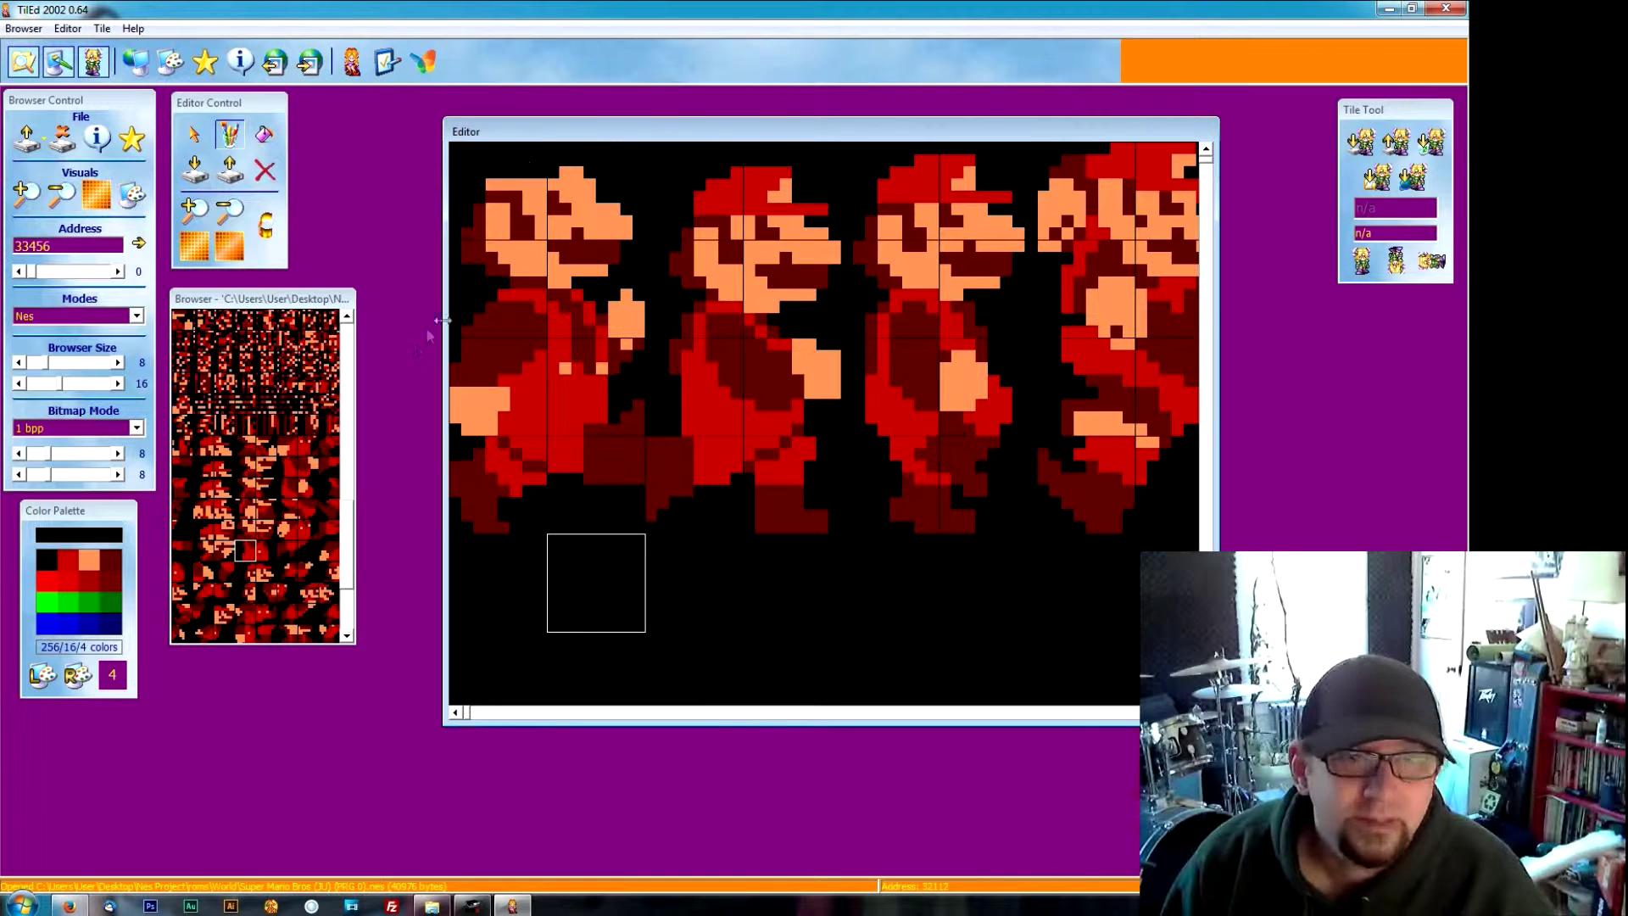
Step: Add skin-coloured pixels along the top and top-left of the first Mario's head
left_click(114, 560)
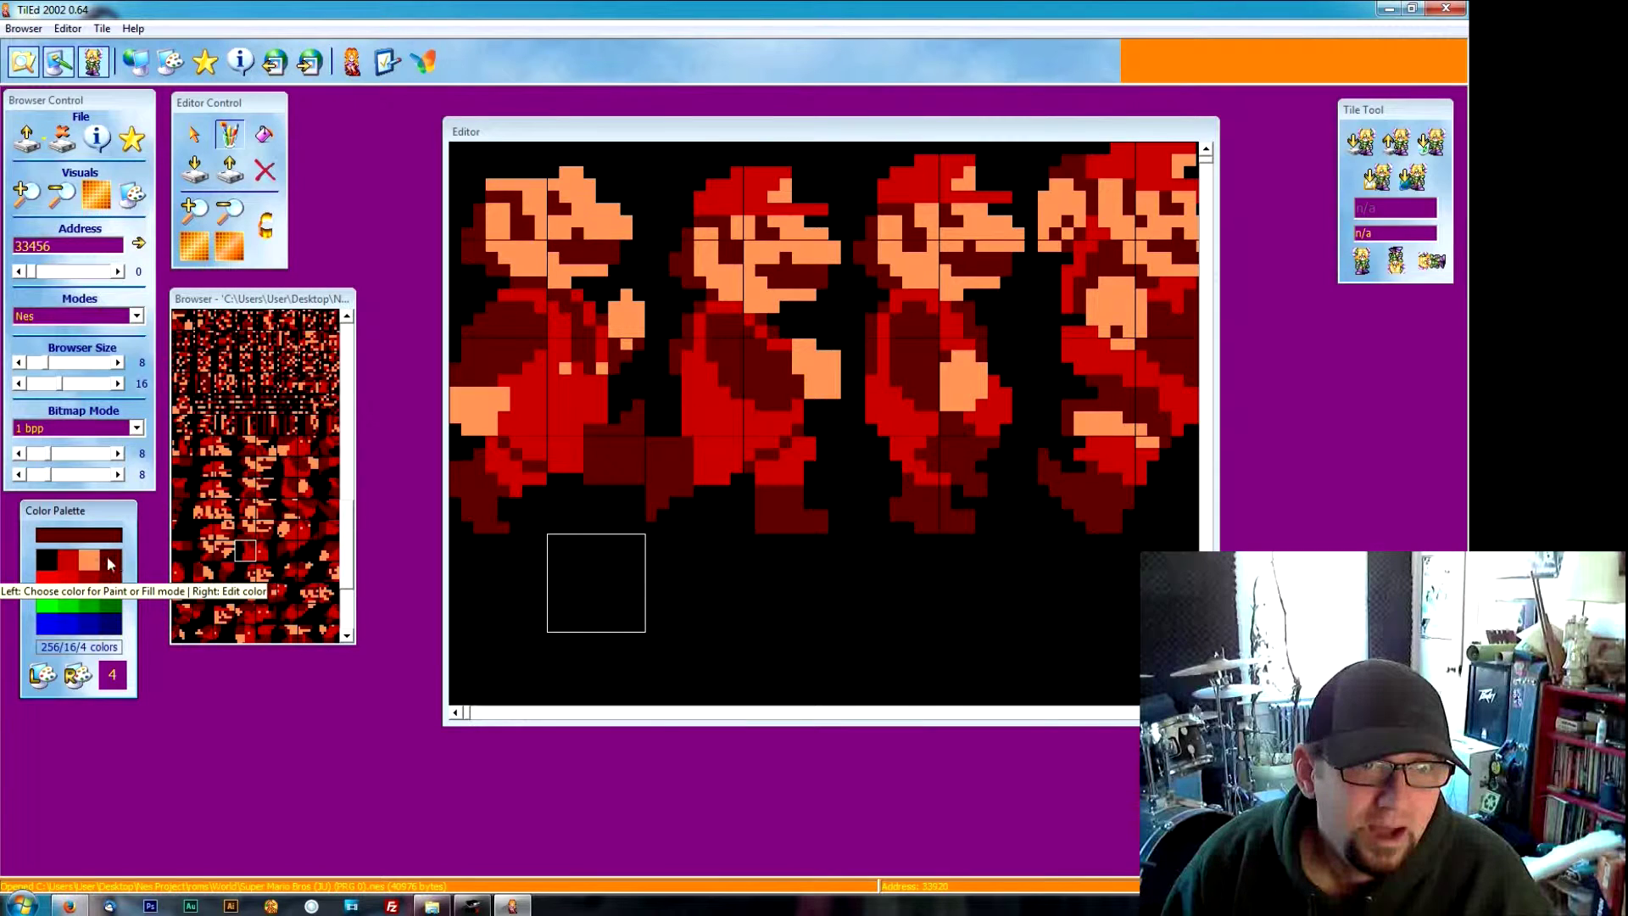
left_click(98, 562)
left_click(98, 563)
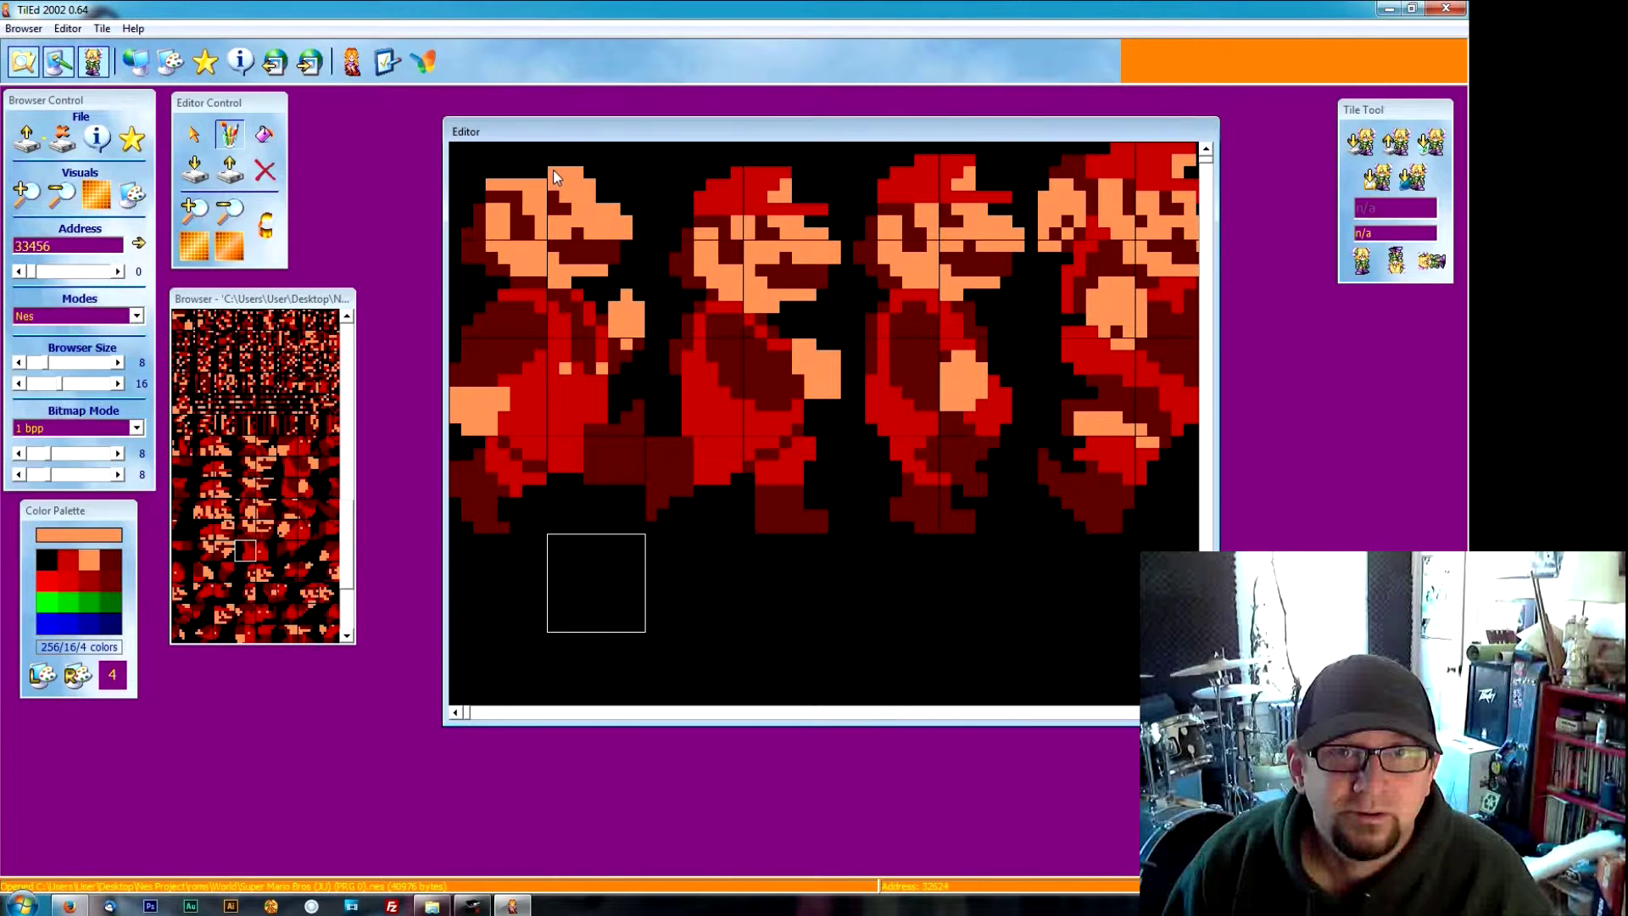
left_click(498, 180)
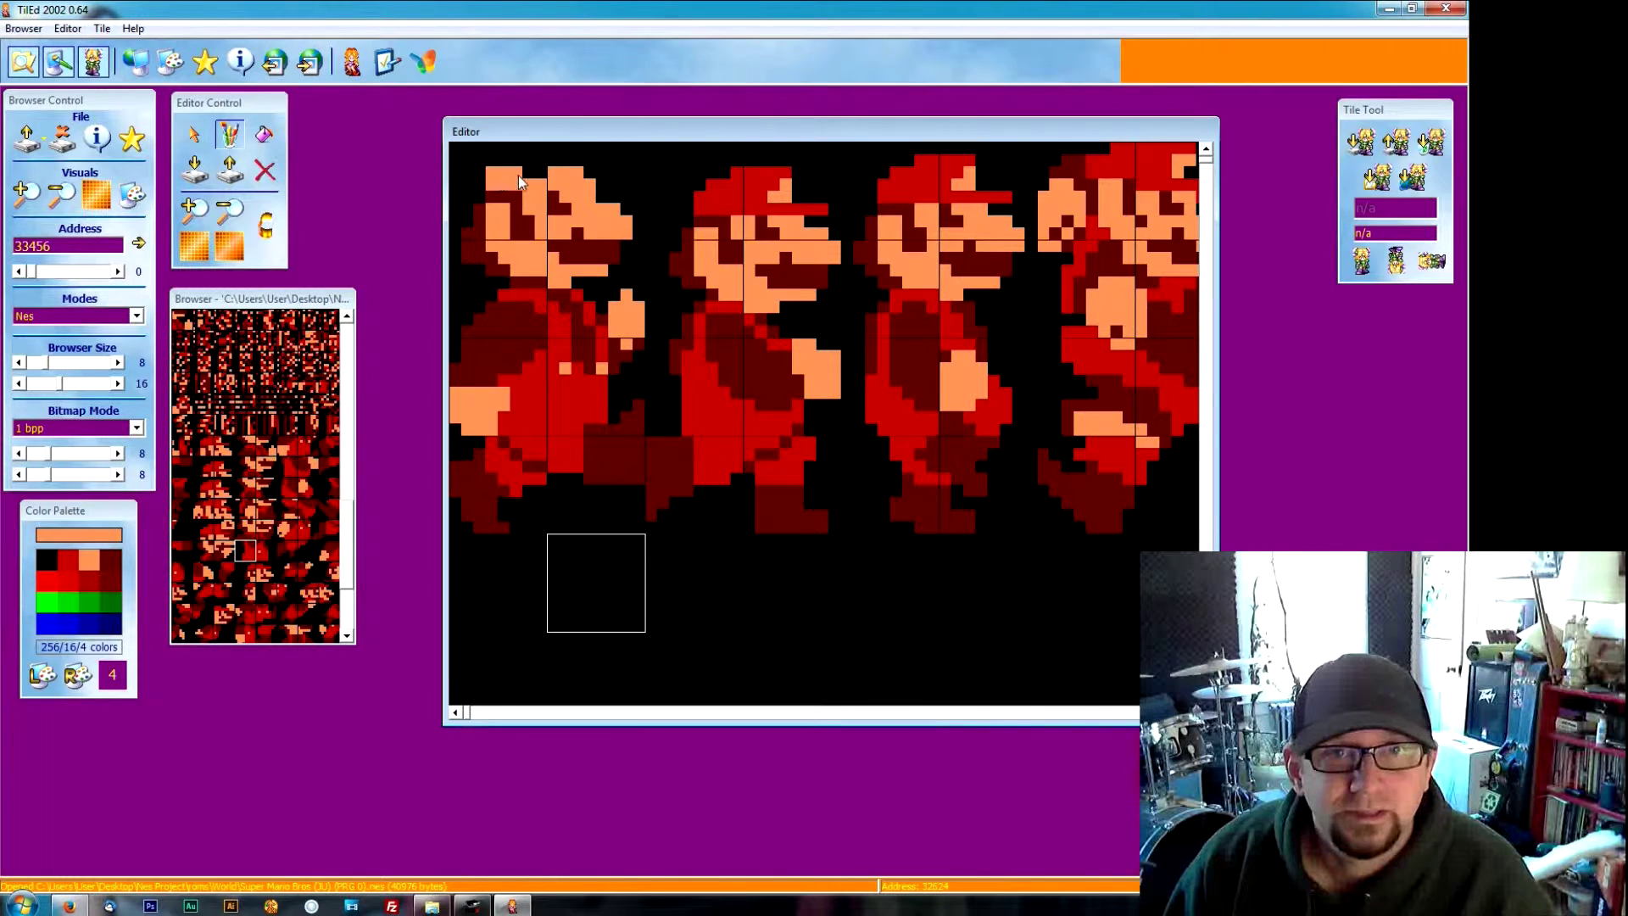
left_click_drag(529, 160, 567, 160)
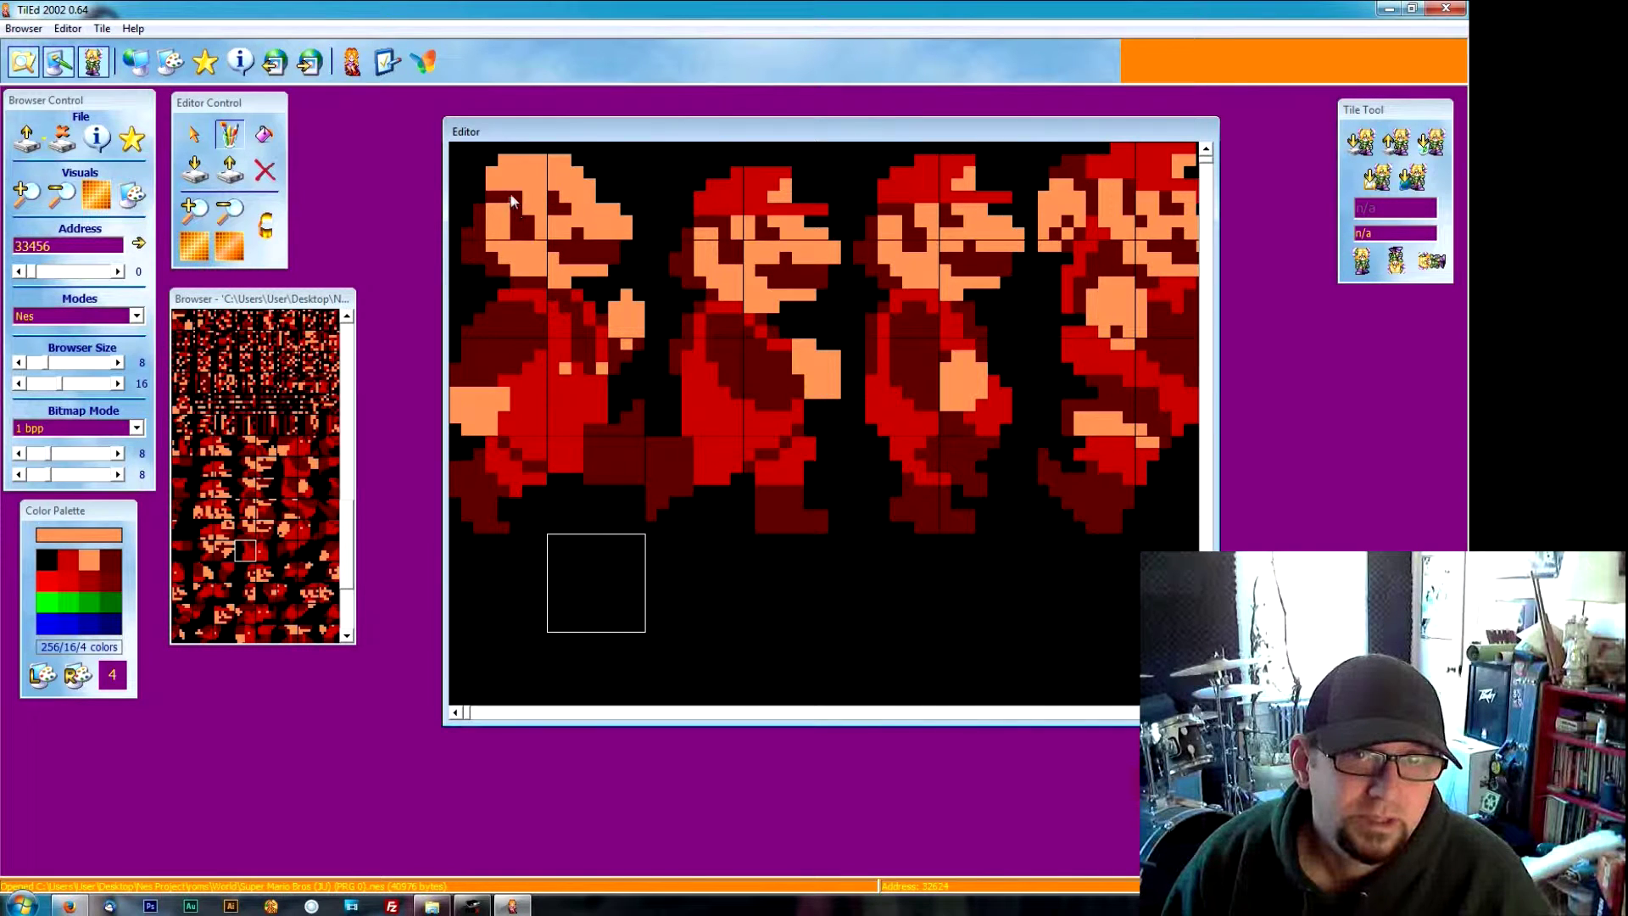
left_click(48, 562)
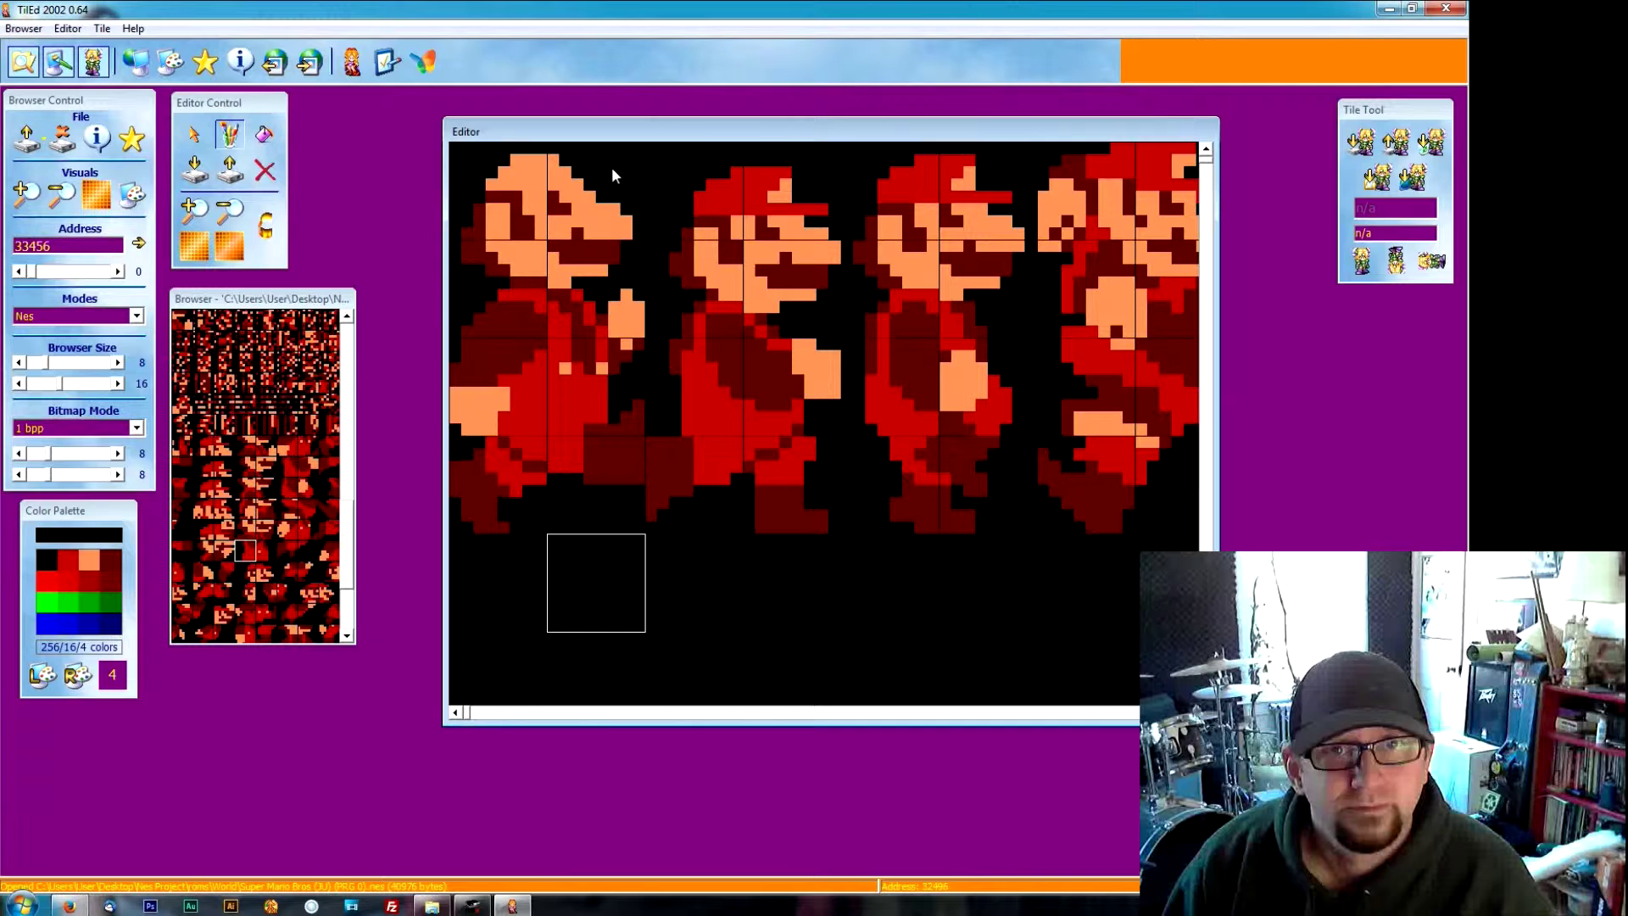
left_click(91, 560)
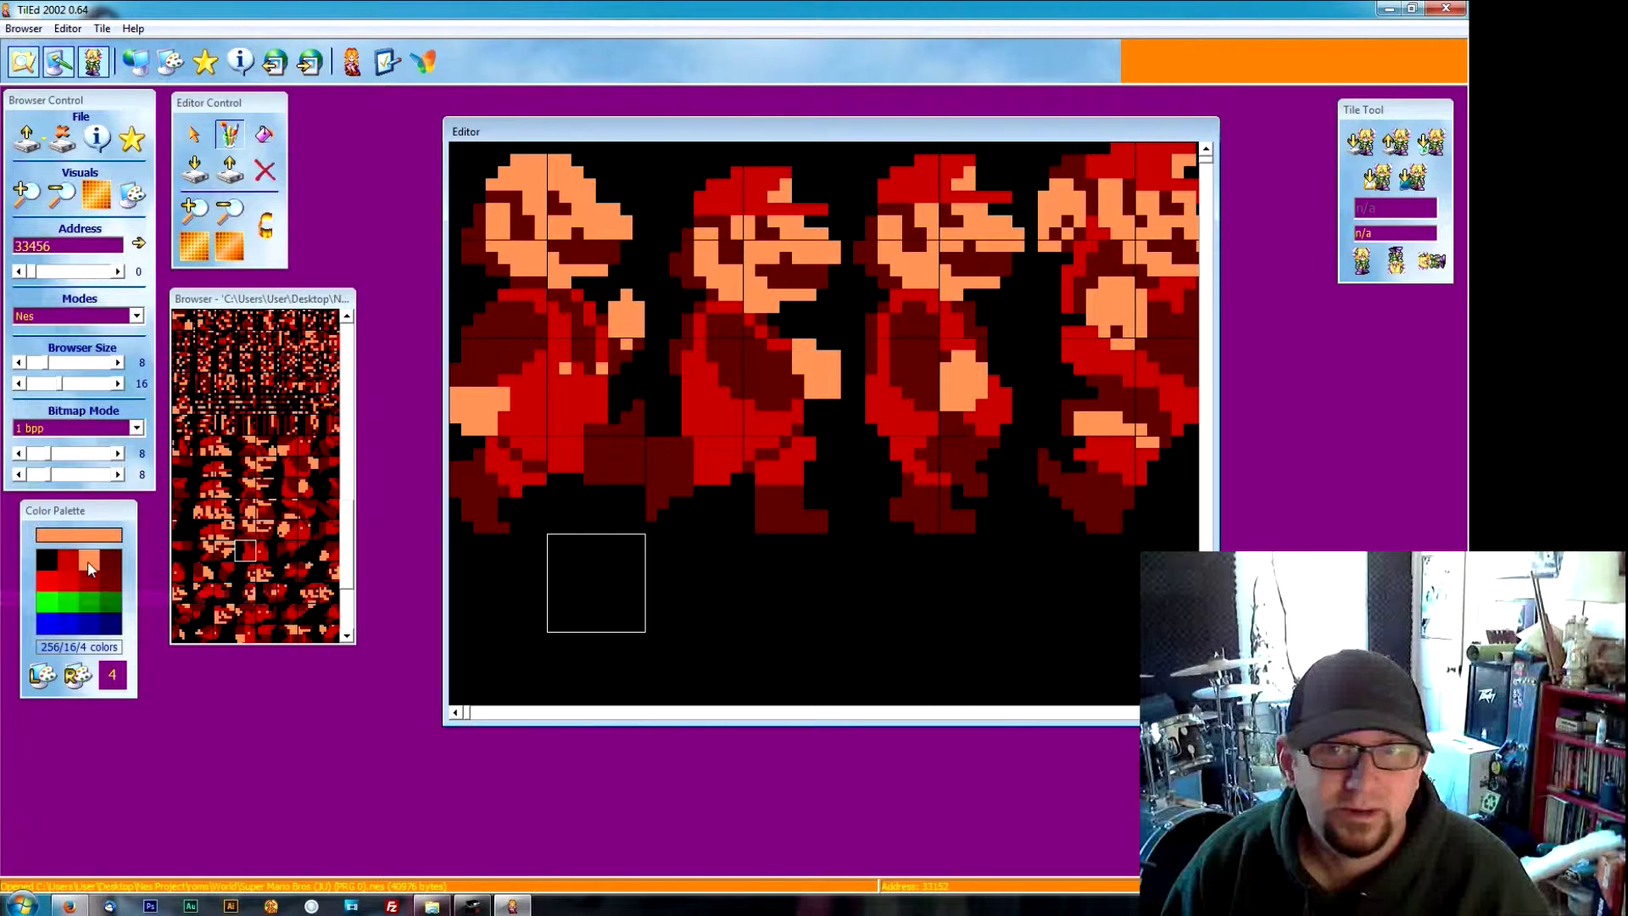
Step: Blacken the second Mario's brim tip and cover its red cap with skin colour
left_click(47, 561)
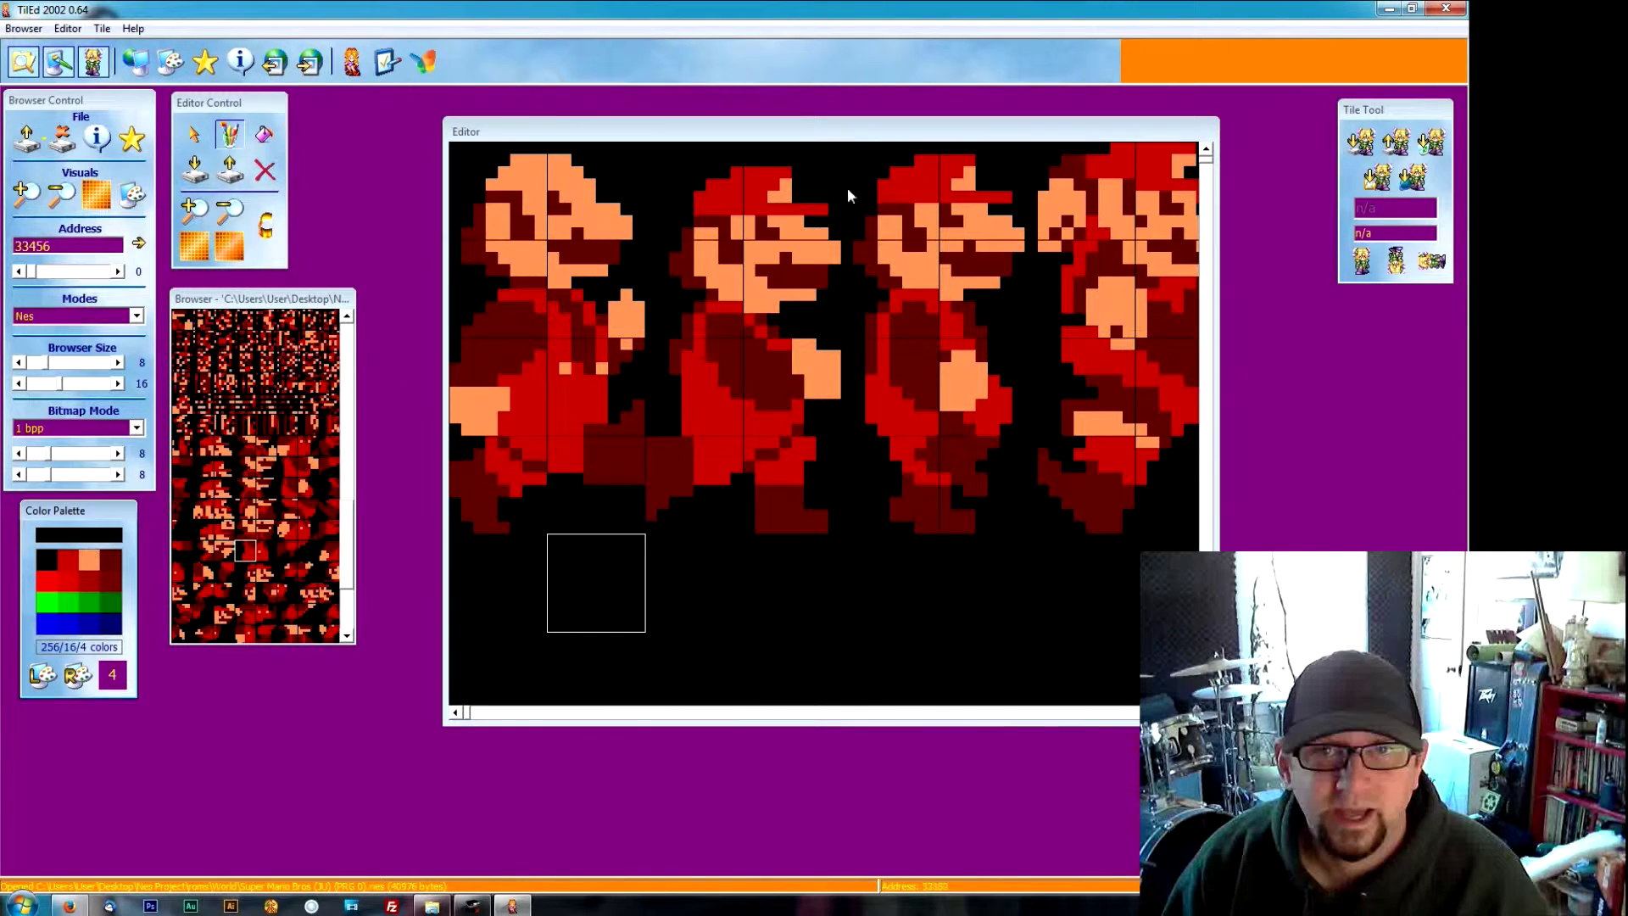
left_click(821, 211)
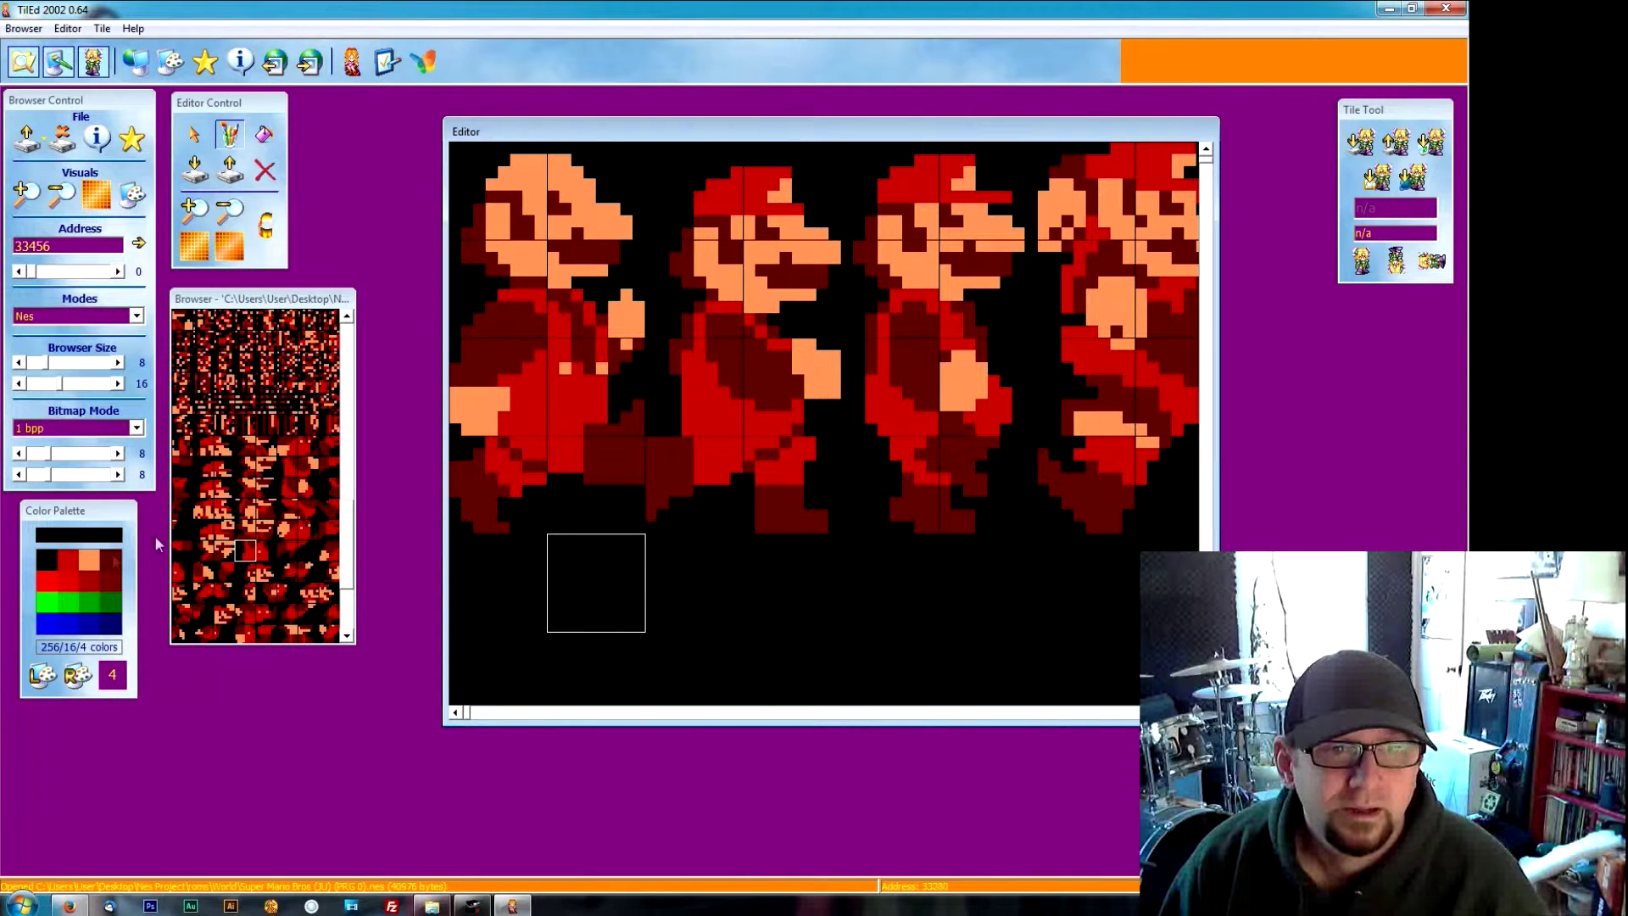
left_click(89, 573)
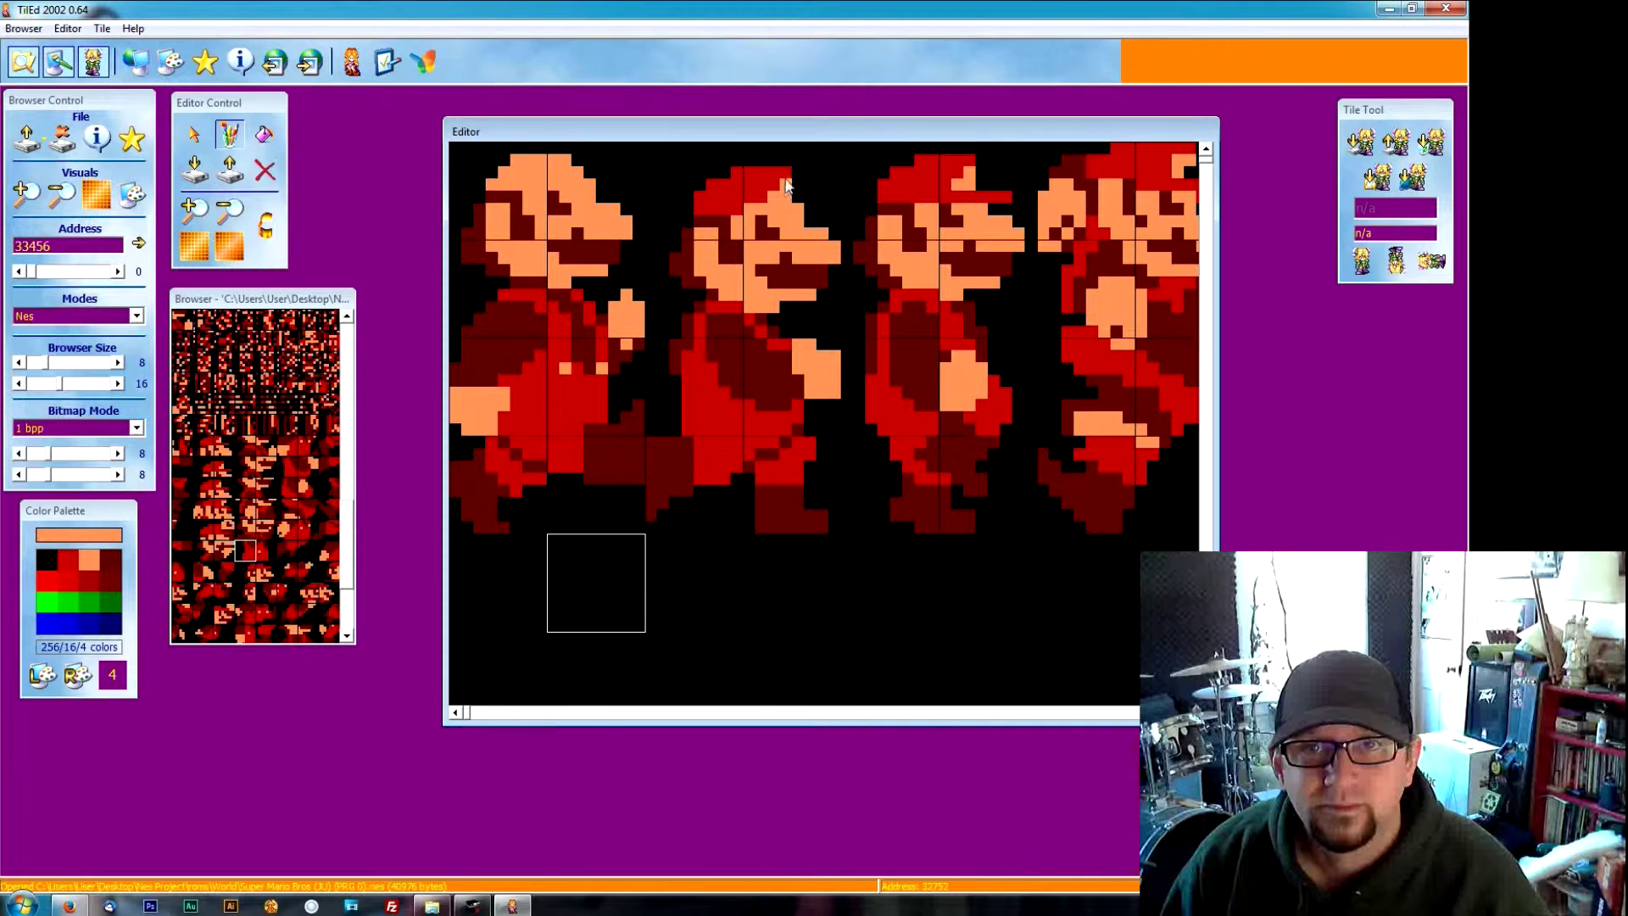
left_click(787, 185)
mouse_move(740, 175)
left_mouse_down()
mouse_move(767, 190)
mouse_move(730, 214)
mouse_move(700, 203)
left_mouse_up()
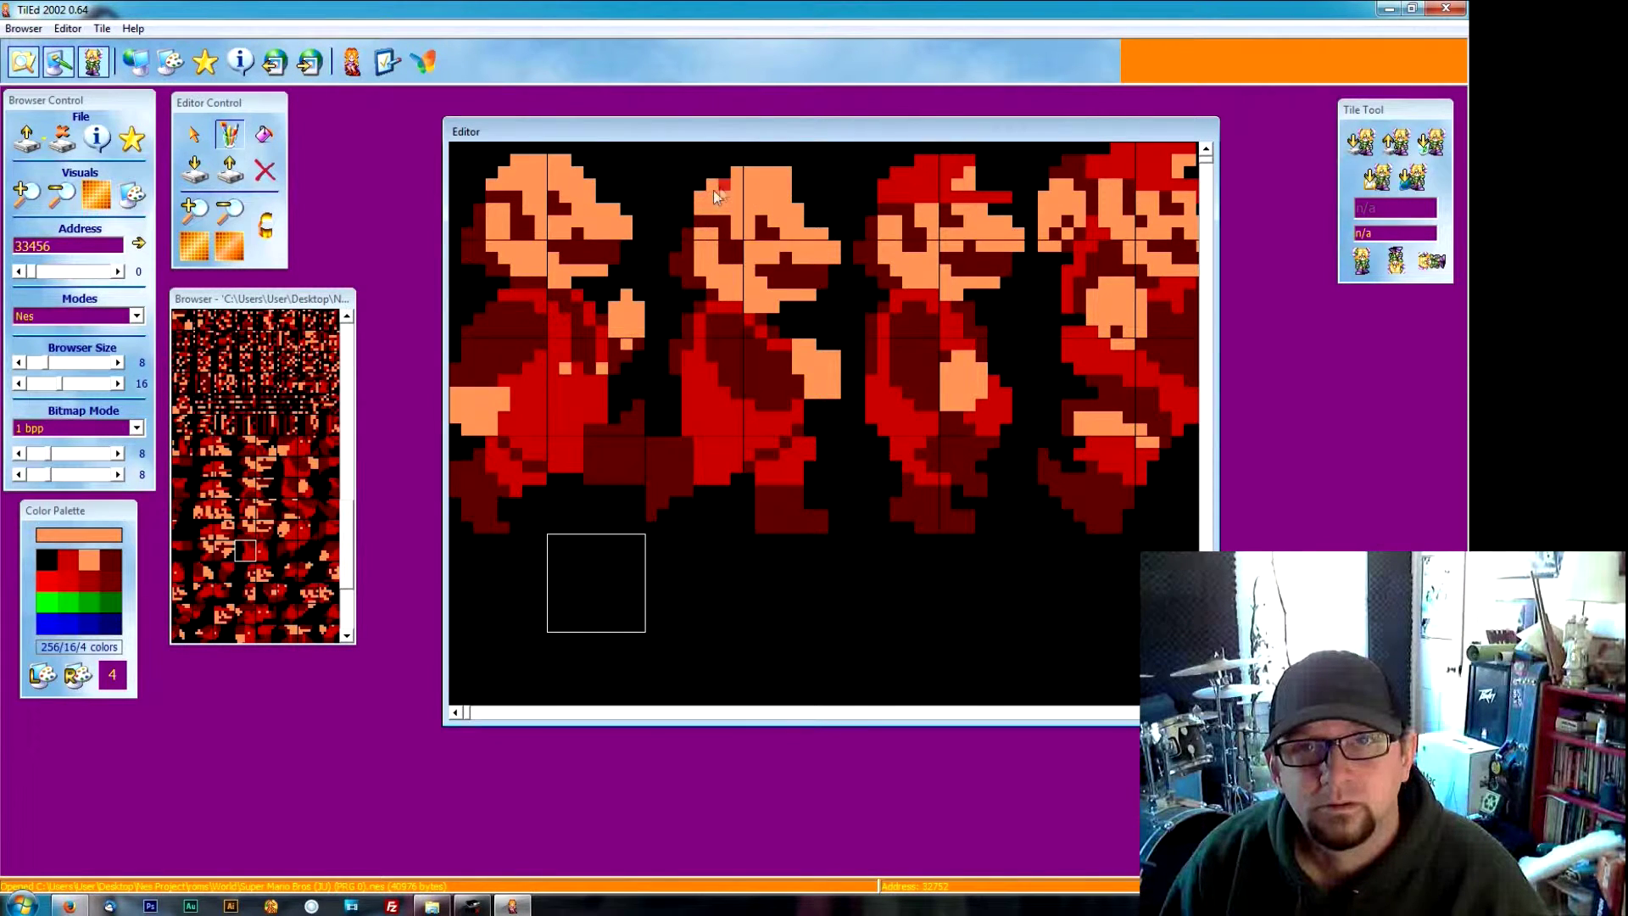
left_click(725, 186)
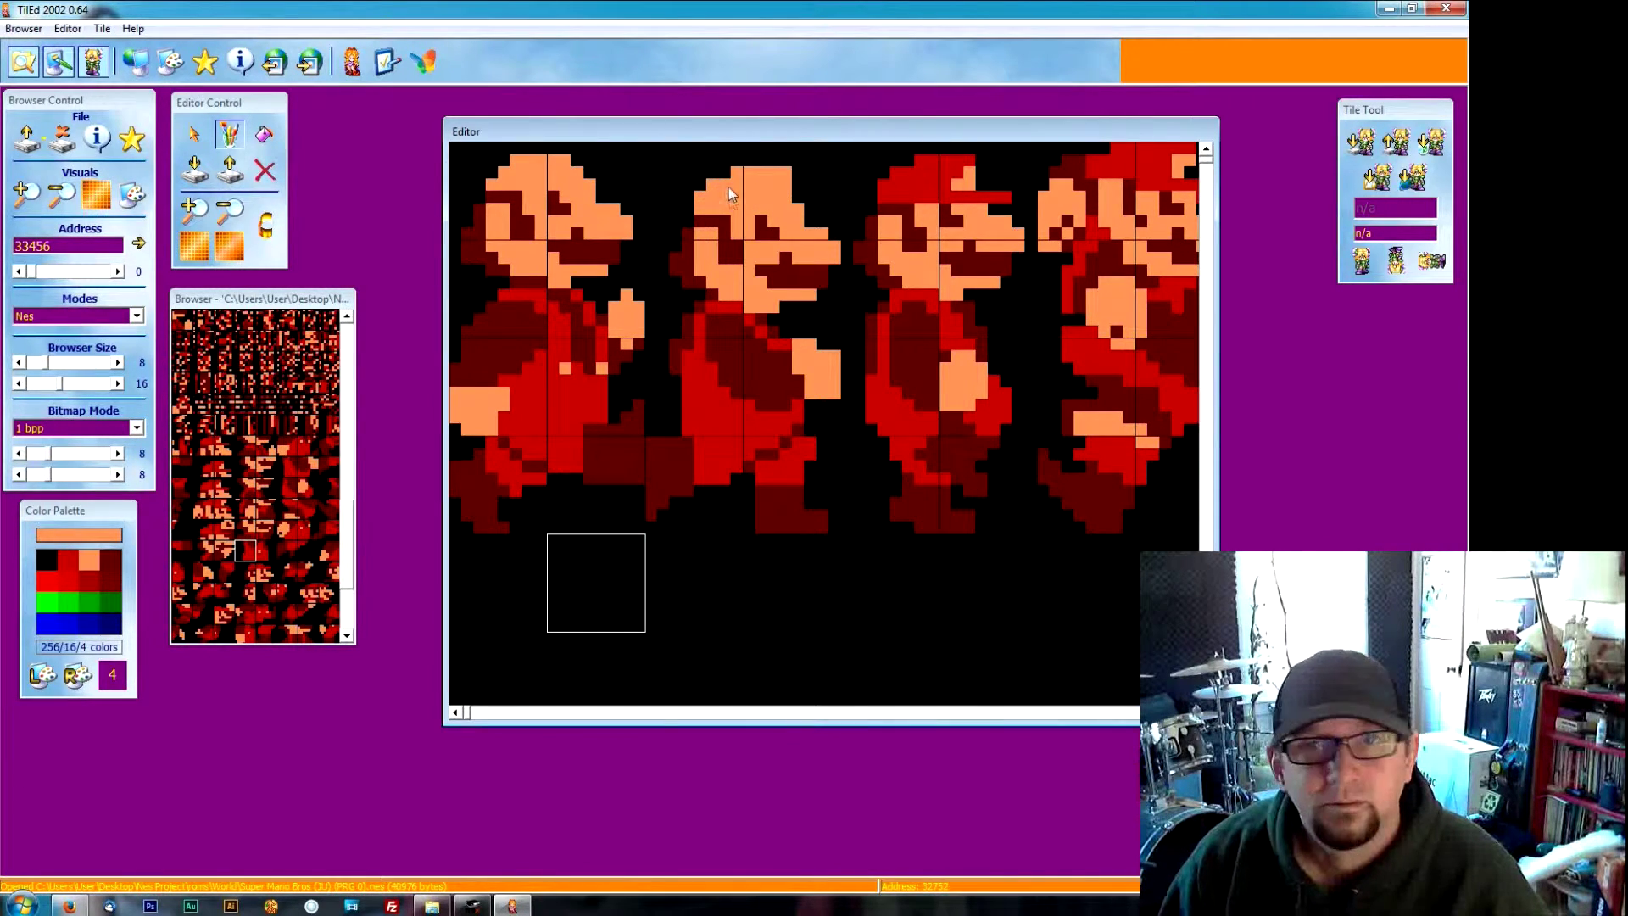
Step: Sample black from the background and paint out the bump atop the second Mario's head
left_click(44, 561)
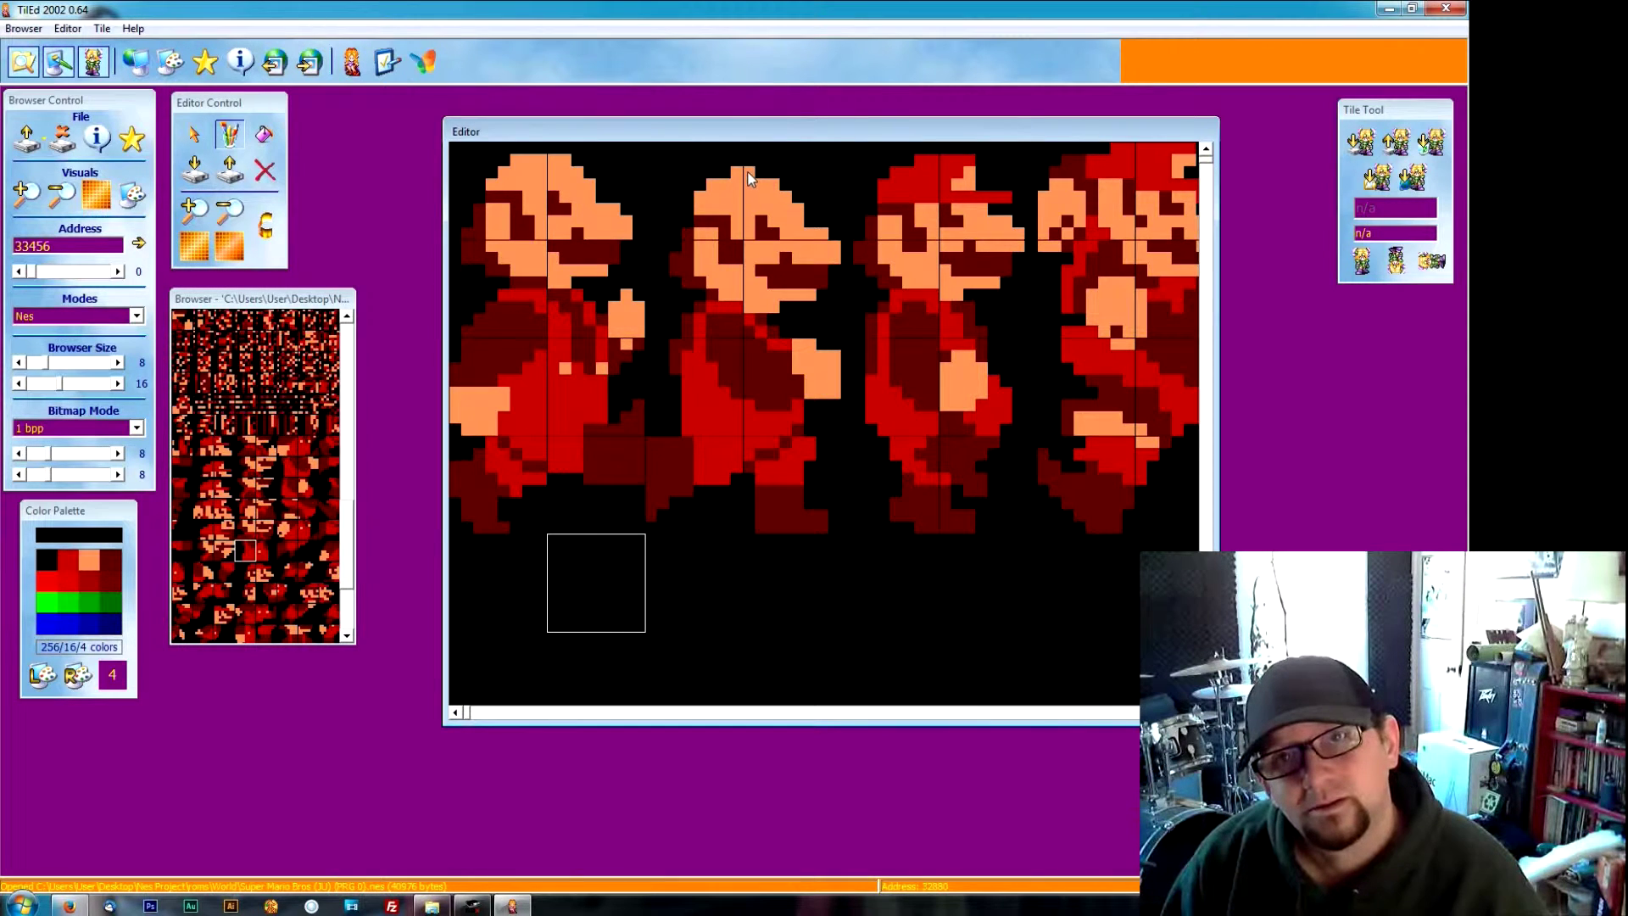
left_click(89, 560)
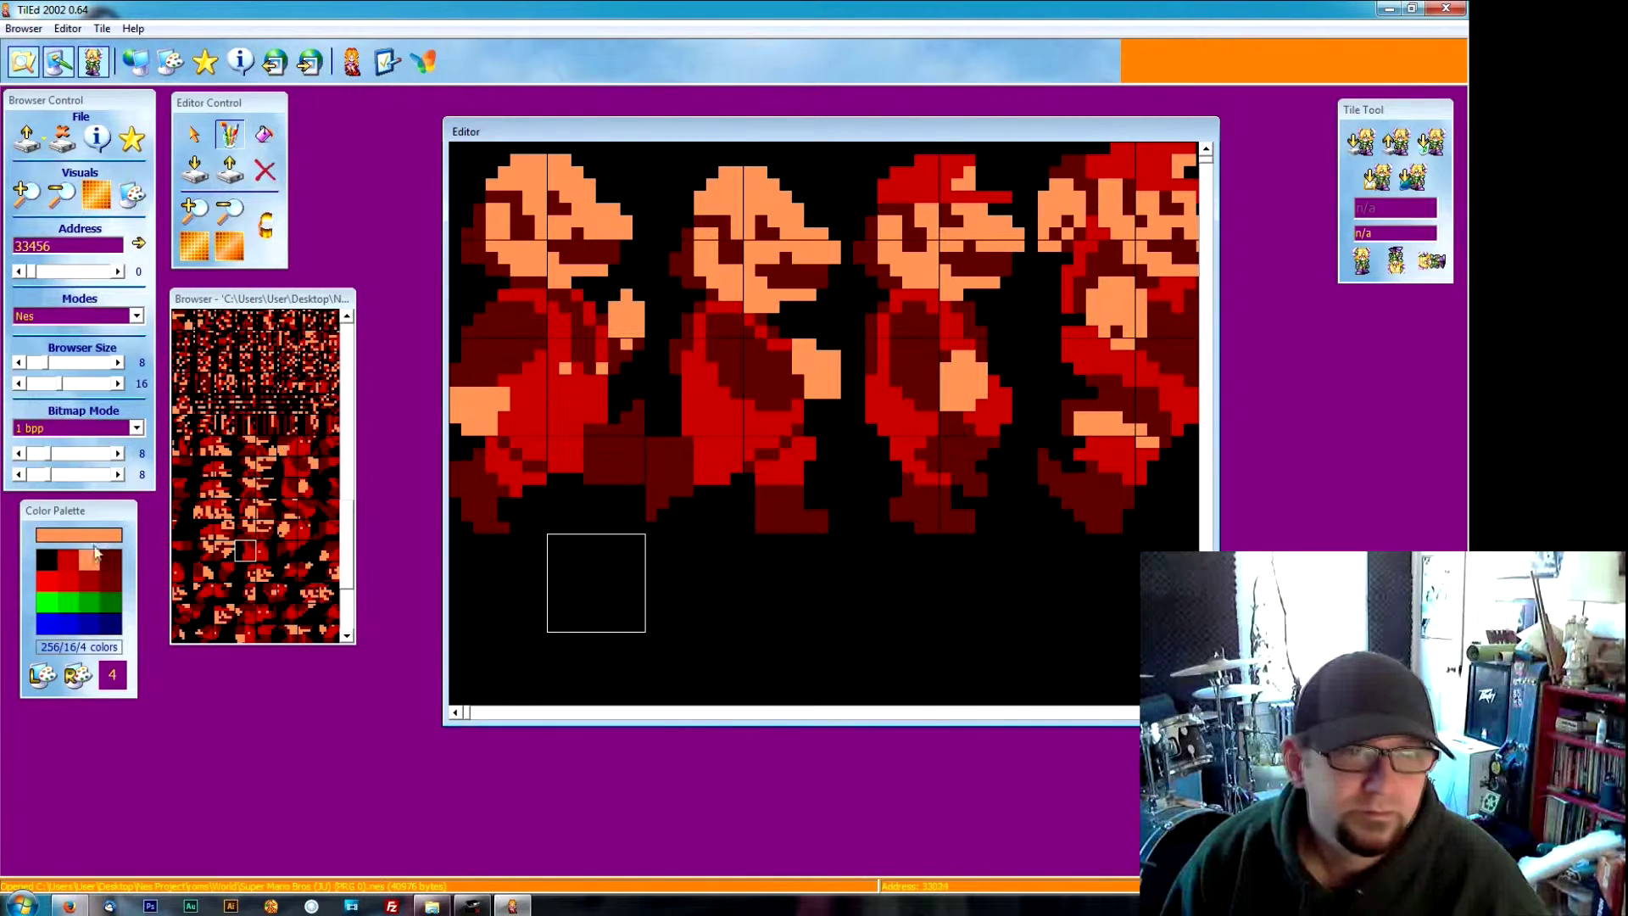
right_click(781, 187)
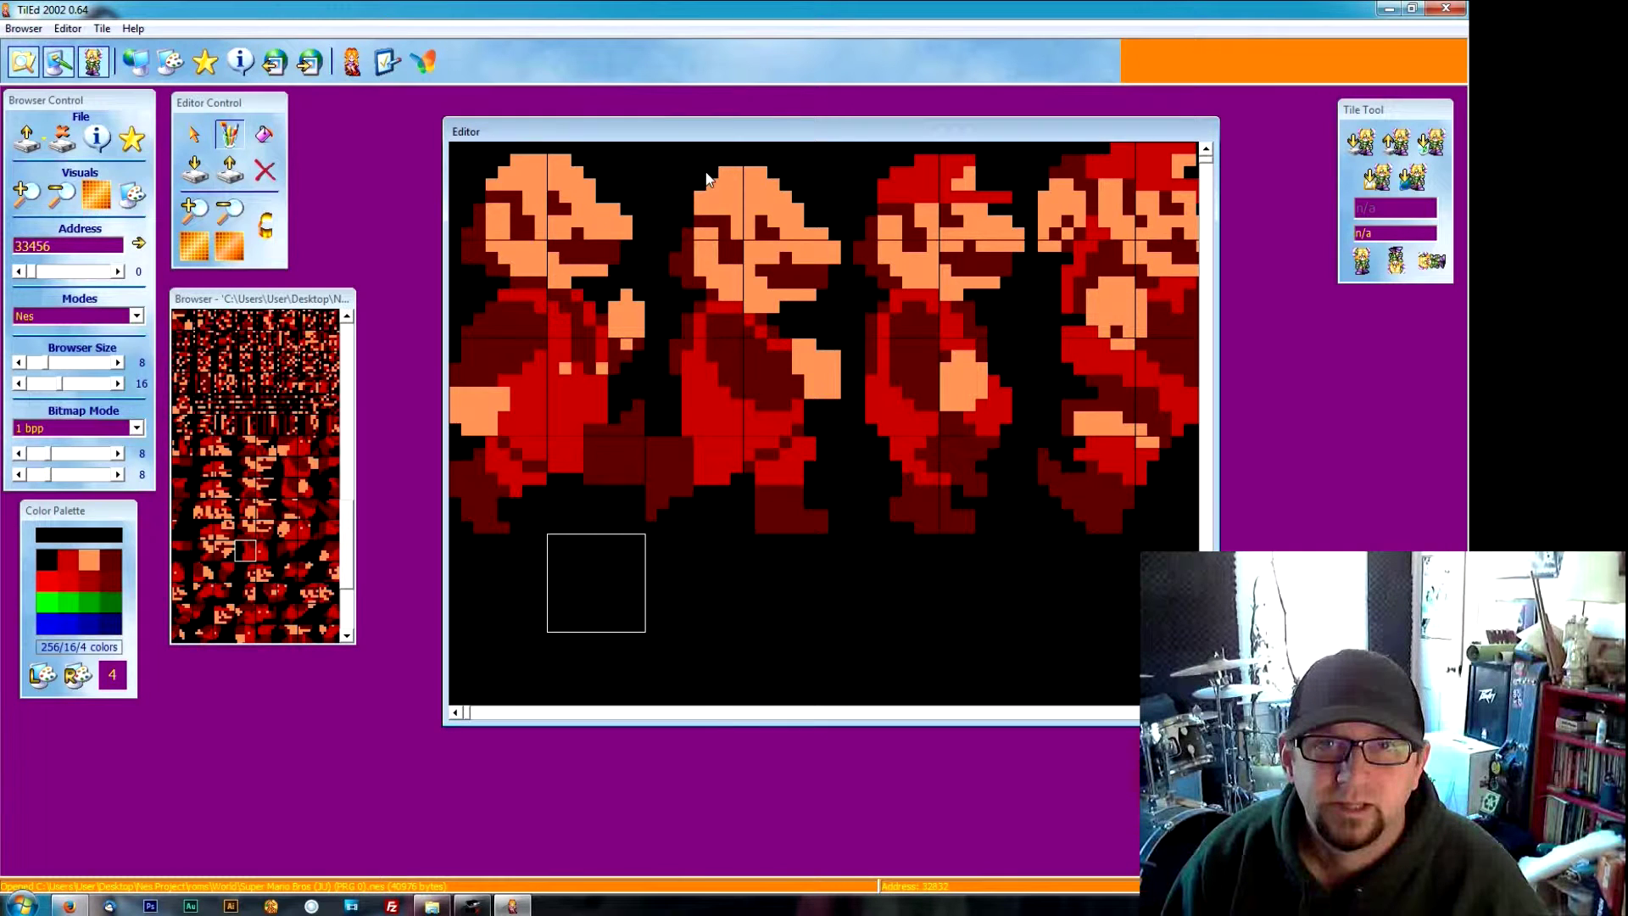
left_click_drag(724, 170, 747, 173)
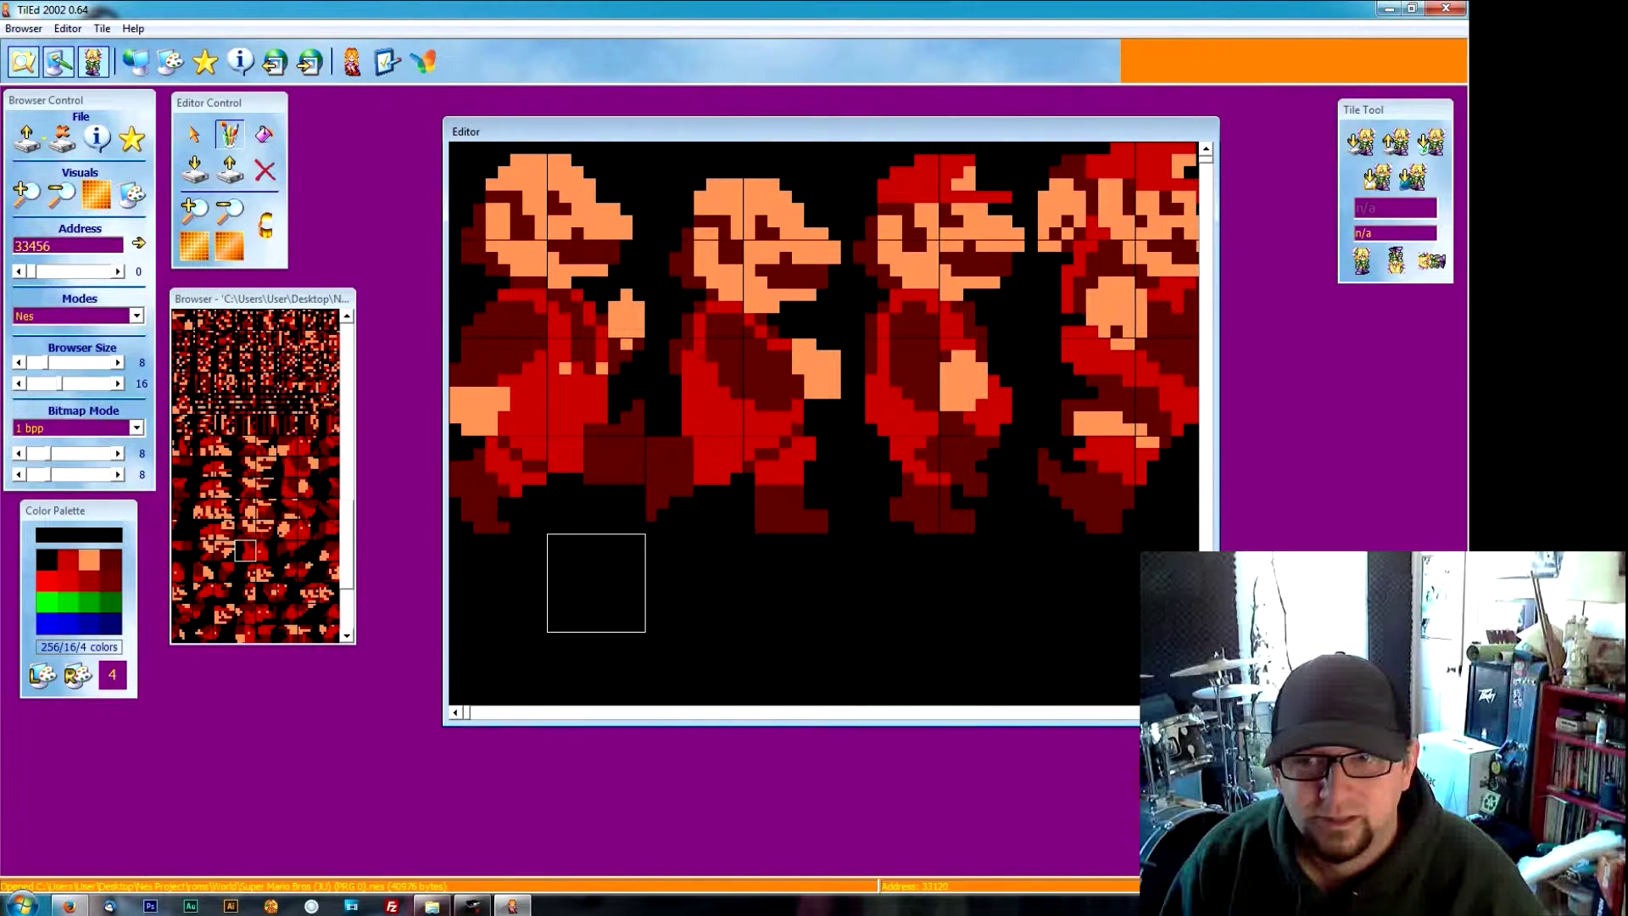
Step: Scroll the editor right and paint the next Mario's cap band in skin colour
left_click_drag(467, 712, 744, 710)
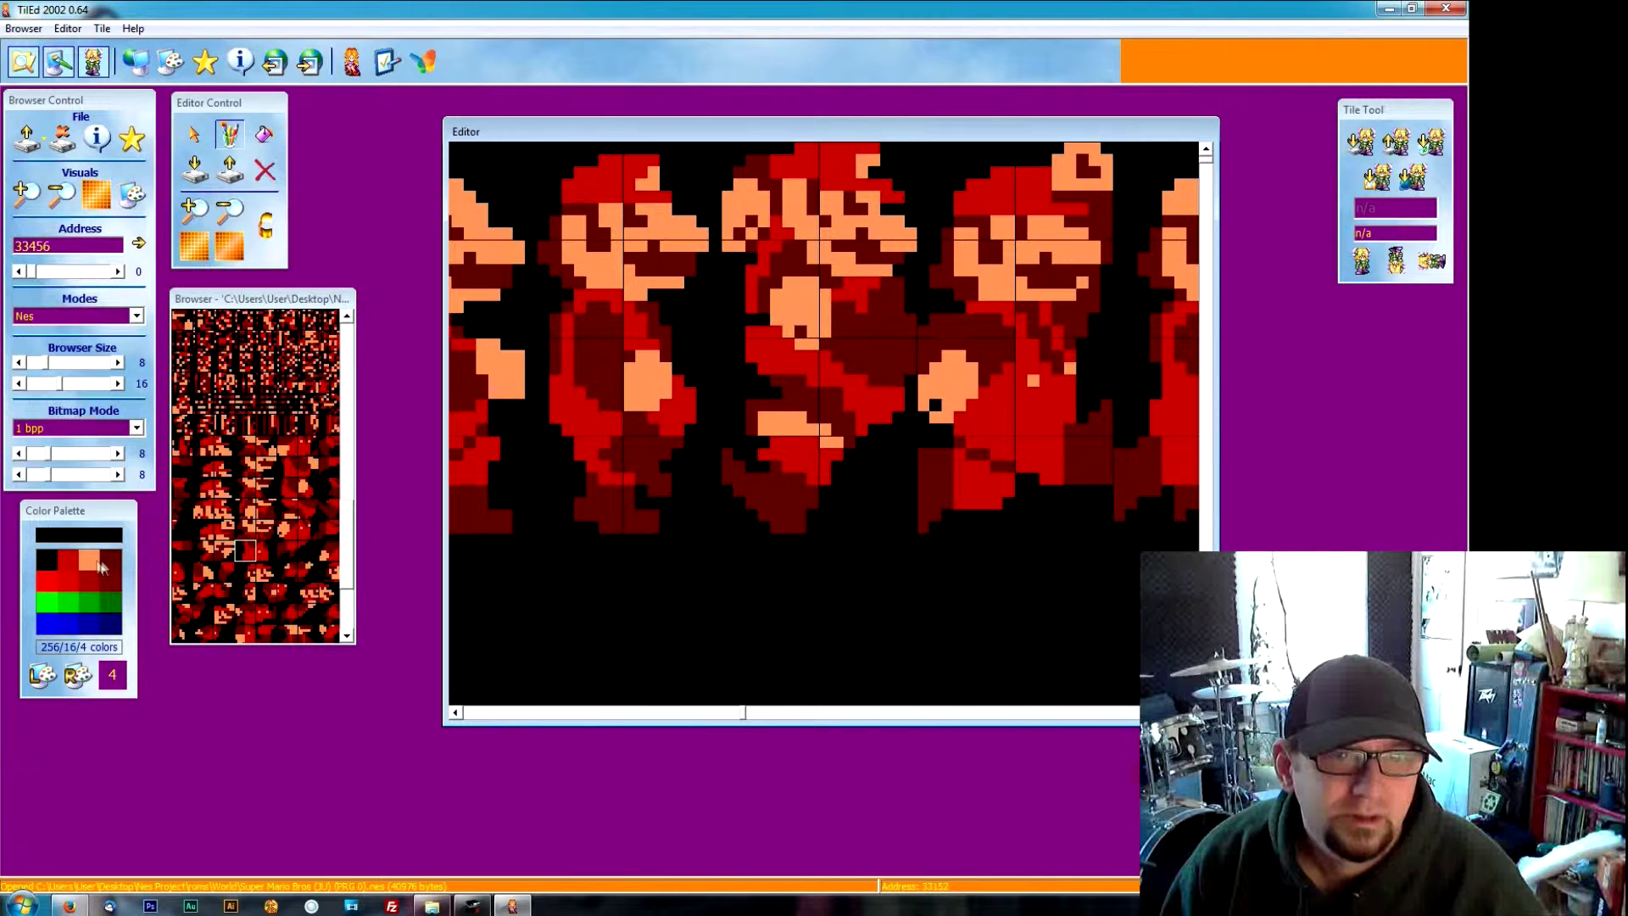
left_click(89, 560)
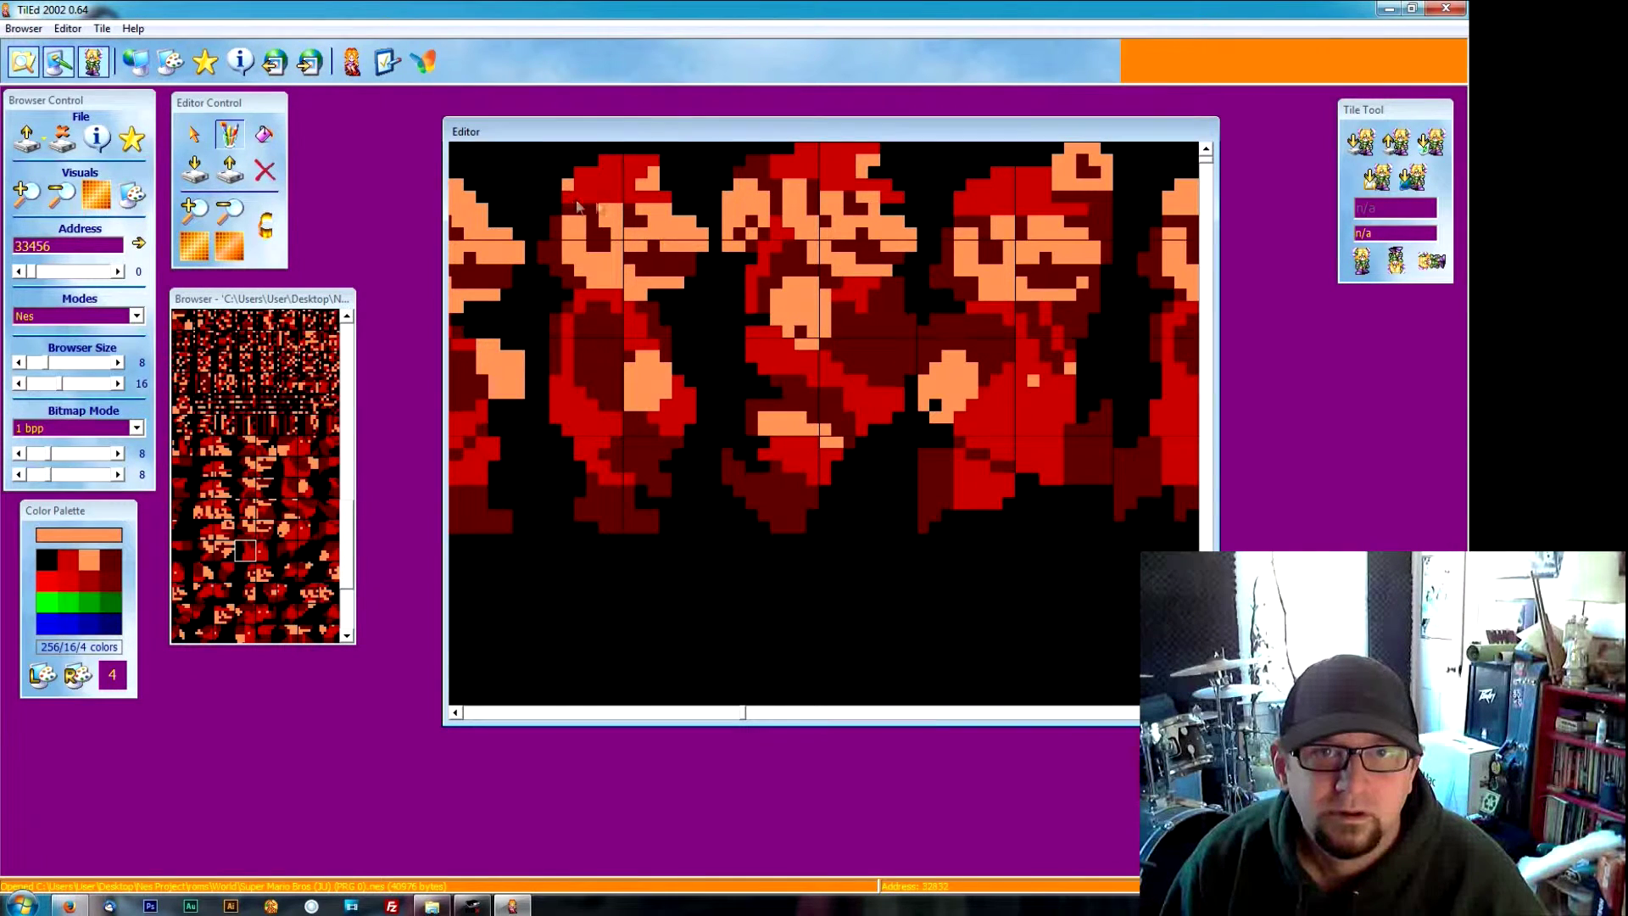
mouse_move(664, 201)
left_mouse_down()
mouse_move(568, 197)
mouse_move(642, 203)
mouse_move(626, 185)
mouse_move(655, 161)
mouse_move(603, 160)
mouse_move(626, 172)
mouse_move(576, 177)
left_mouse_up()
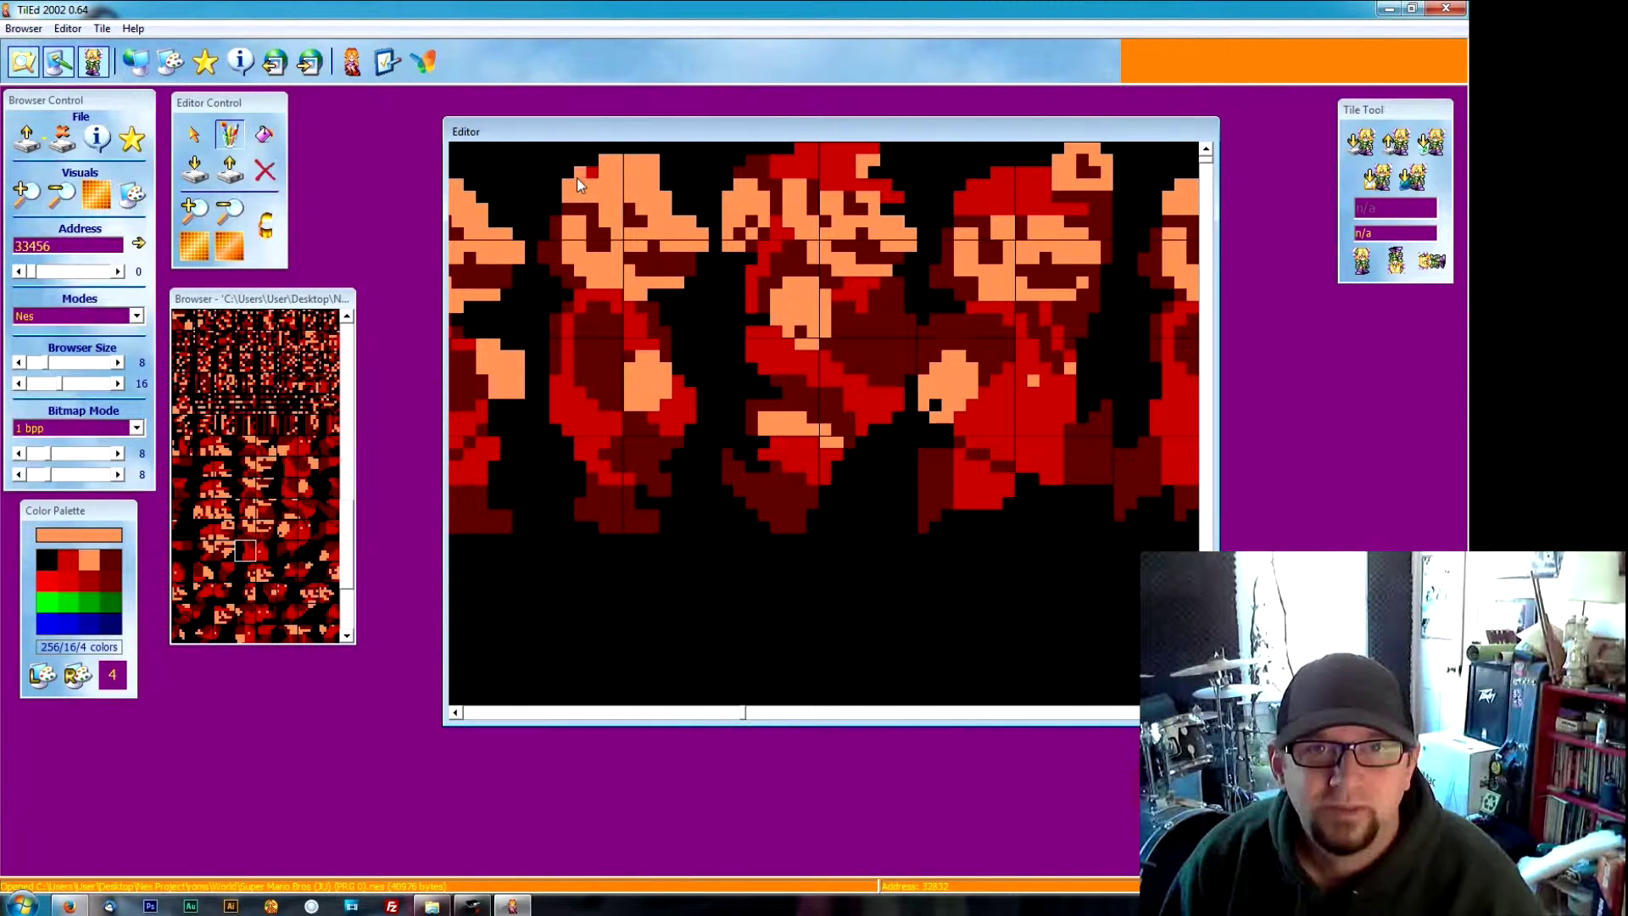
left_click(50, 555)
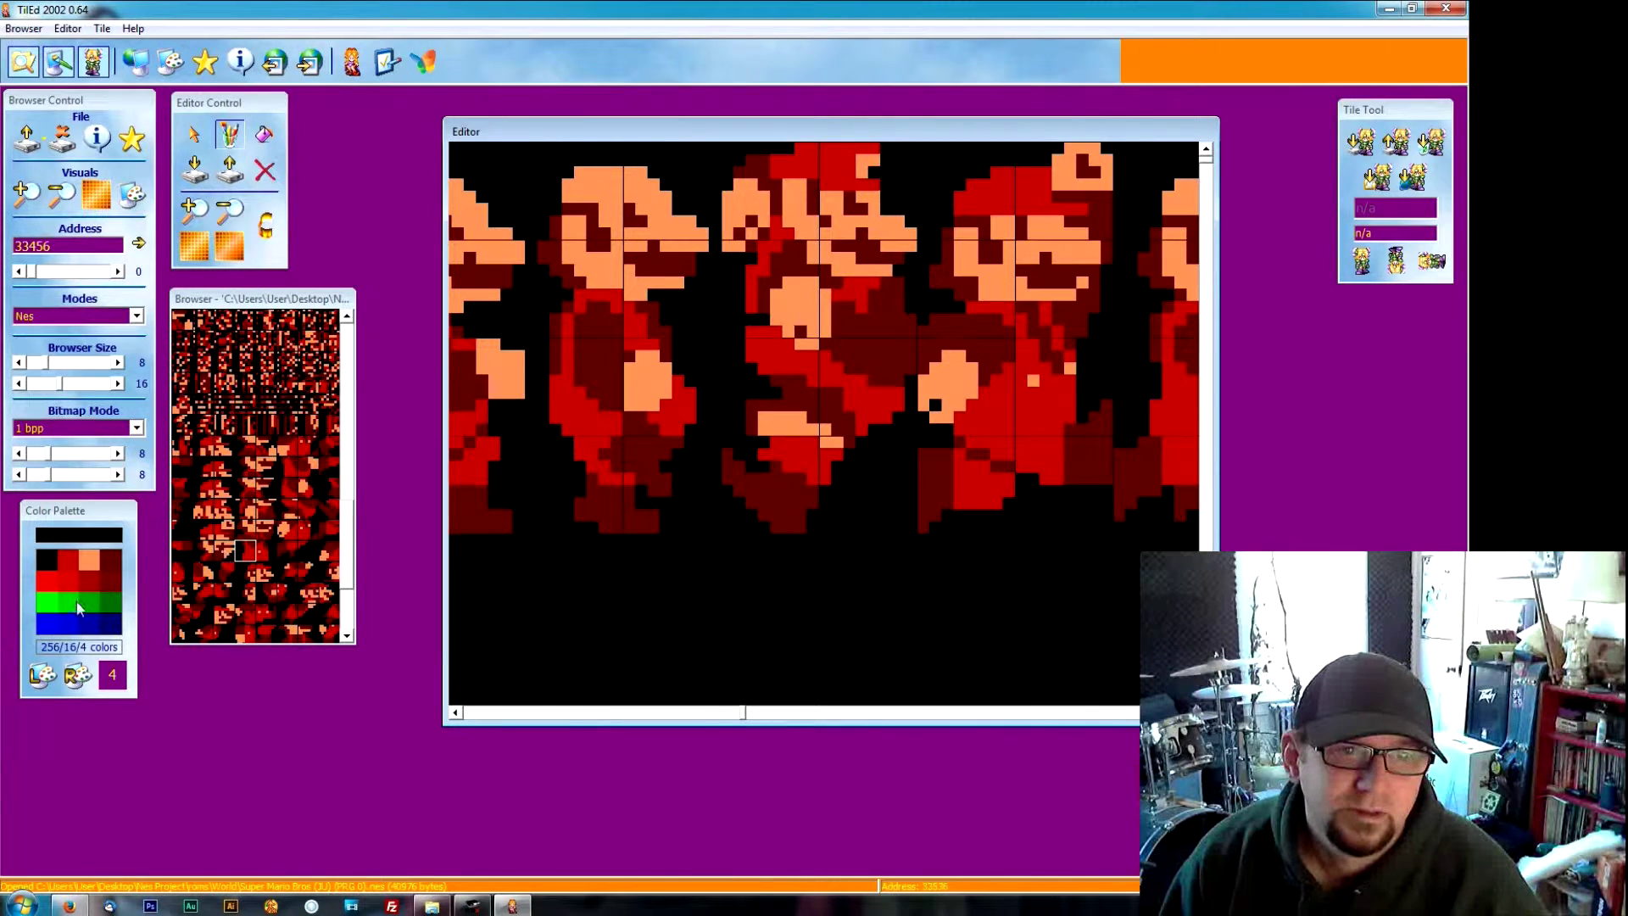
Step: Sample the face colour, paint over the middle Mario's cap, and blacken stray pixels above it
right_click(869, 232)
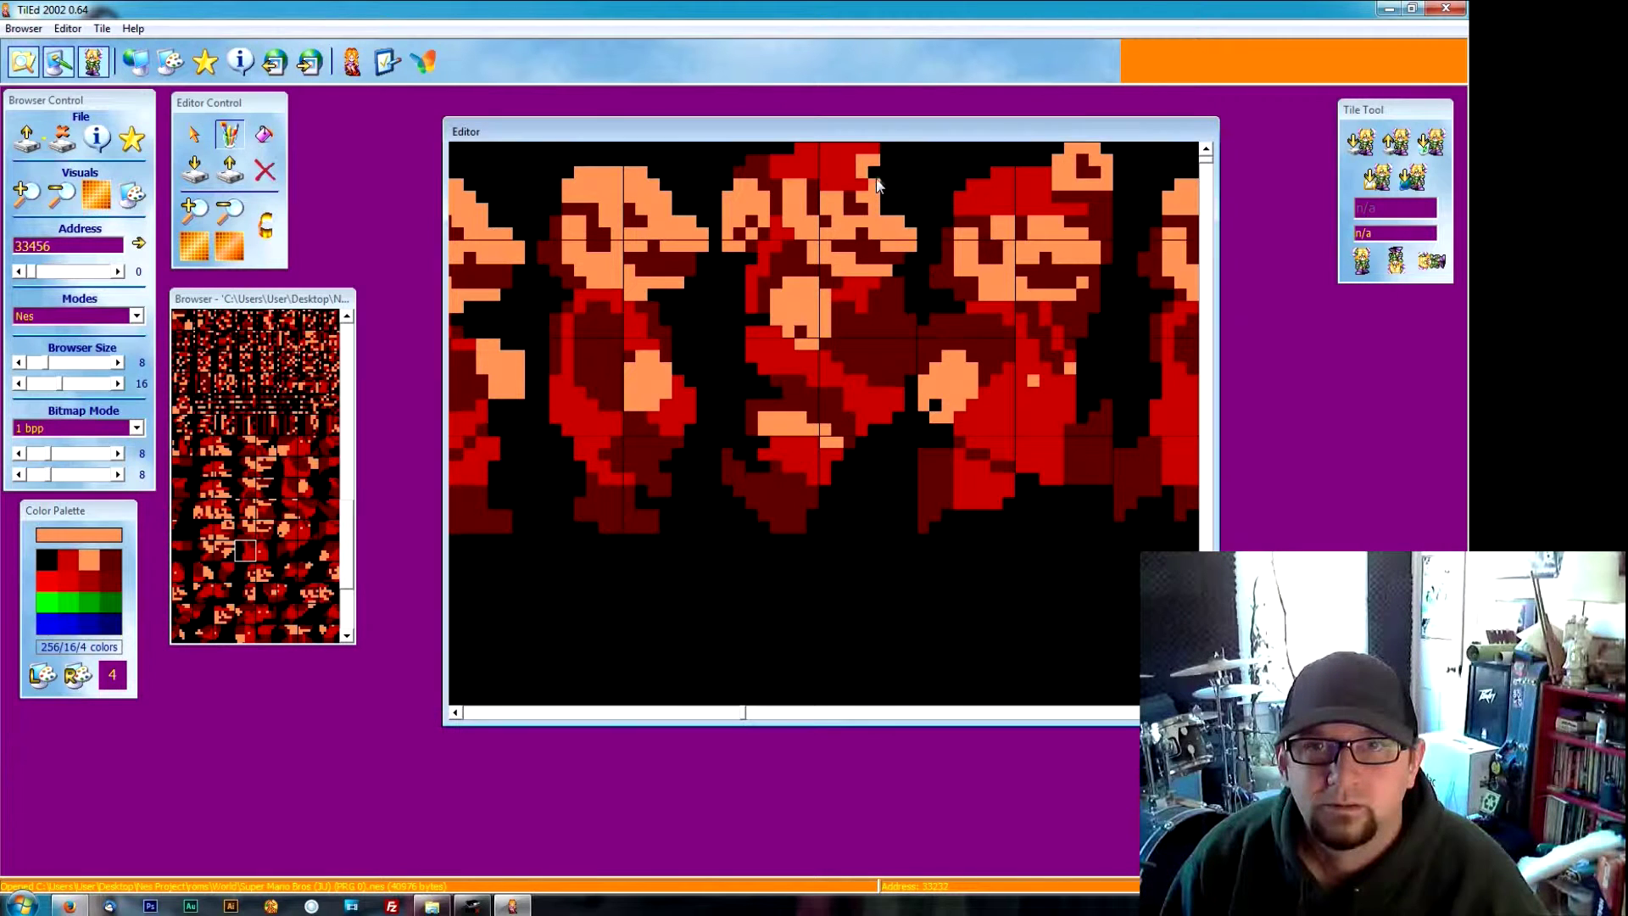
mouse_move(877, 182)
left_mouse_down()
mouse_move(782, 169)
mouse_move(815, 164)
mouse_move(798, 151)
mouse_move(839, 154)
mouse_move(852, 176)
mouse_move(814, 169)
mouse_move(873, 157)
left_mouse_up()
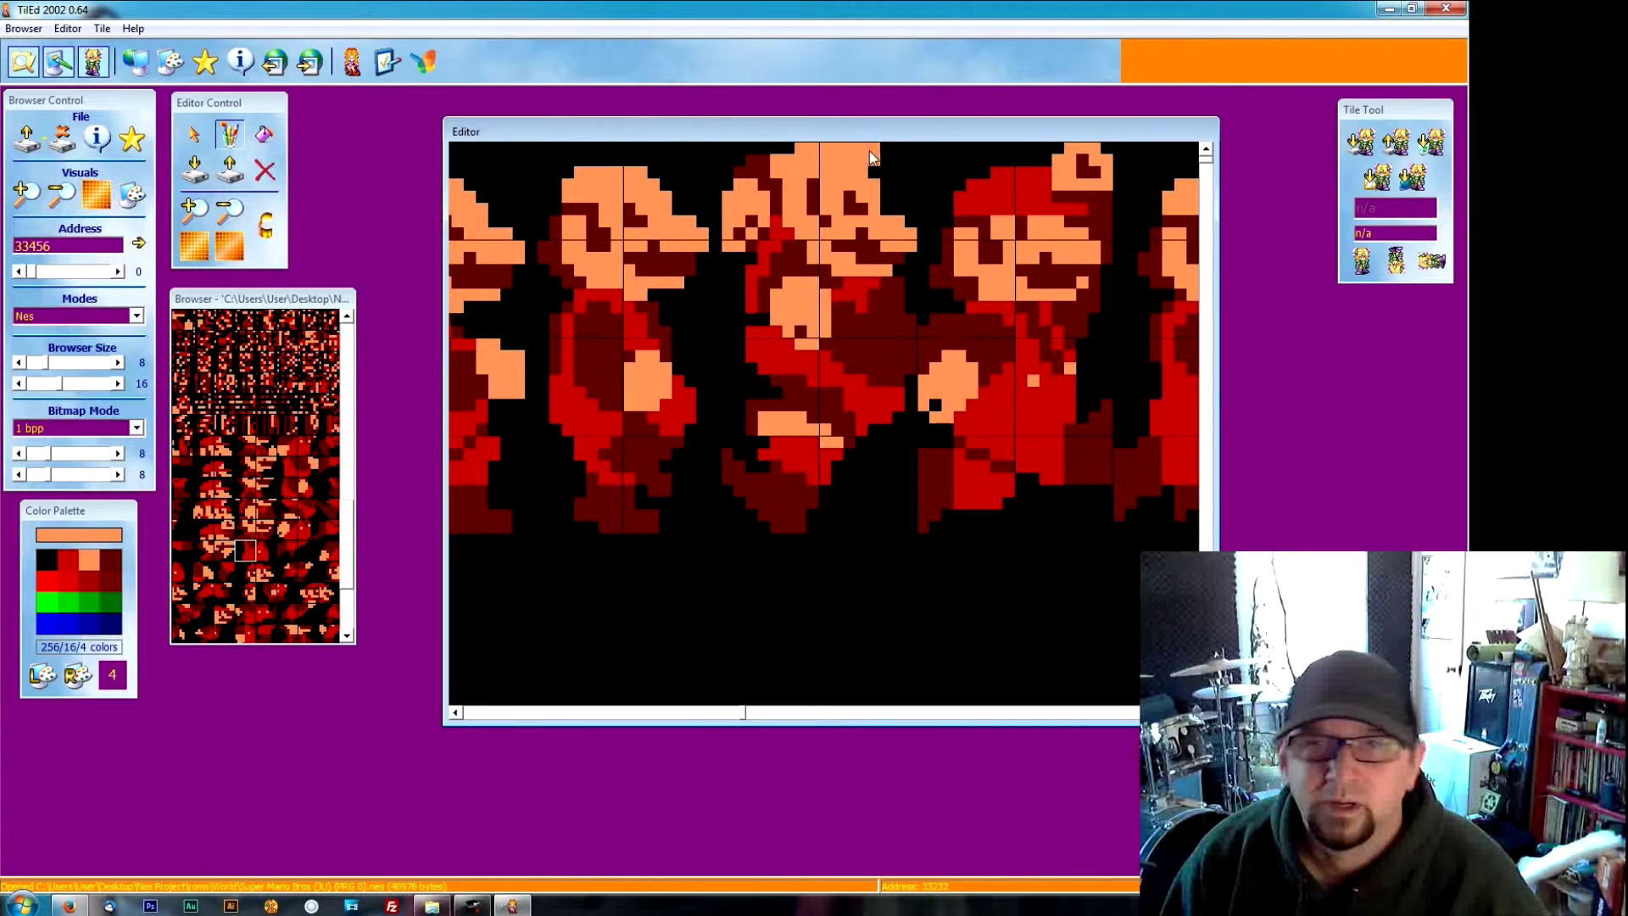
left_click(53, 562)
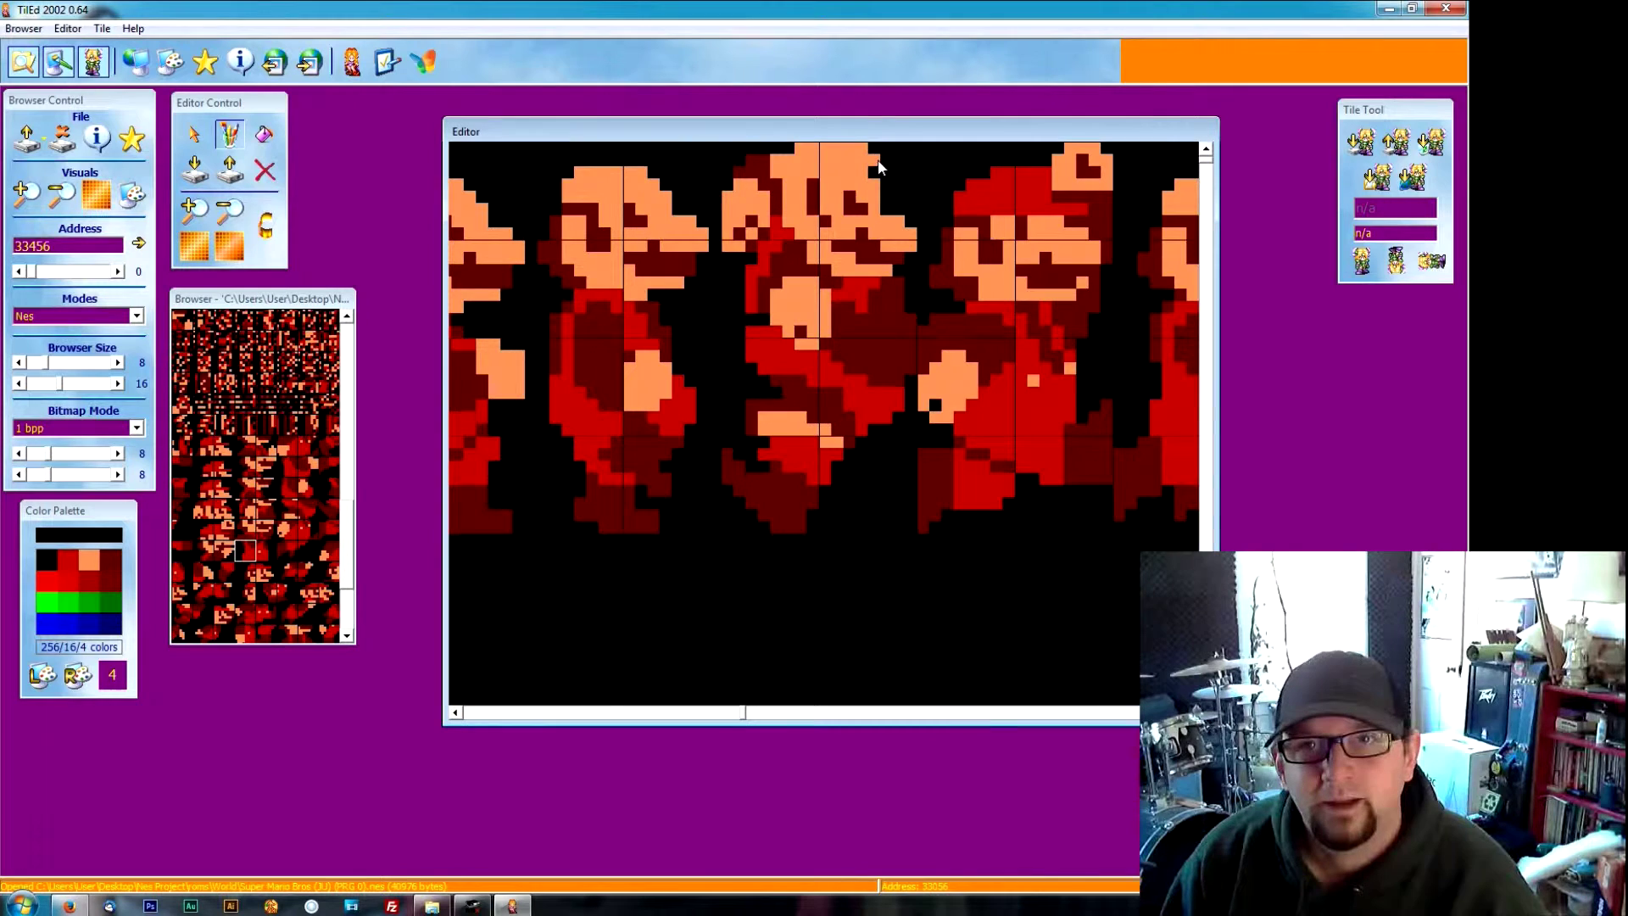
left_click_drag(873, 162, 867, 151)
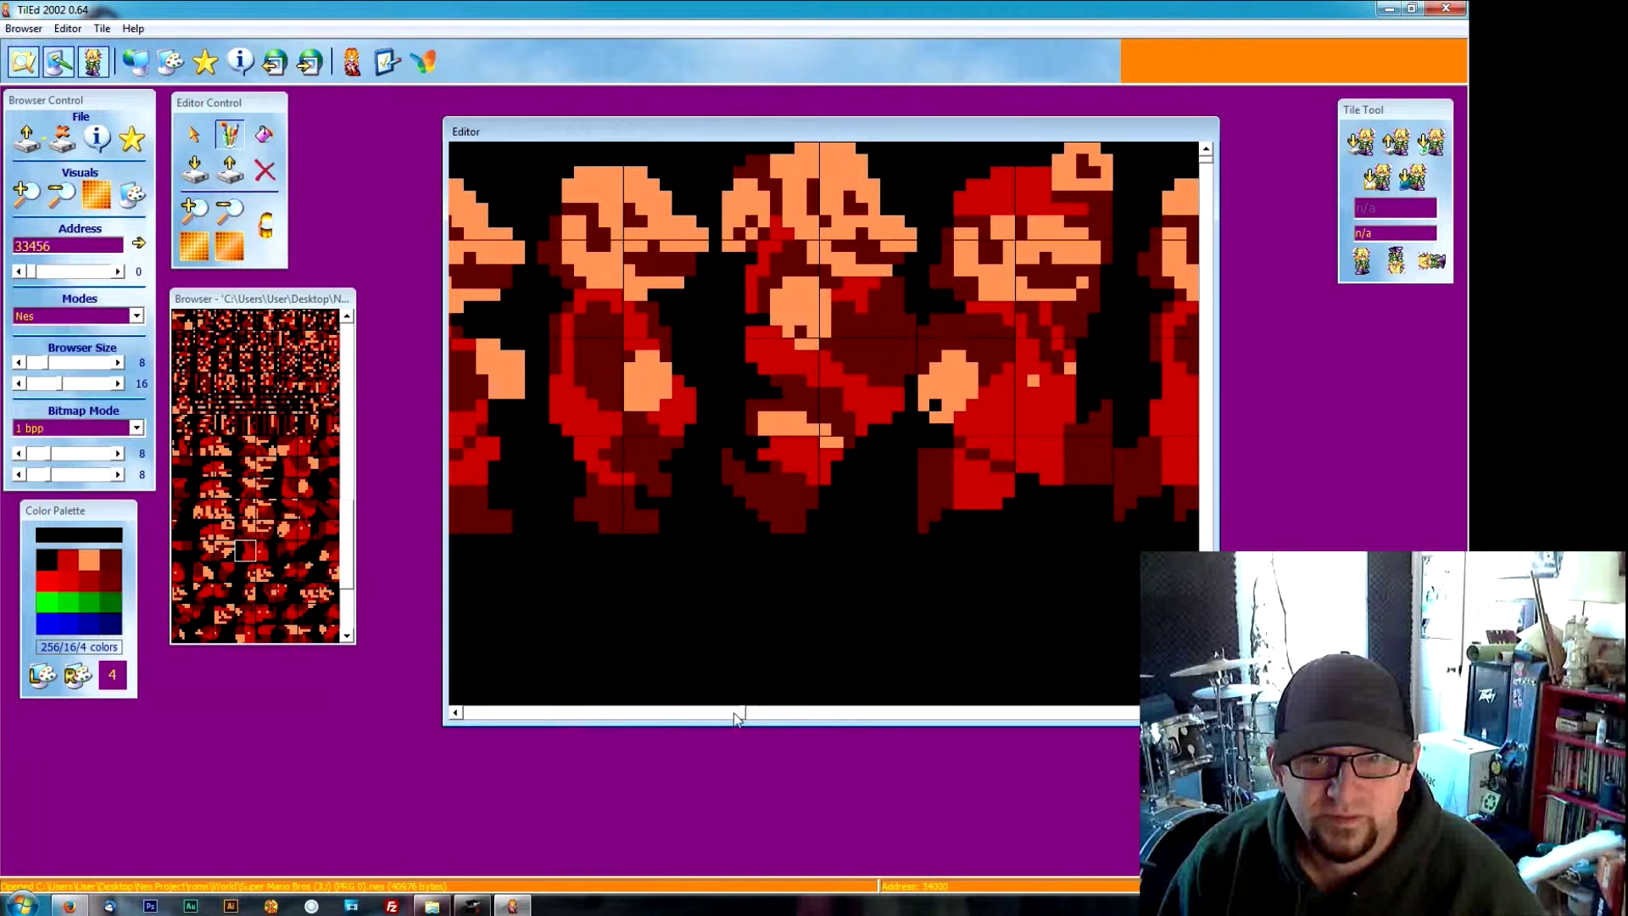
left_click_drag(744, 716, 1030, 712)
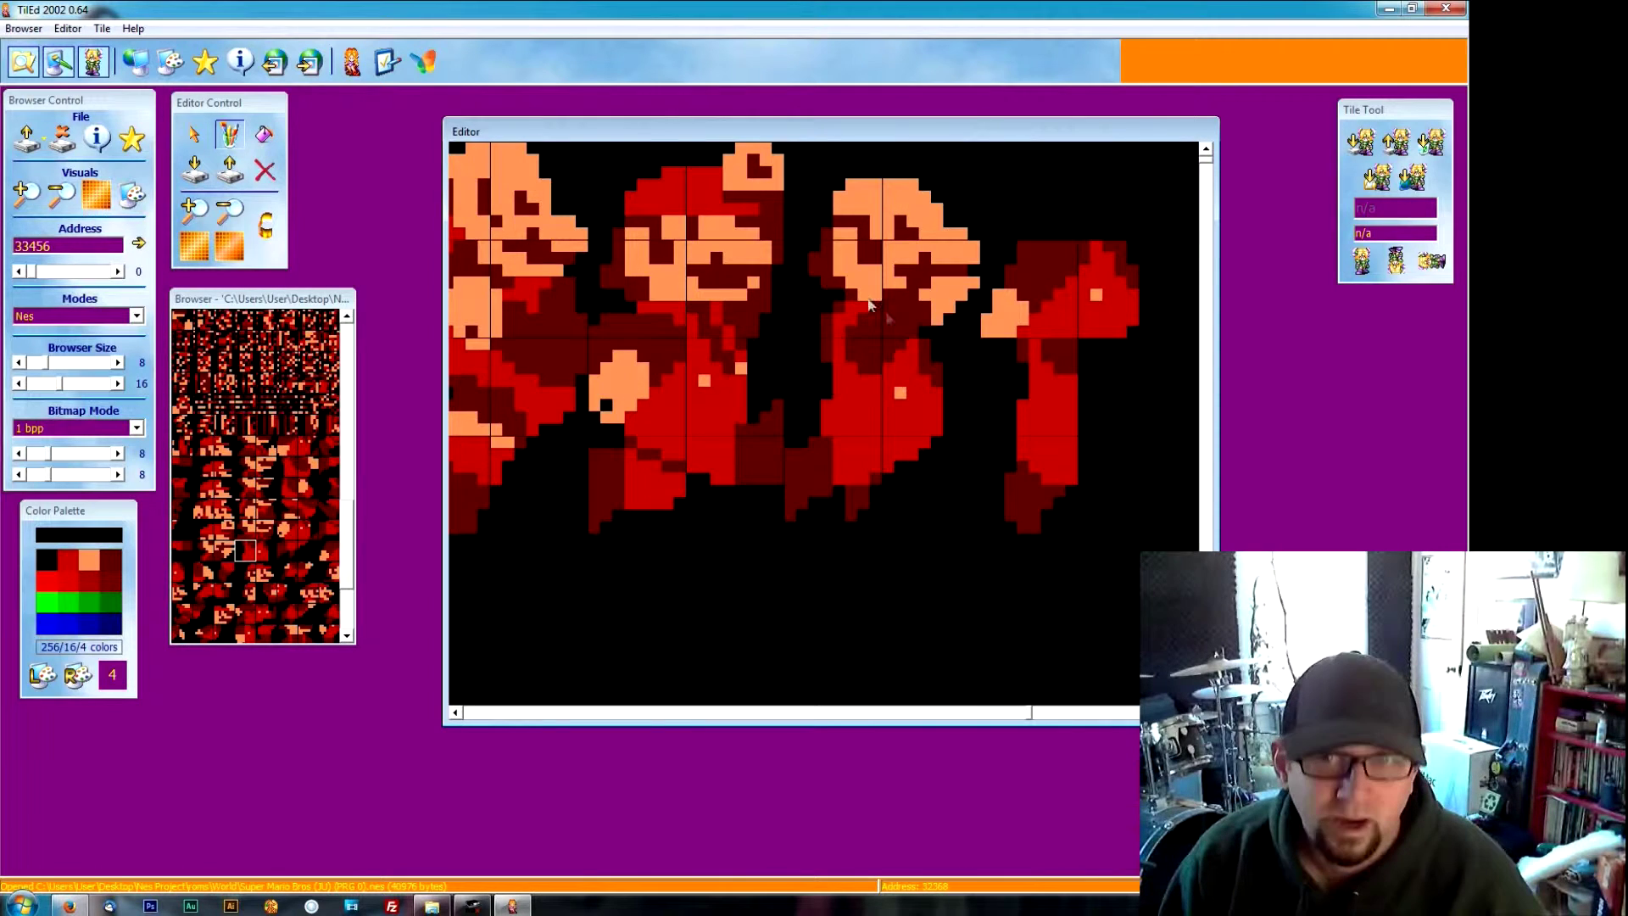
Step: Repaint a row of the middle visible Mario's red cap pixels in skin tone
left_click_drag(1024, 717, 945, 695)
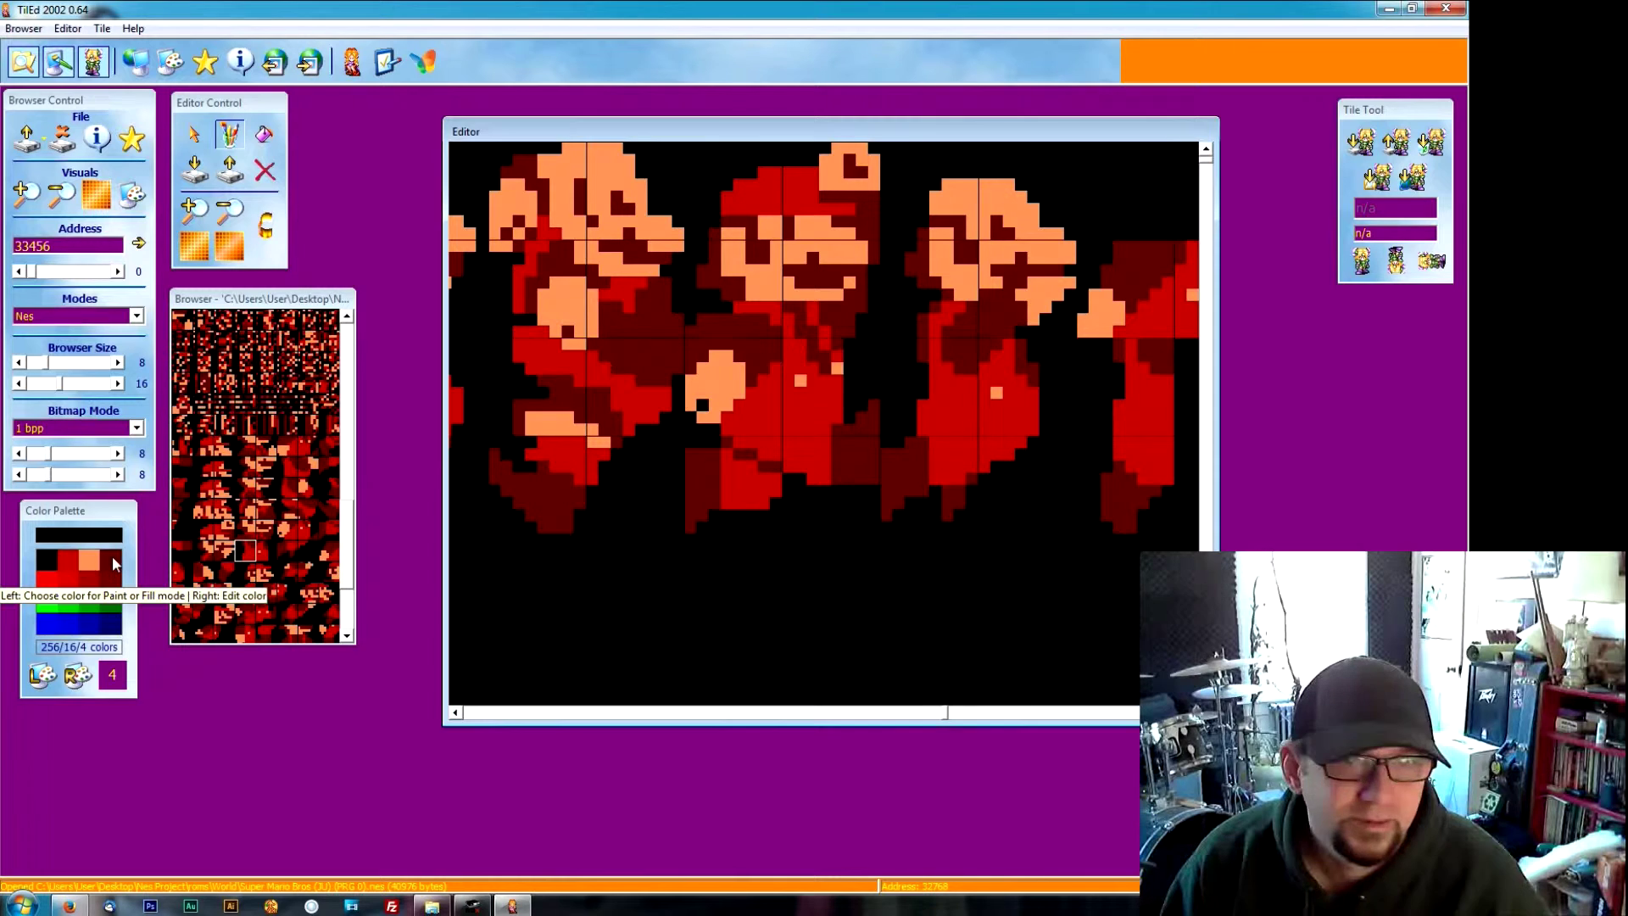
left_click(113, 563)
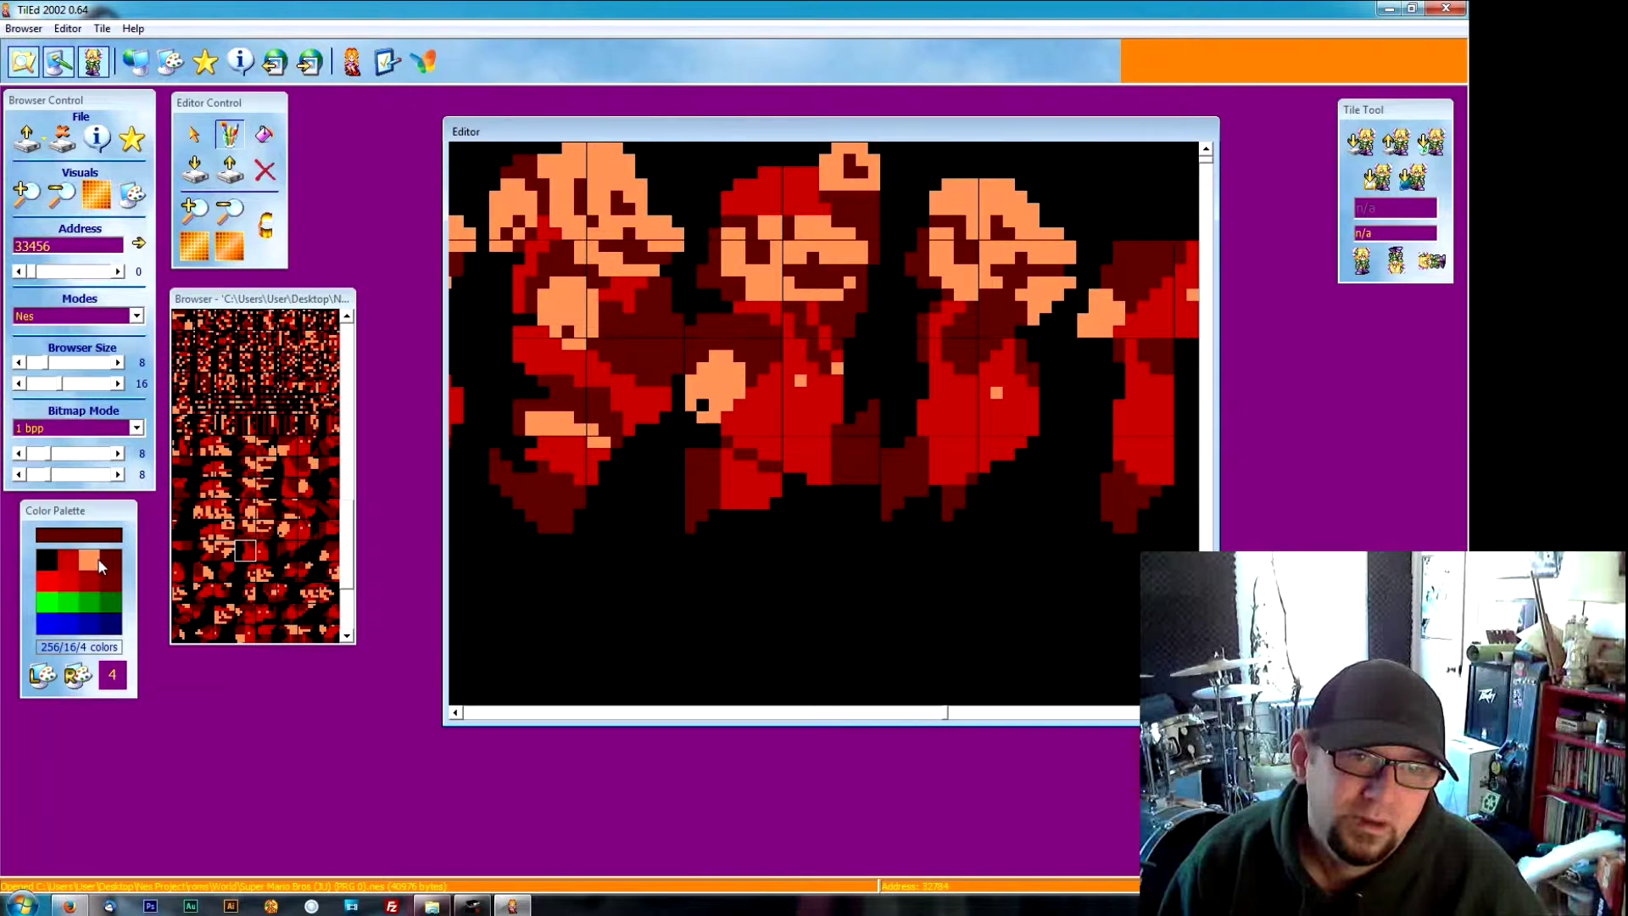
left_click(89, 560)
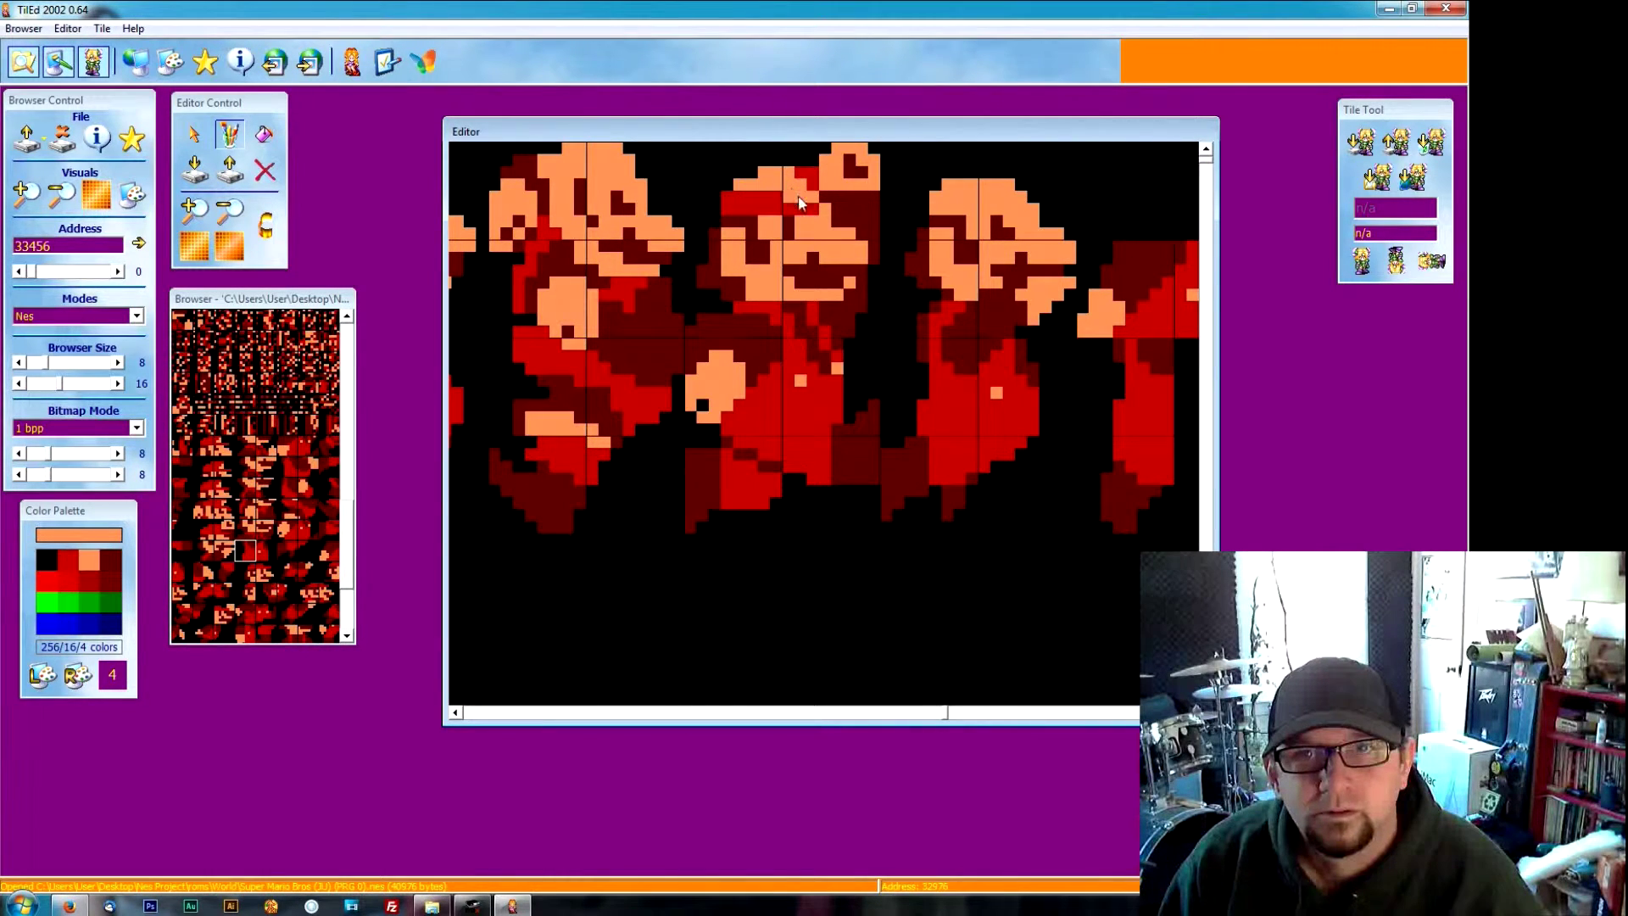
mouse_move(811, 210)
left_mouse_down()
mouse_move(729, 214)
mouse_move(786, 193)
left_mouse_up()
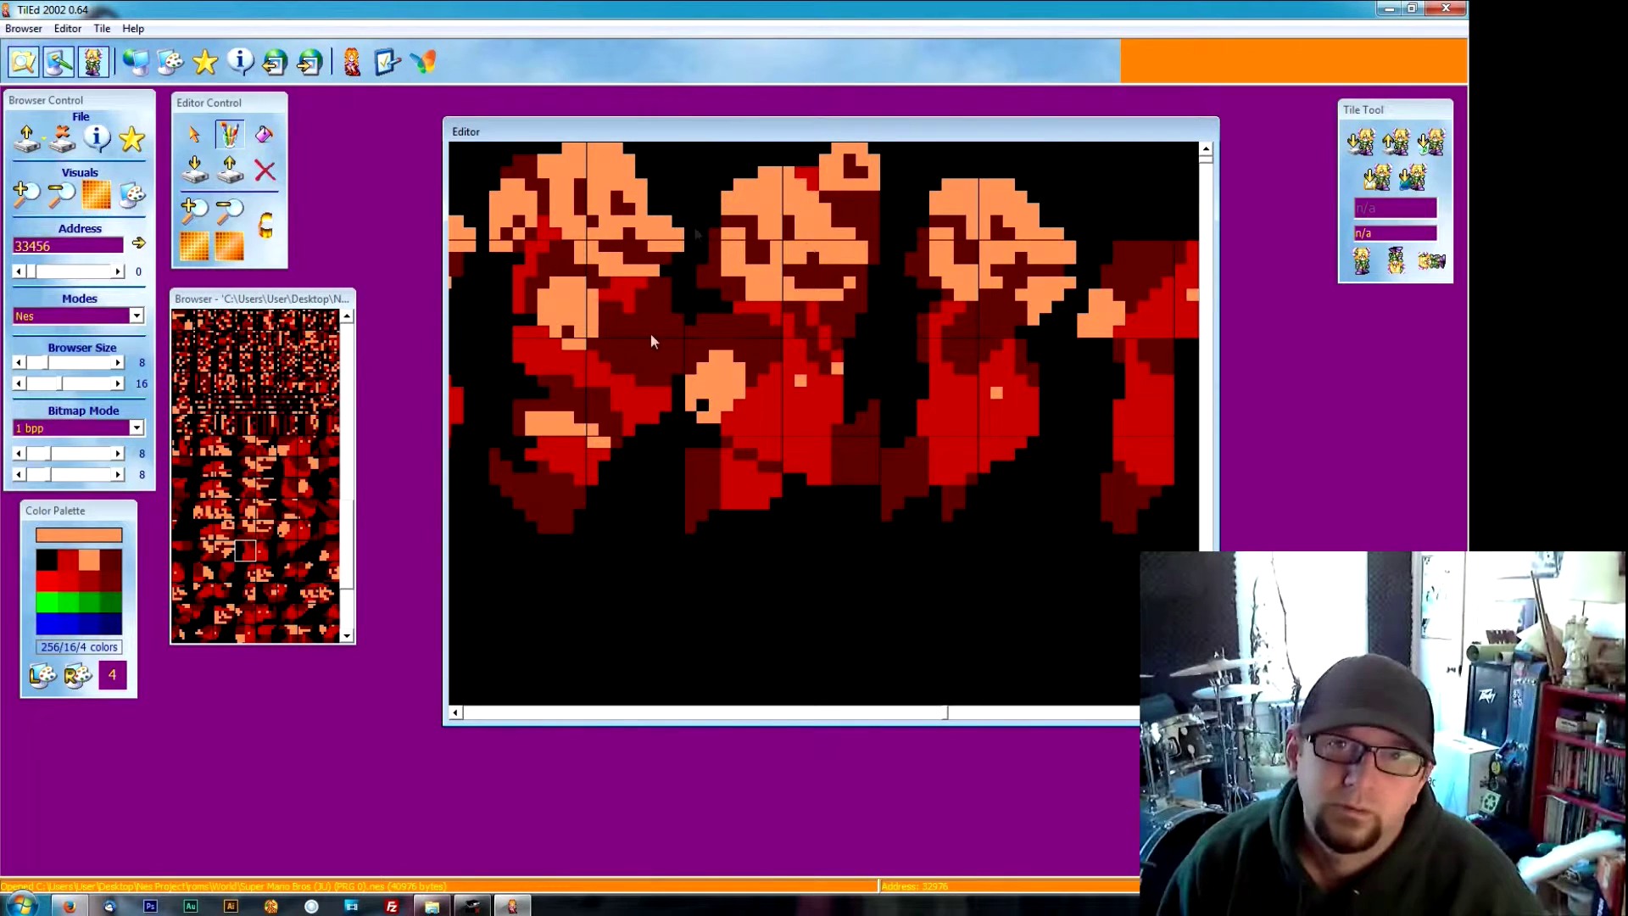
left_click(46, 561)
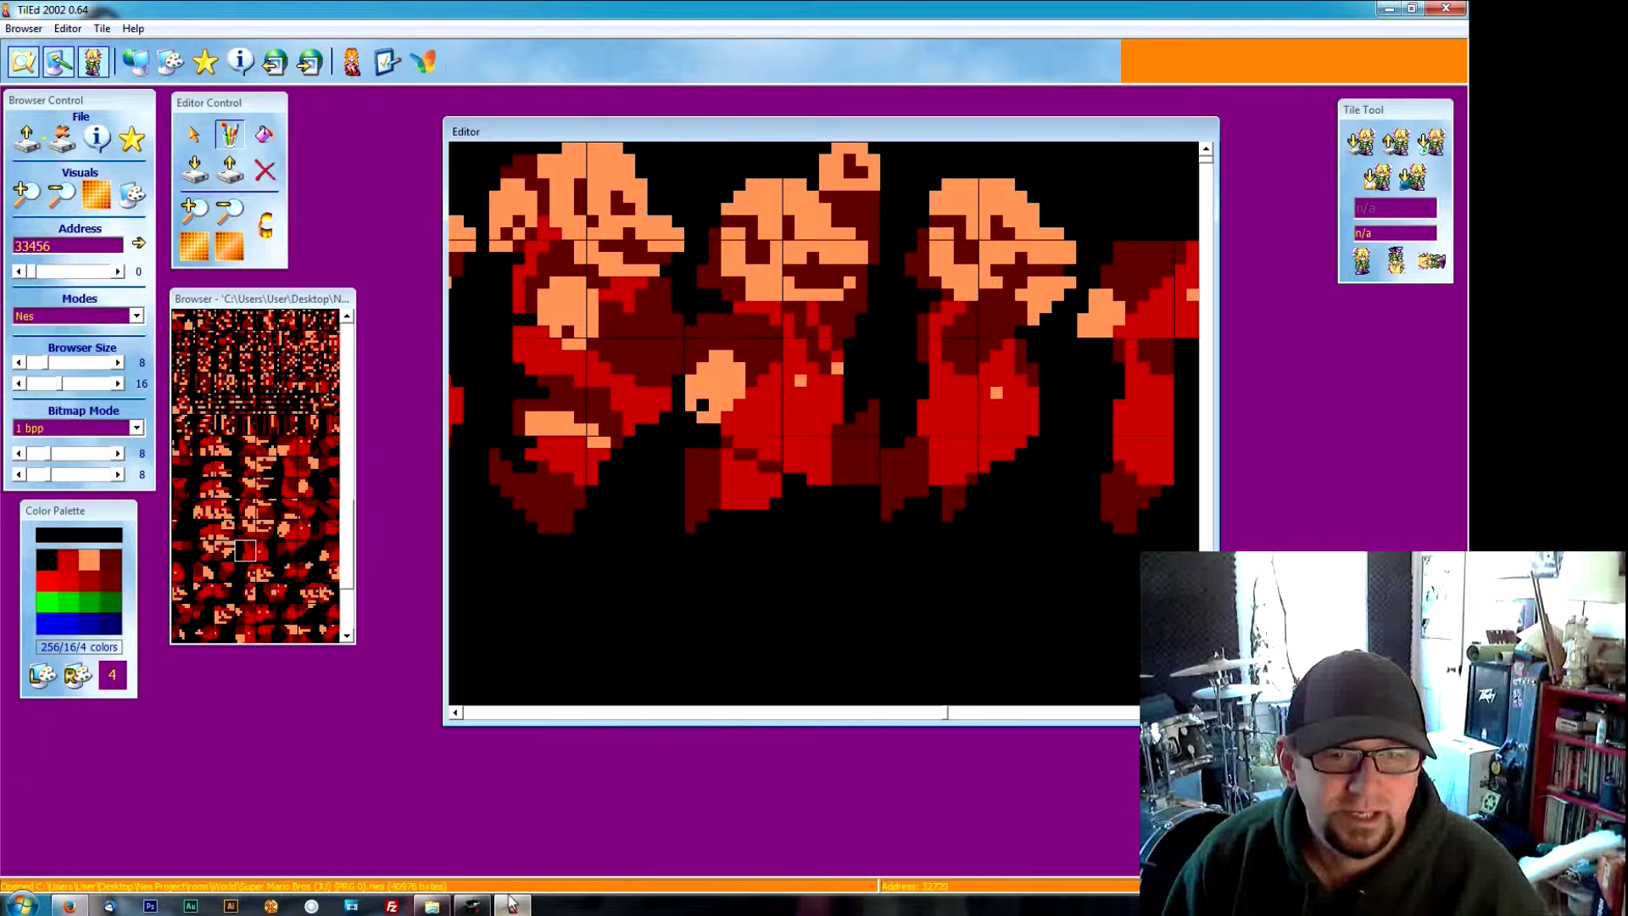
Step: Load Super Mario Bros (JU) (PRG 0).nes from the World ROM folder in FCEUX
left_click(475, 906)
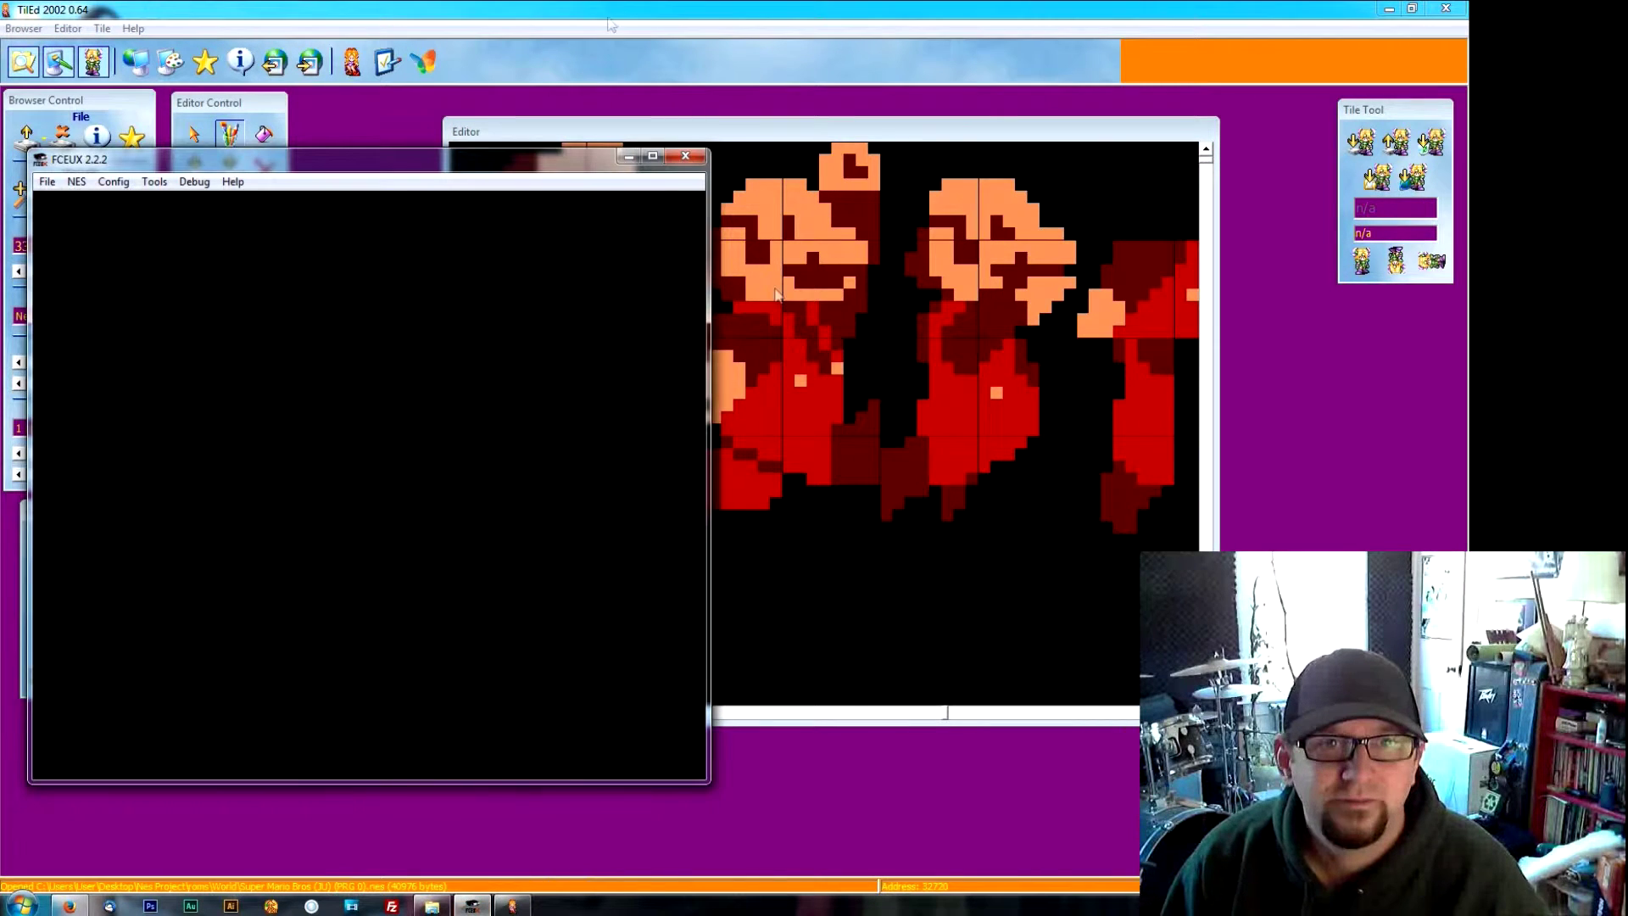
left_click_drag(456, 173, 755, 144)
left_click(348, 154)
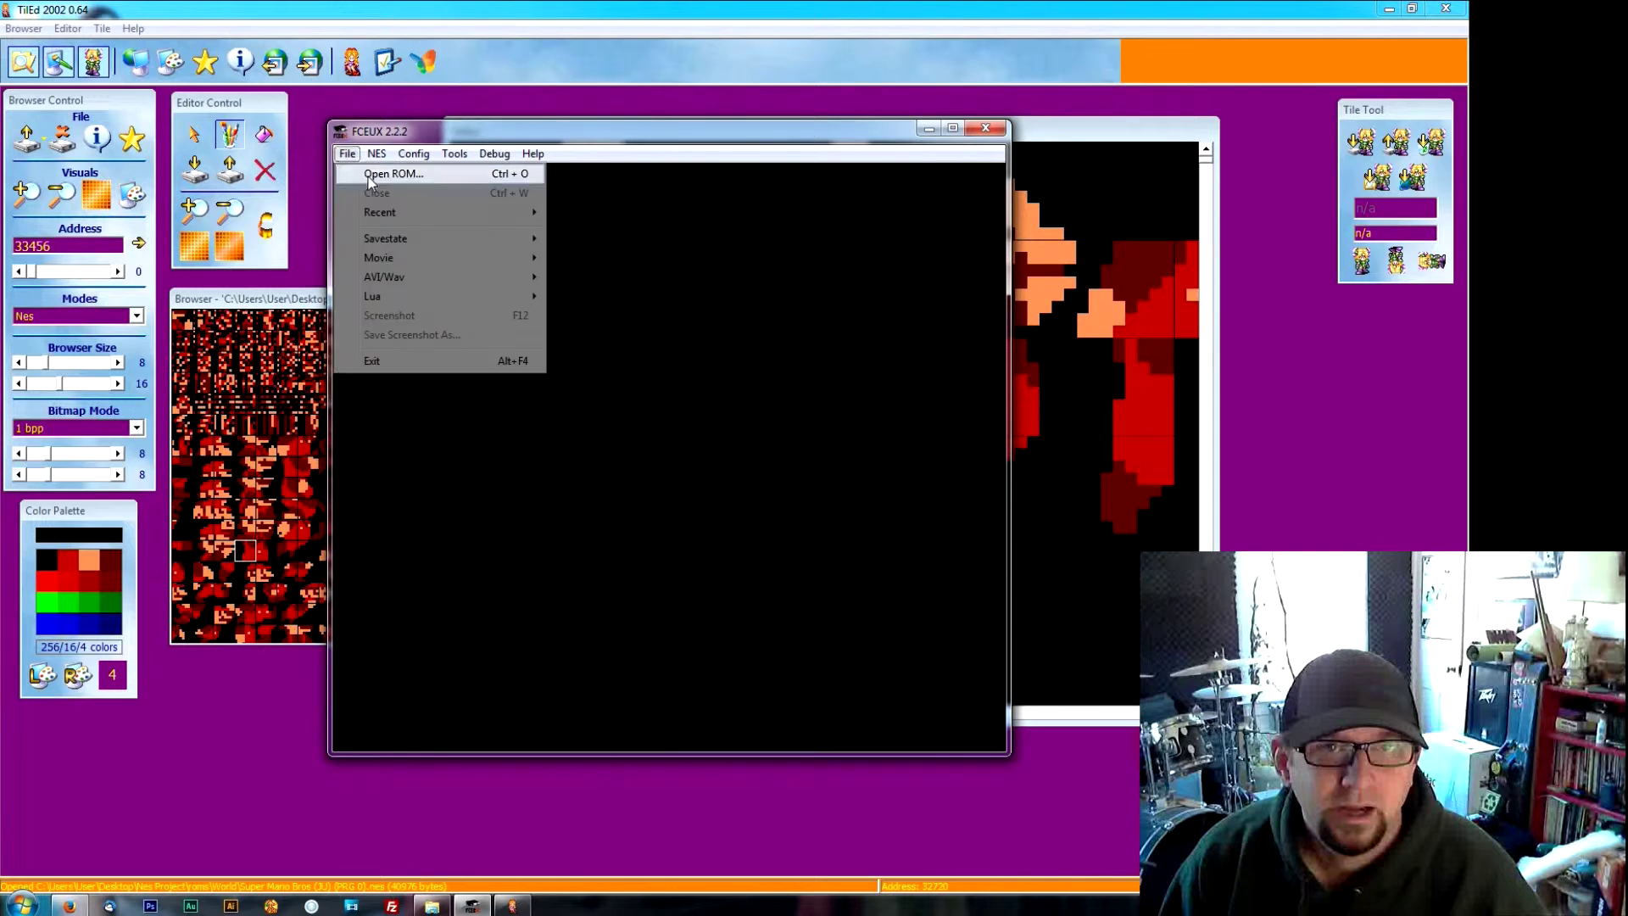
left_click(367, 175)
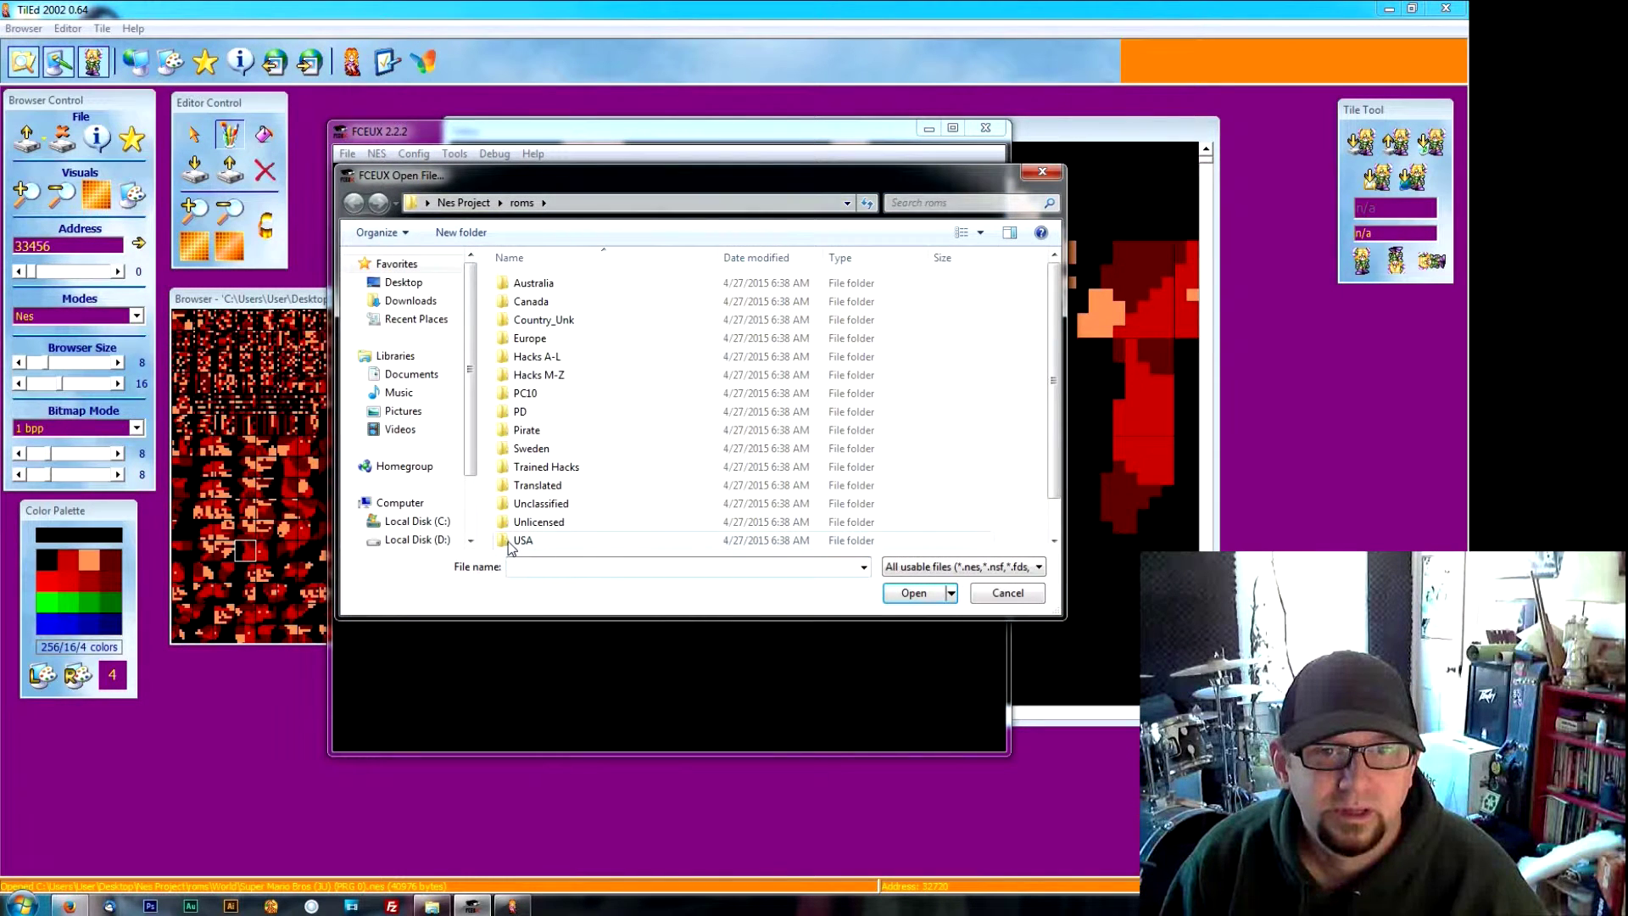
left_click(523, 540)
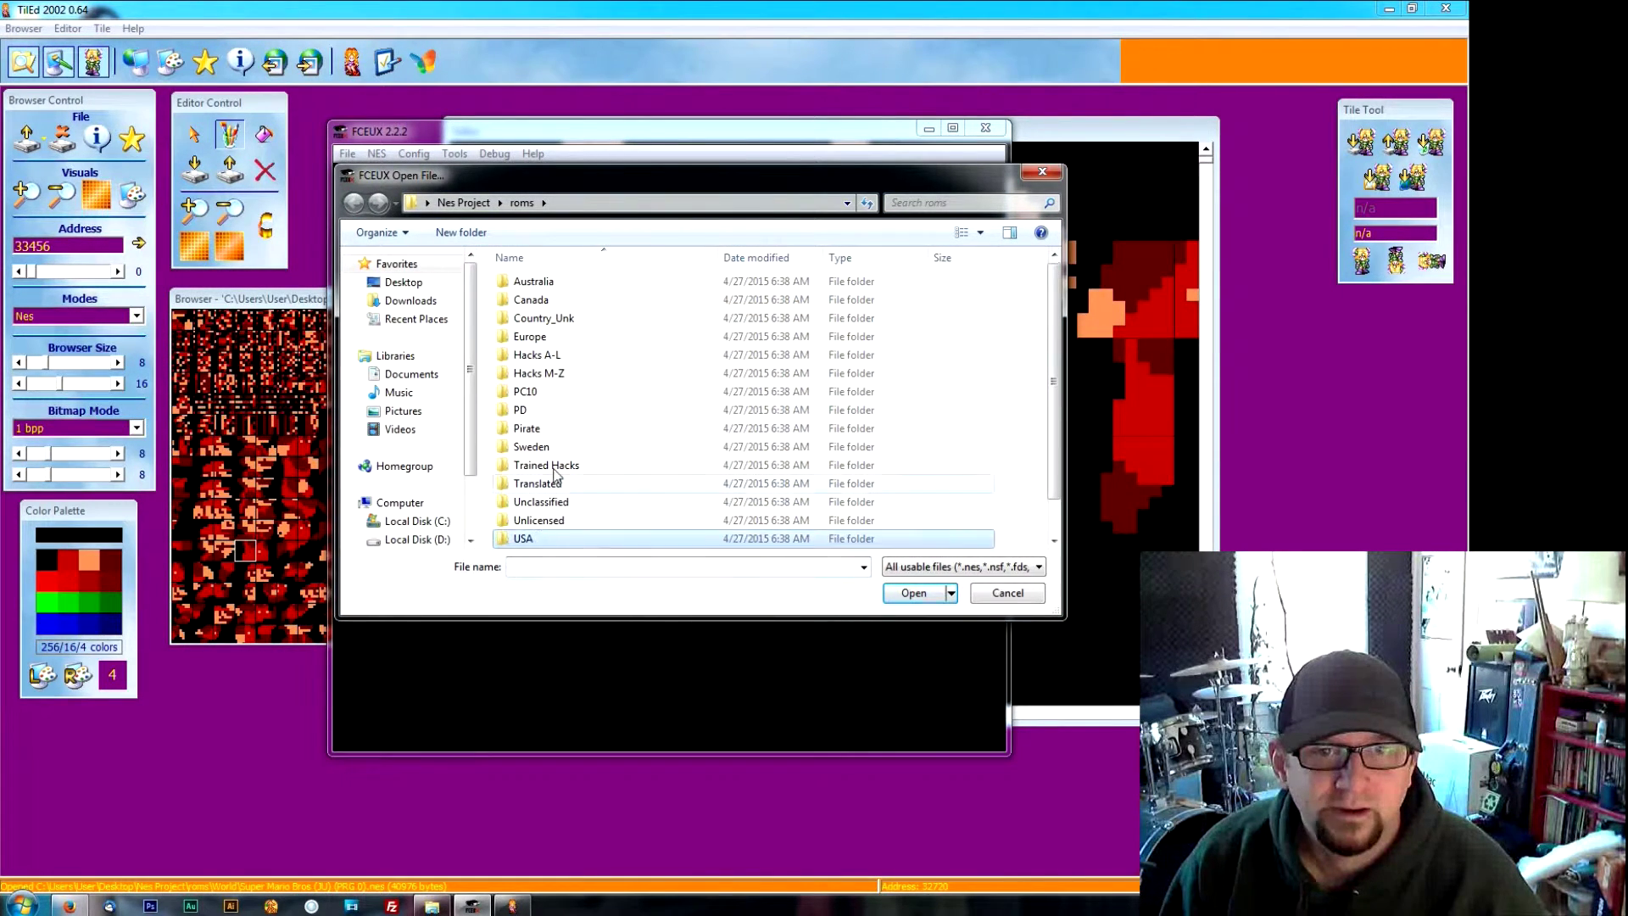
scroll(521, 549, "down", 1)
double_click(526, 540)
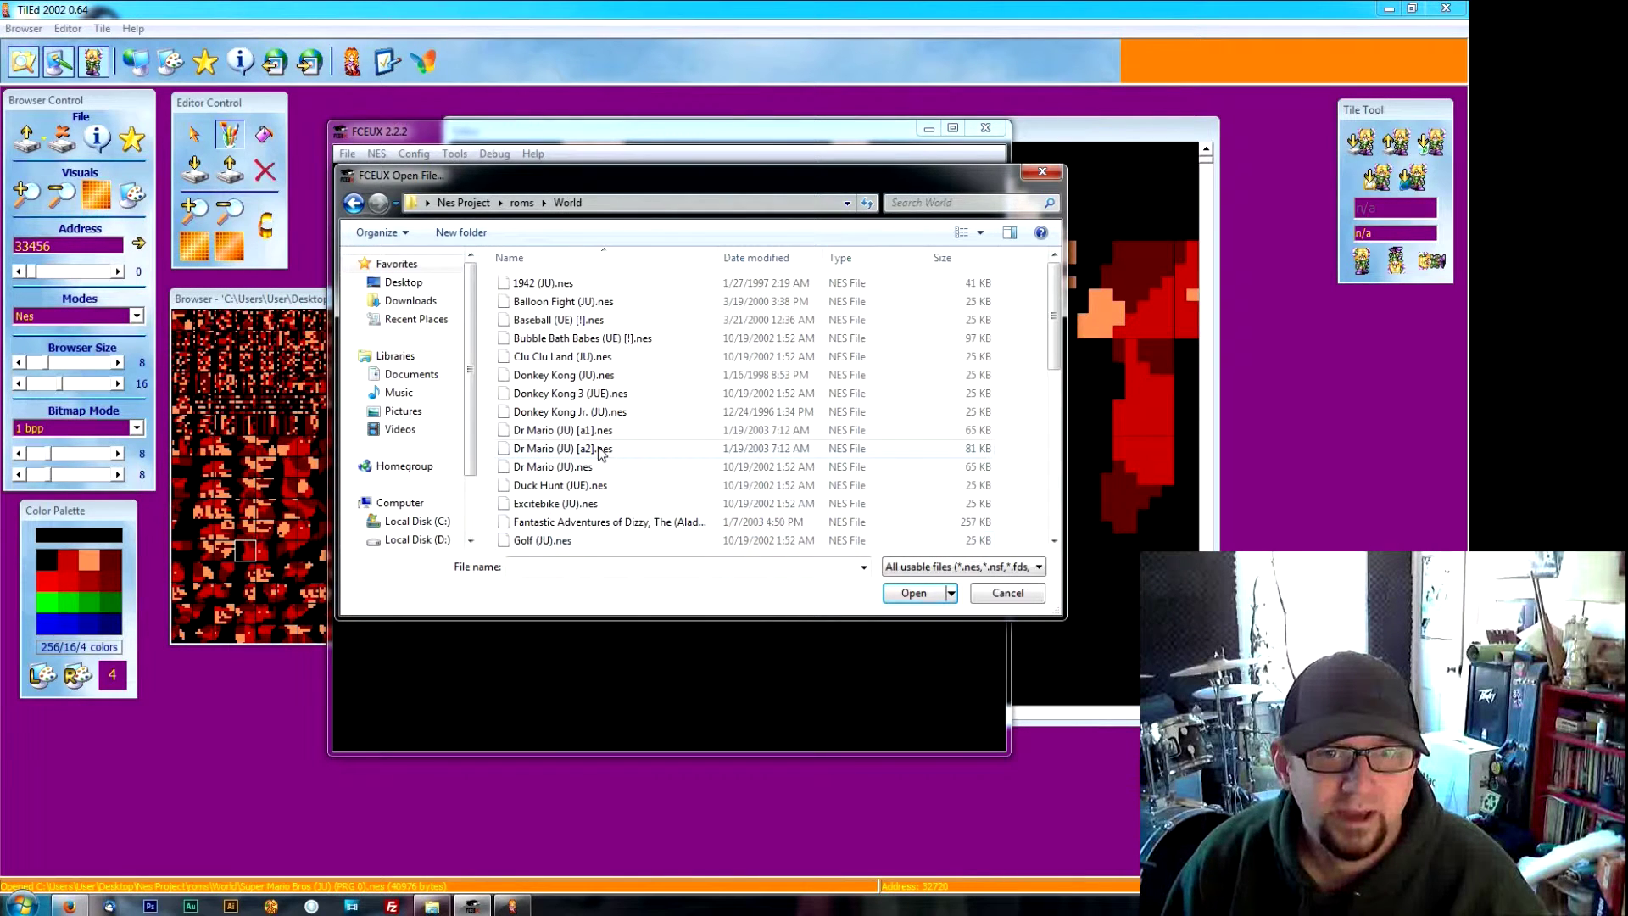
left_click(591, 451)
key("s")
key("u")
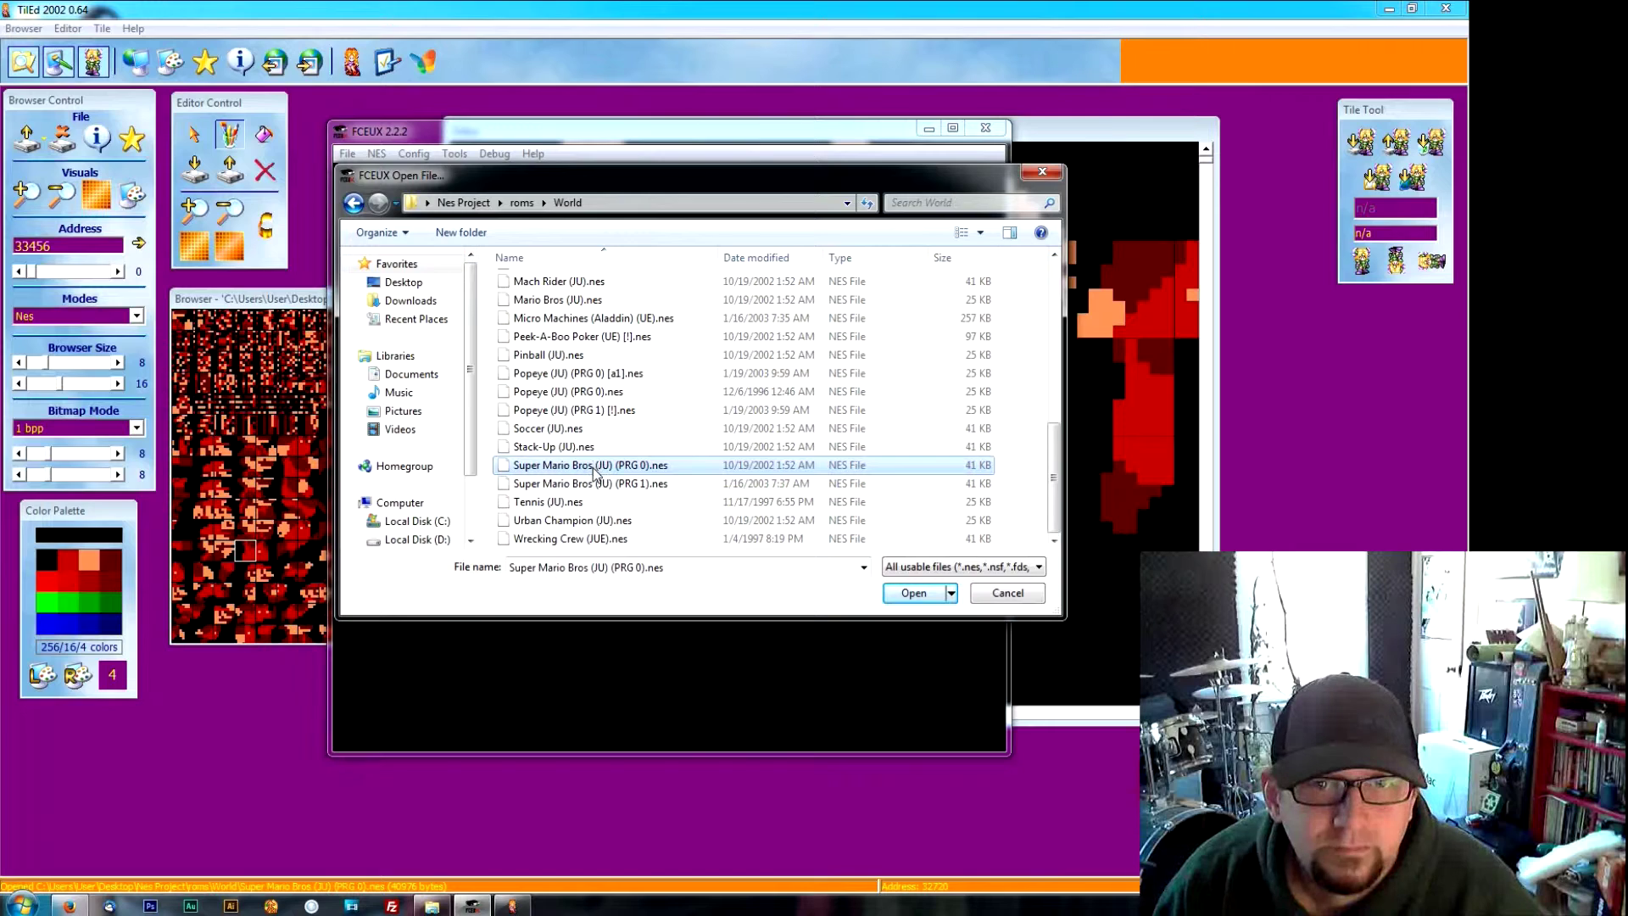
double_click(592, 466)
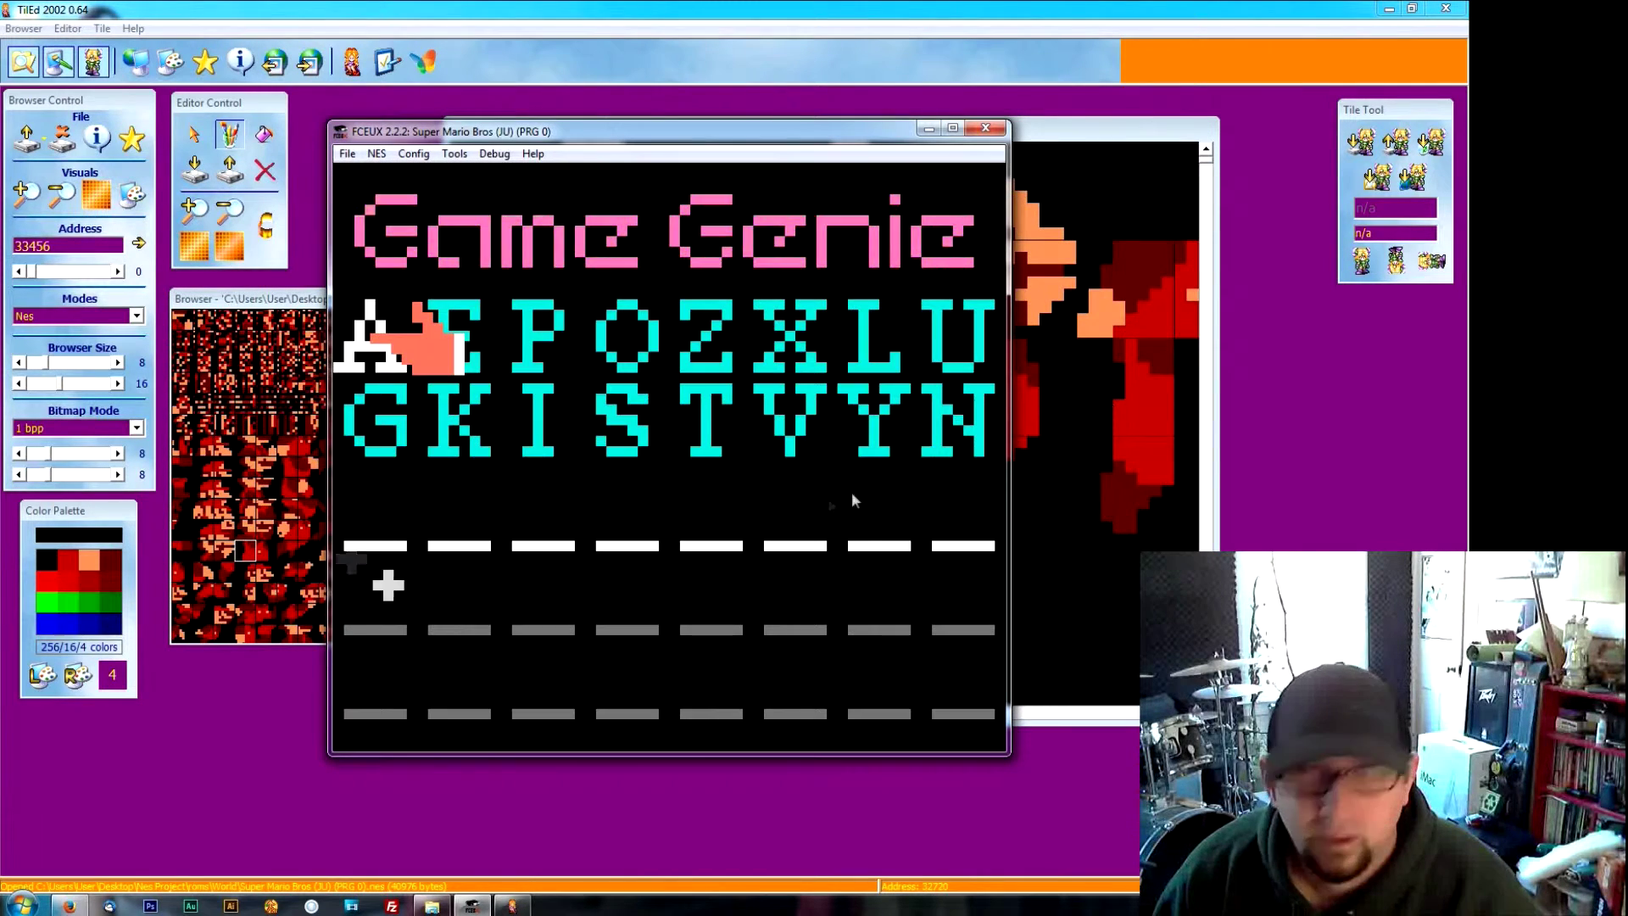
Step: Start a one-player game and run through World 1-1 until Mario grabs the mushroom
key("Return")
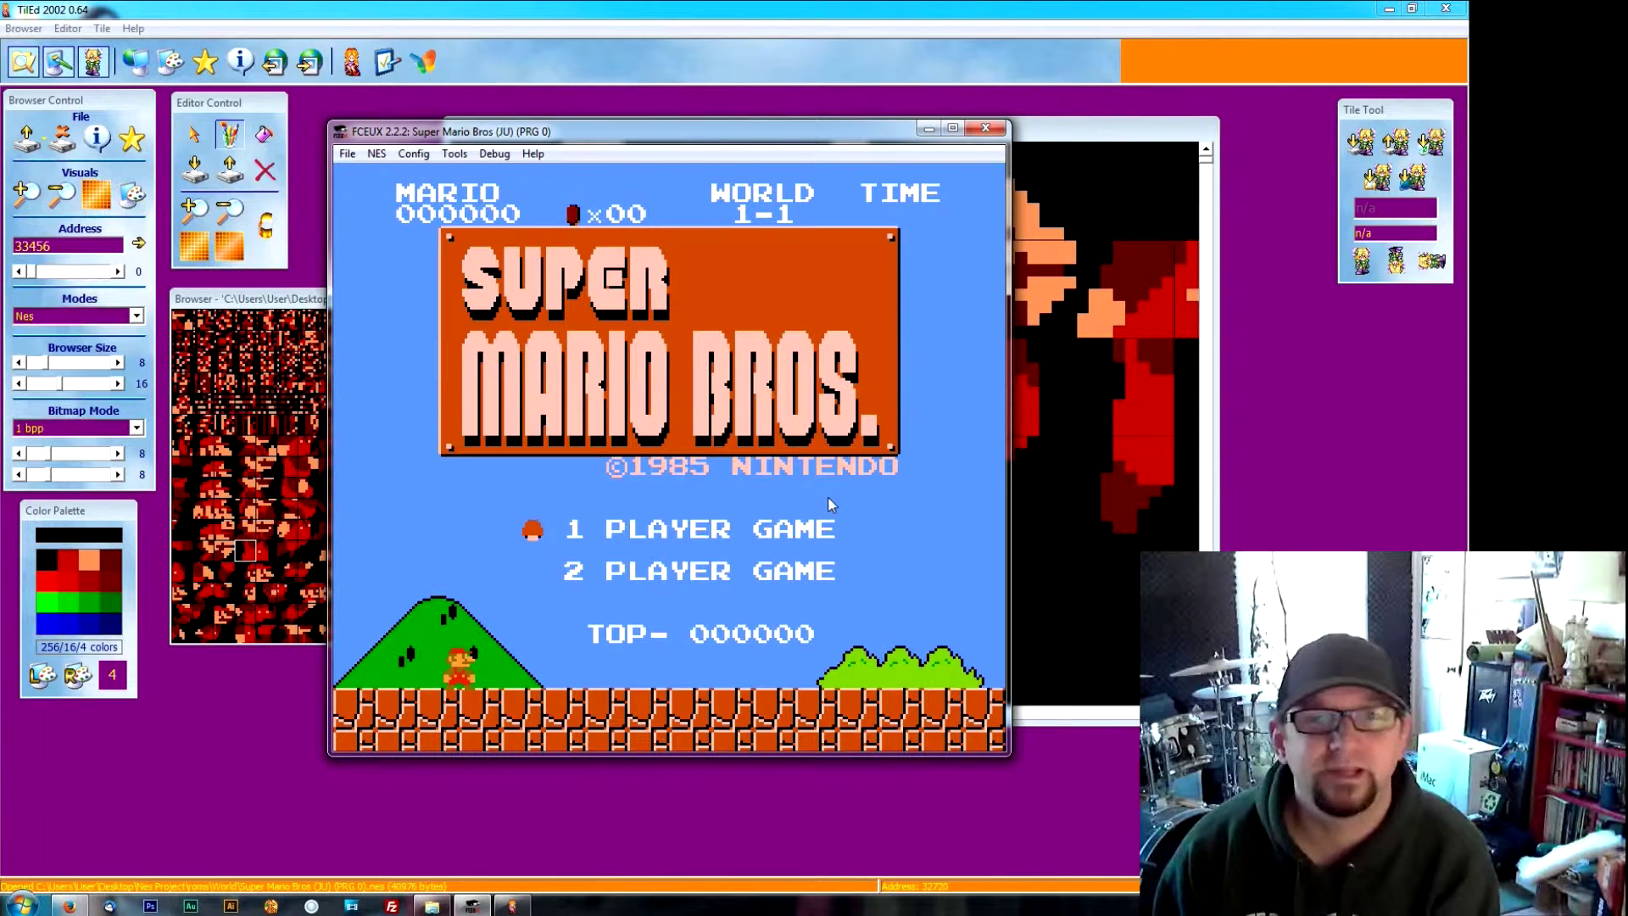
key("Return")
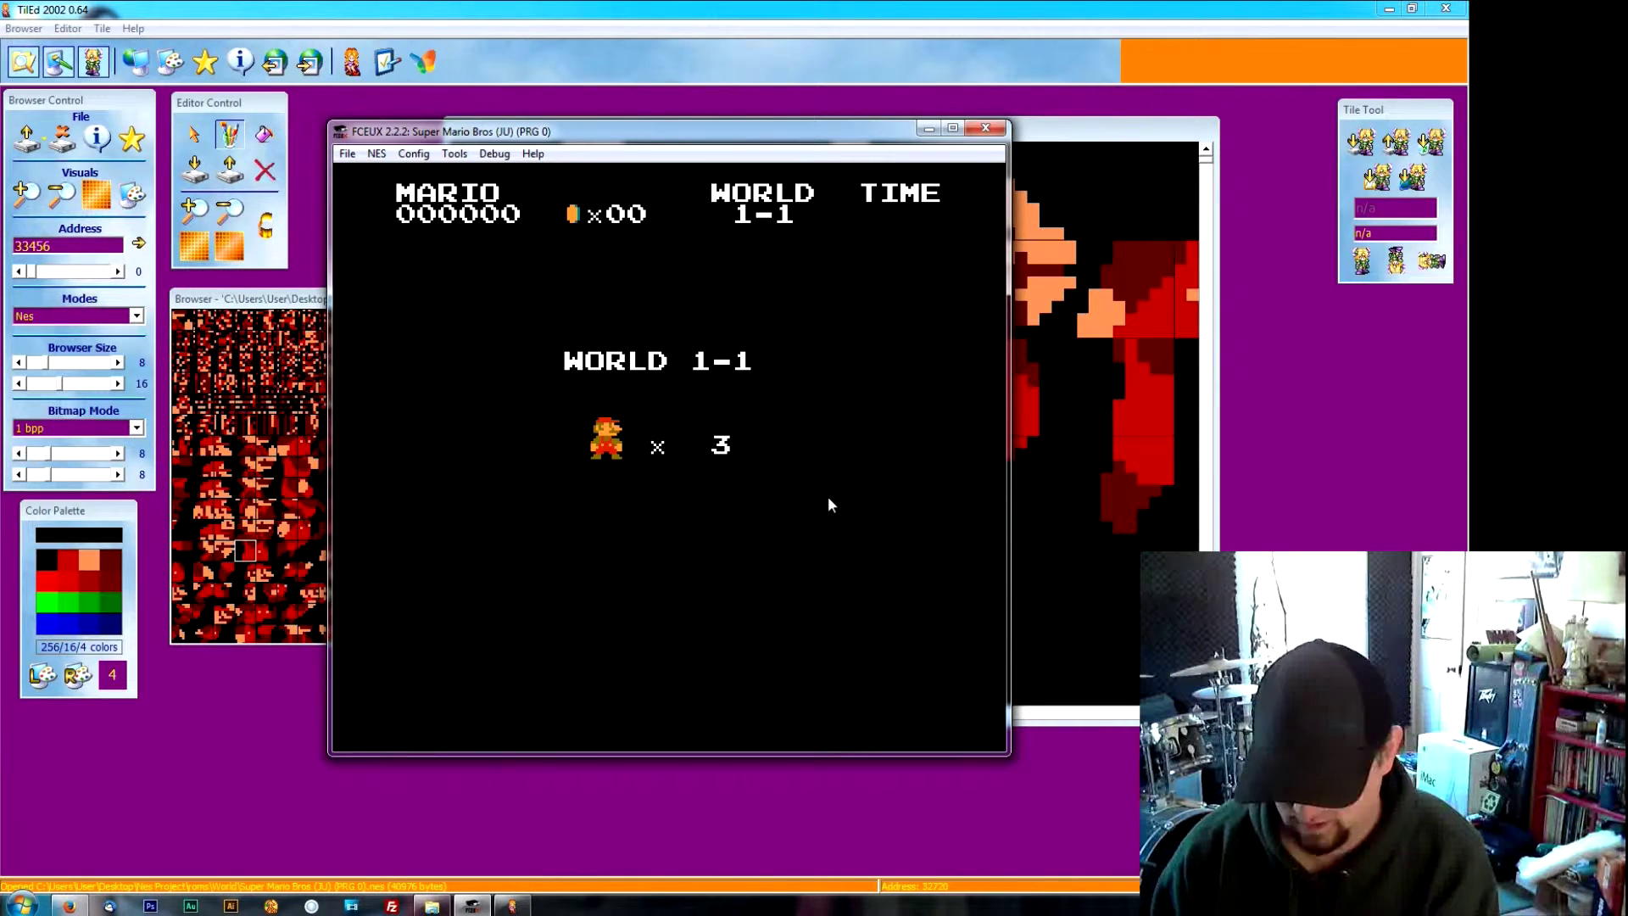
key("Right")
key("f")
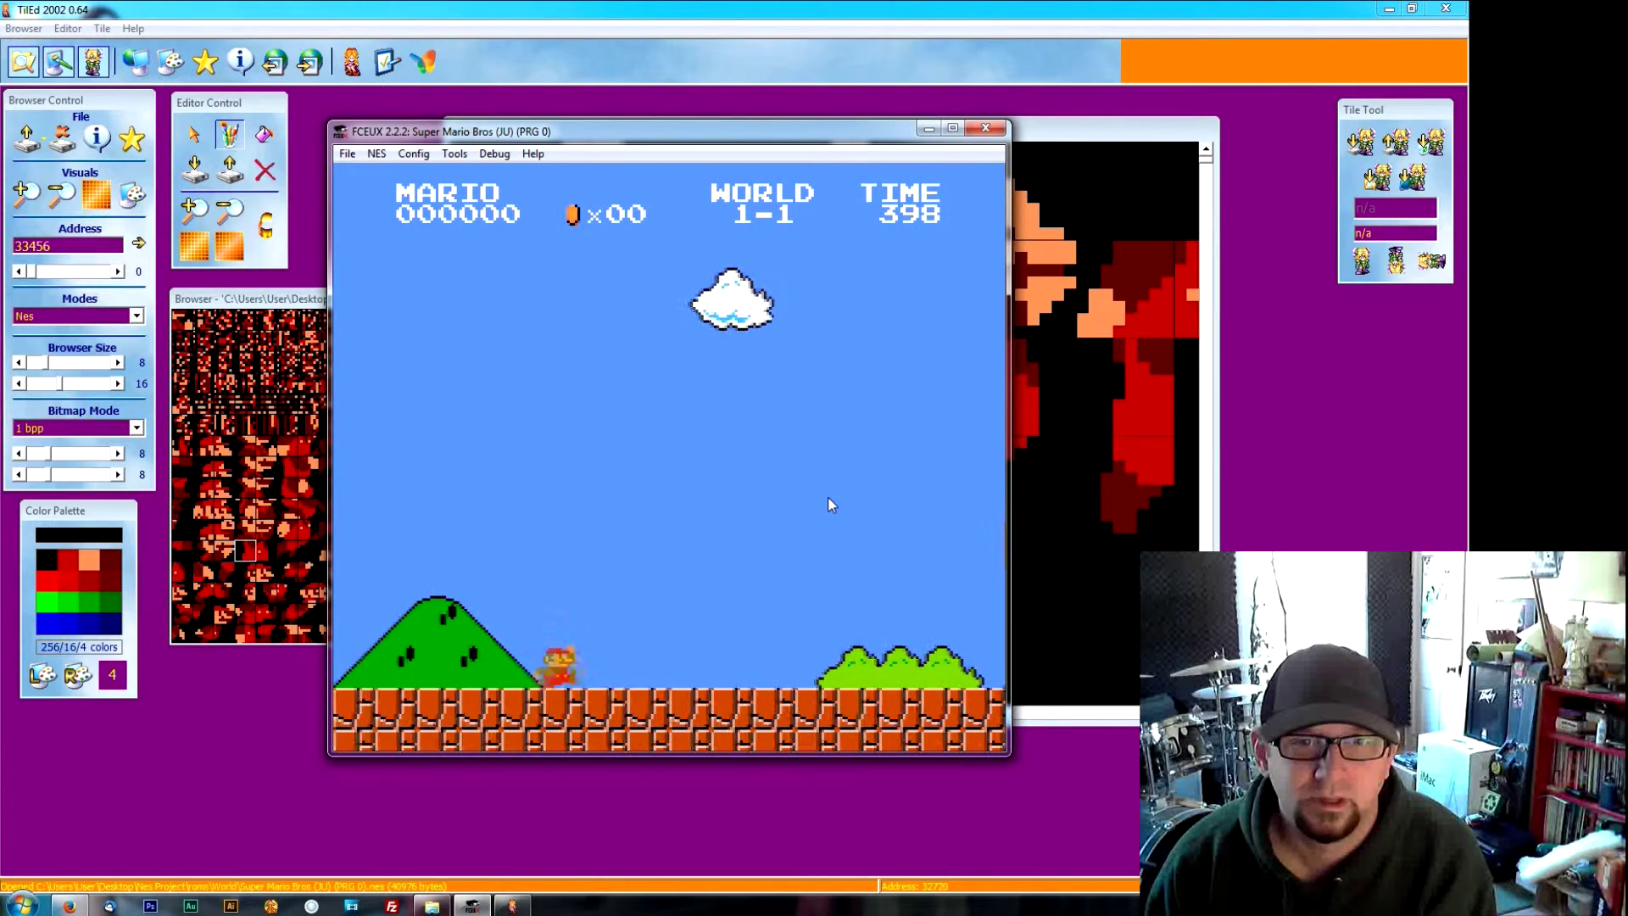
key("Right")
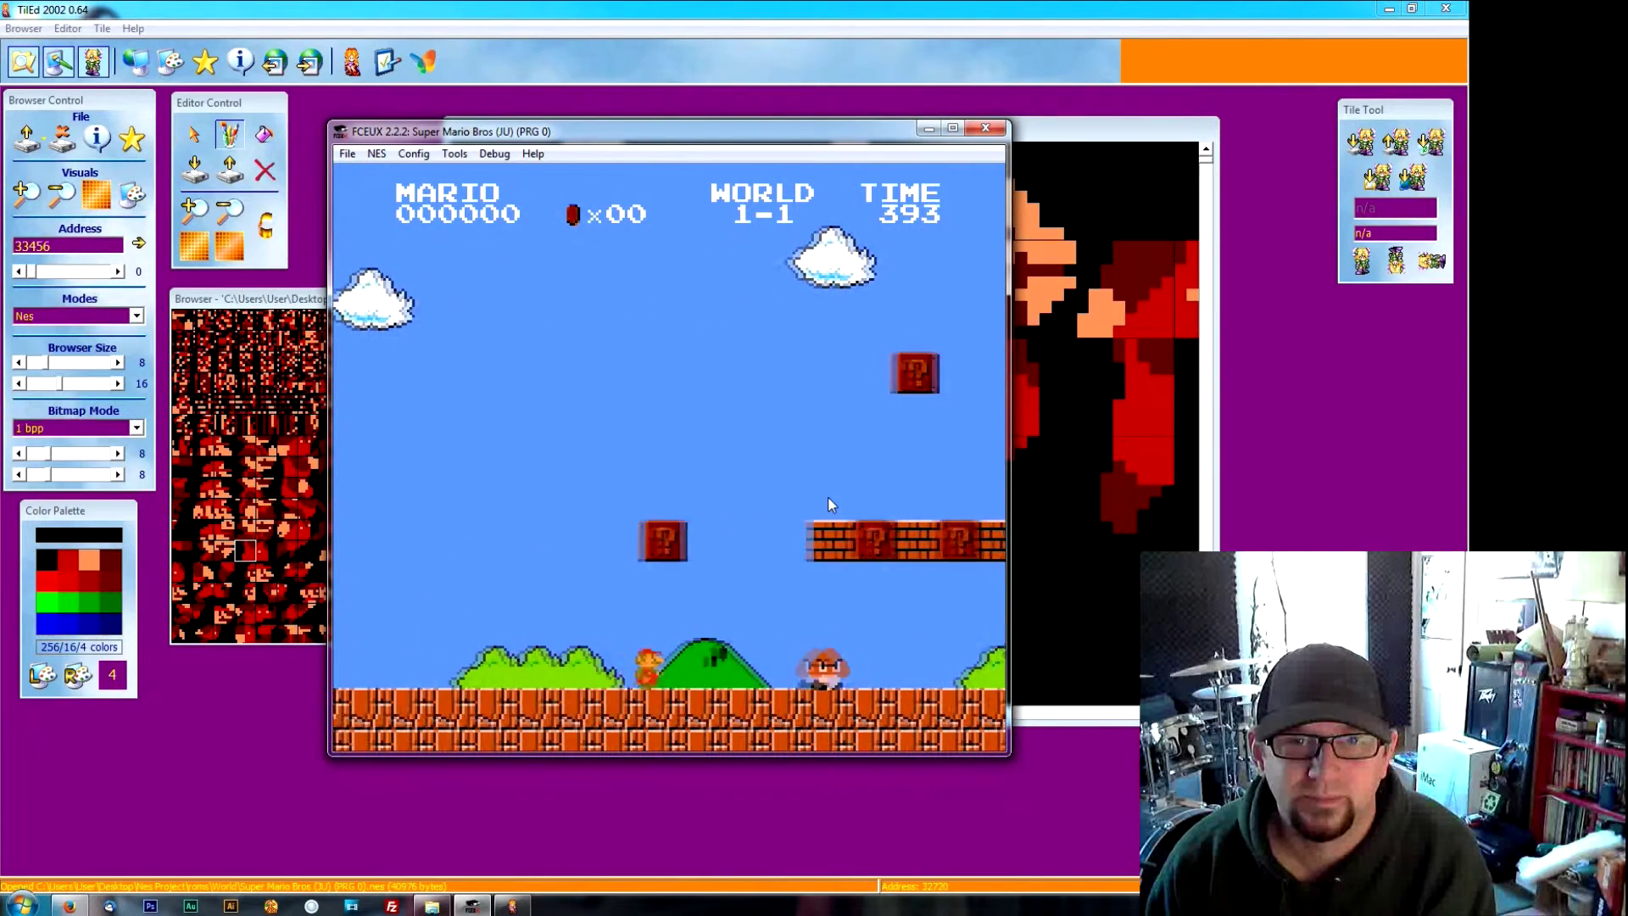
key("f")
key("Right")
key("f")
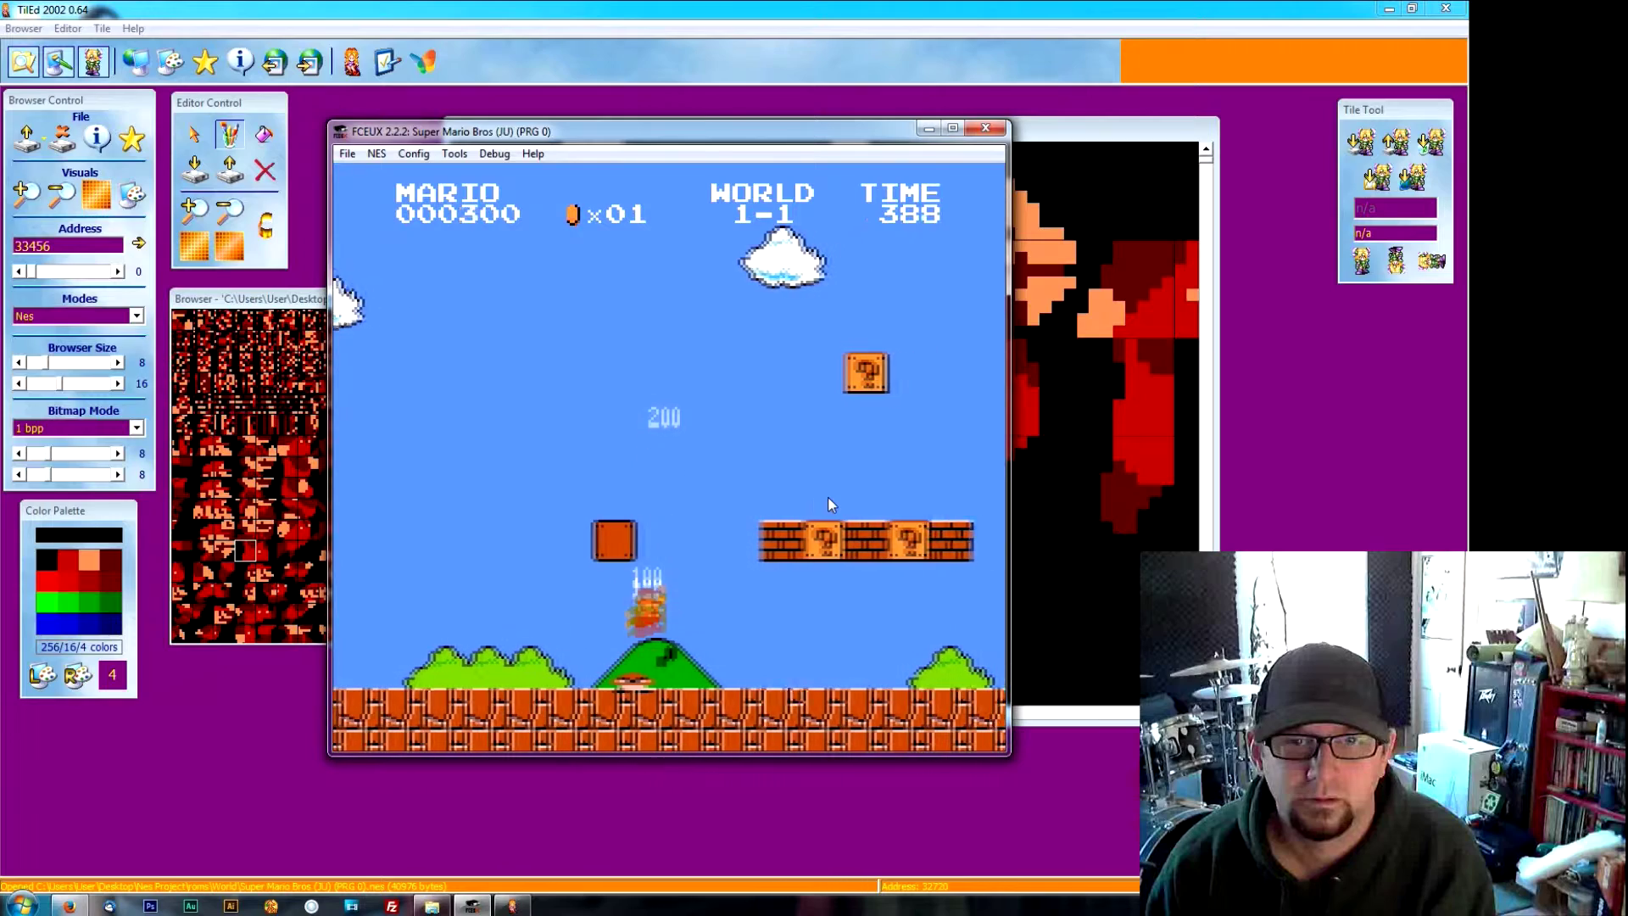
key("Right")
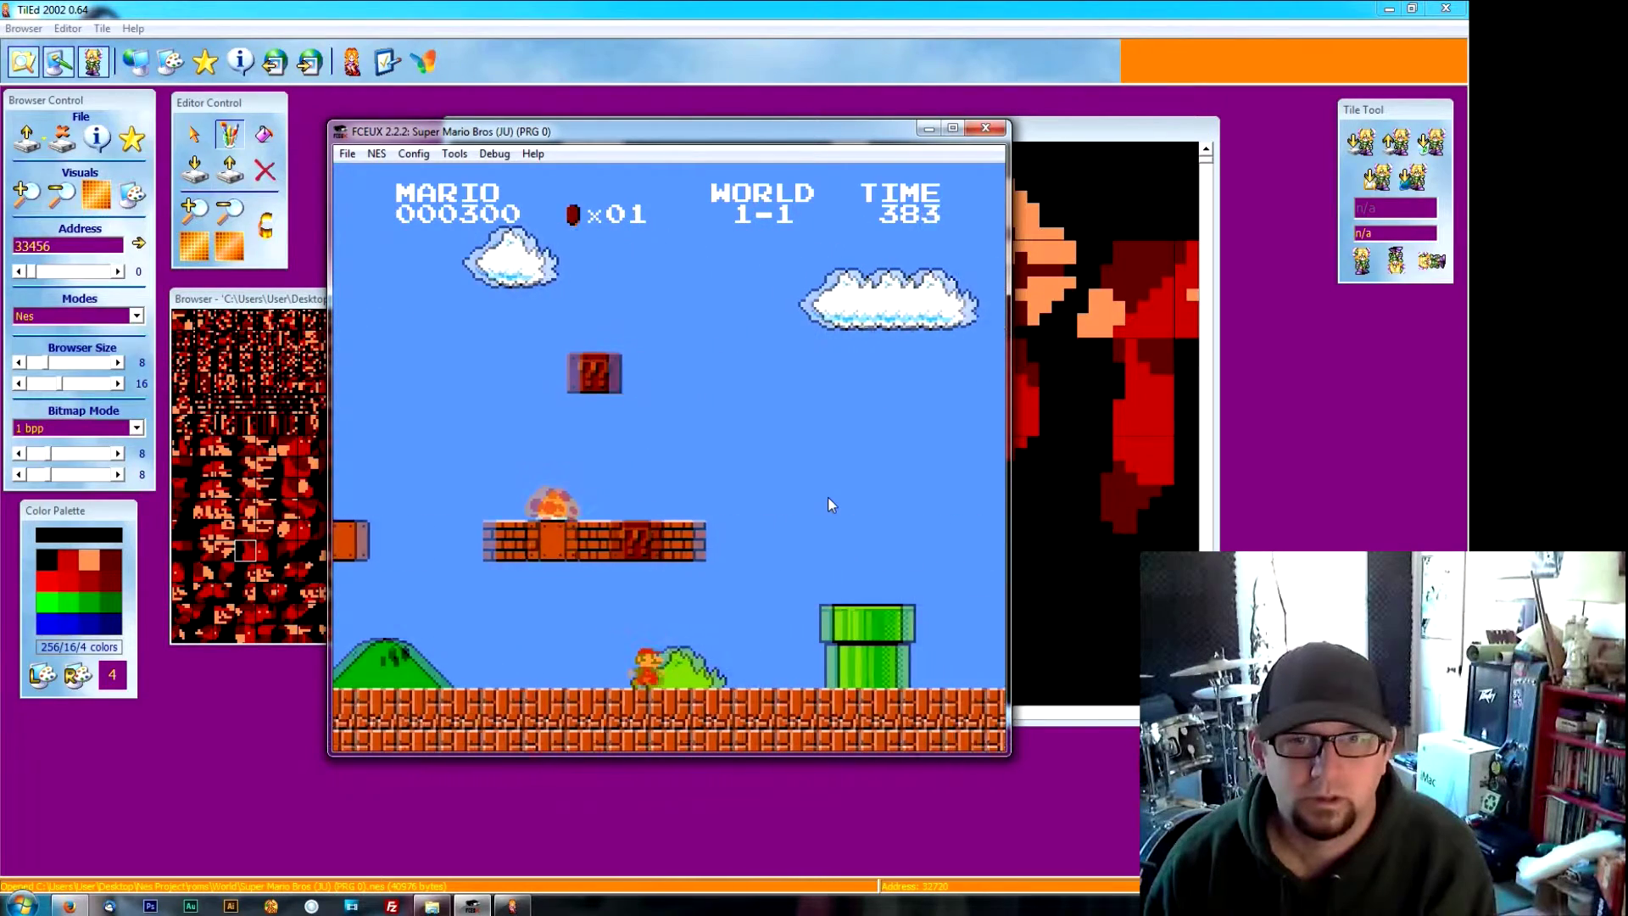
key("Right")
key("f")
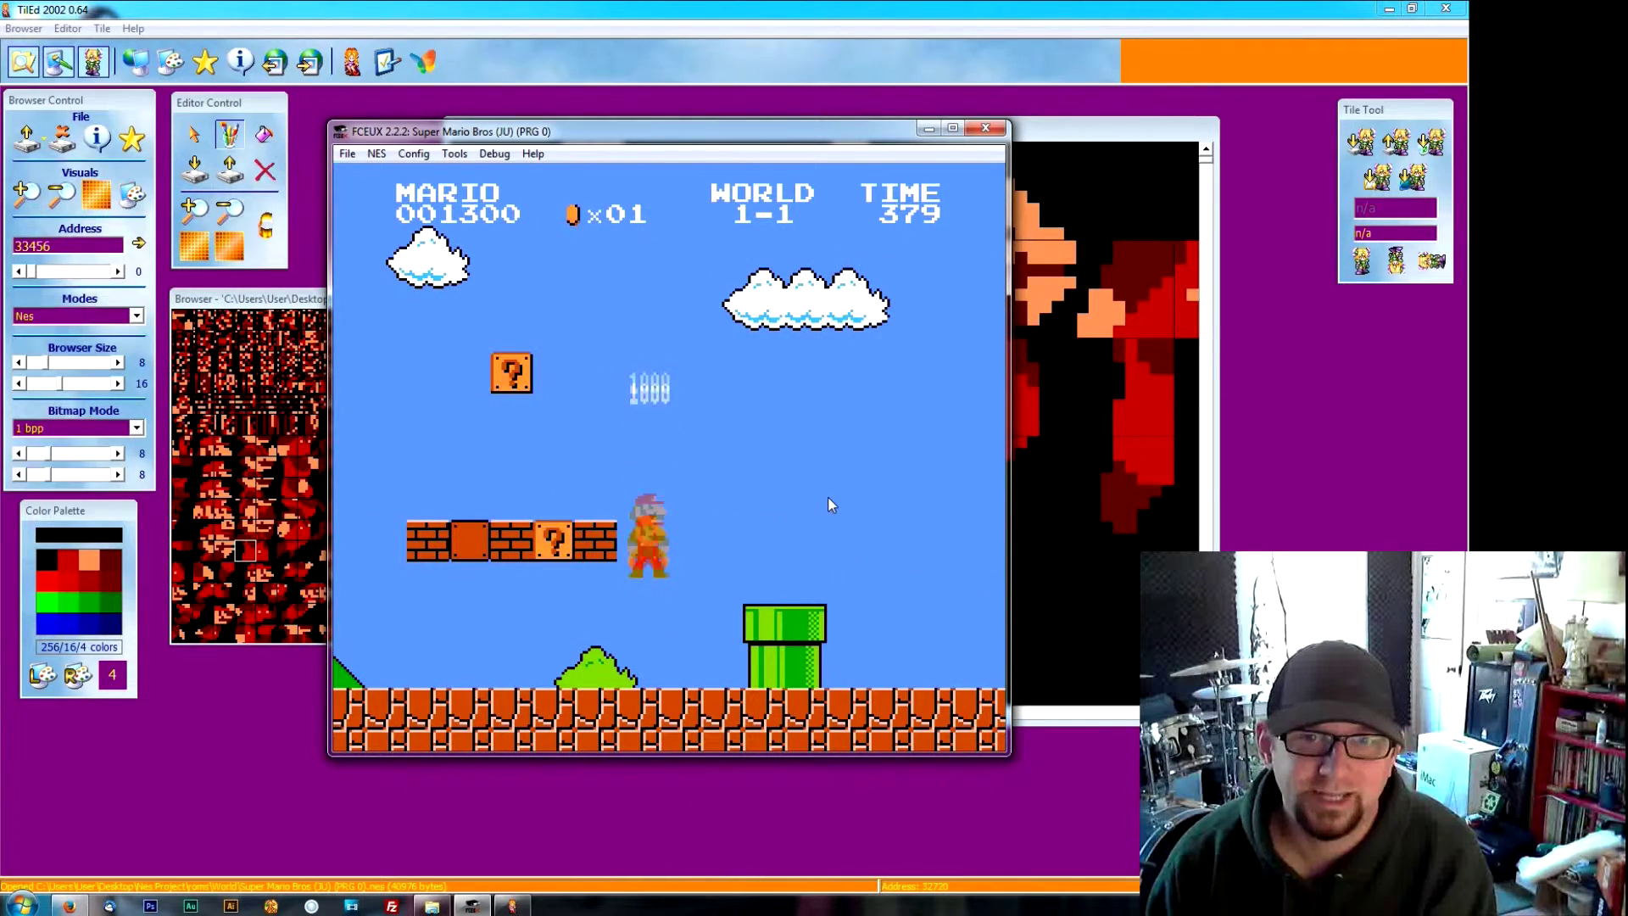
Step: Walk big Mario back and forth to inspect his sprite, knocking a coin and breaking a brick
key("Left")
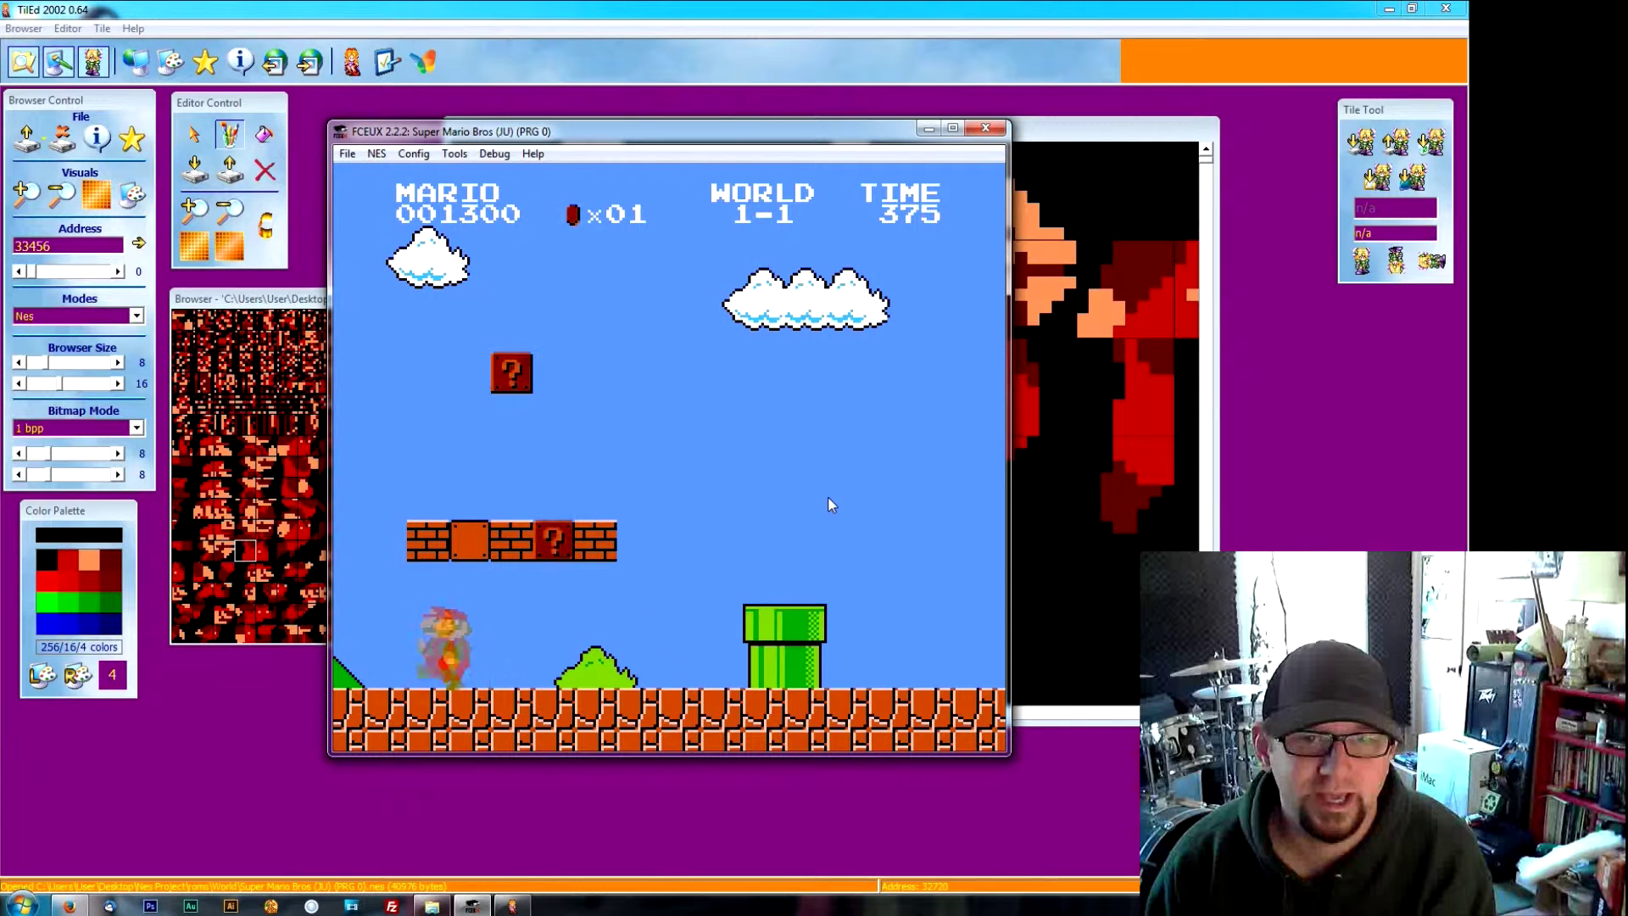
key("Right")
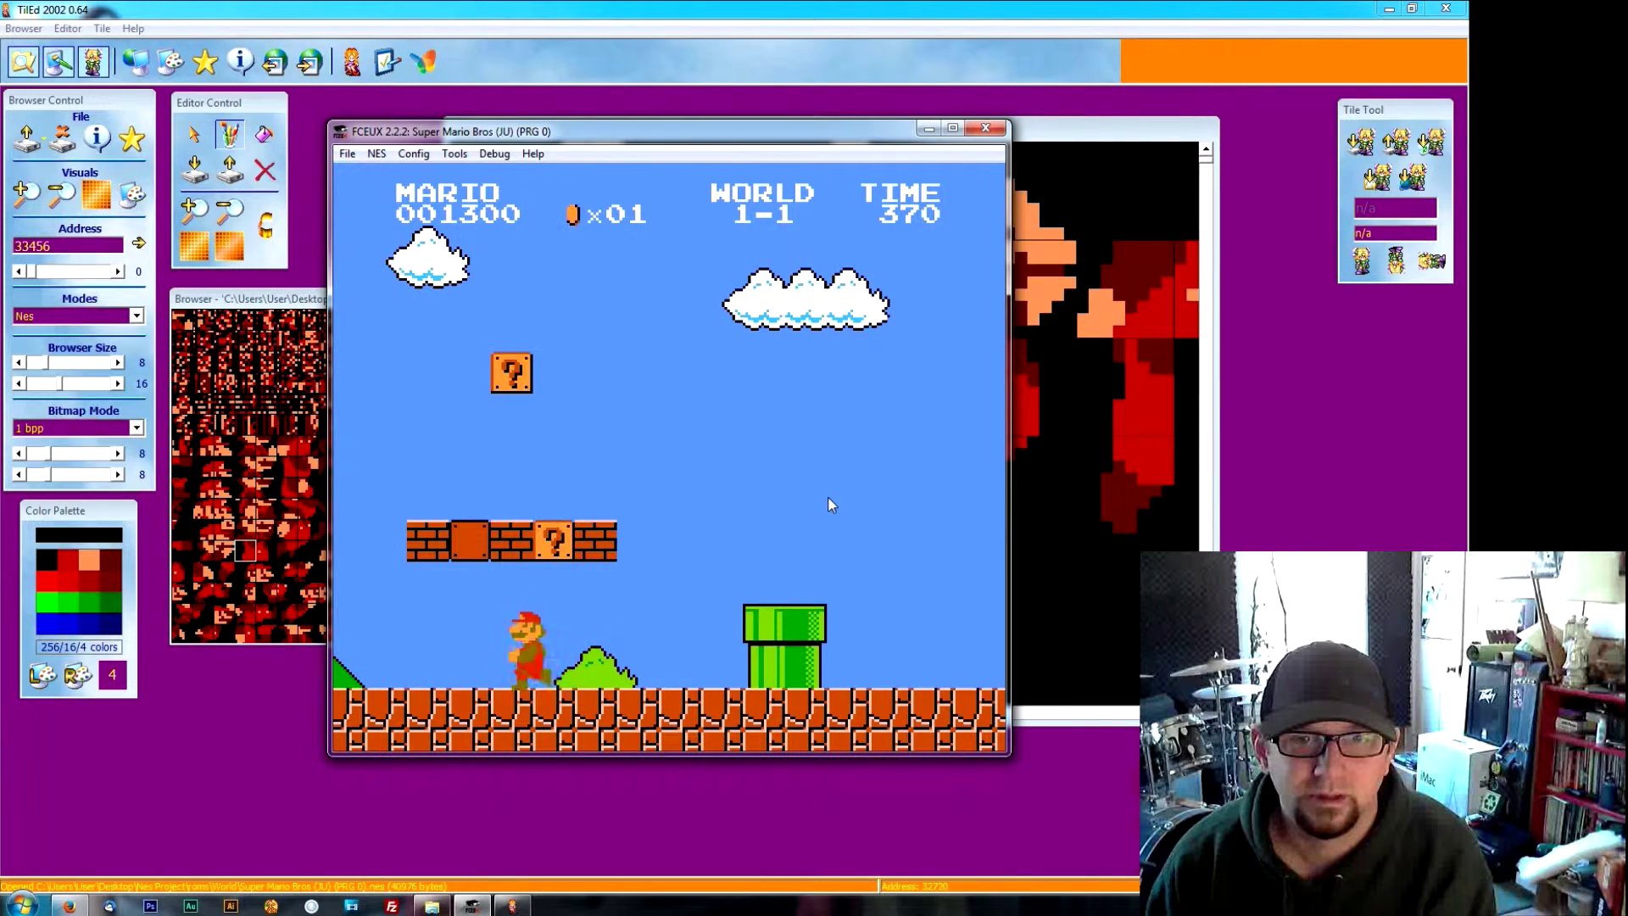
key("Left")
key("Right")
key("f")
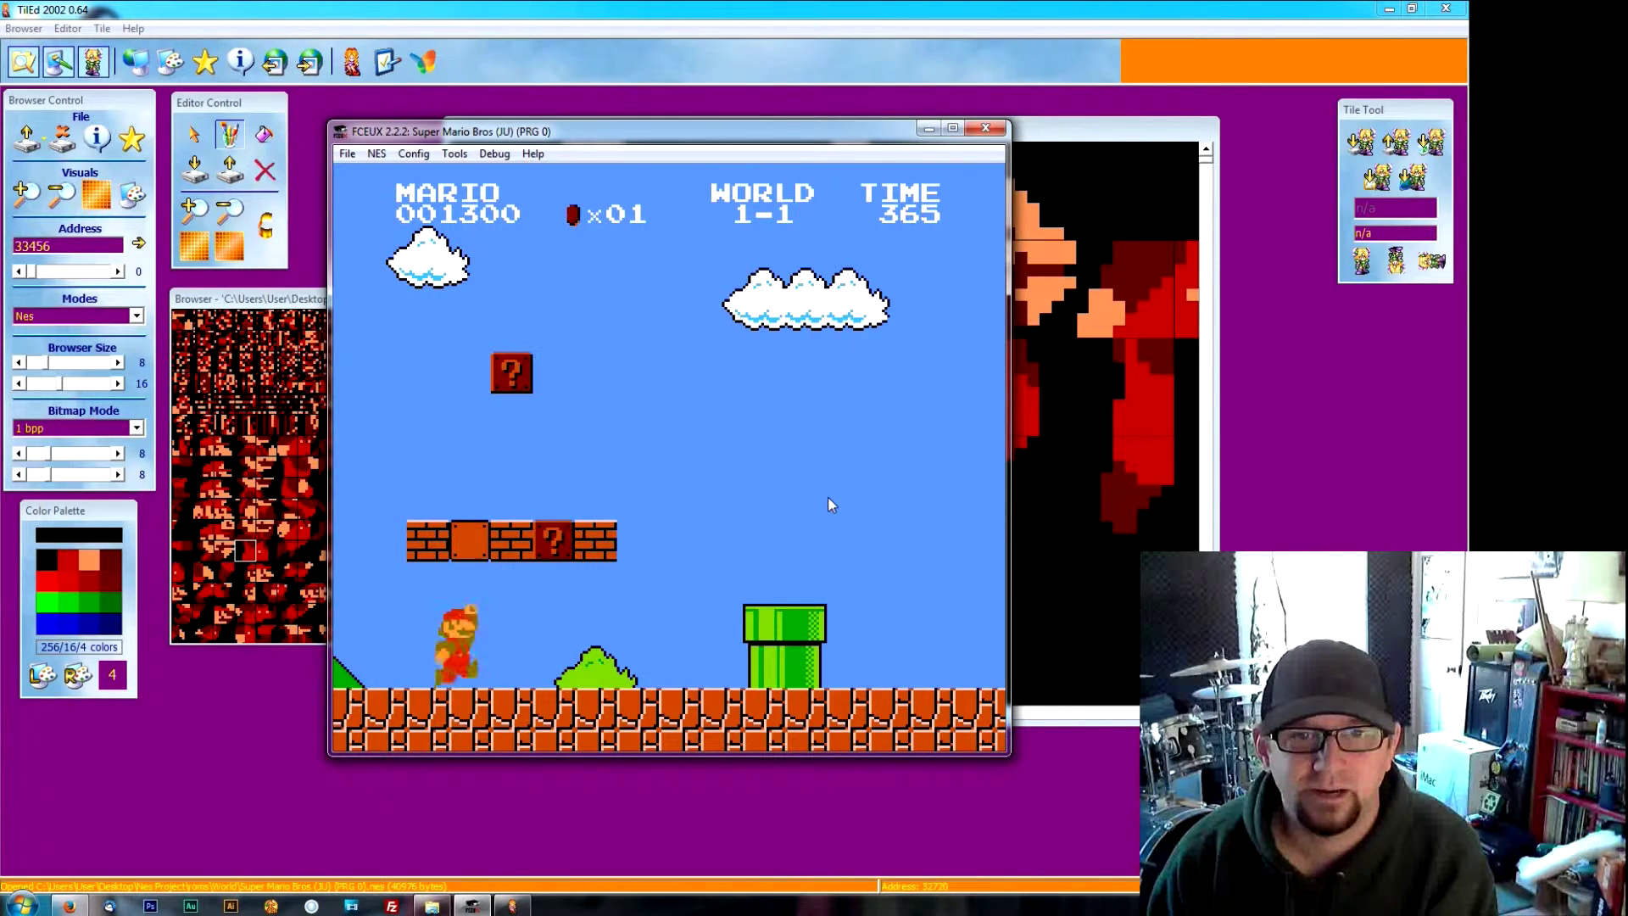
key("f")
key("Right")
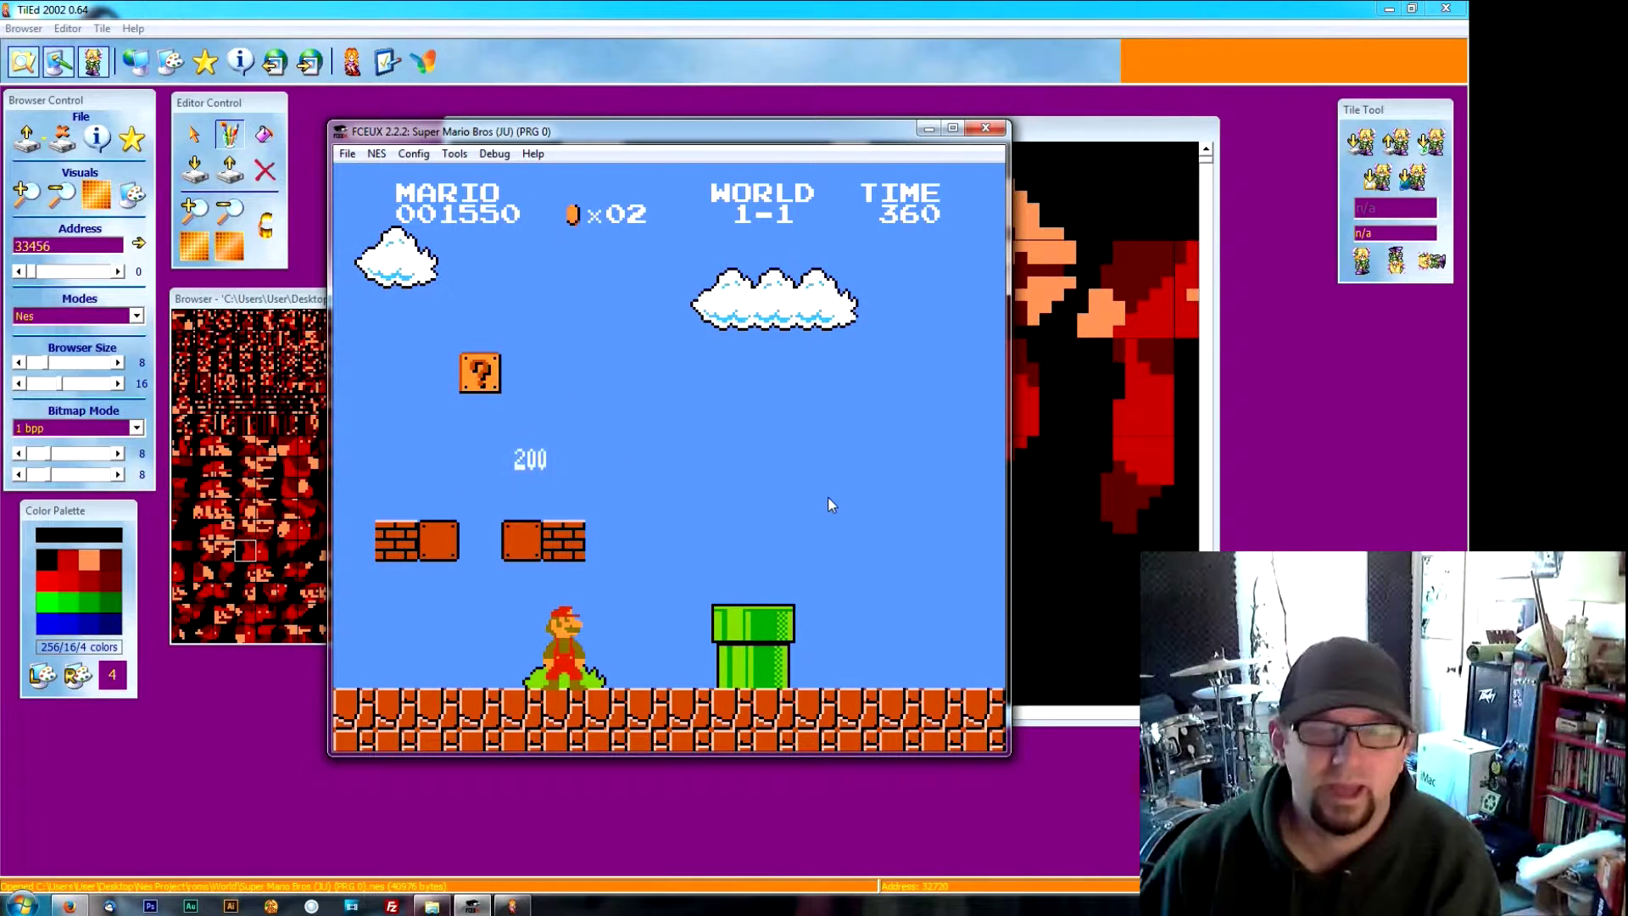
left_click(348, 153)
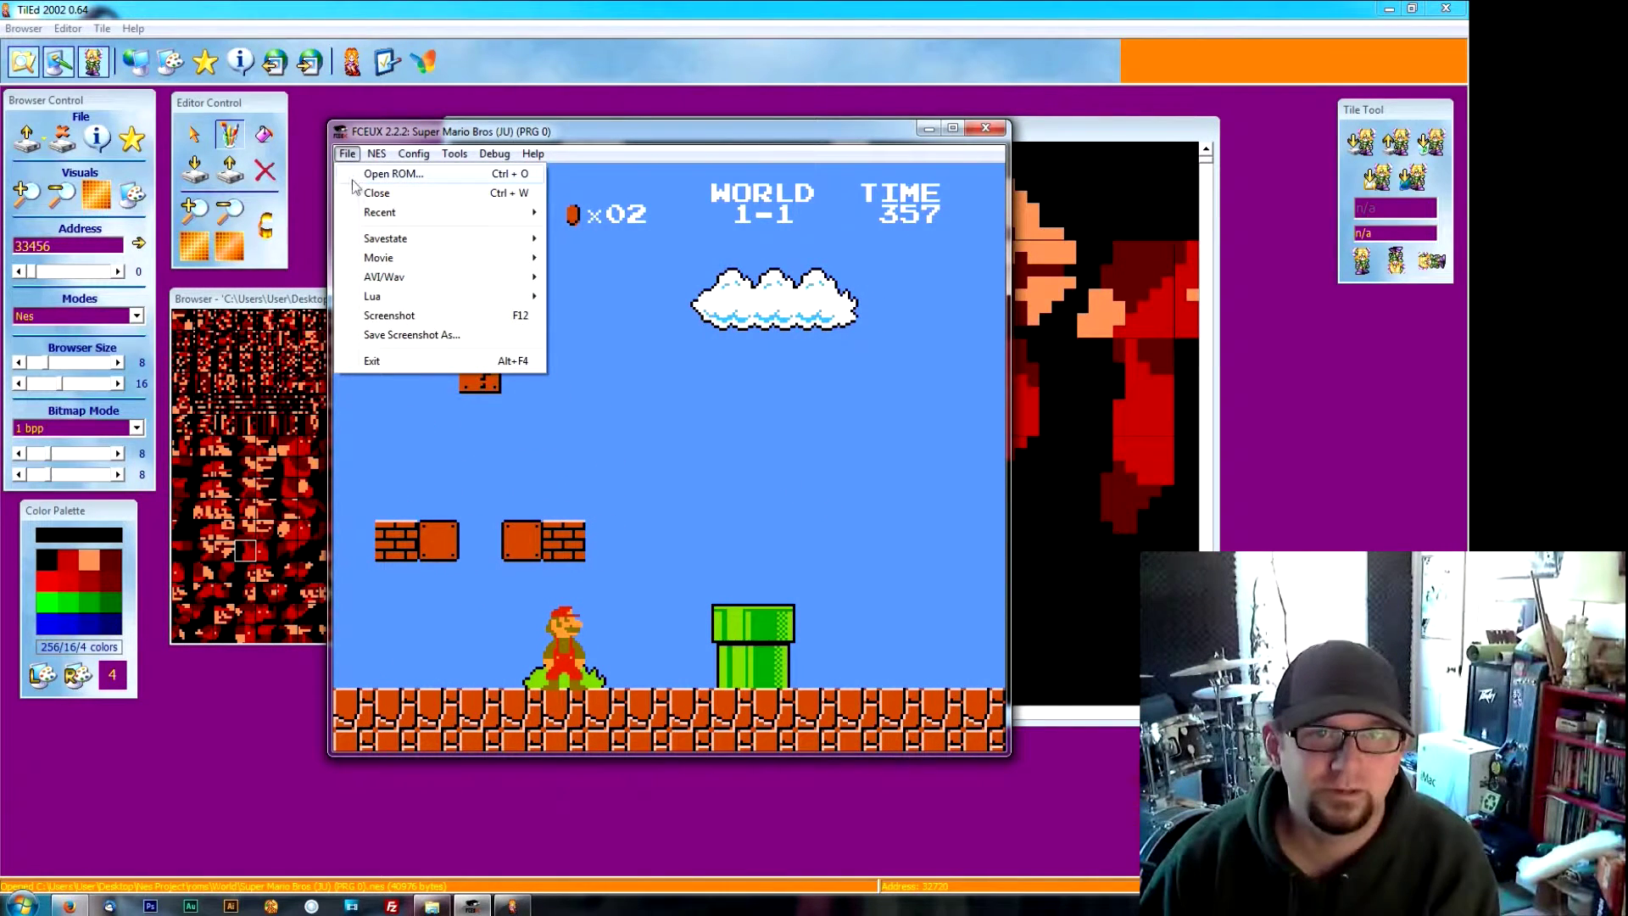
Step: Close the game in FCEUX, return to TilEd, and look through its Browser menu
left_click(360, 193)
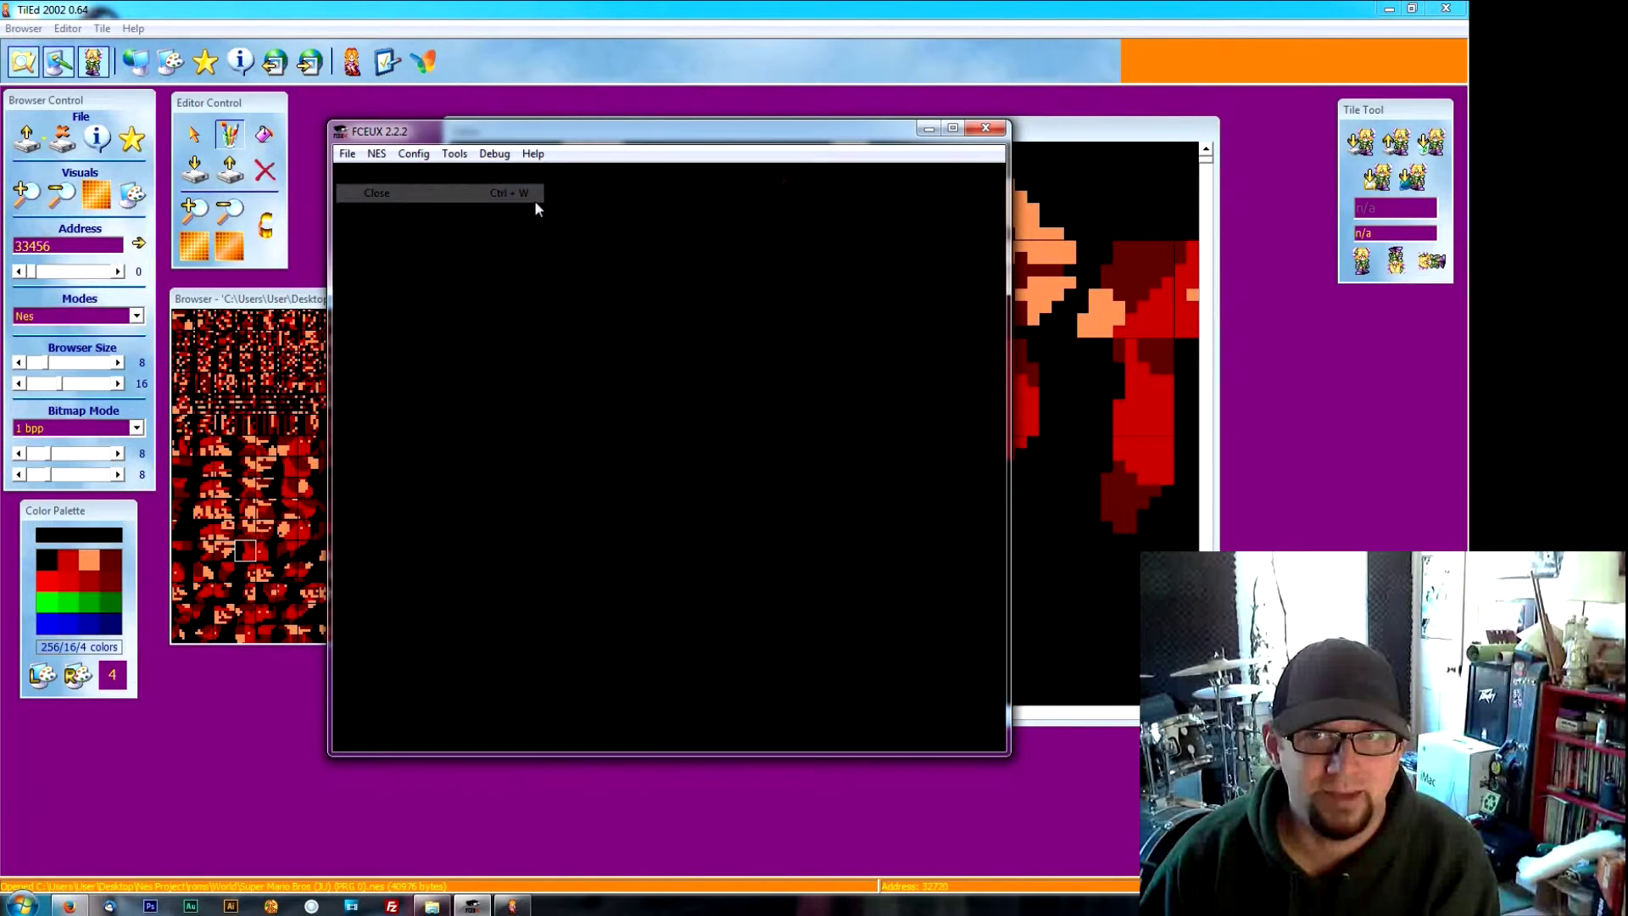
left_click(964, 8)
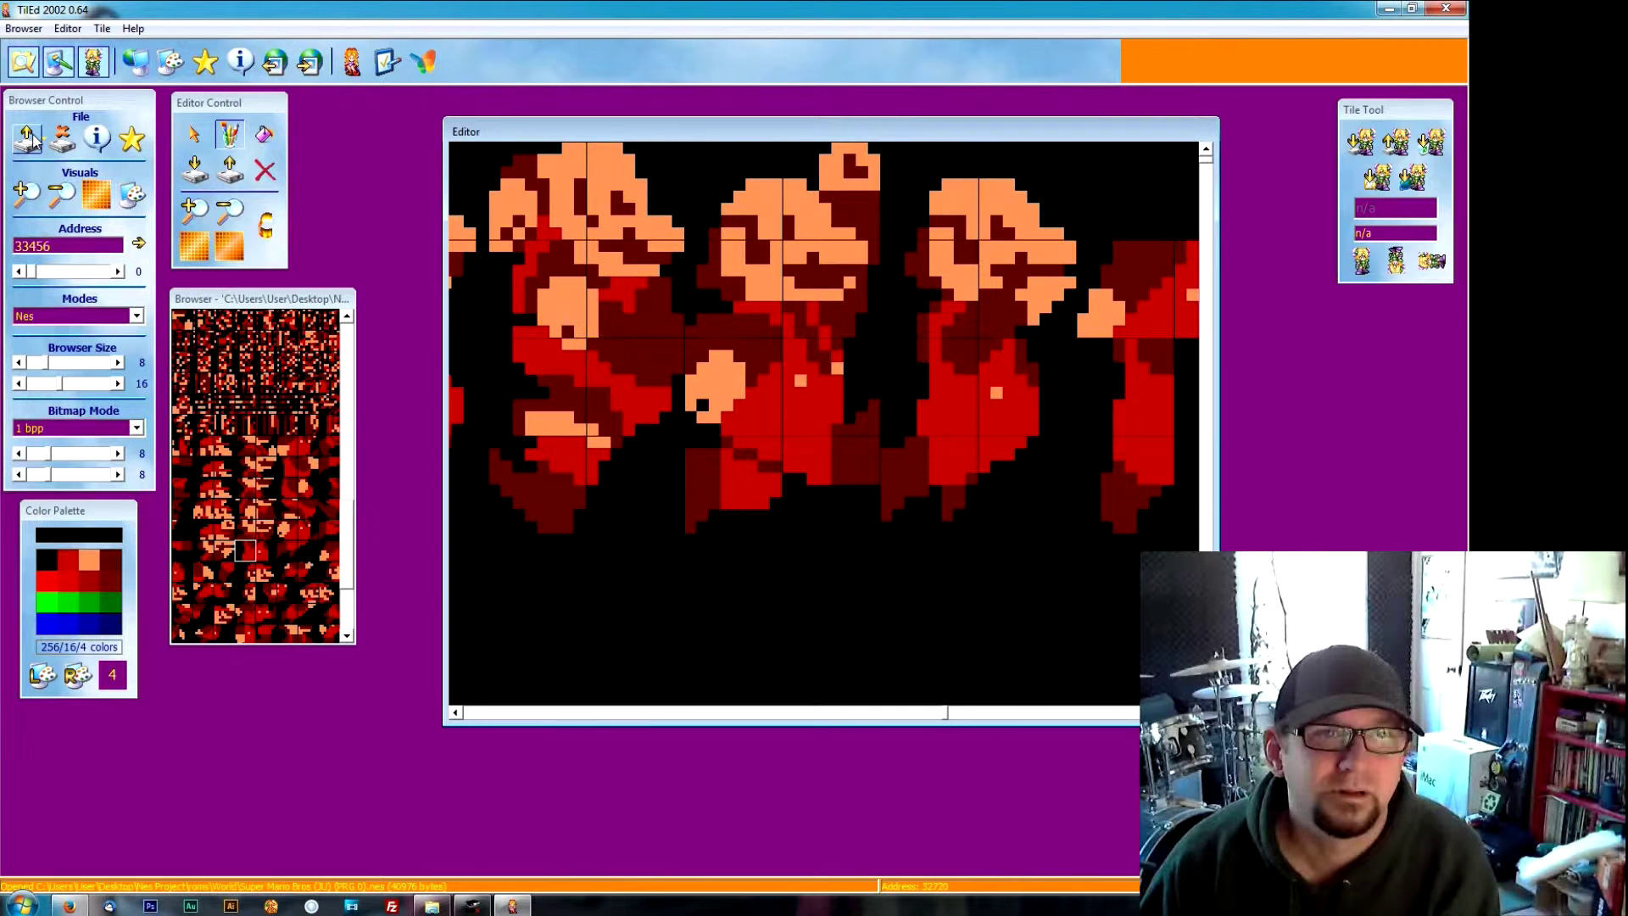
left_click(19, 31)
mouse_move(68, 28)
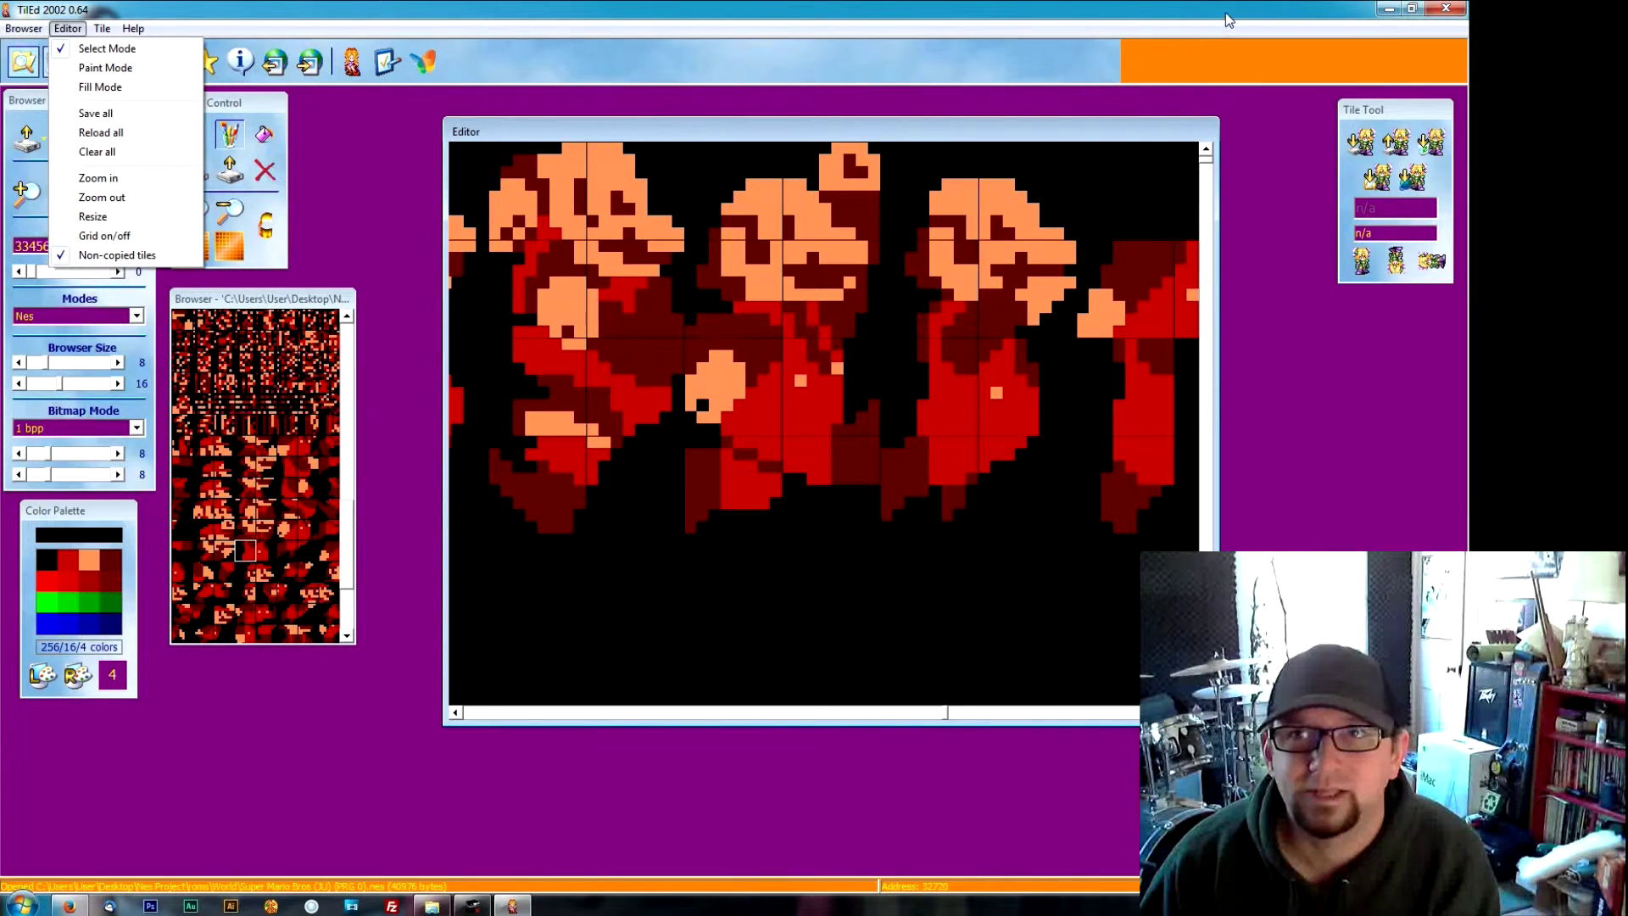
left_click(1229, 19)
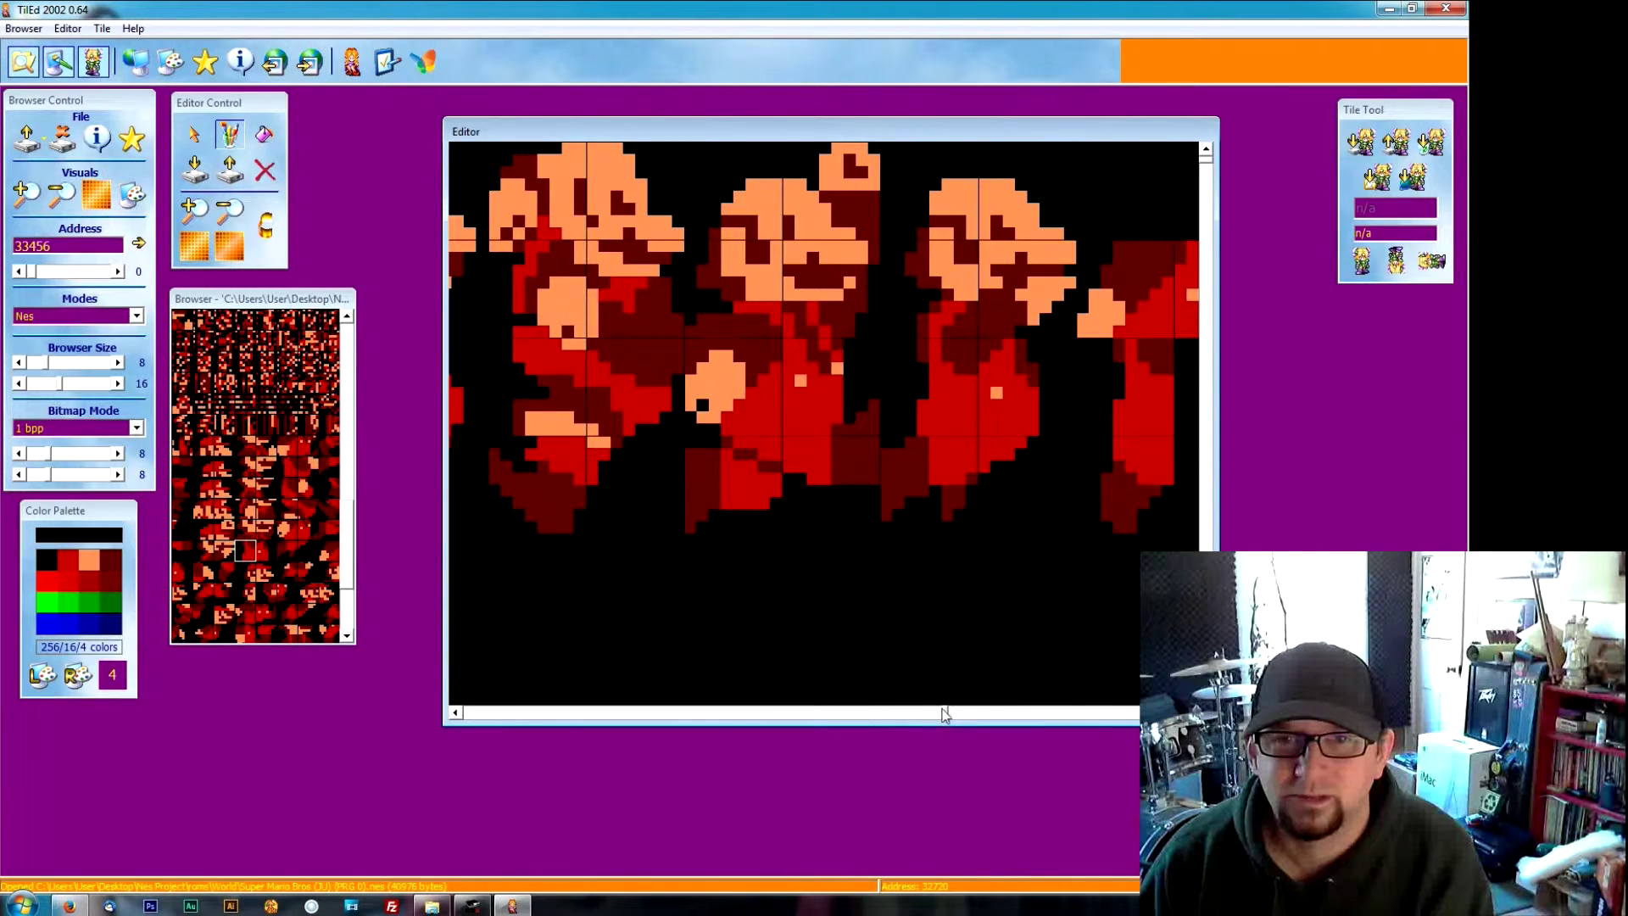
left_click_drag(944, 715, 457, 714)
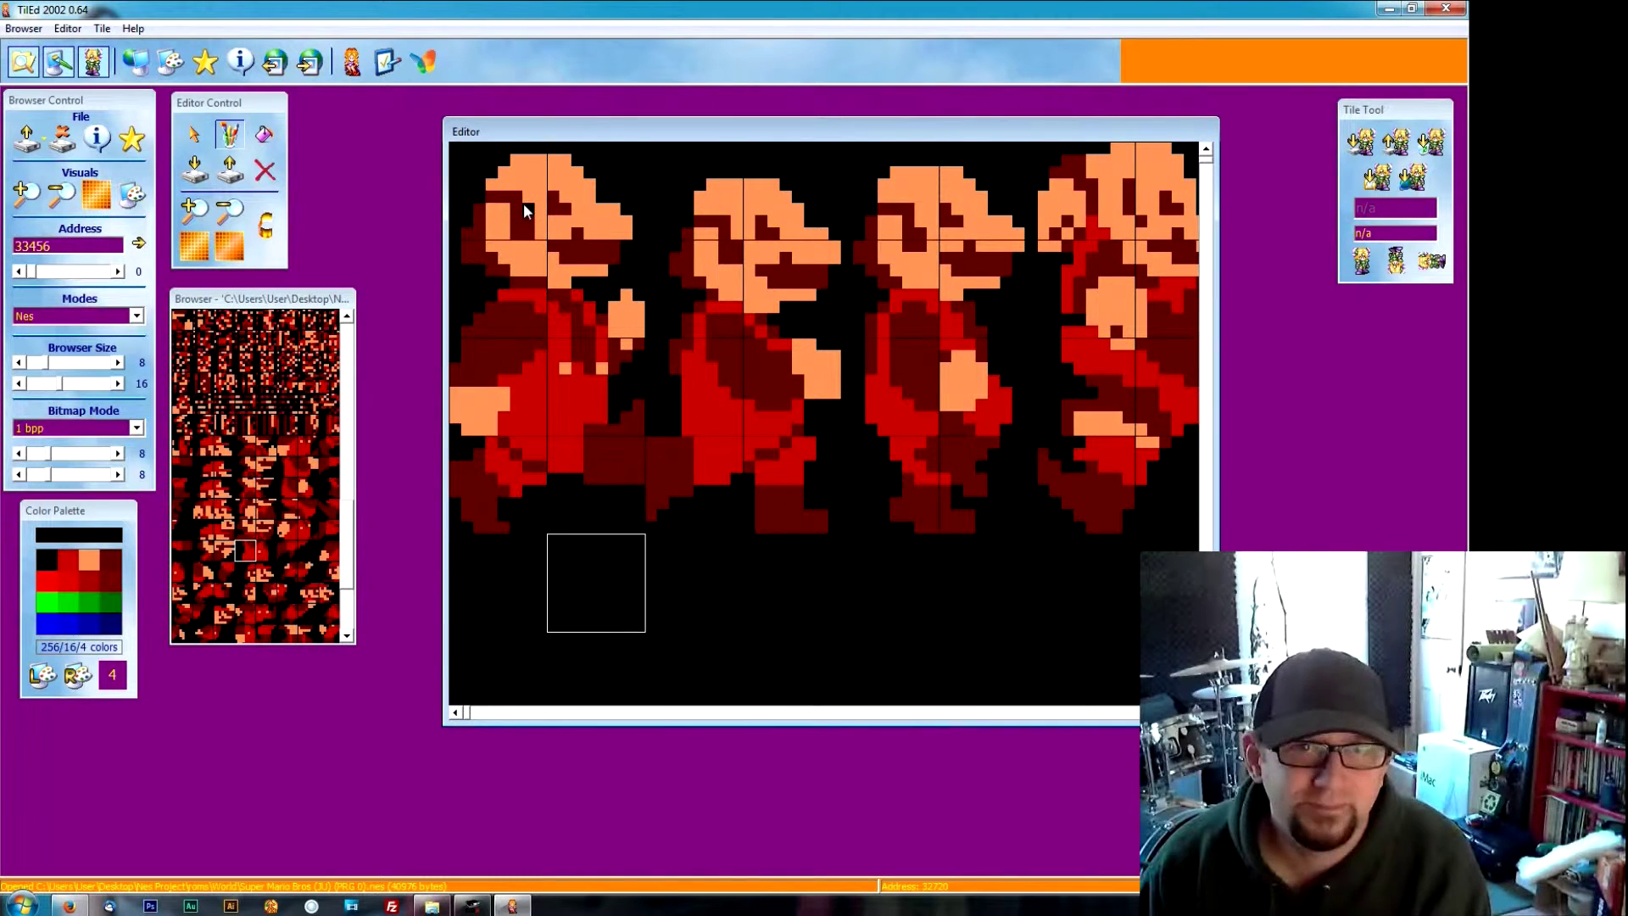
Step: Switch to tile selection and save the first Mario's two top head tiles into the ROM
left_click(94, 563)
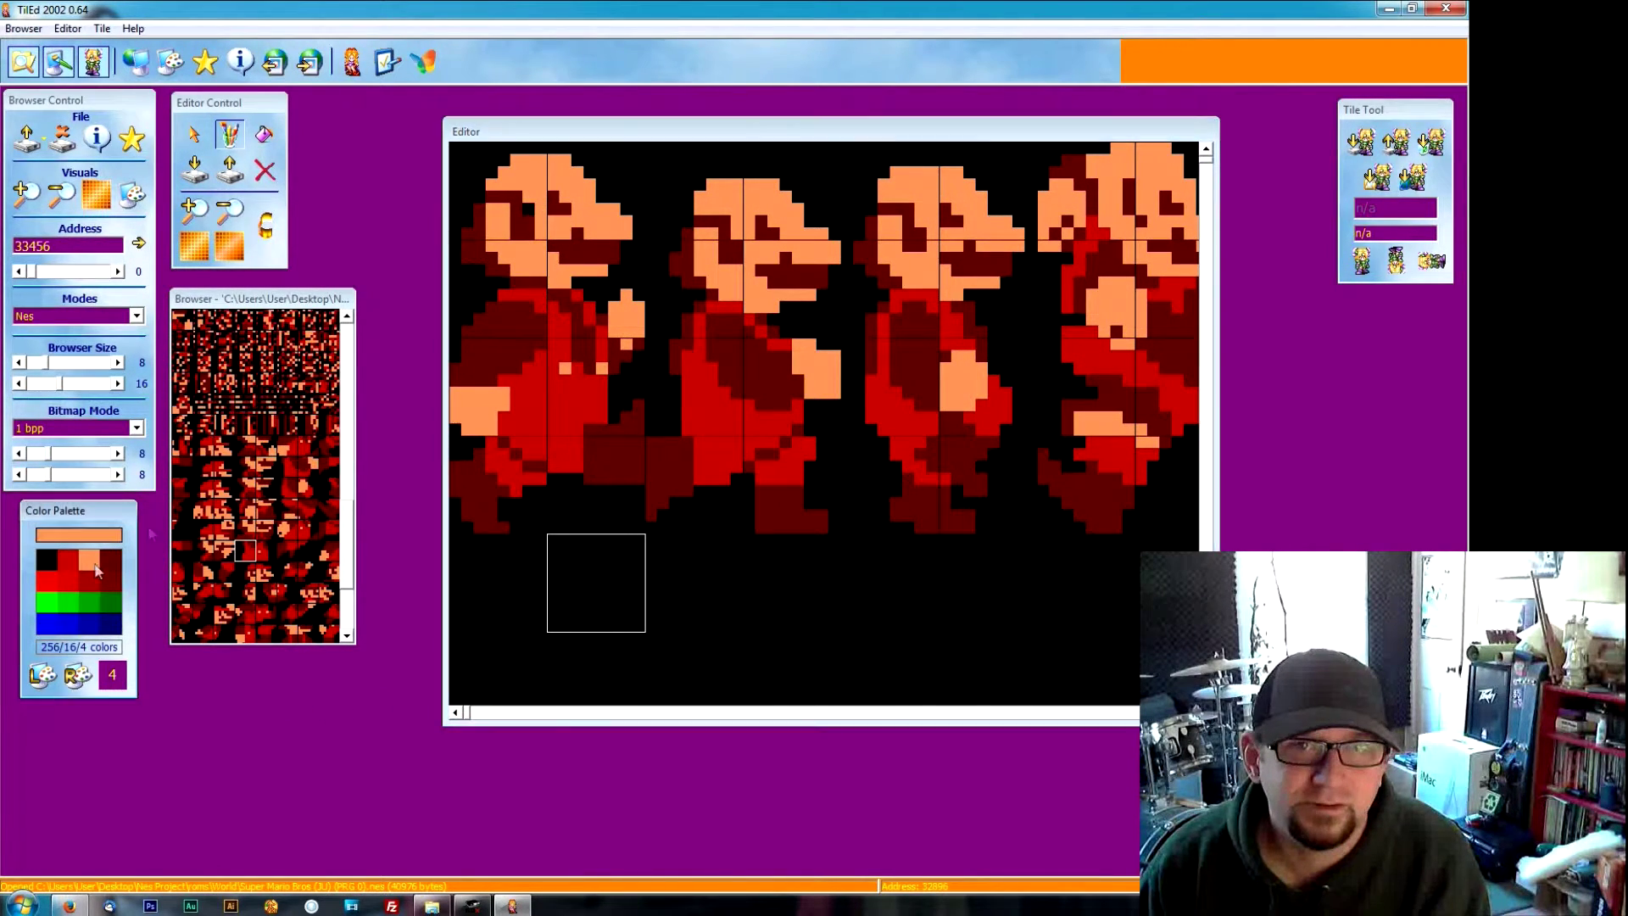
left_click(111, 561)
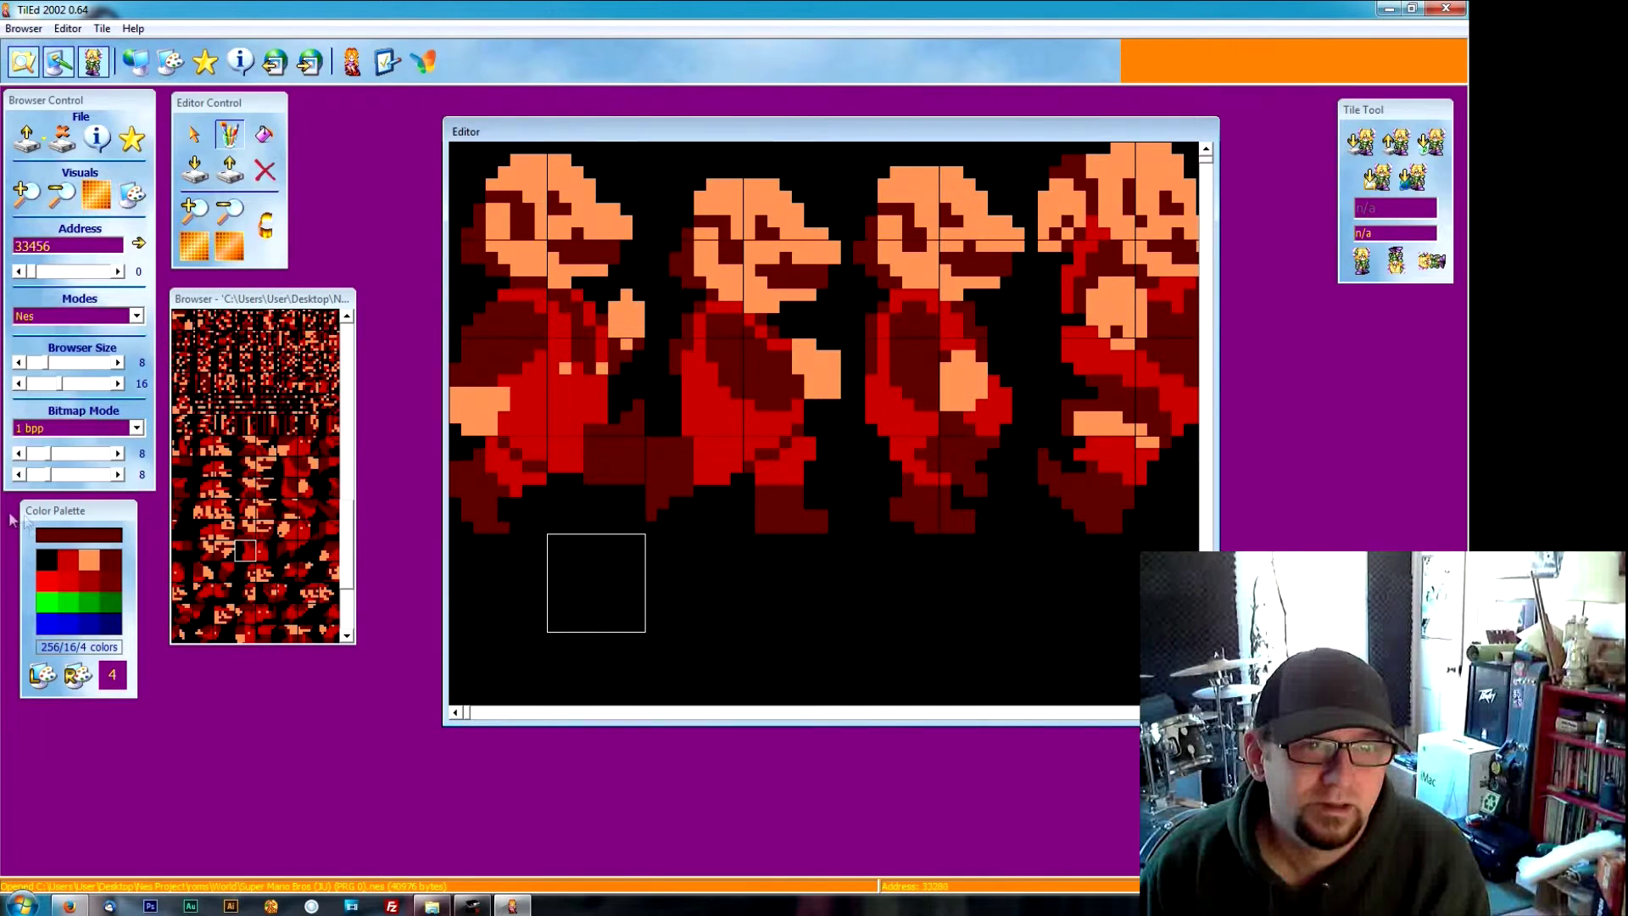
left_click(48, 561)
left_click(194, 134)
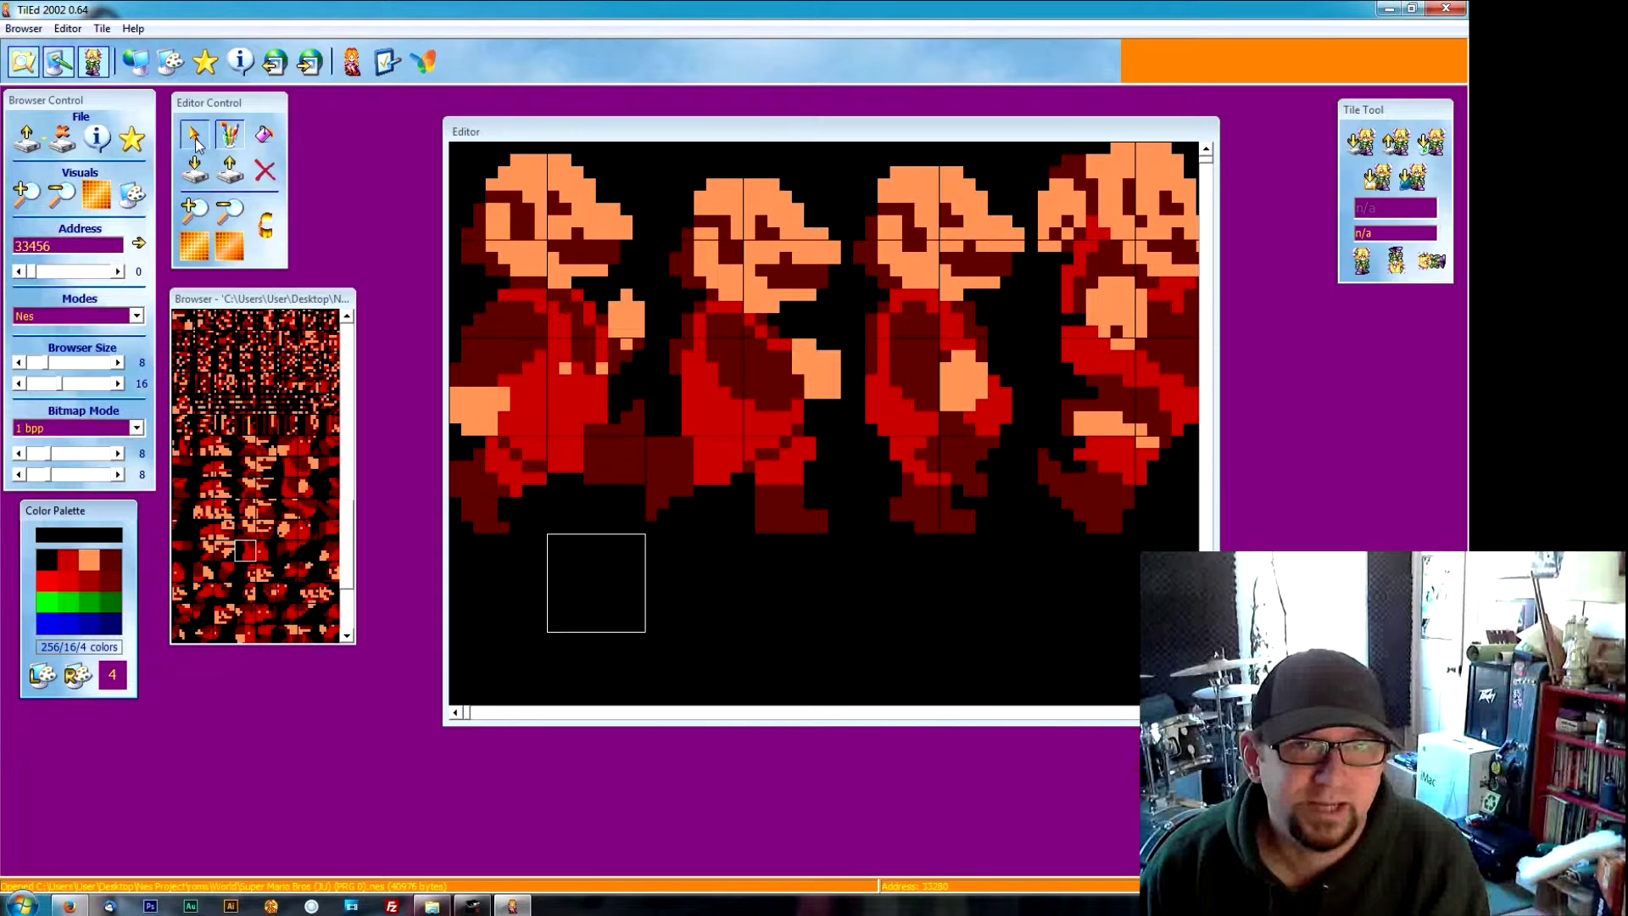
left_click(511, 213)
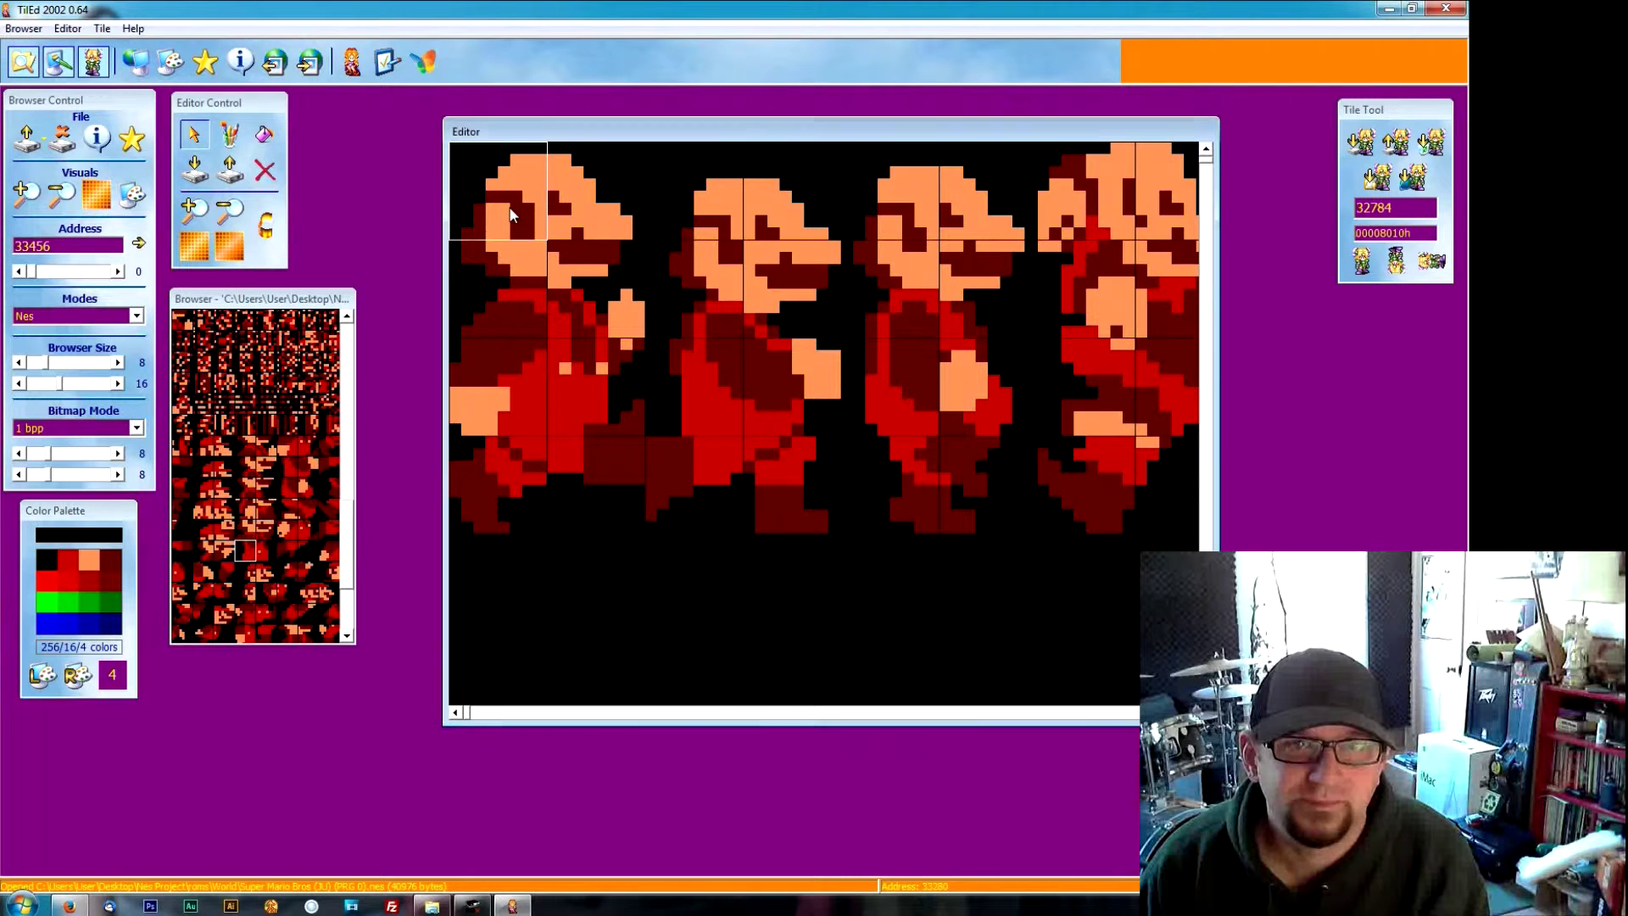
left_click(1363, 142)
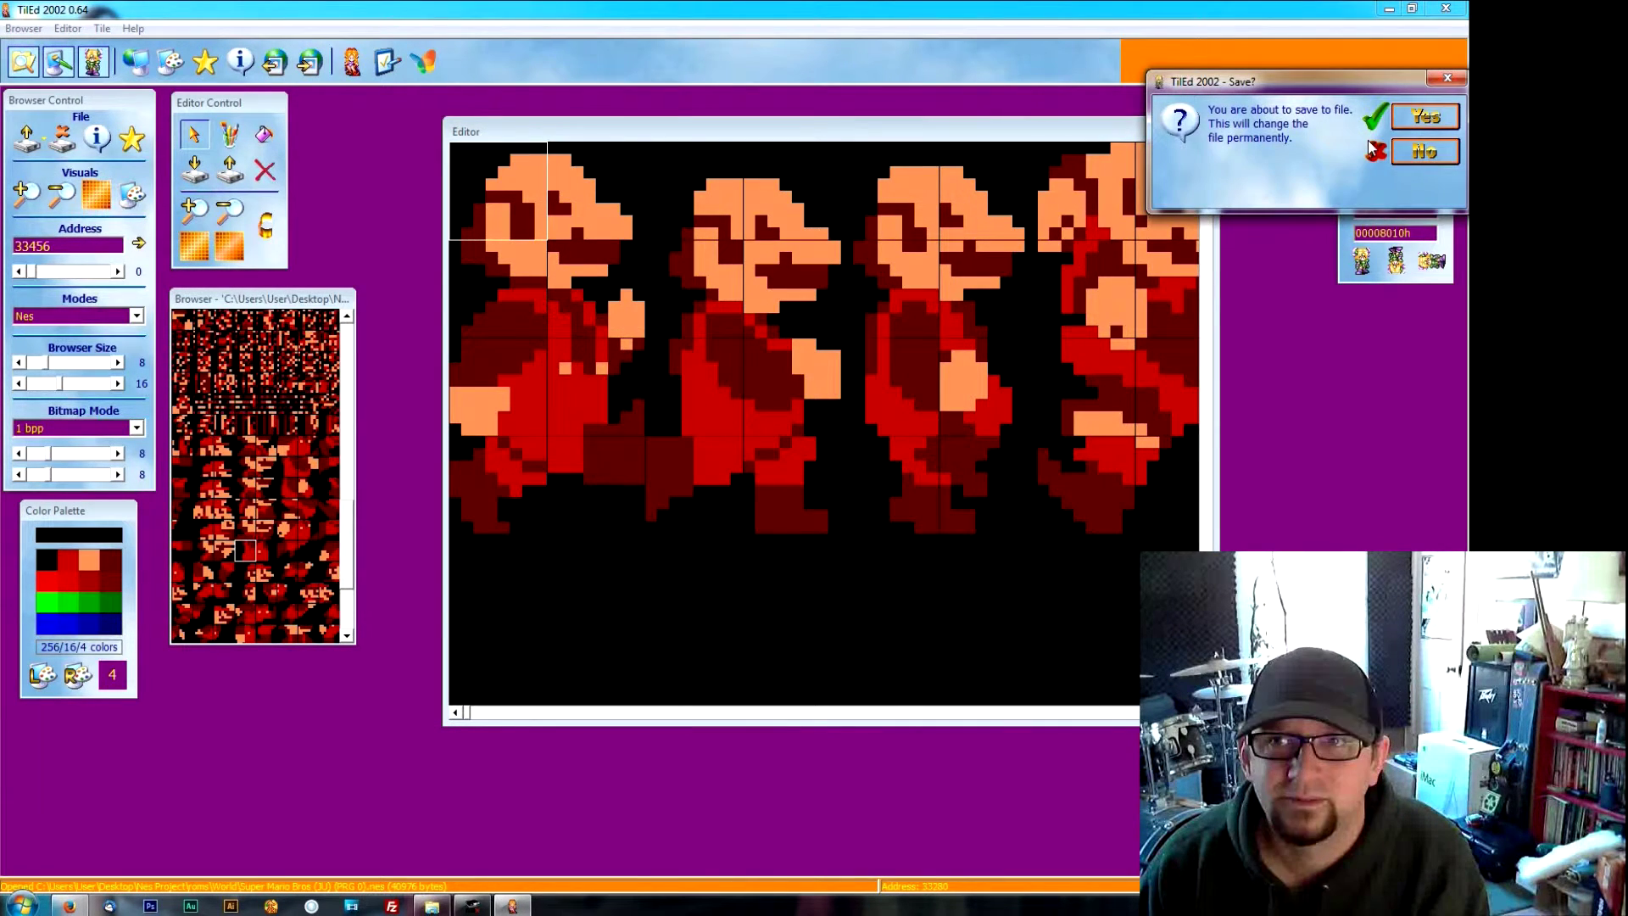
left_click(1423, 118)
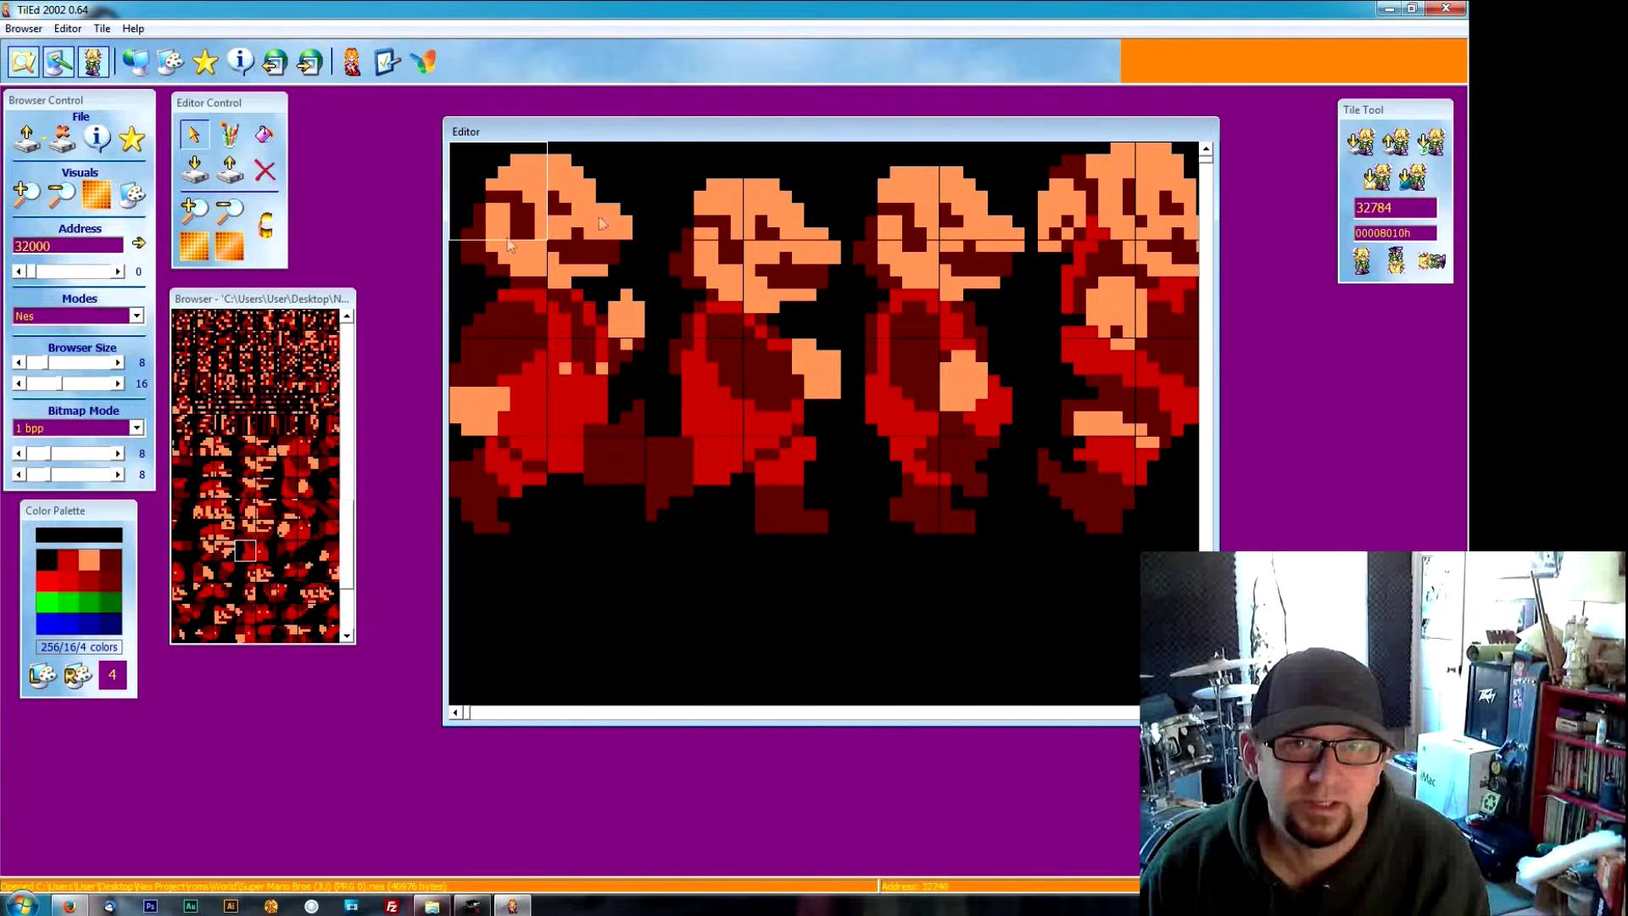
key("Right")
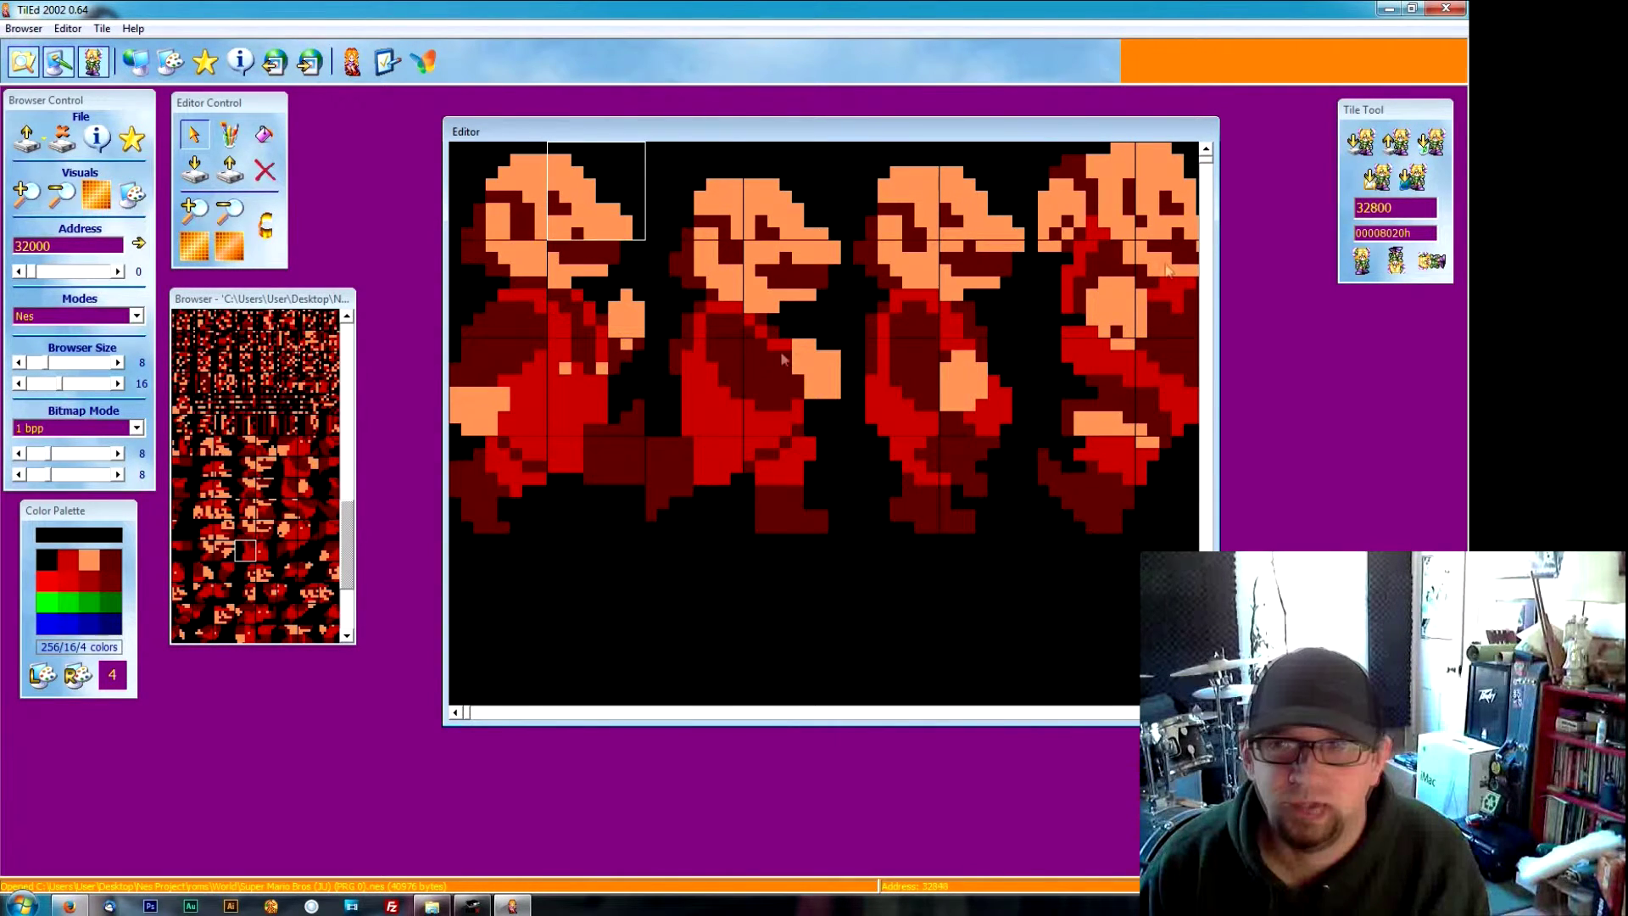
left_click(1361, 143)
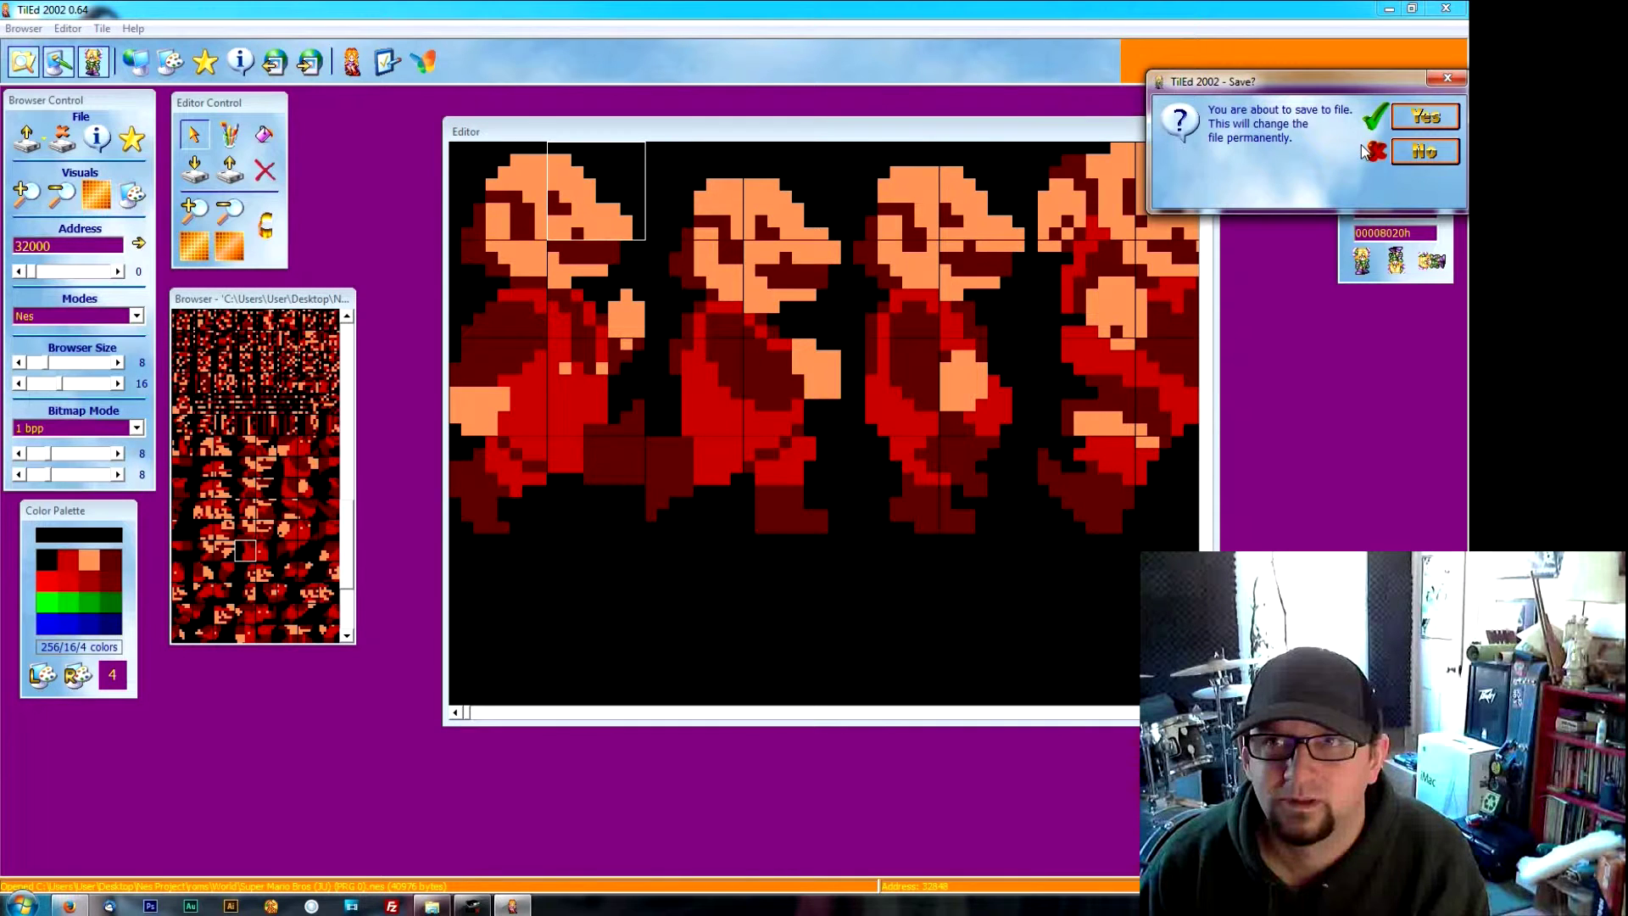
left_click(1423, 118)
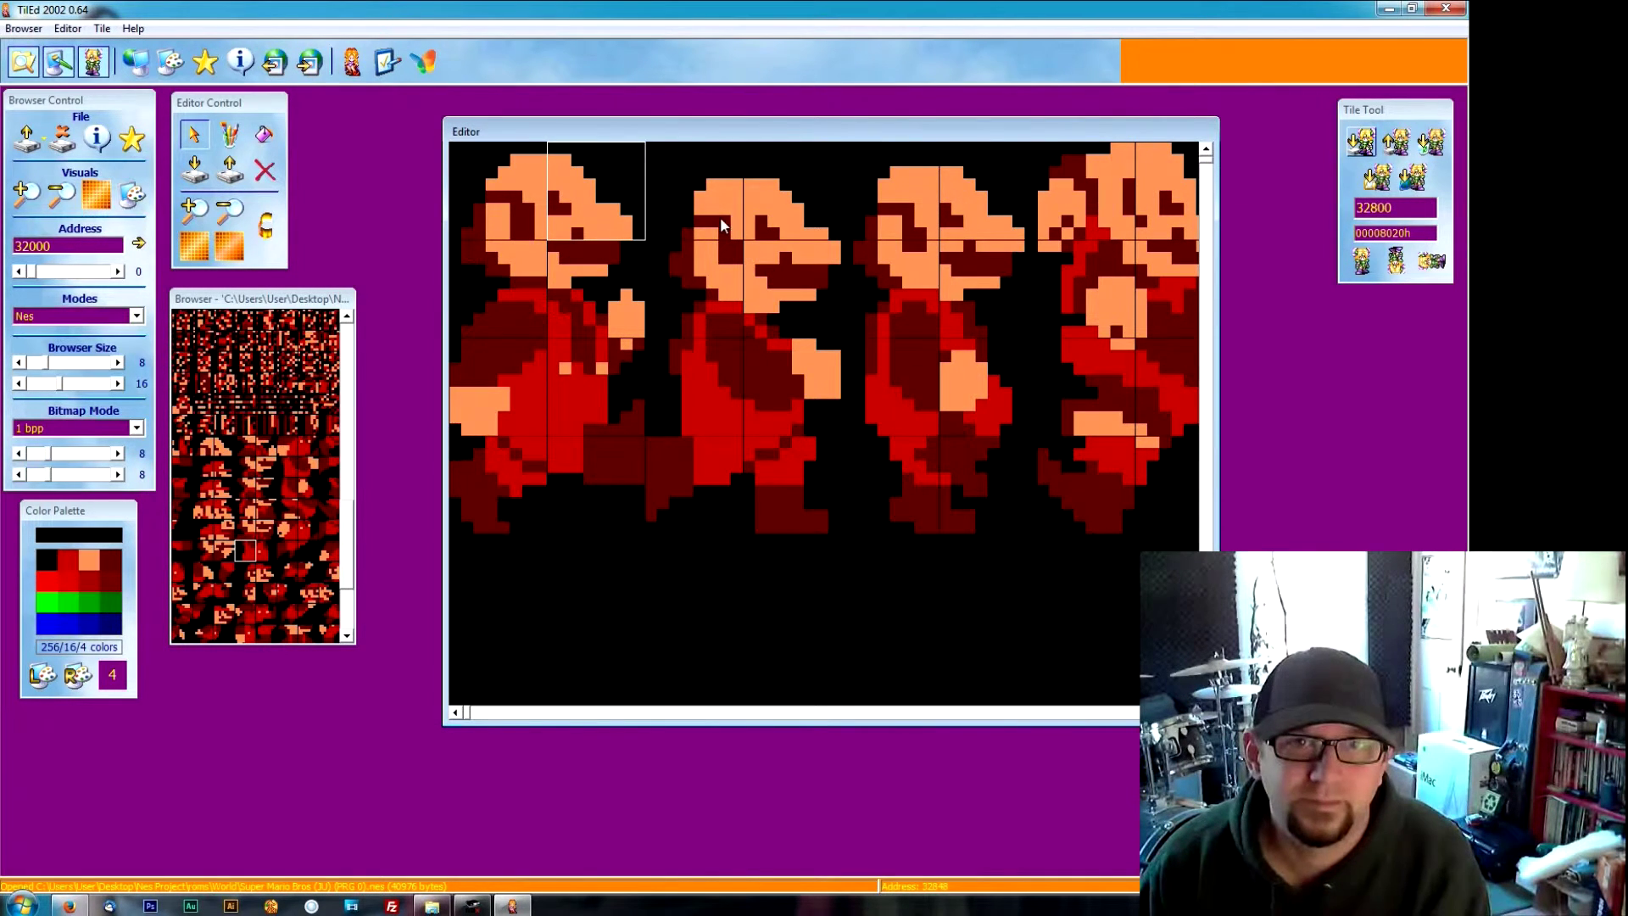
Step: Save the next four head tiles to the right into the ROM, confirming each
left_click(714, 225)
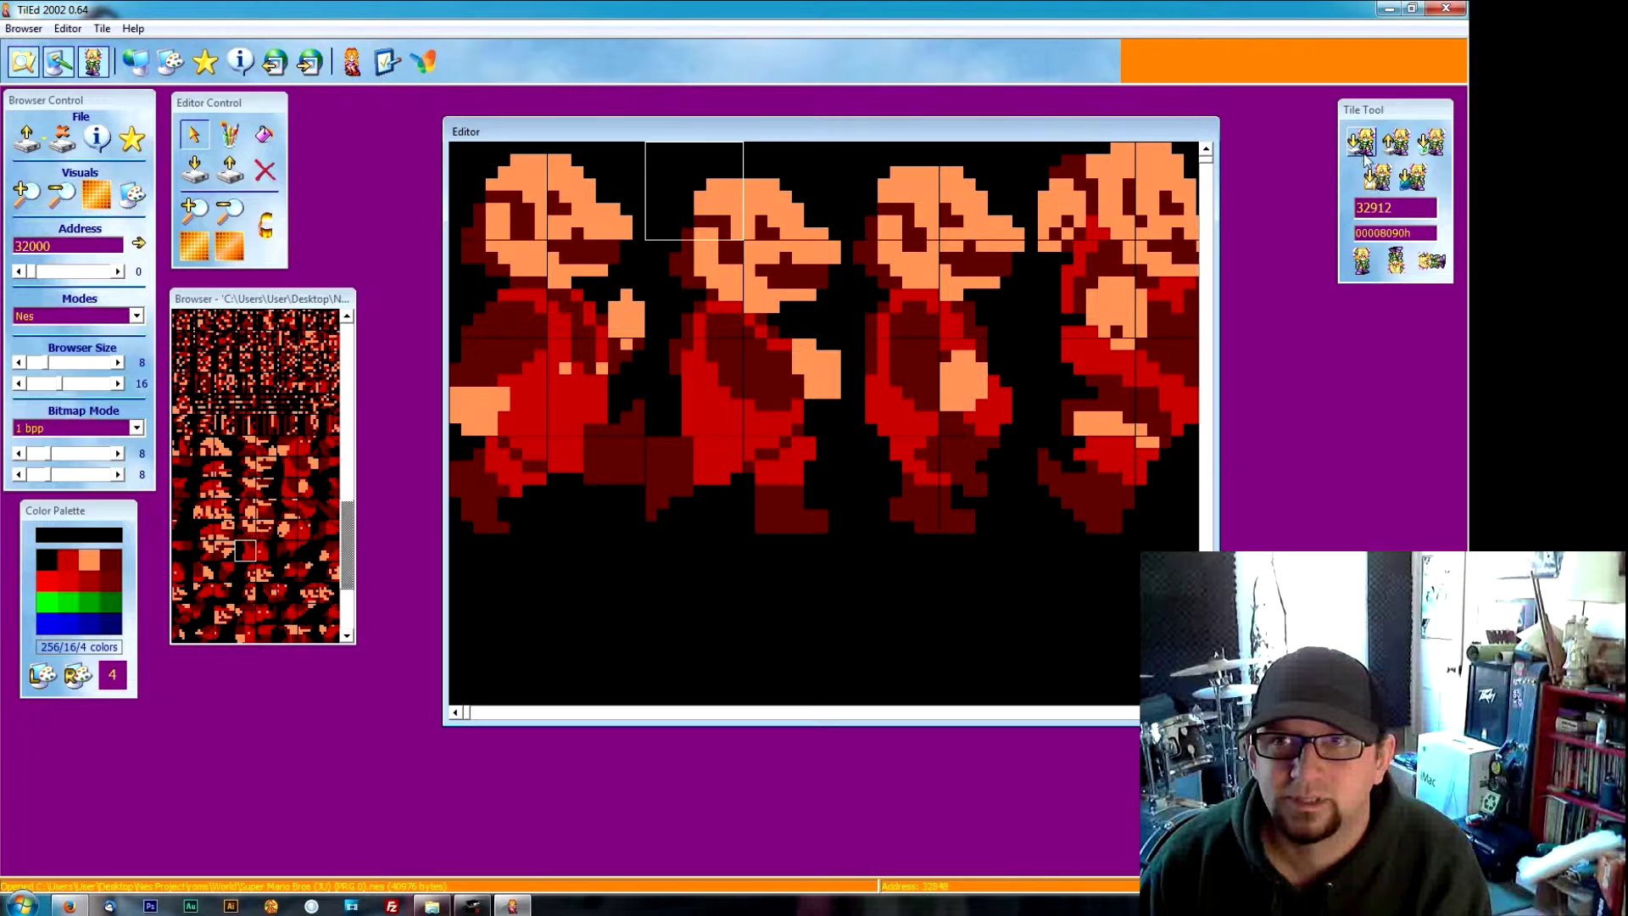
left_click(1361, 144)
left_click(1418, 119)
left_click(783, 222)
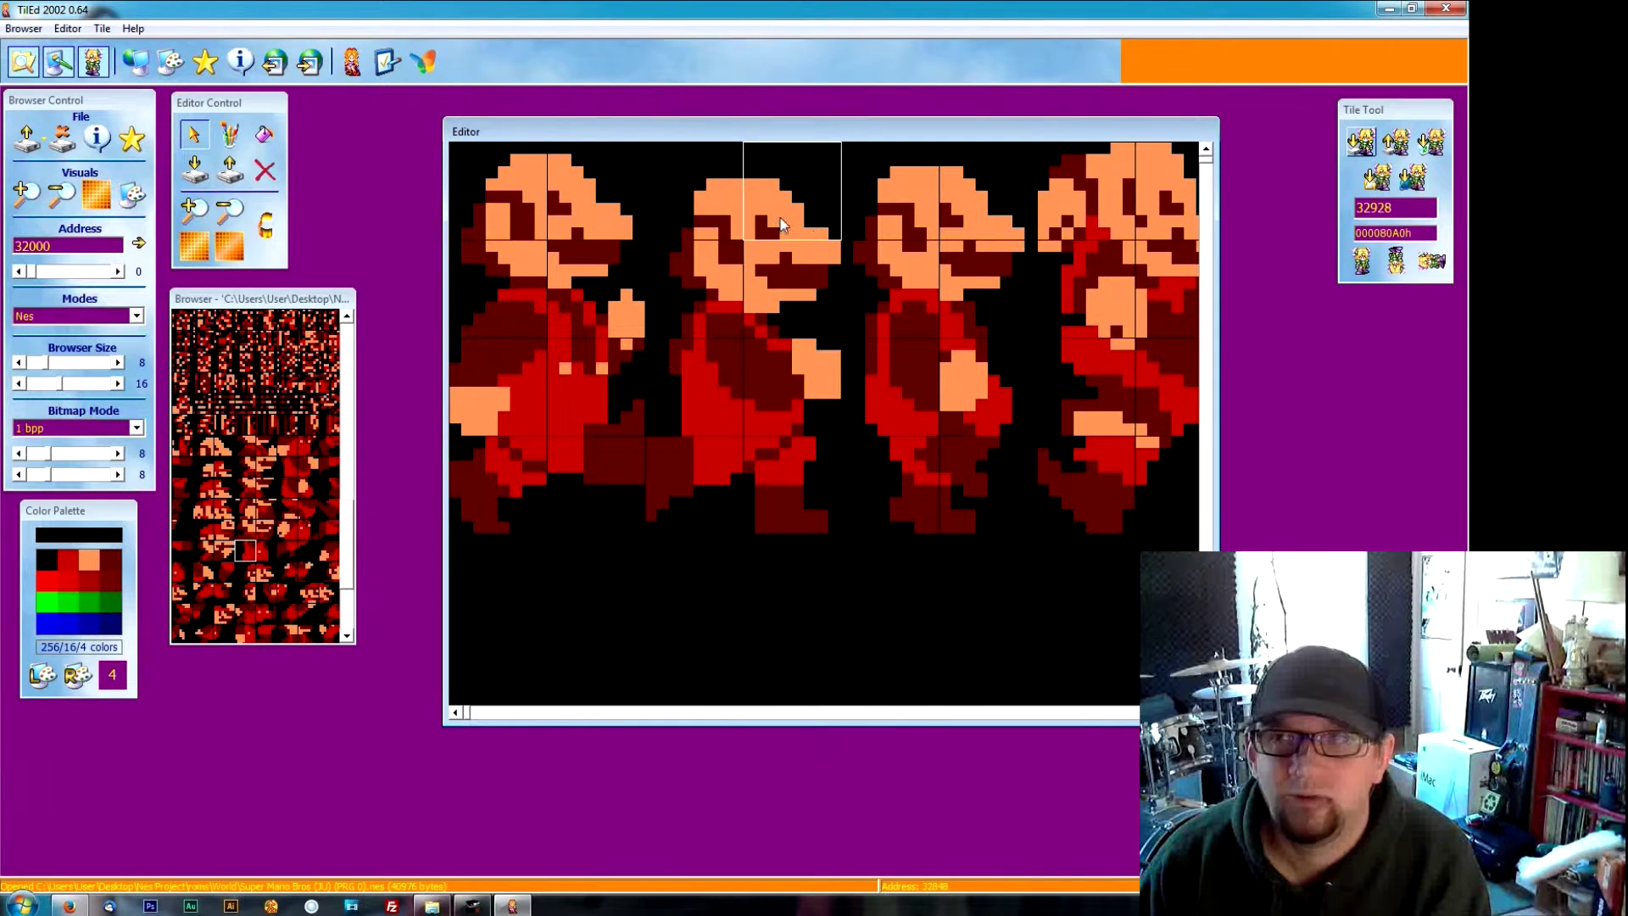
left_click(1363, 144)
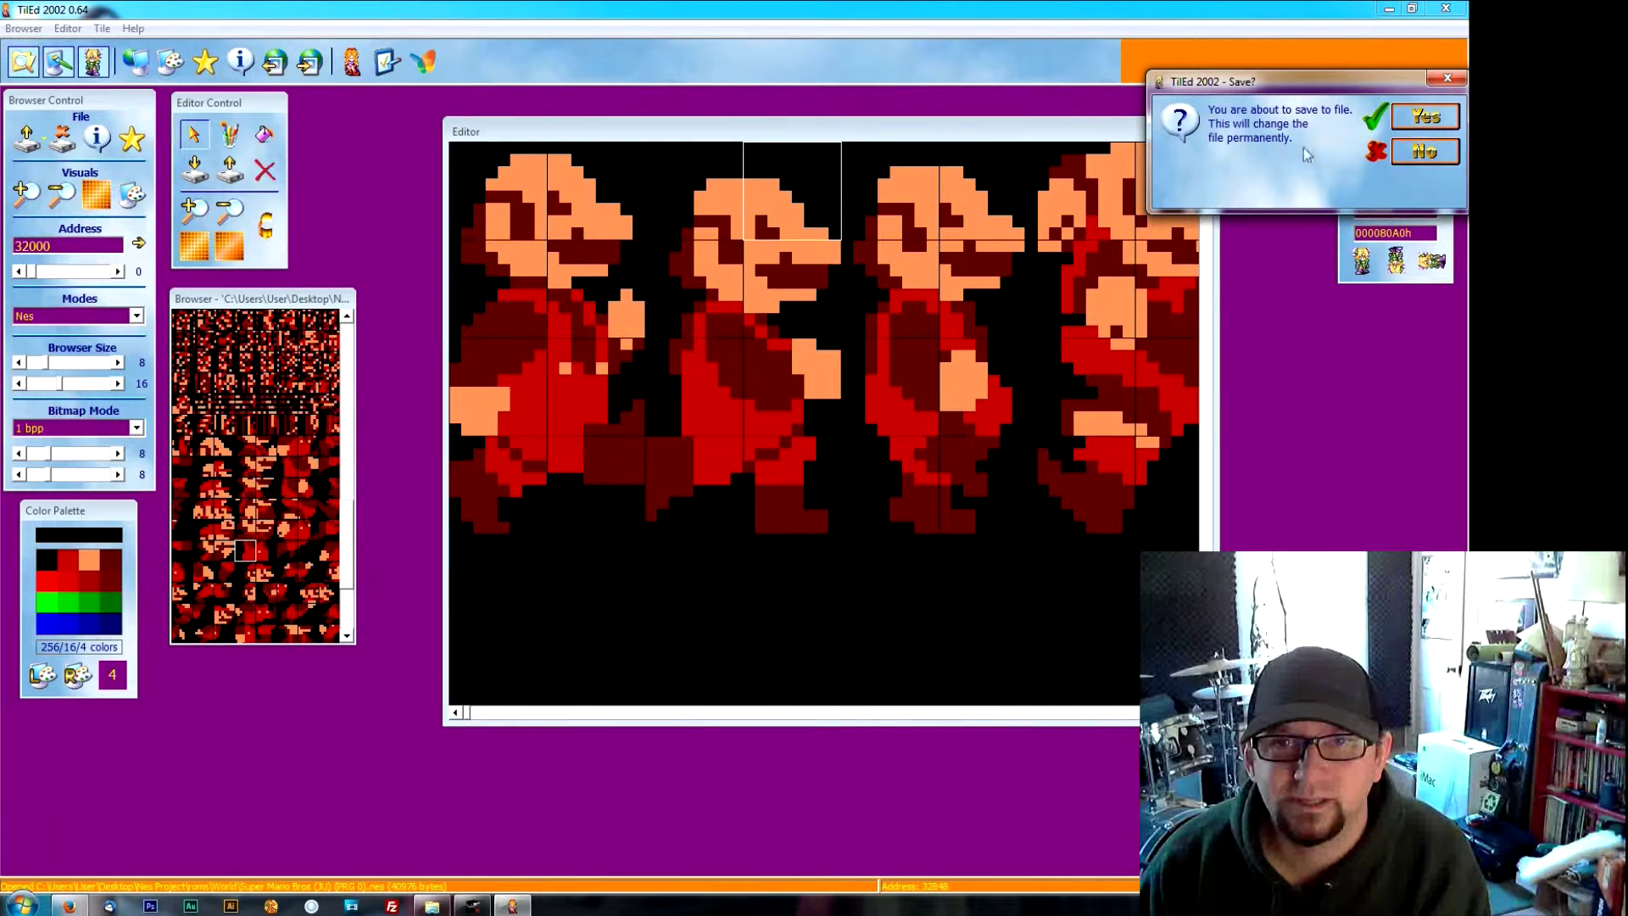
left_click(1451, 114)
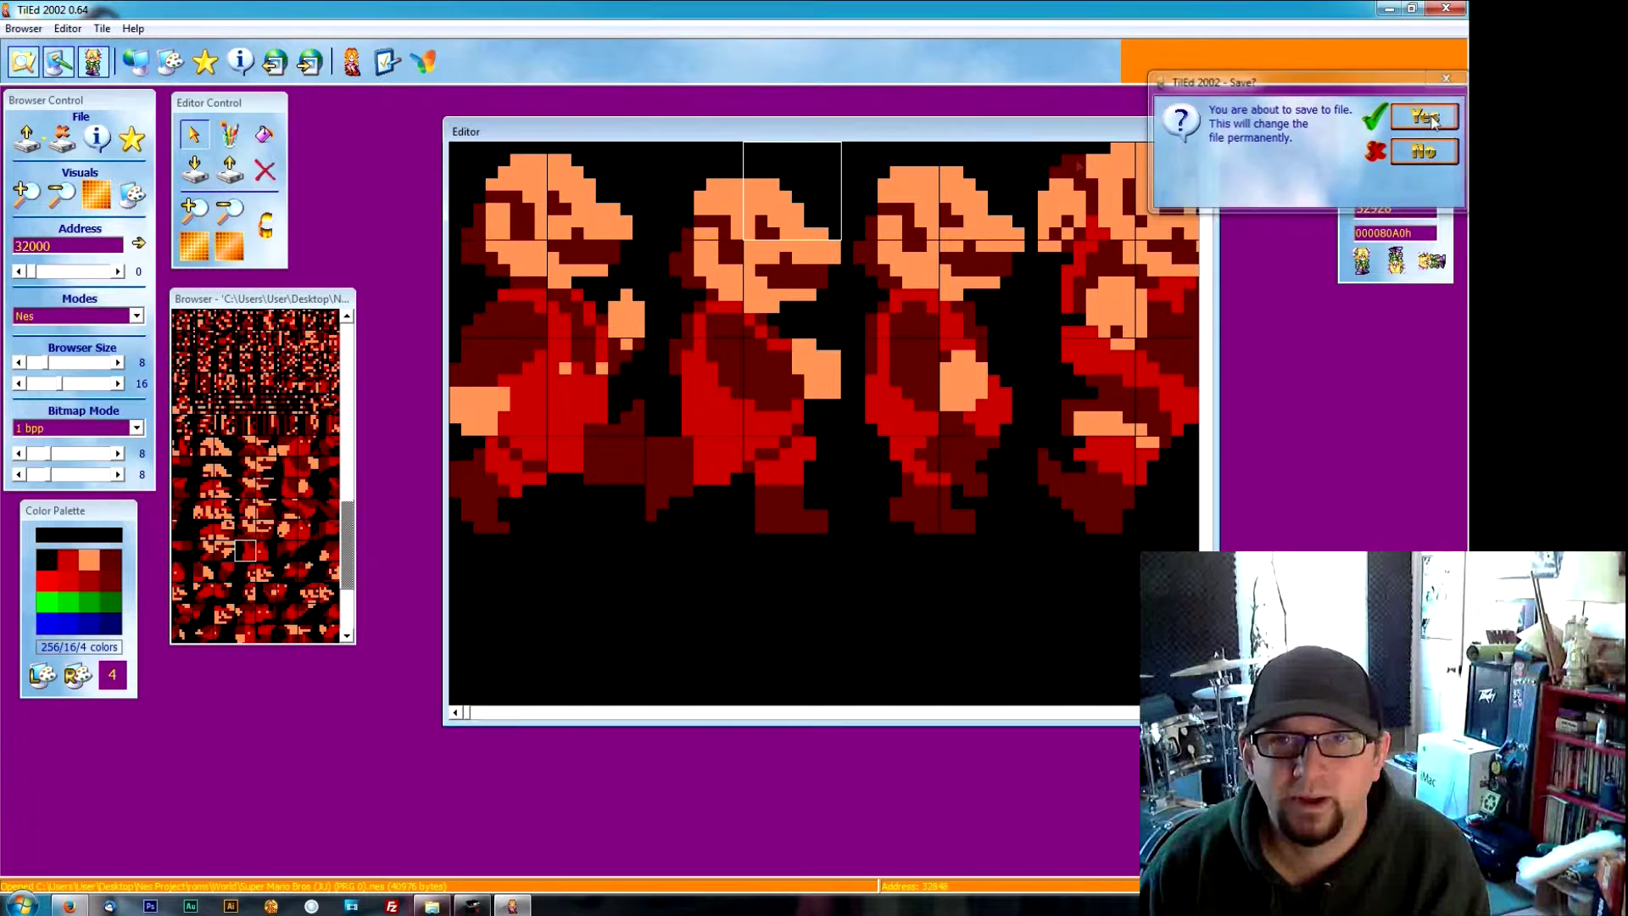
left_click(914, 207)
left_click(1361, 144)
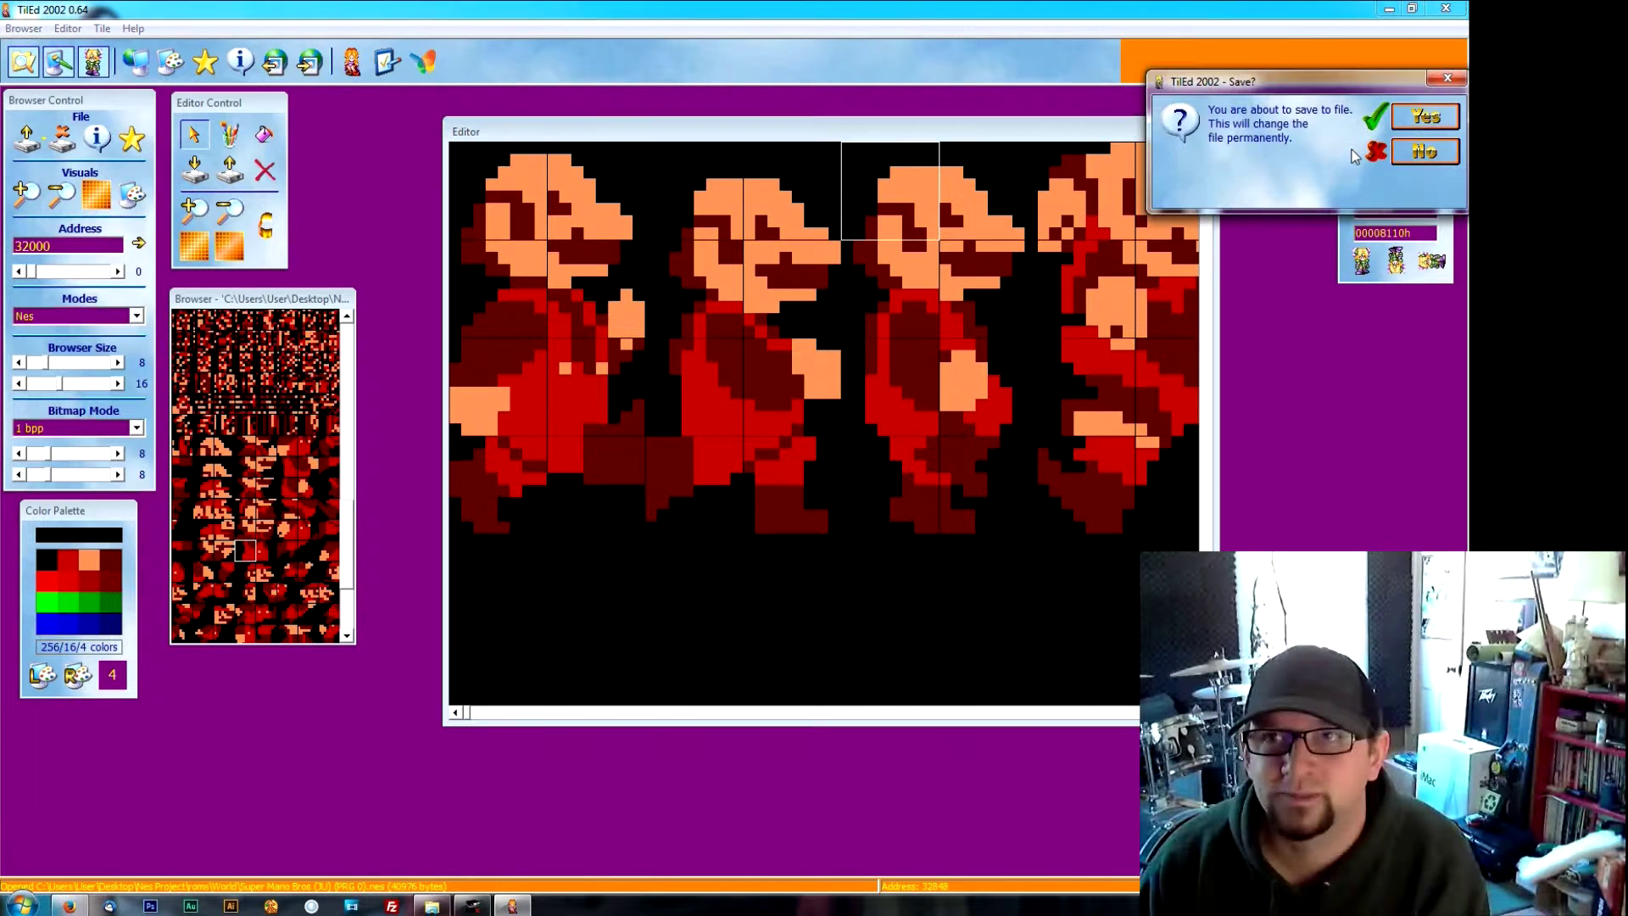
left_click(1443, 118)
left_click(1009, 195)
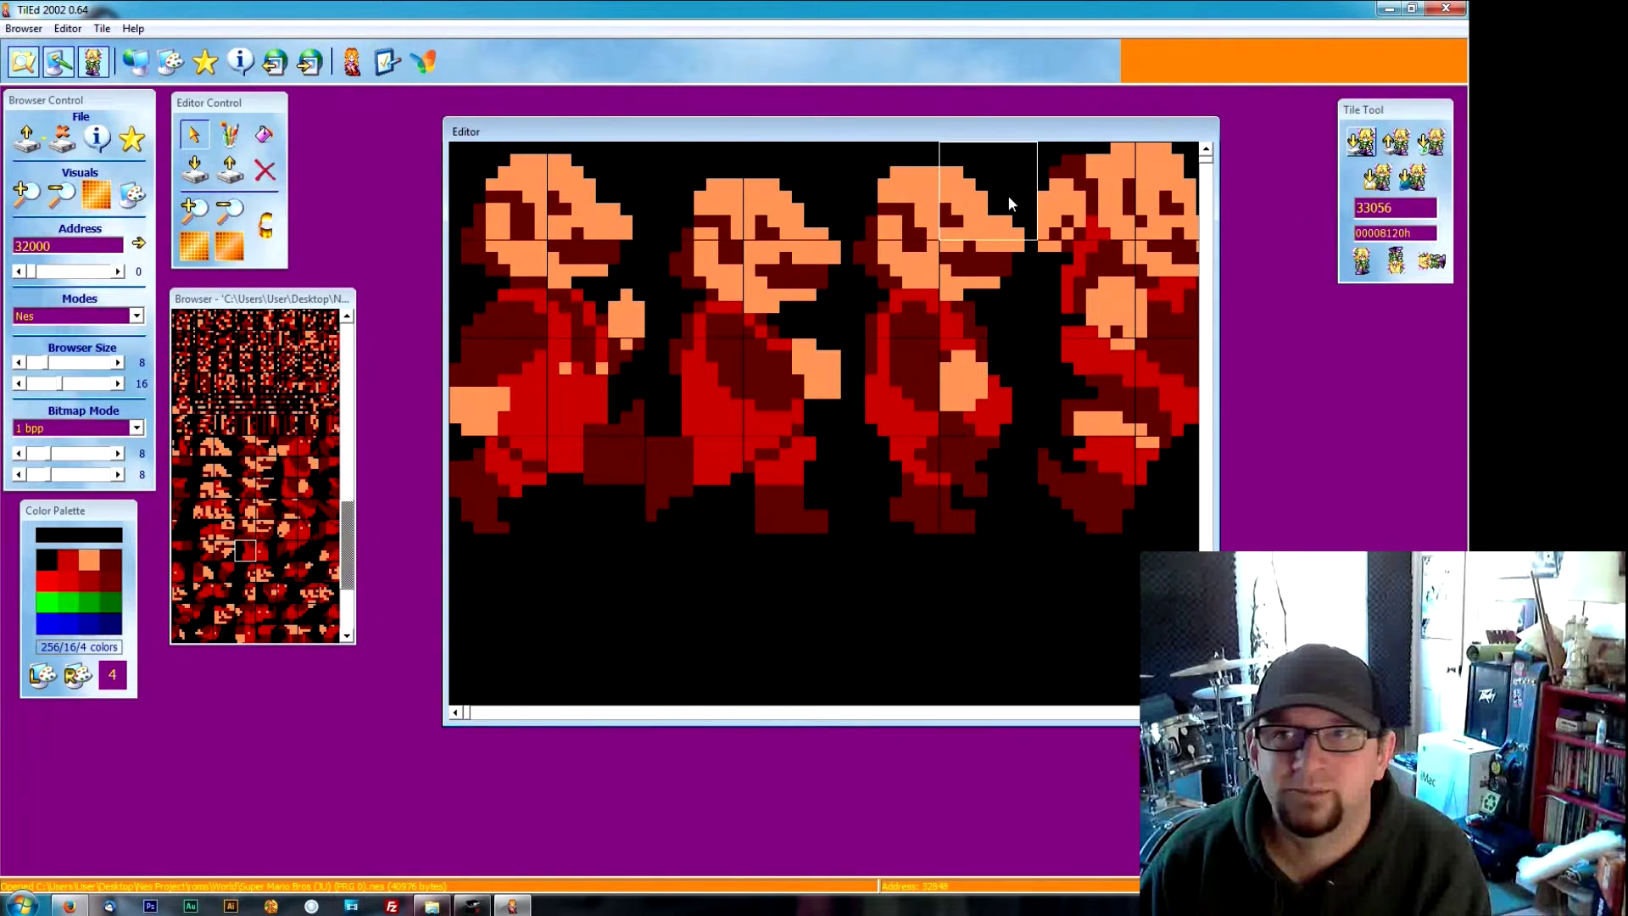
left_click(1361, 144)
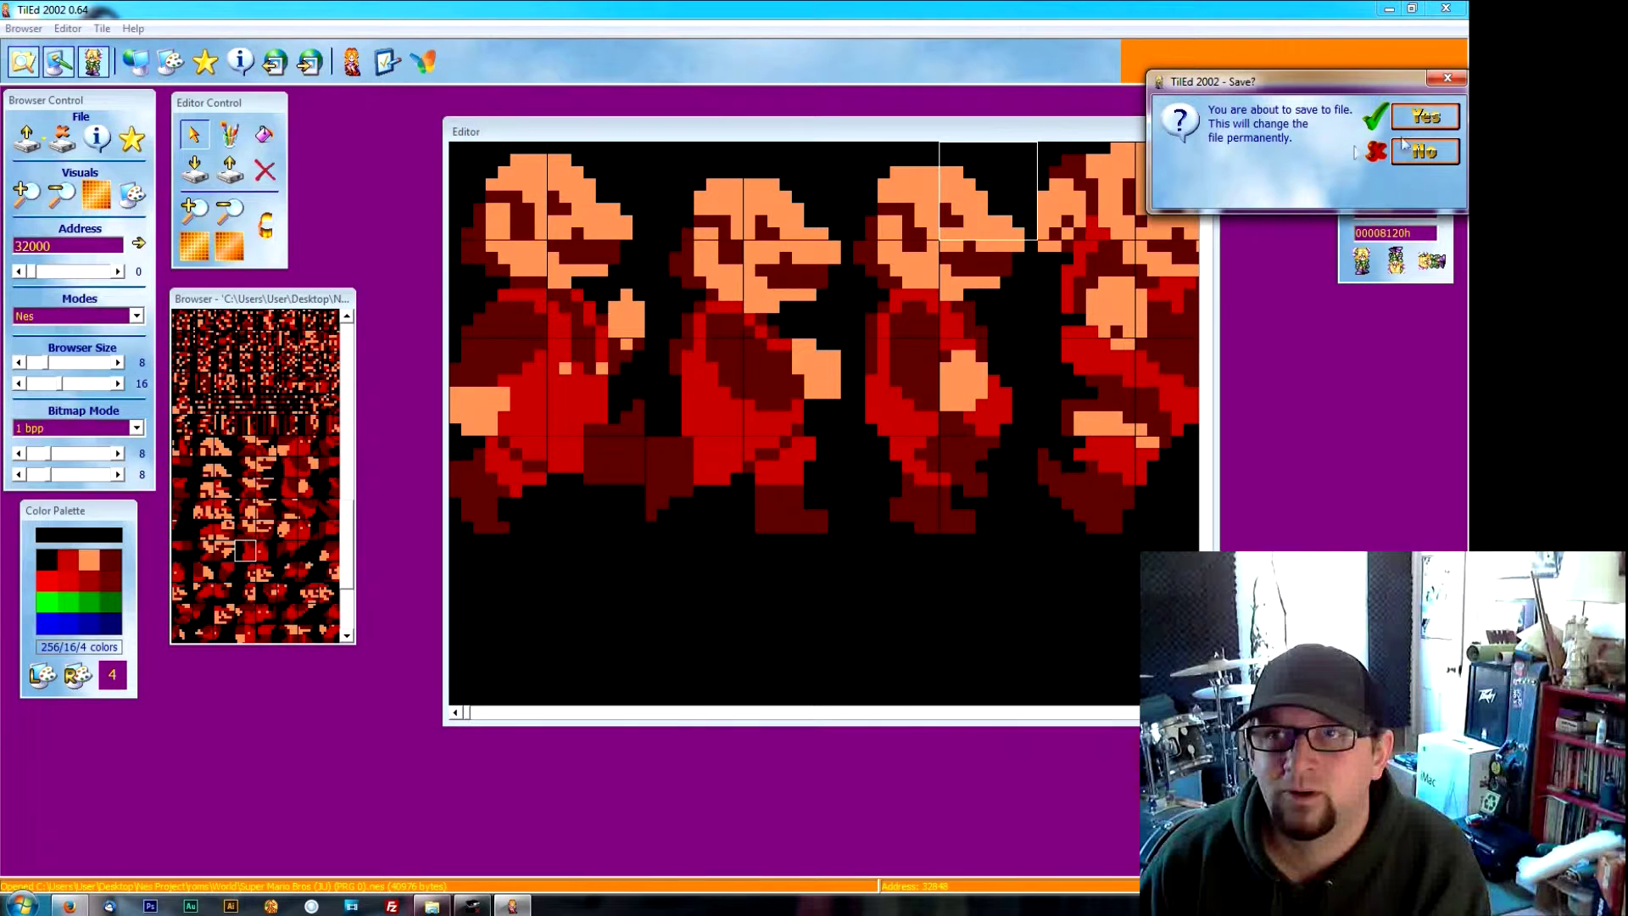
left_click(1446, 116)
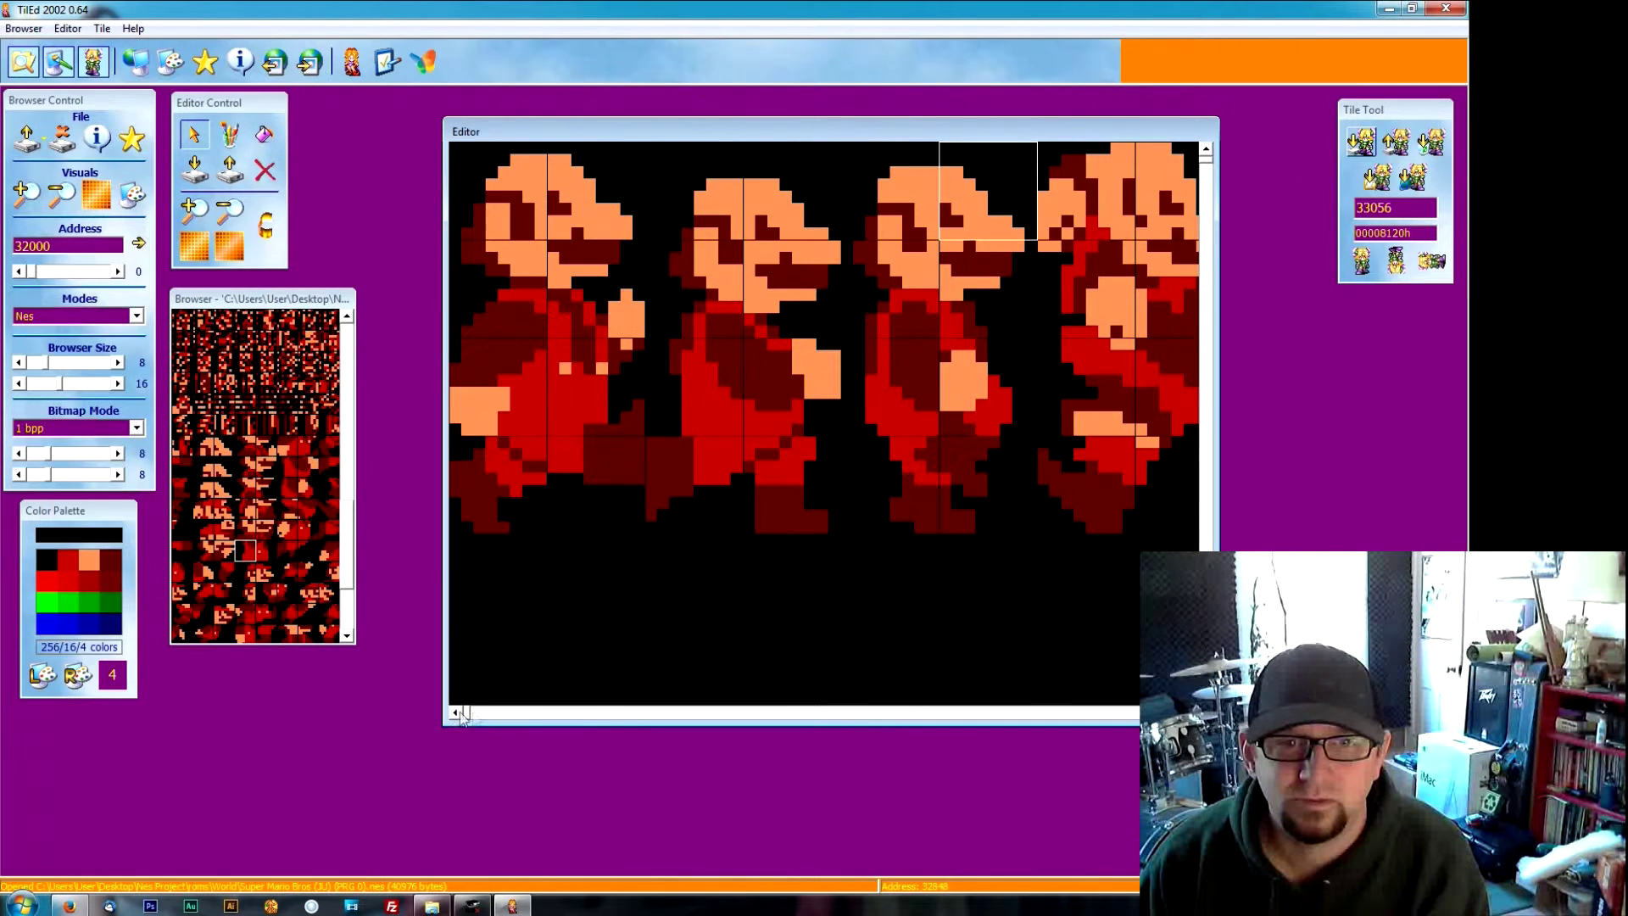
Step: Scroll right and save the next frames' first three head tiles into the ROM
left_click_drag(471, 719, 916, 684)
left_click(587, 238)
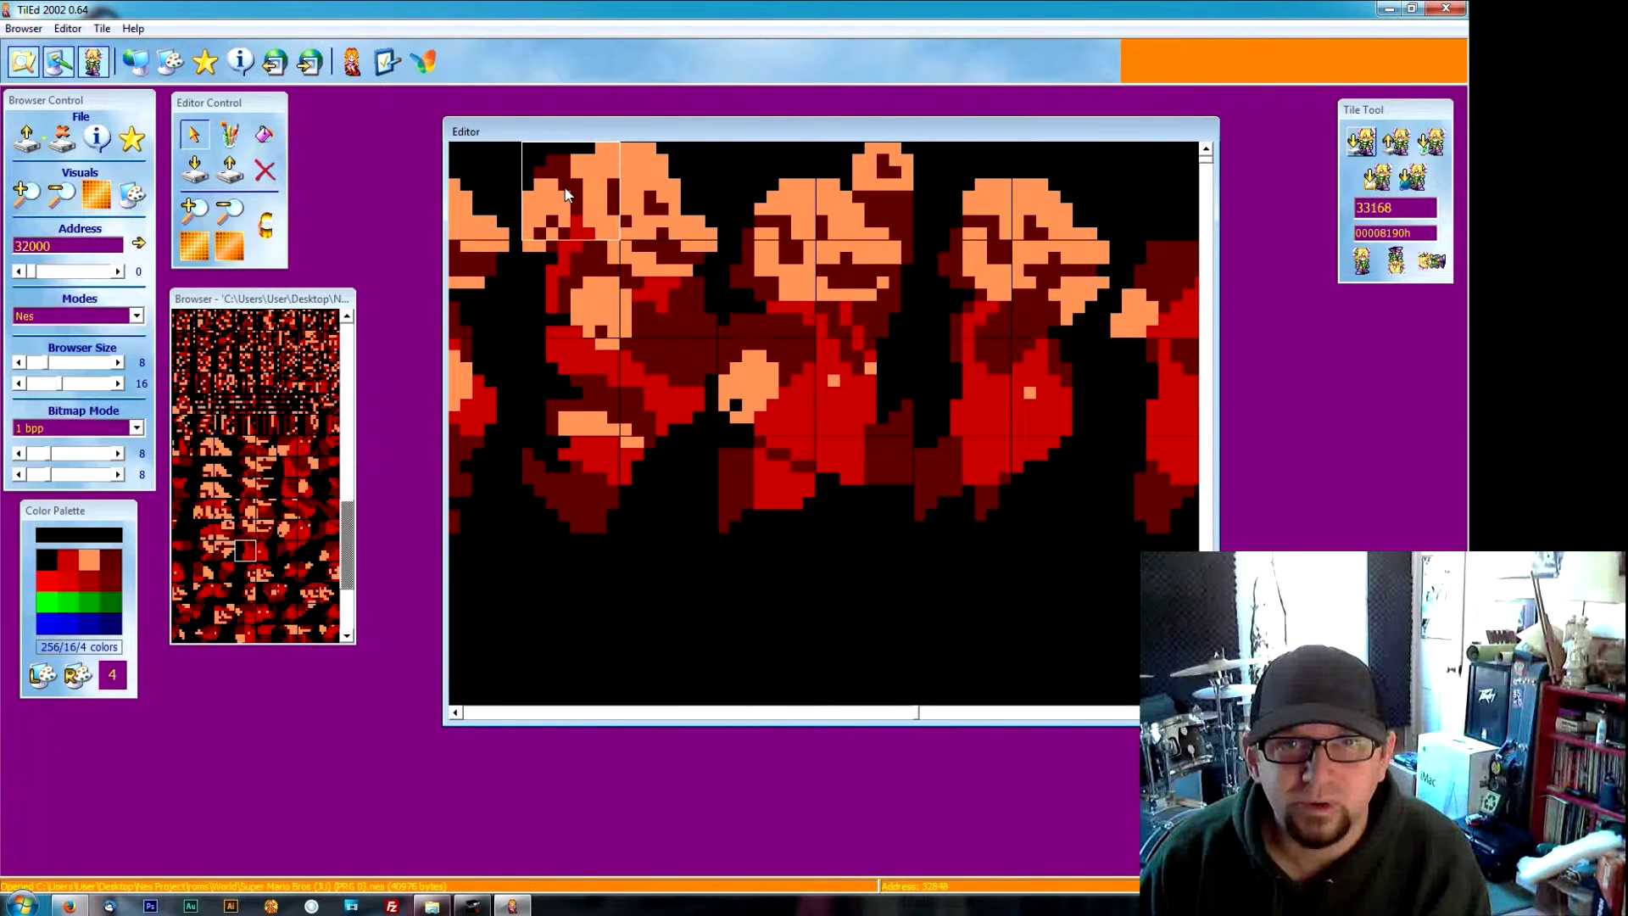
left_click(1361, 141)
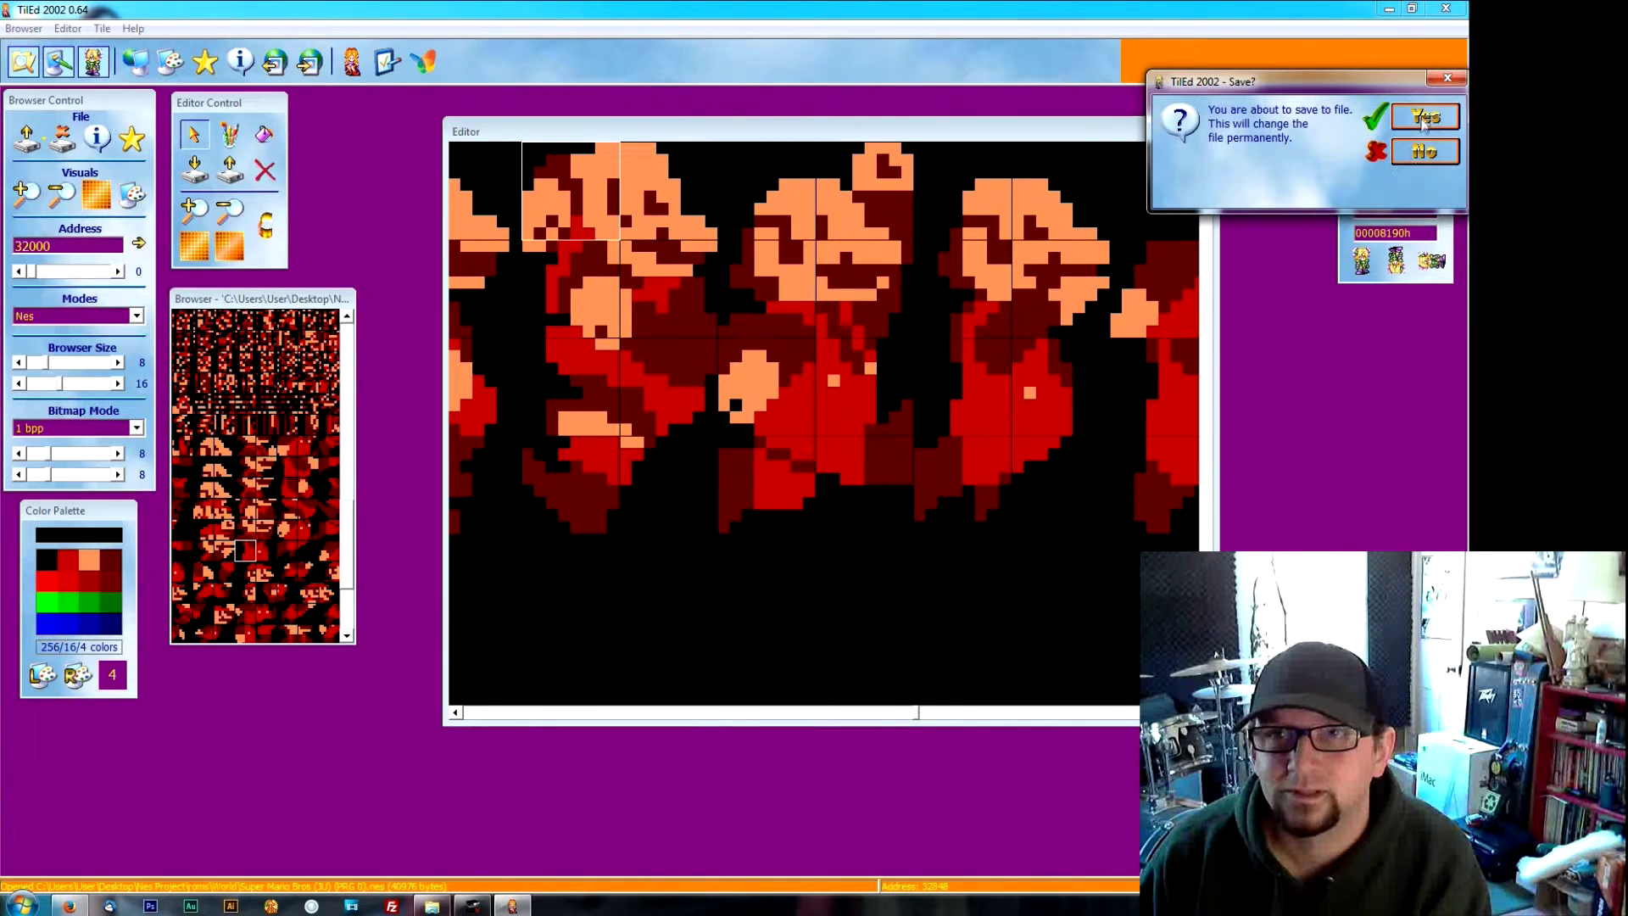
left_click(679, 197)
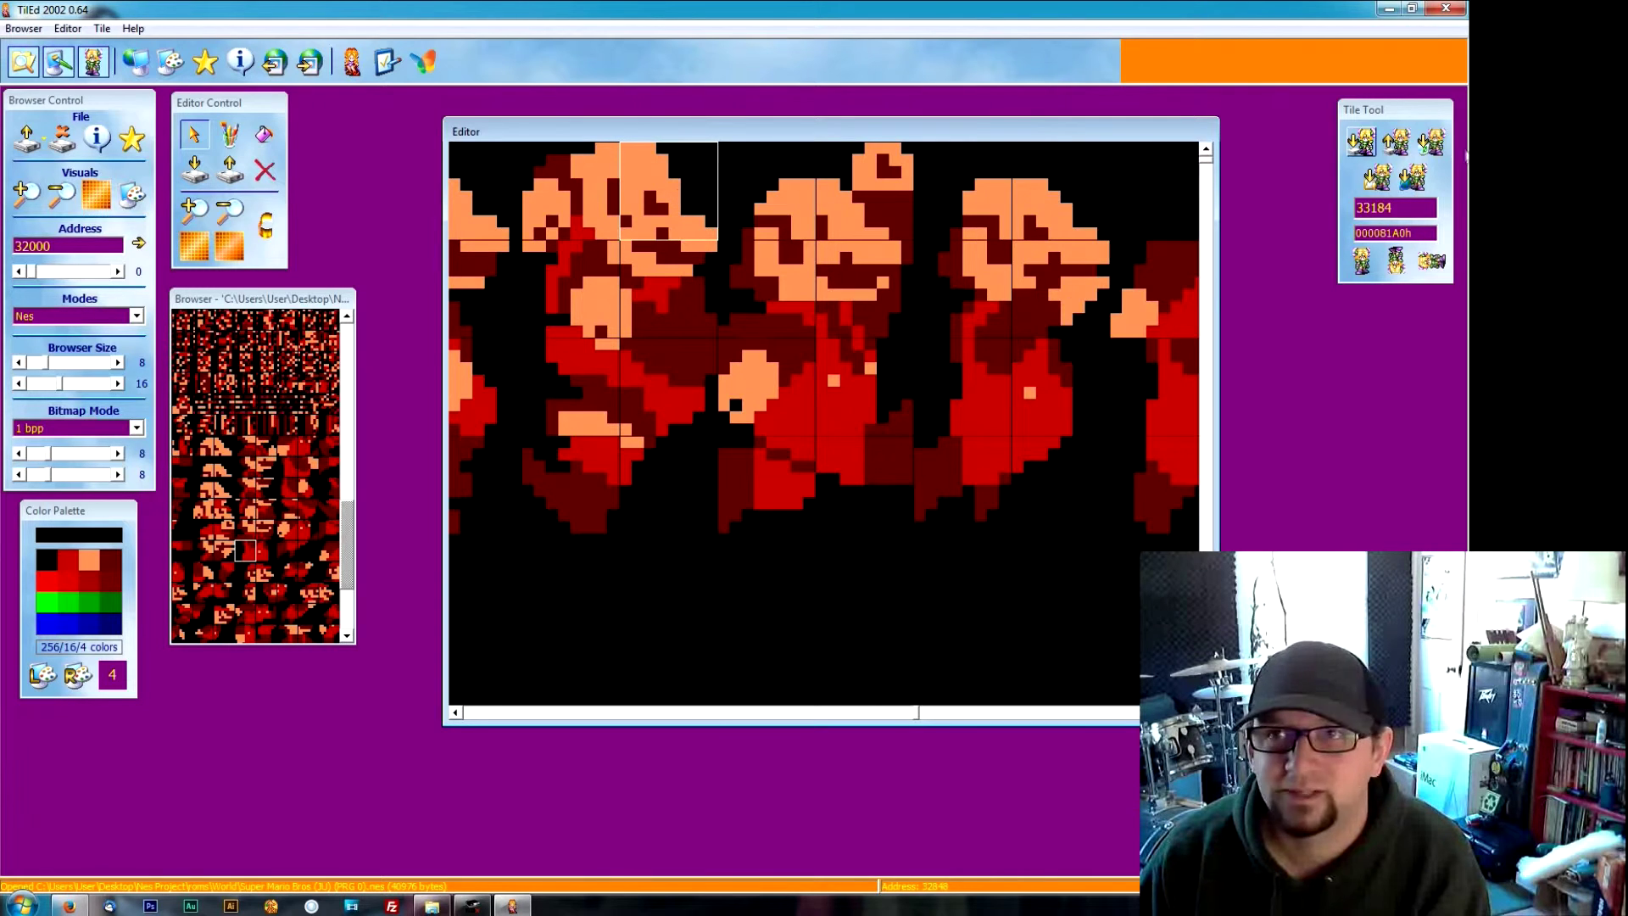
left_click(1361, 141)
left_click(1413, 109)
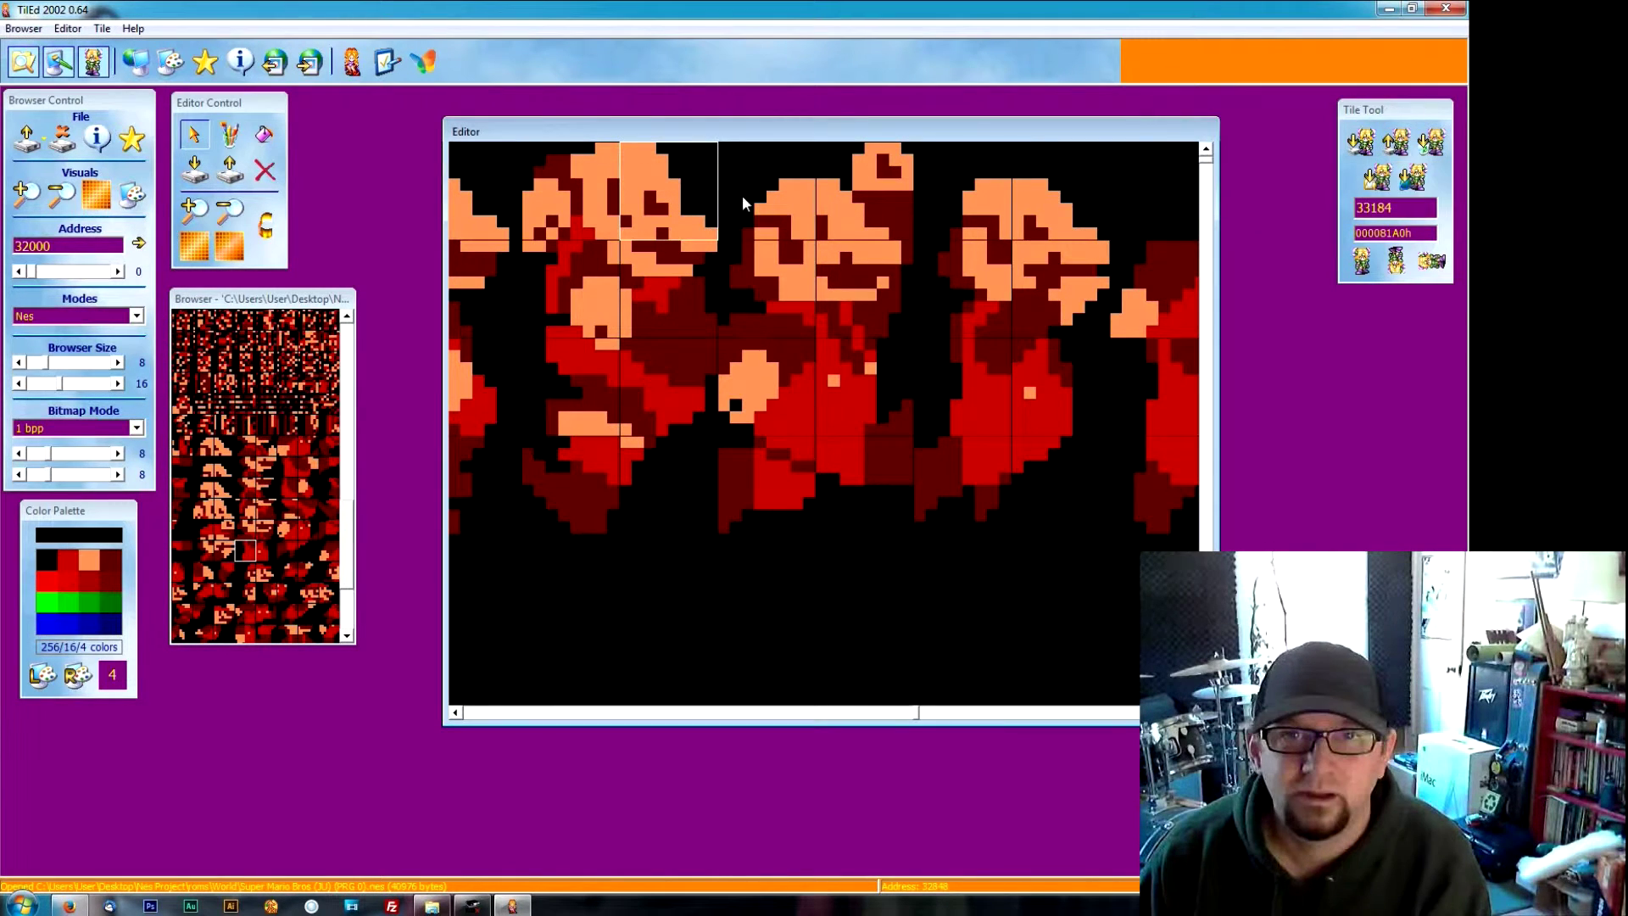
left_click(772, 208)
left_click(1361, 141)
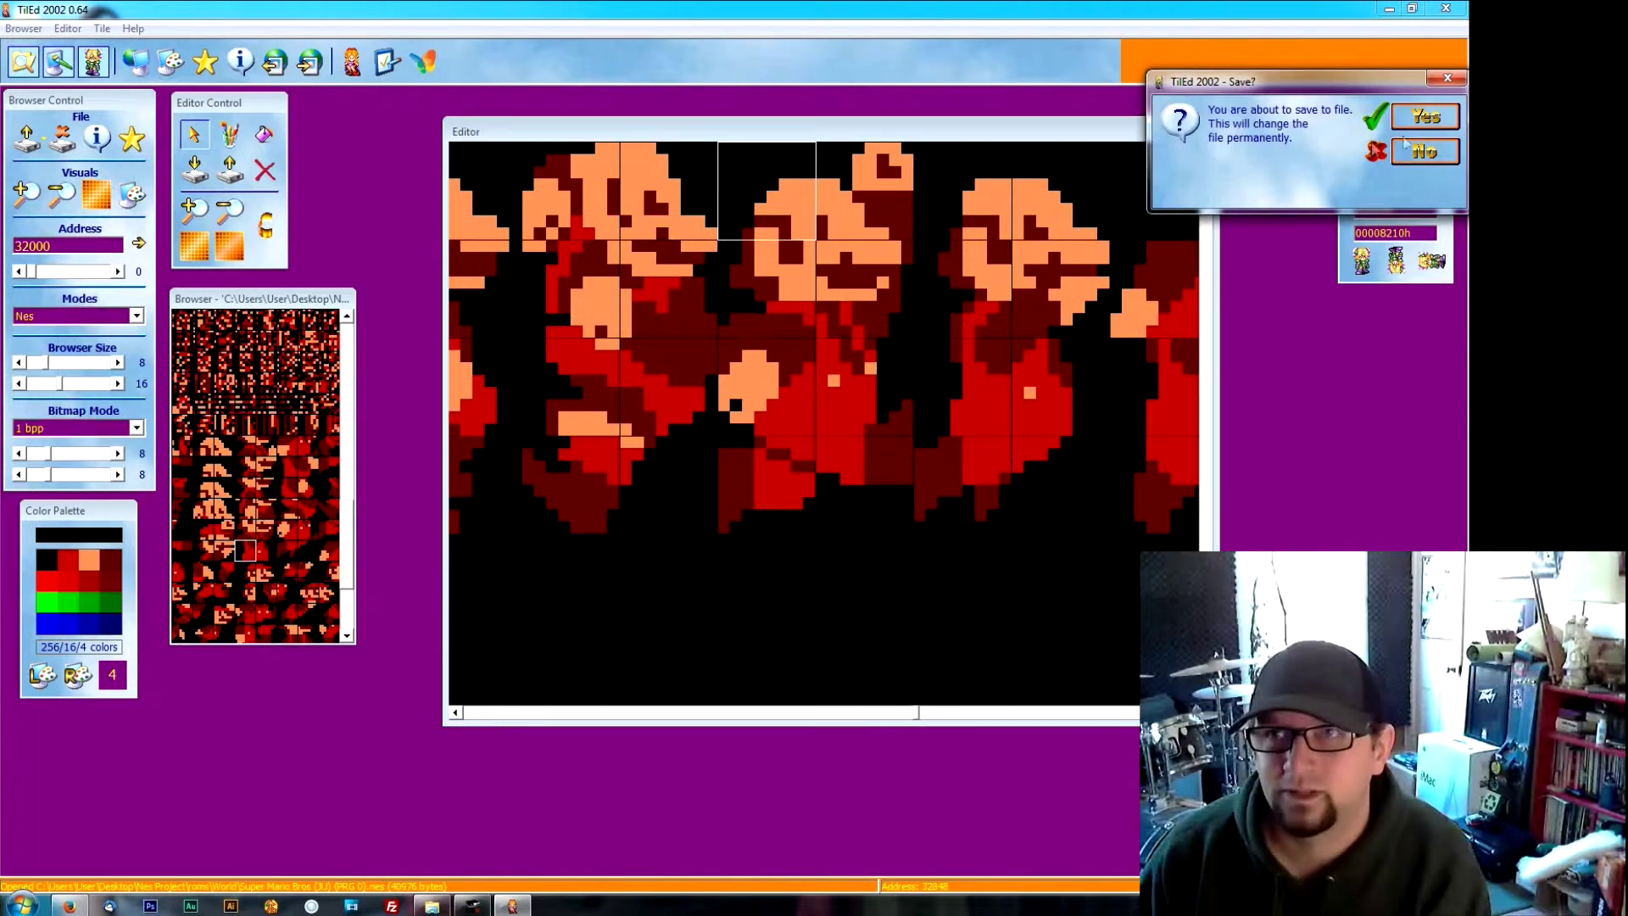
left_click(1425, 119)
Step: Save the remaining three head tiles into the ROM, confirming each write
left_click(888, 196)
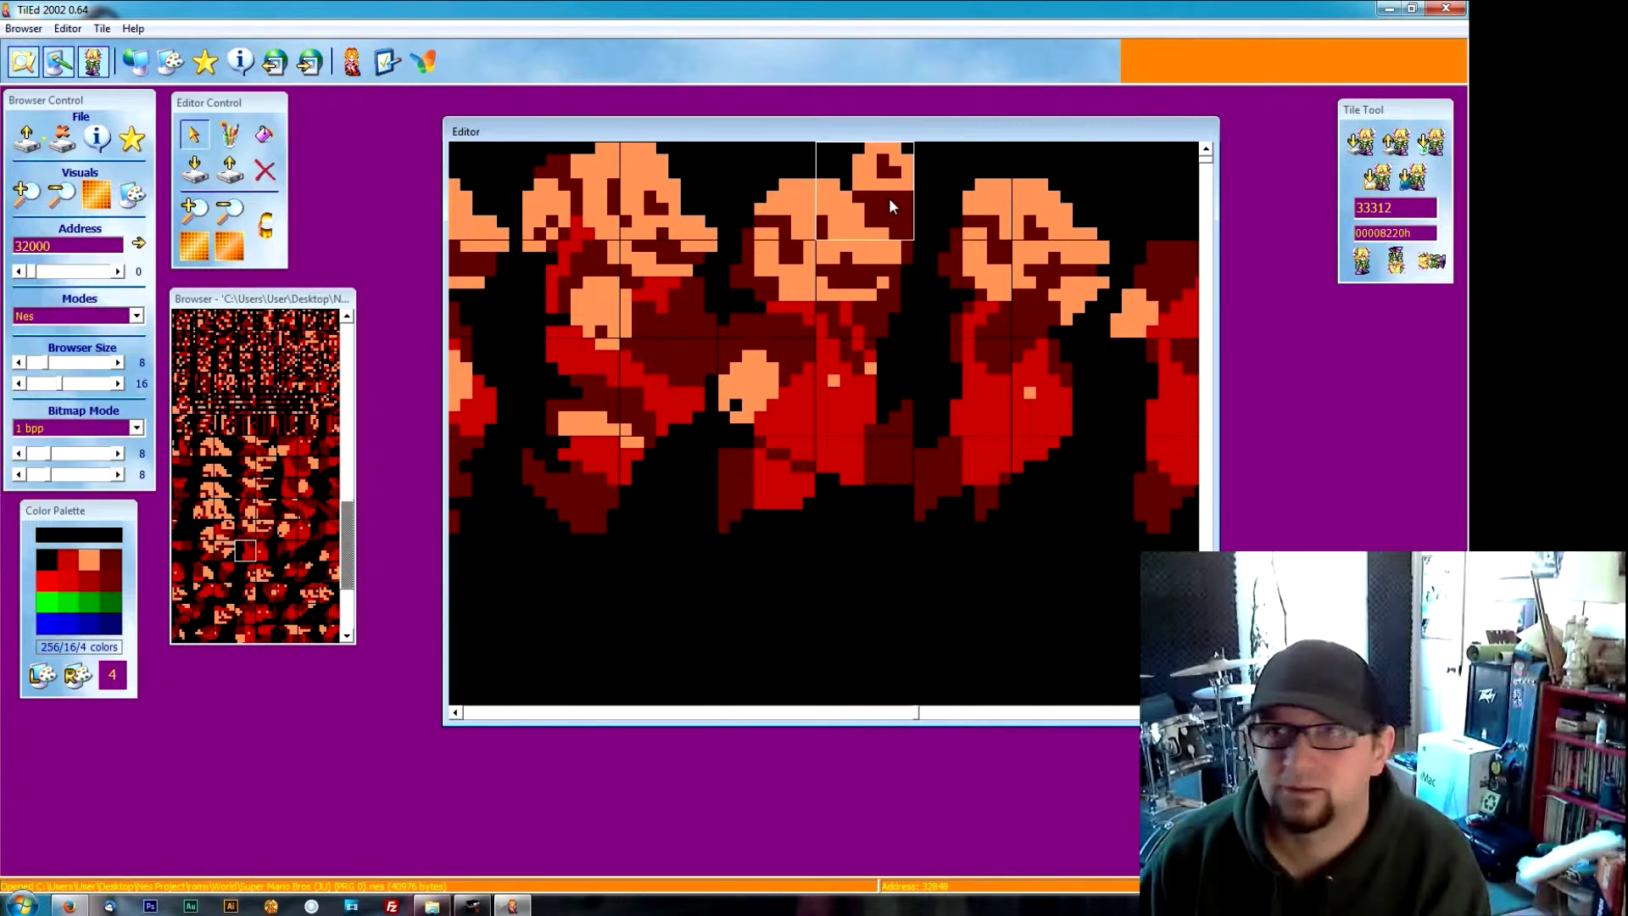
left_click(1360, 141)
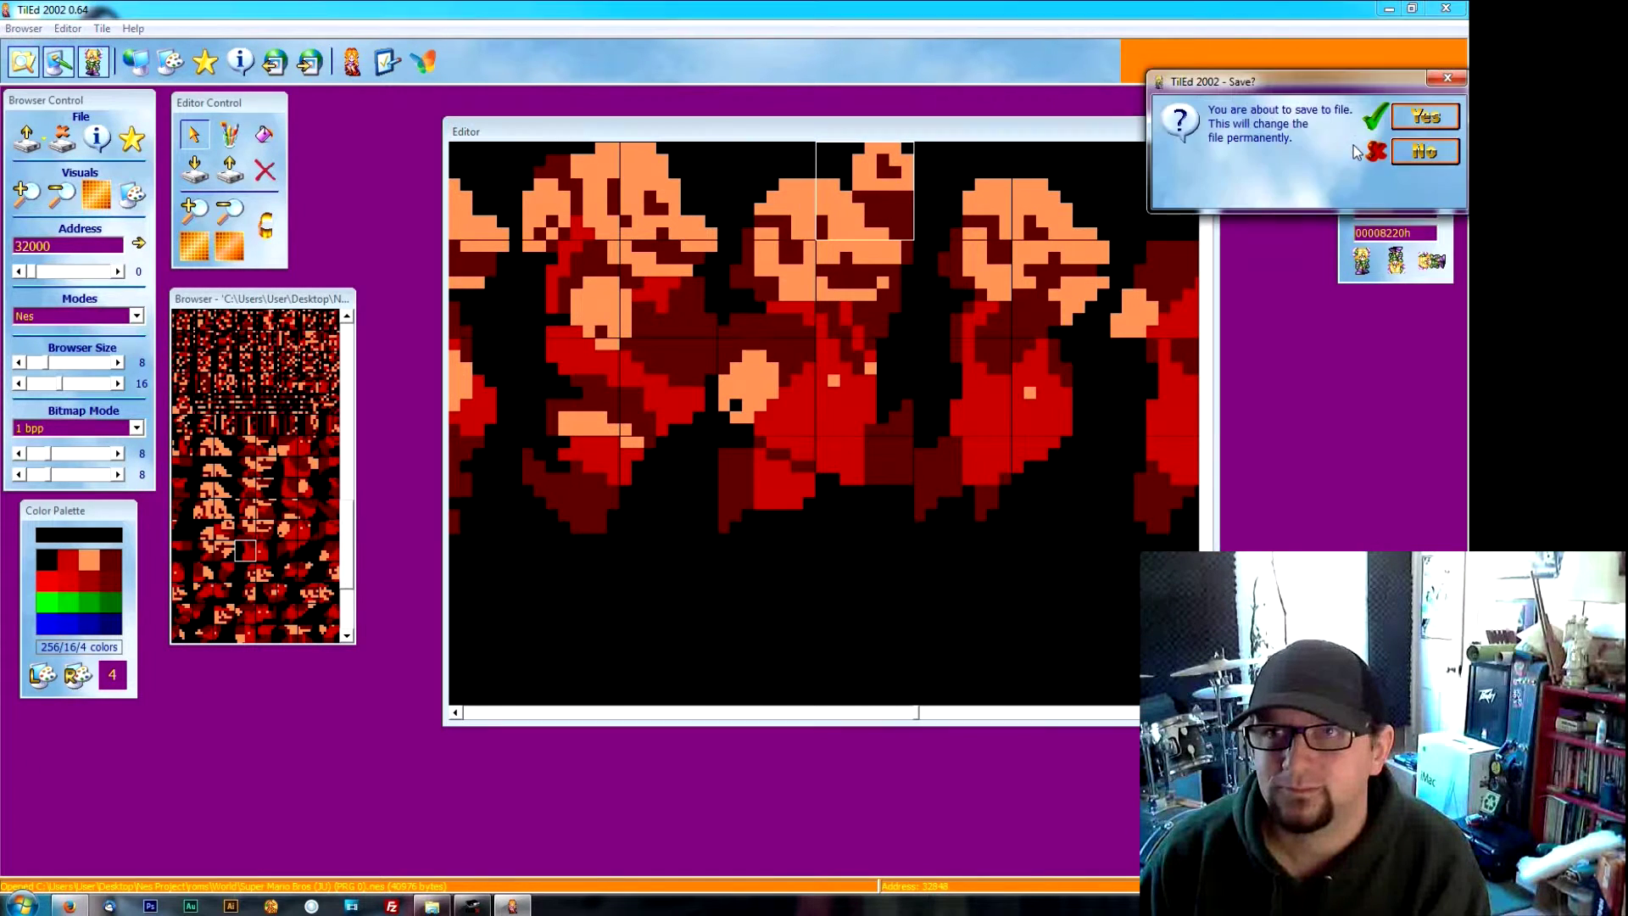
left_click(1423, 117)
left_click(939, 201)
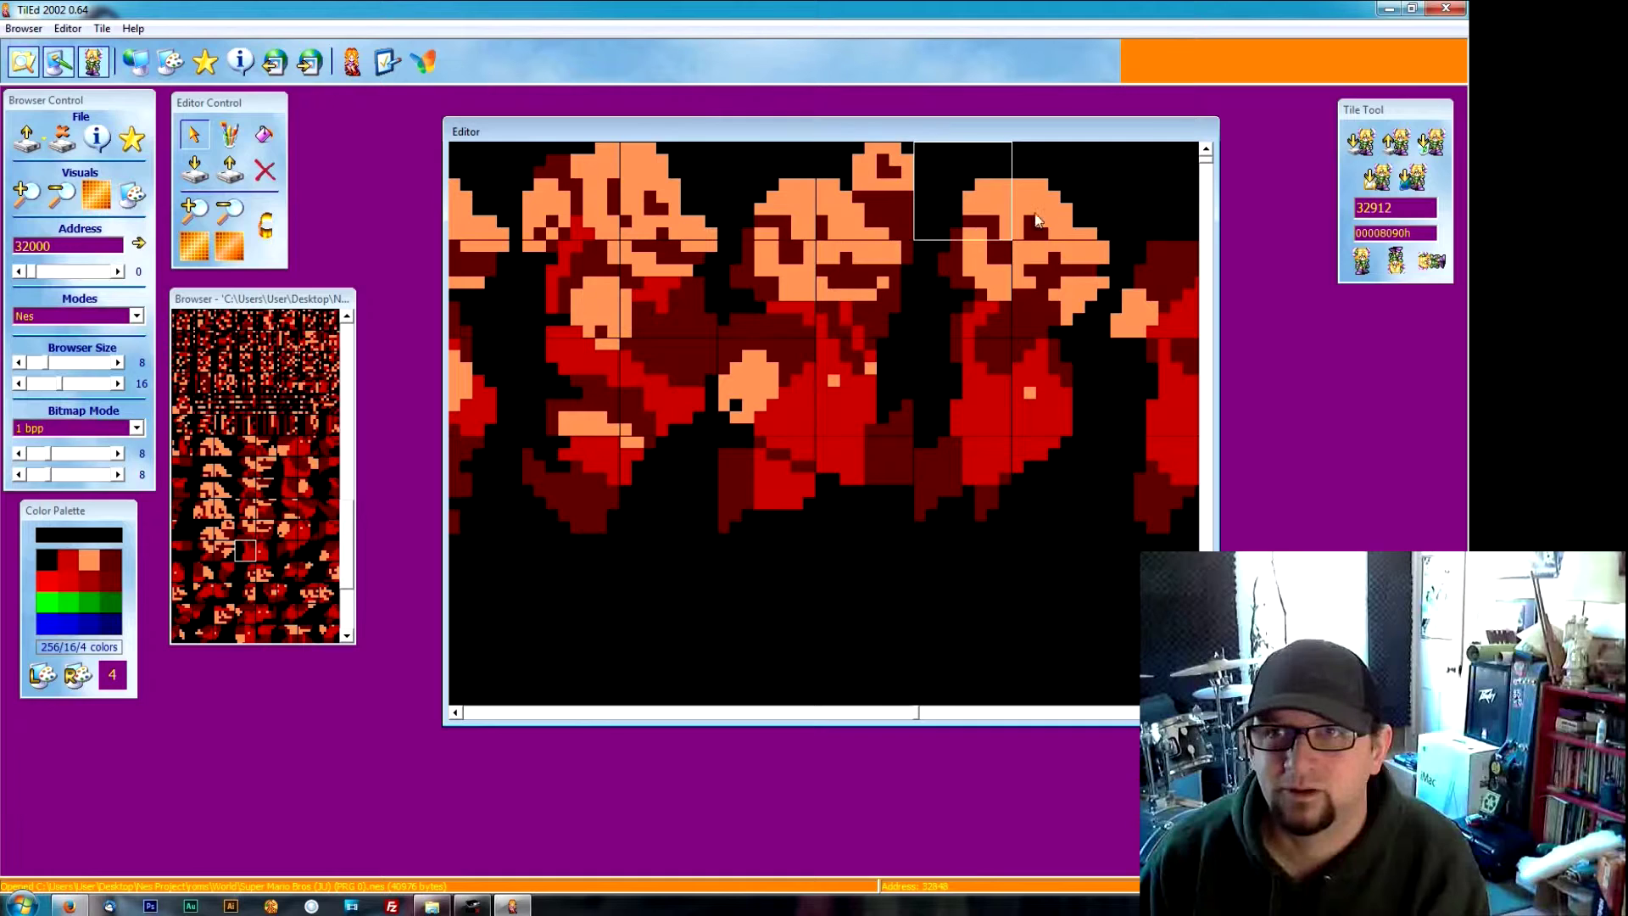
left_click(1372, 142)
left_click(1425, 117)
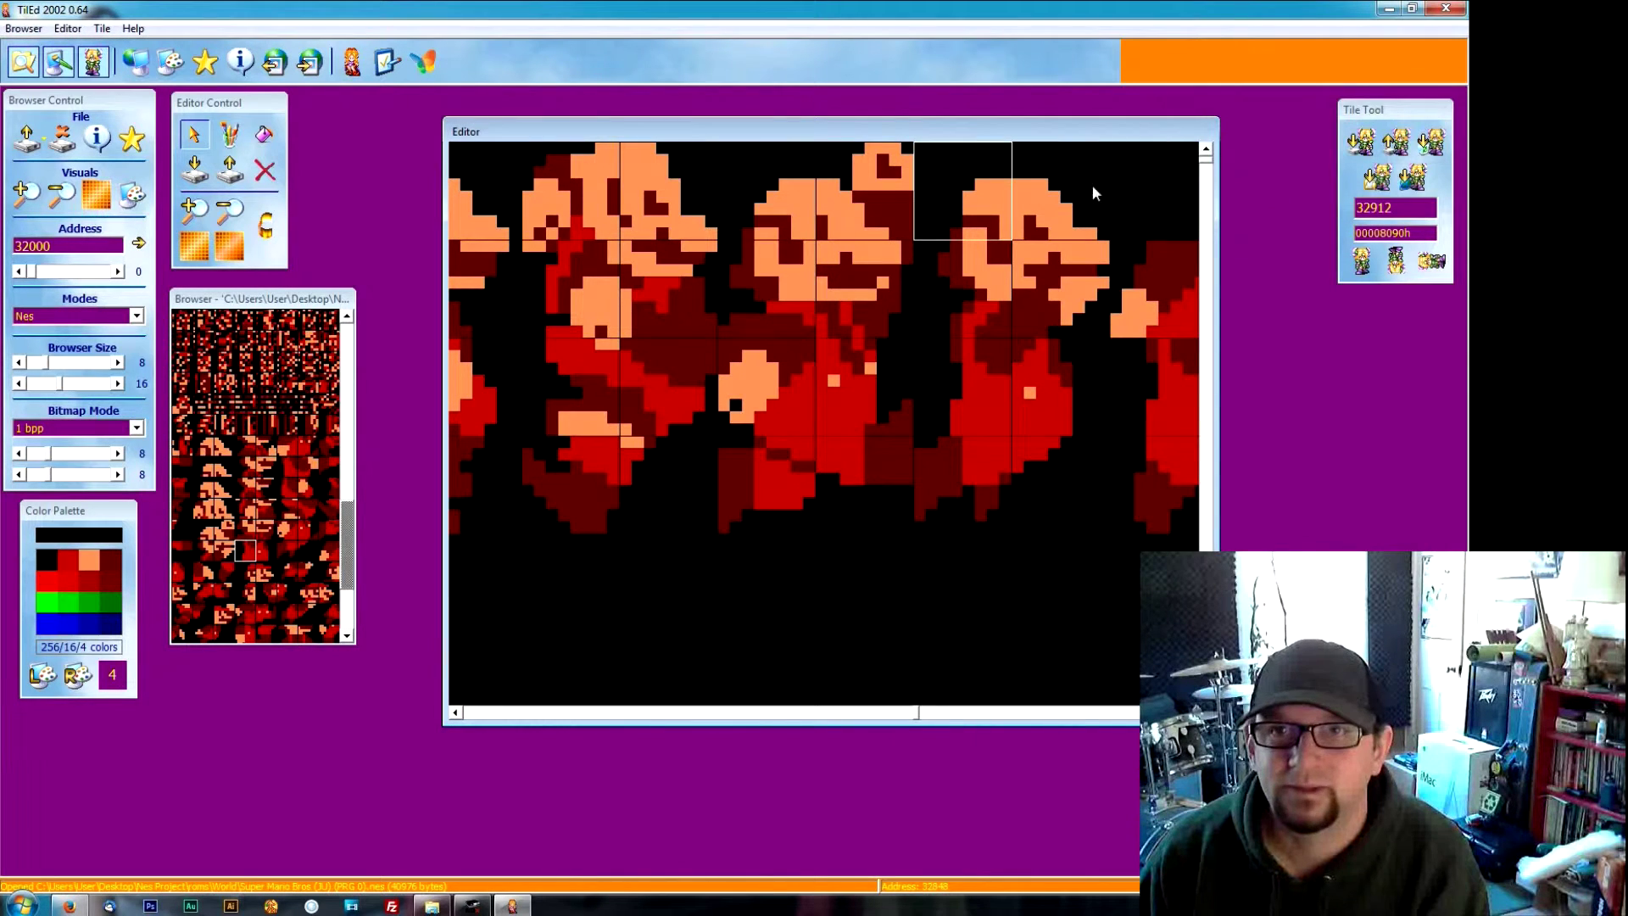
left_click(1092, 185)
left_click(1372, 141)
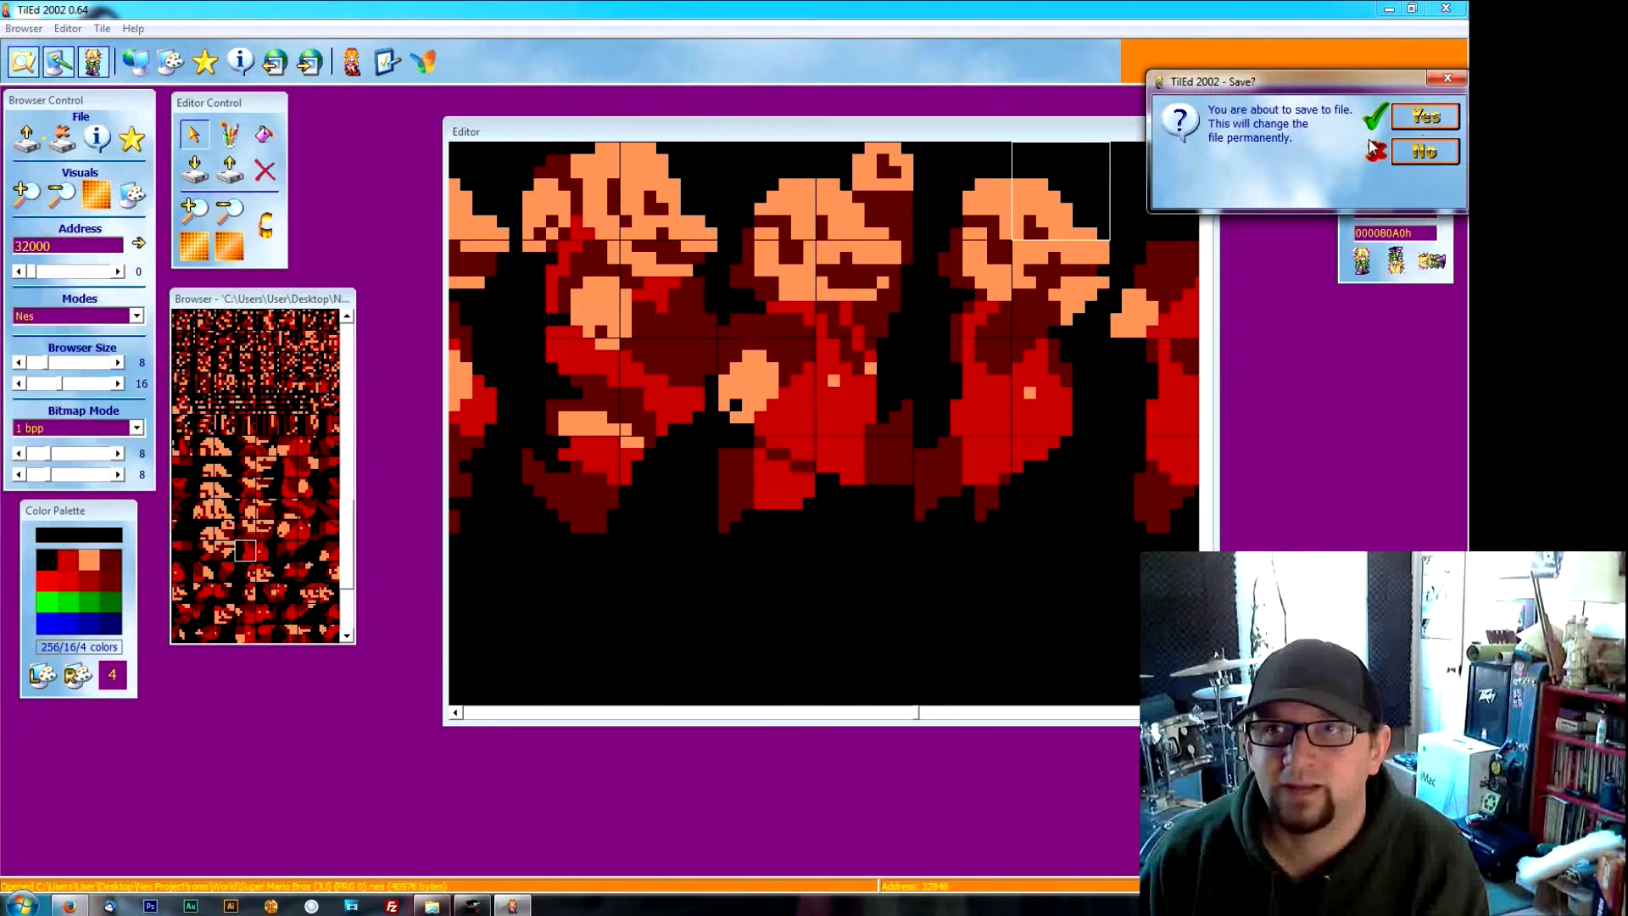
left_click(1425, 117)
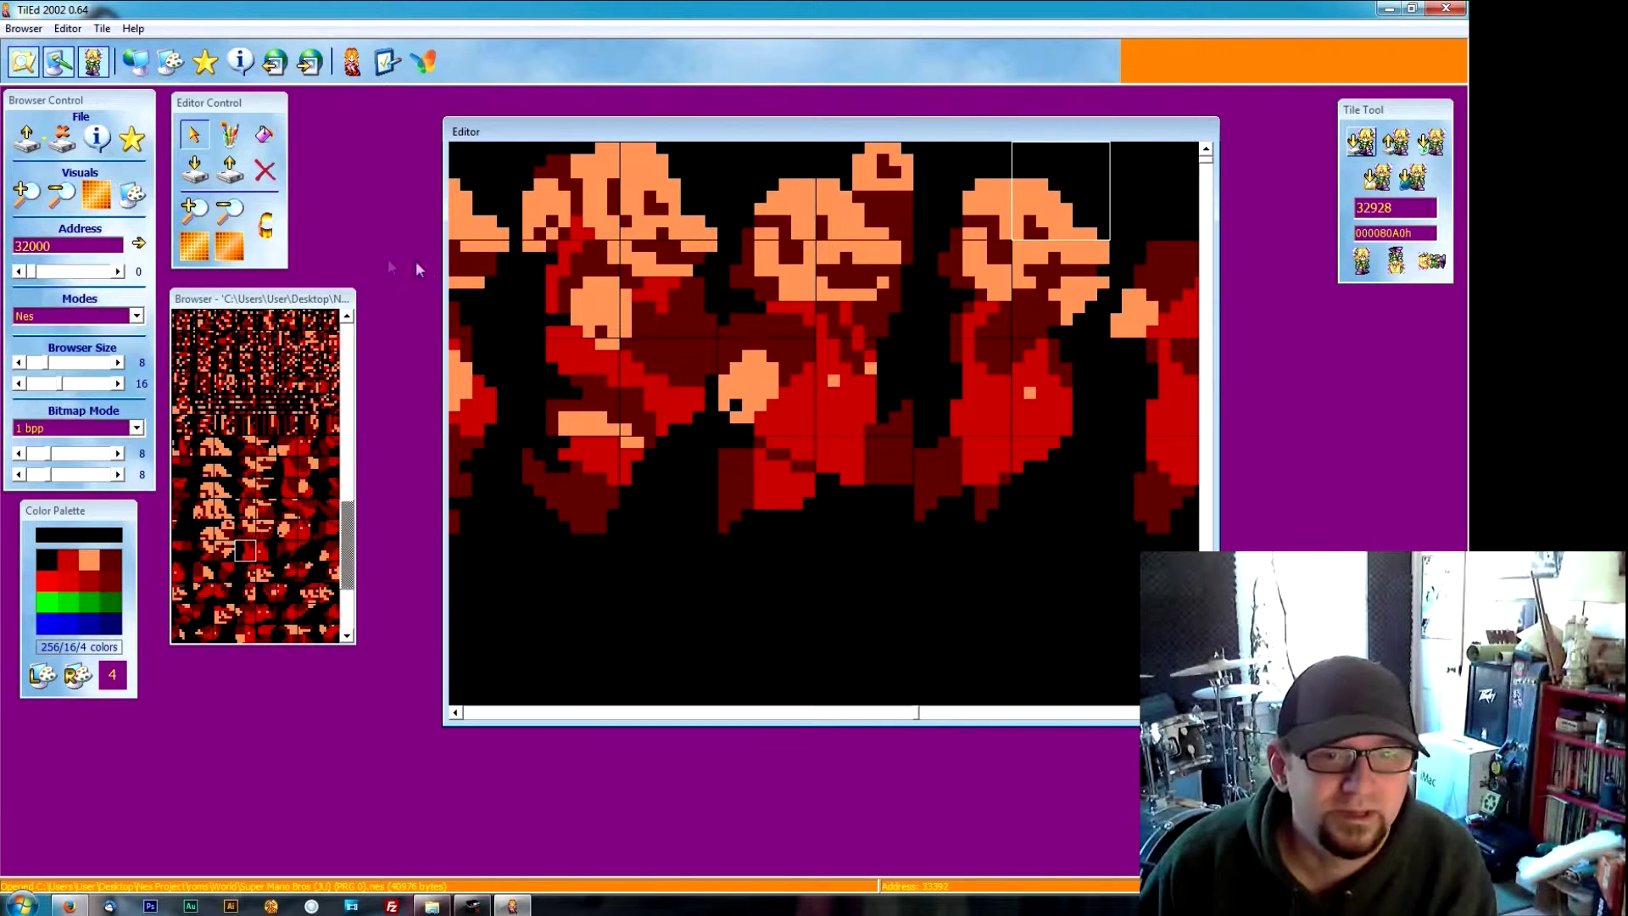
mouse_move(472, 905)
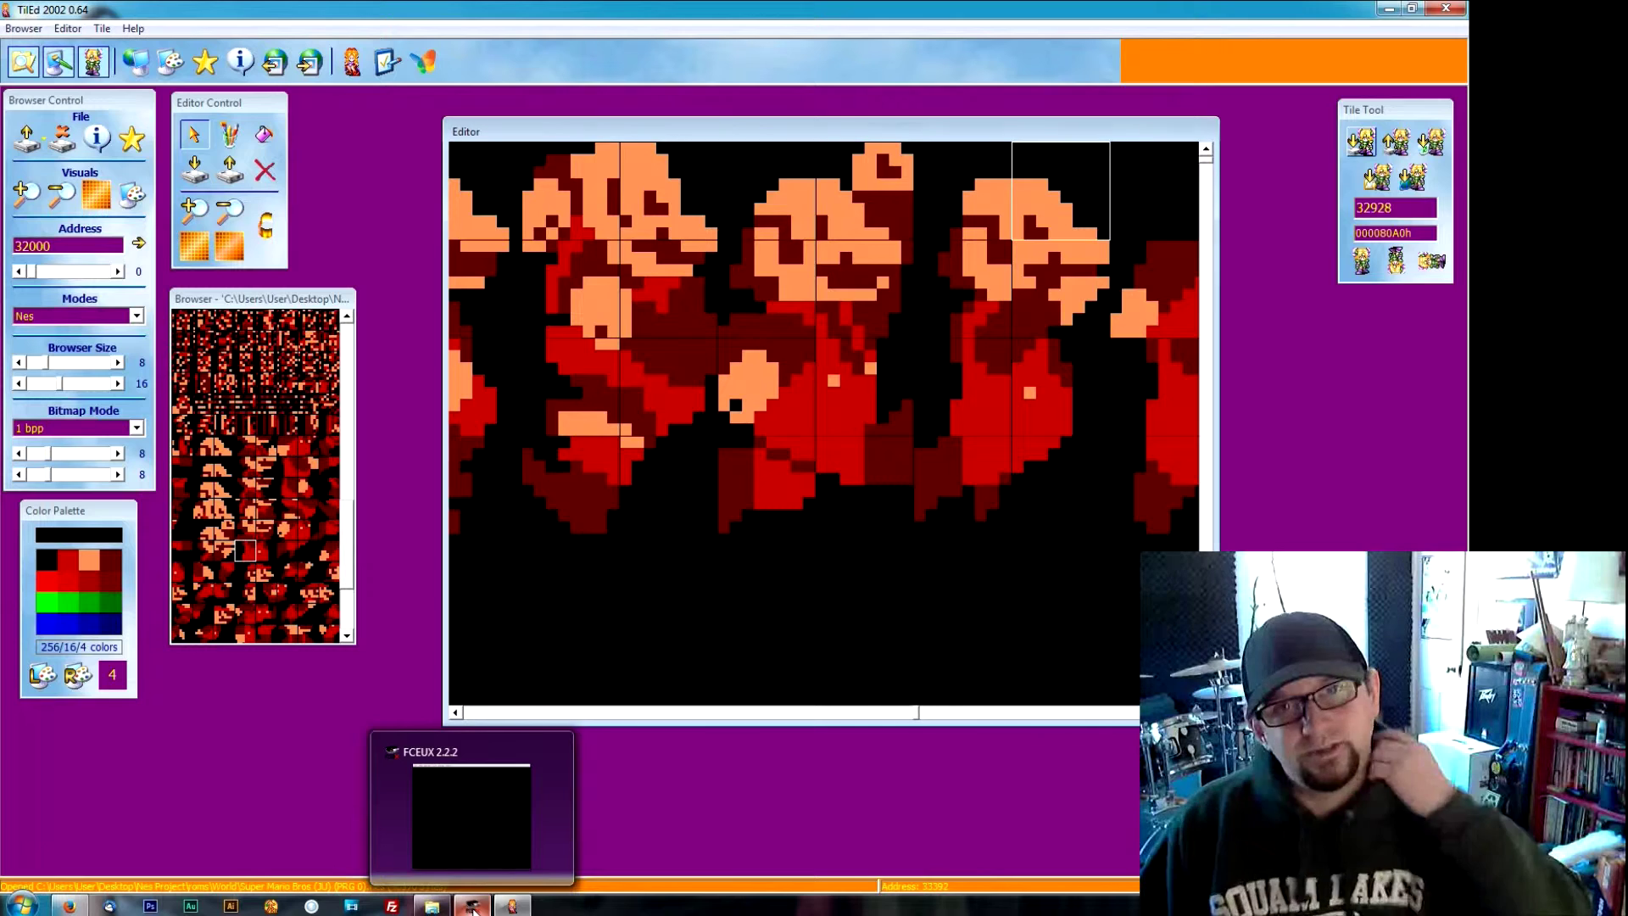
Step: Reopen Super Mario Bros (JU) (PRG 0).nes in FCEUX, jumping to it with 'su'
left_click(472, 906)
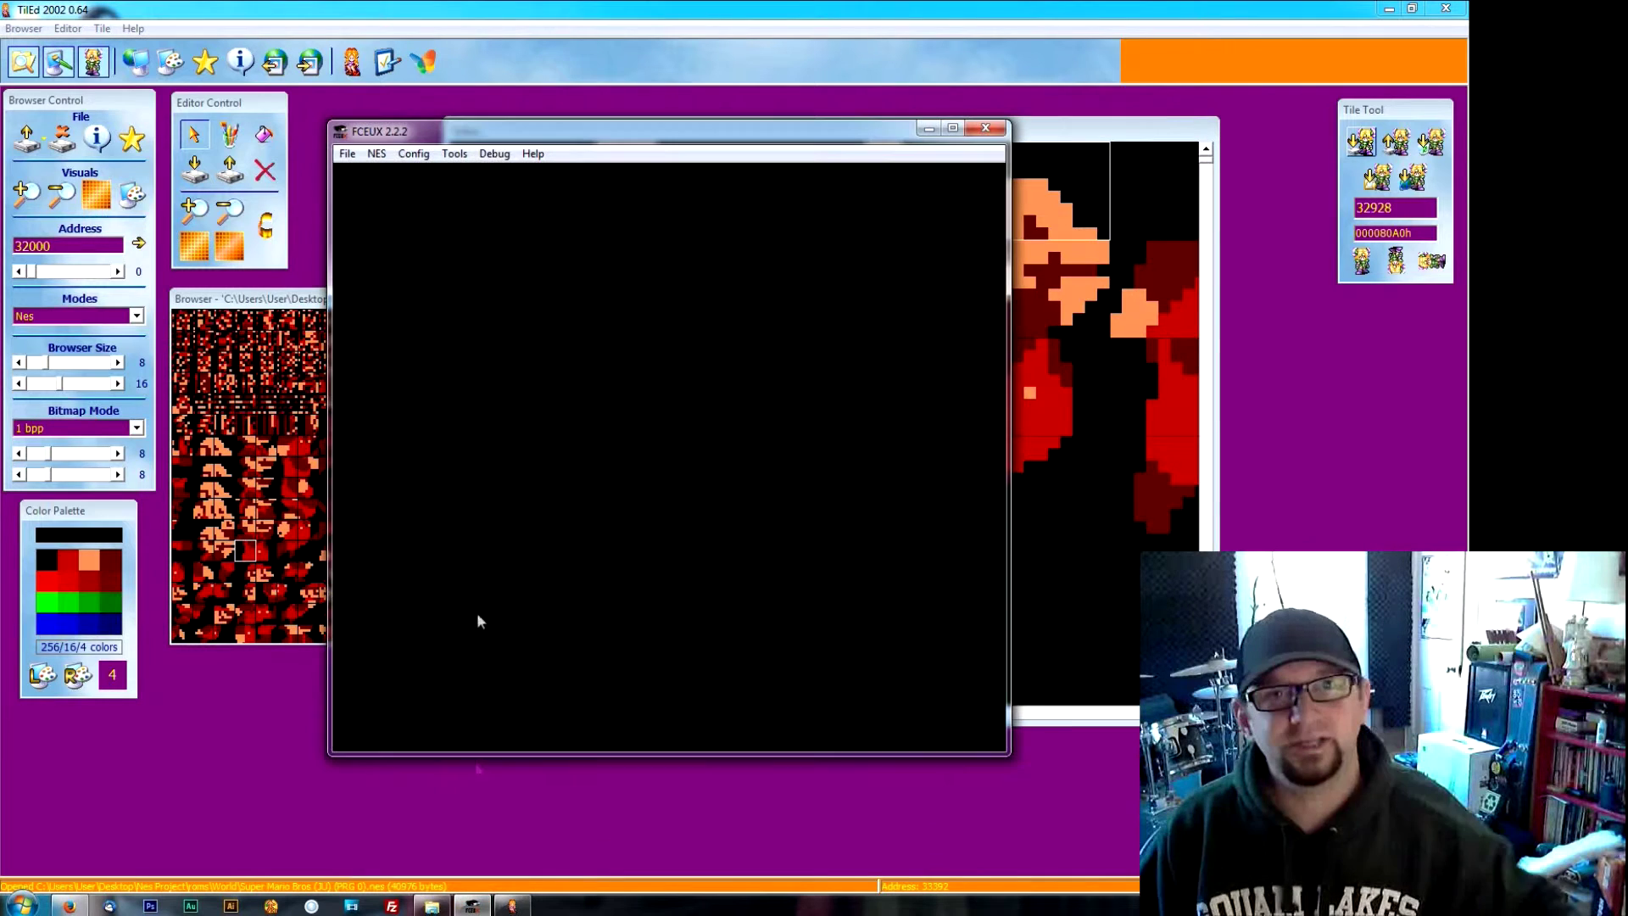
left_click(346, 155)
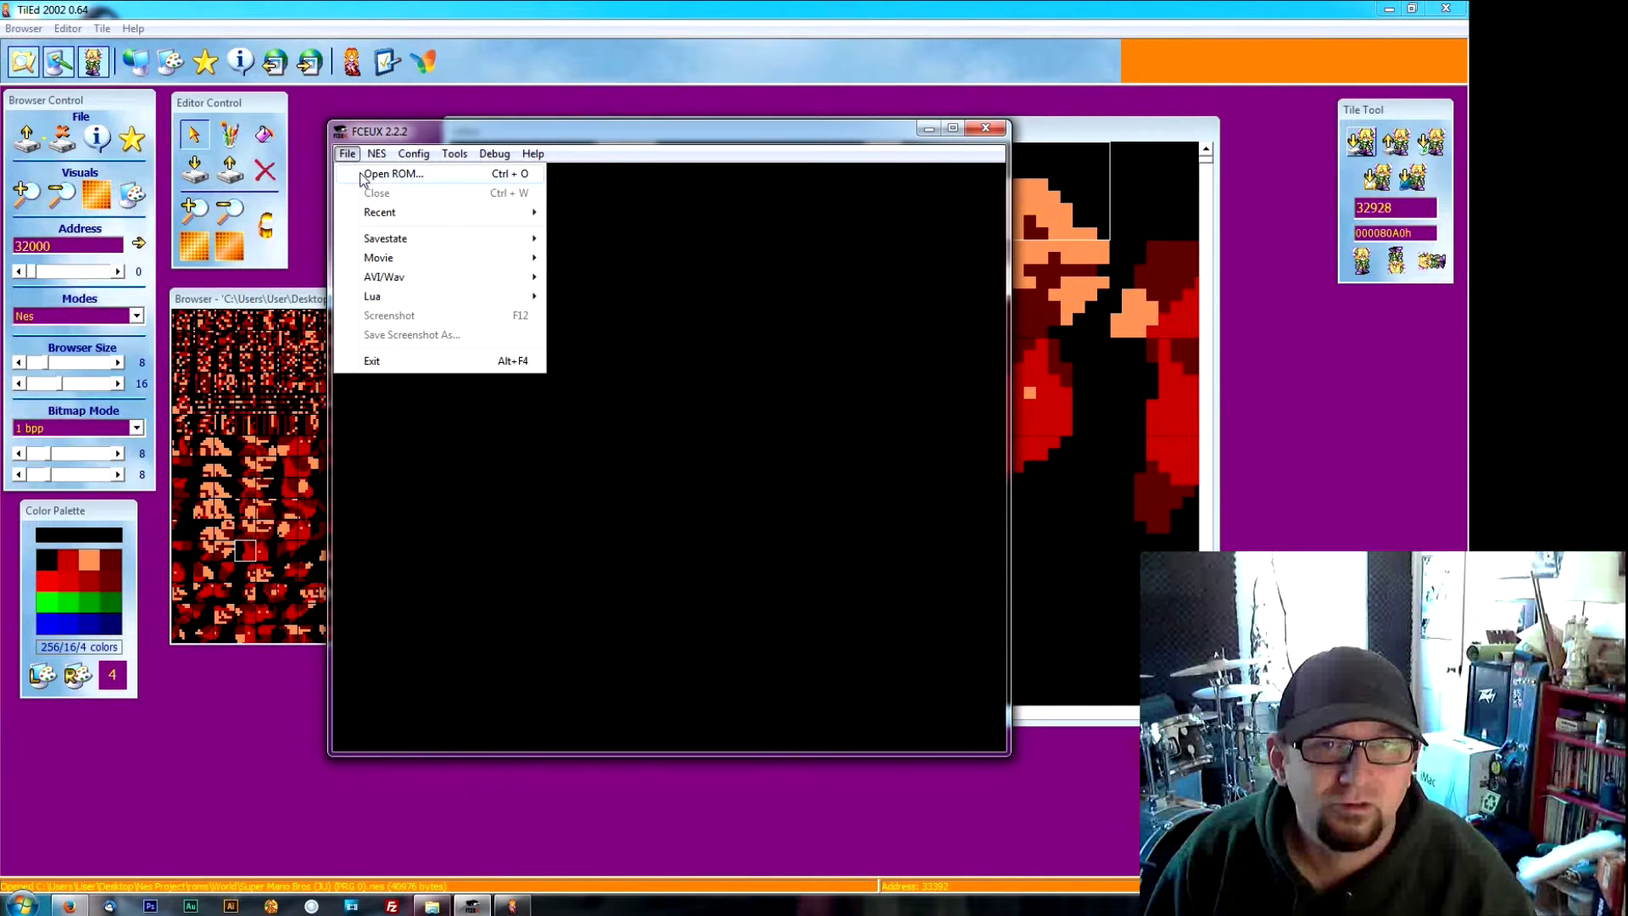
left_click(361, 174)
left_click(557, 339)
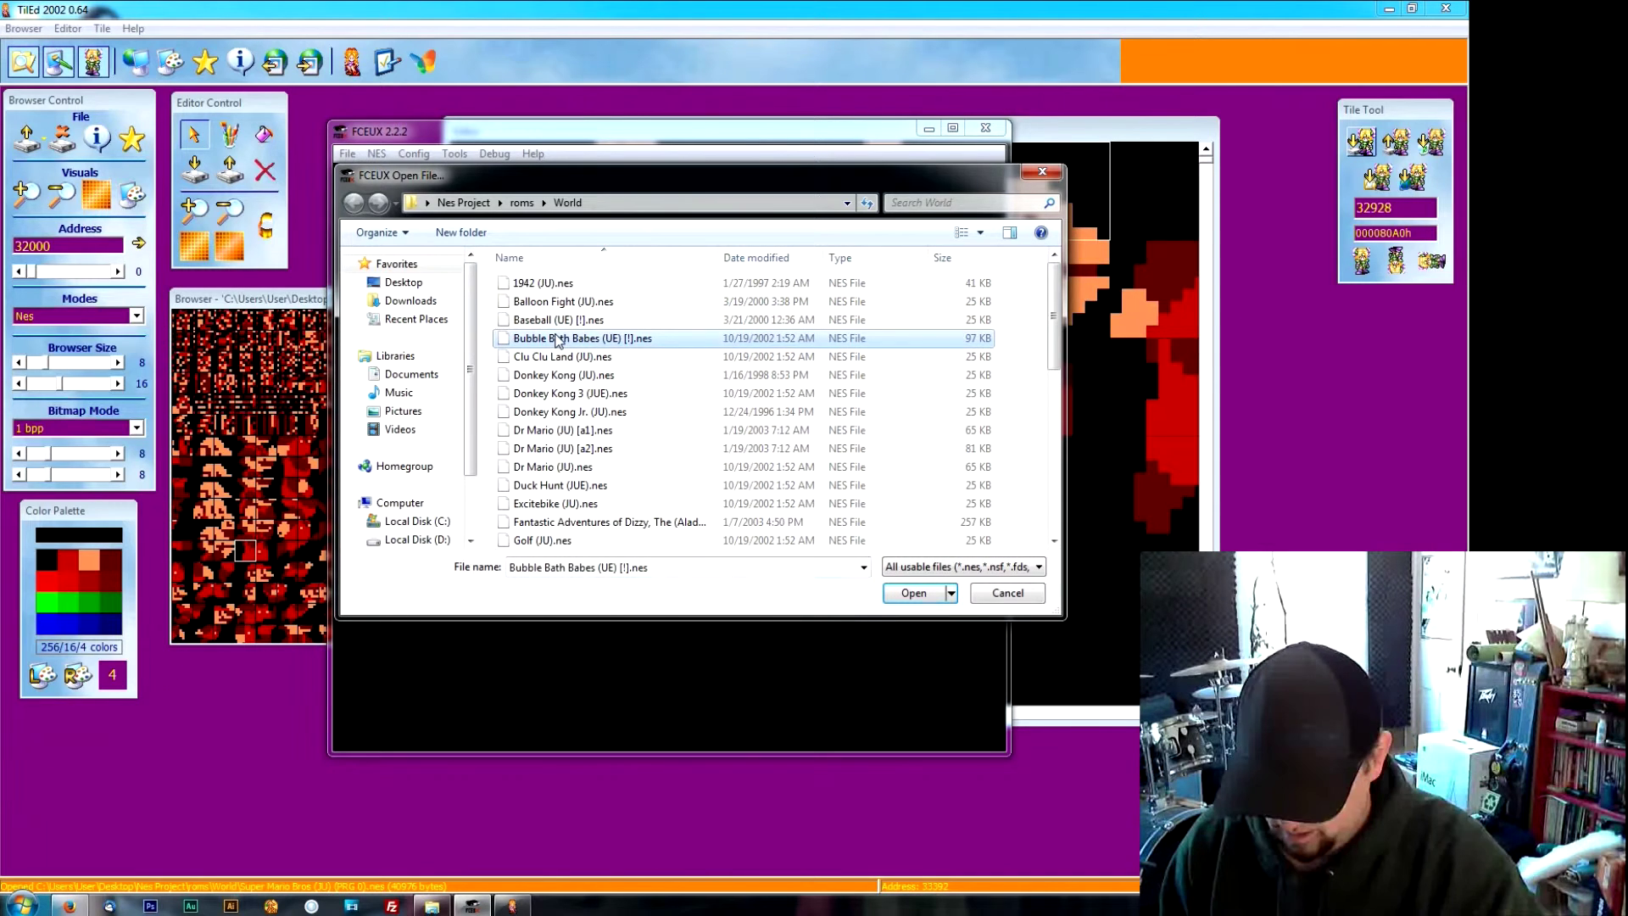
type("su")
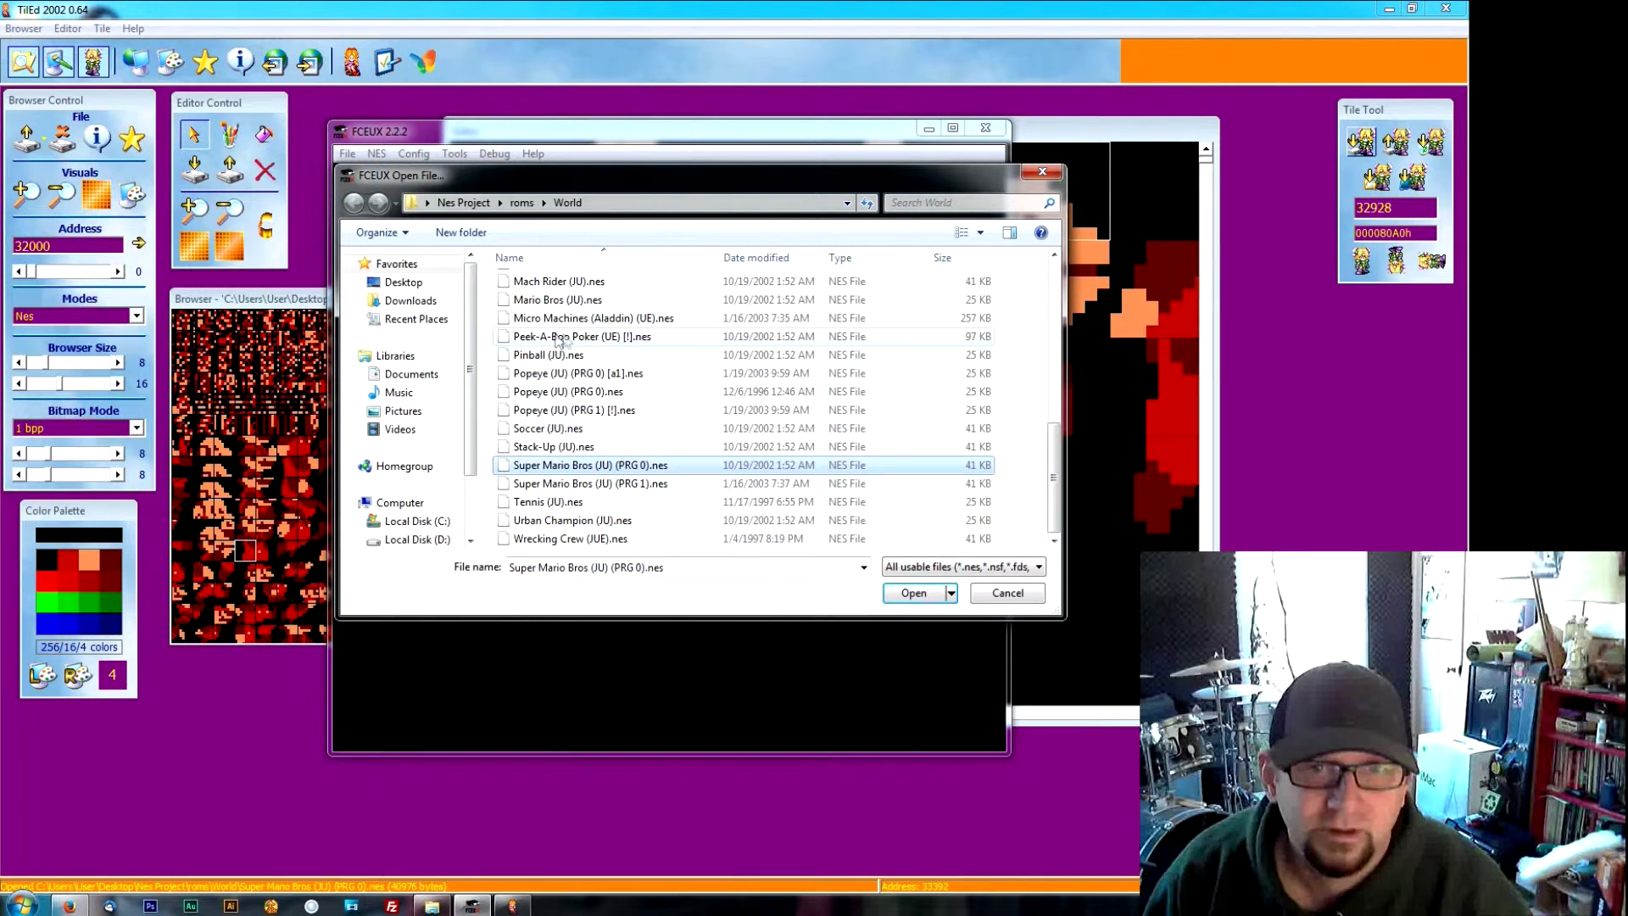
double_click(612, 469)
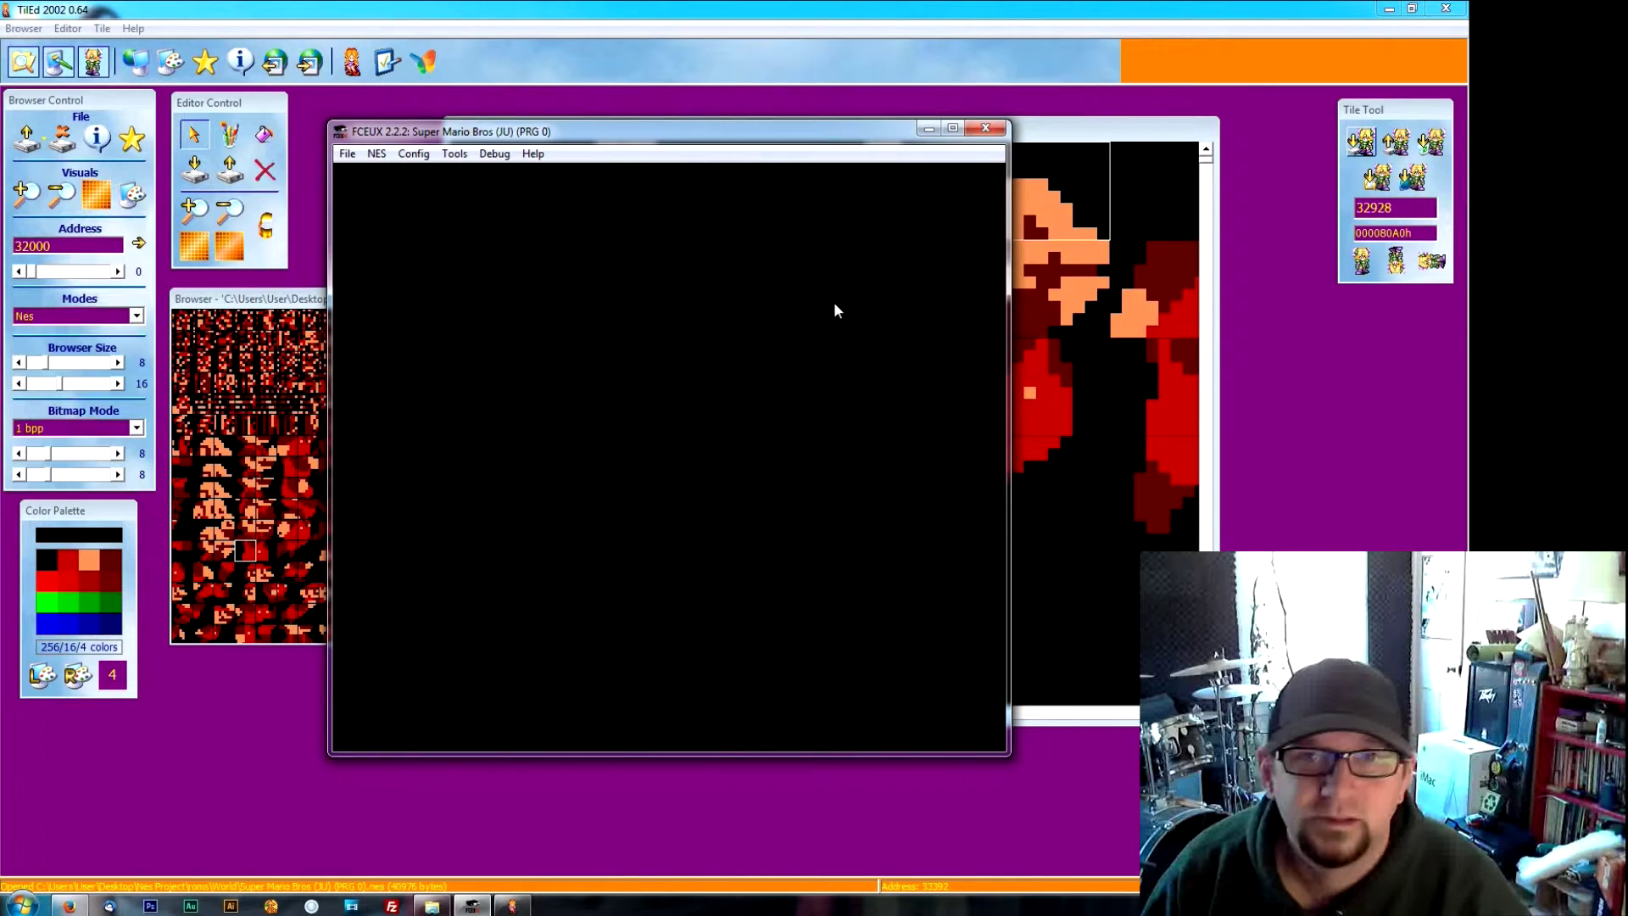
Step: Start World 1-1, hit the ? block, stomp the Goomba and grab the mushroom to become big Mario
left_click_drag(807, 139, 840, 127)
key("Return")
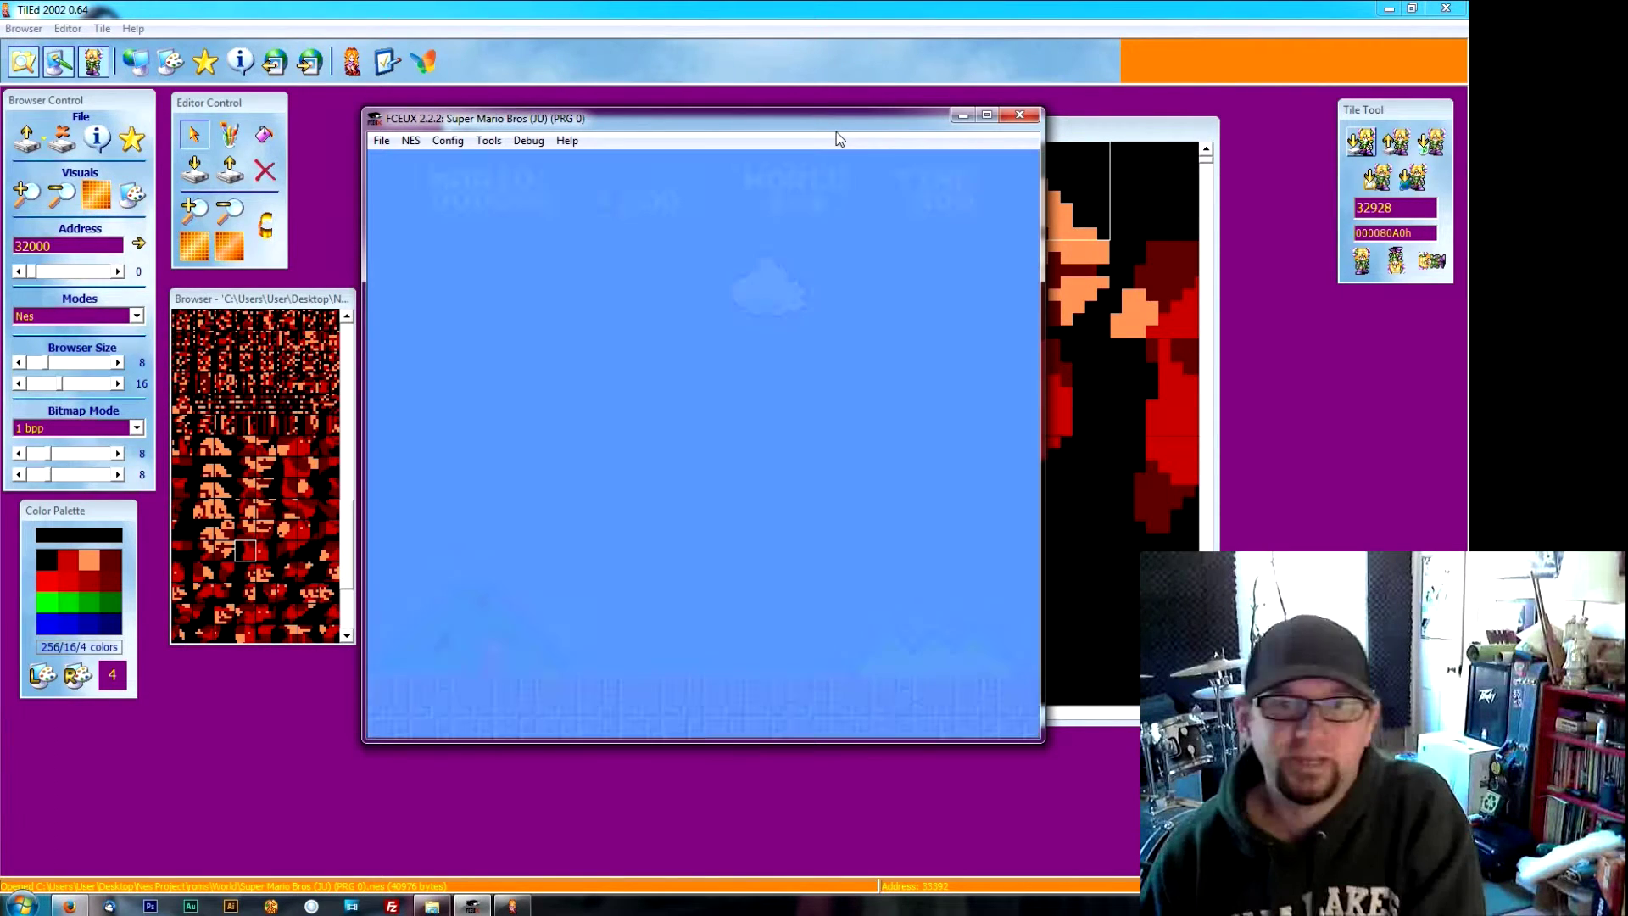
key("Right")
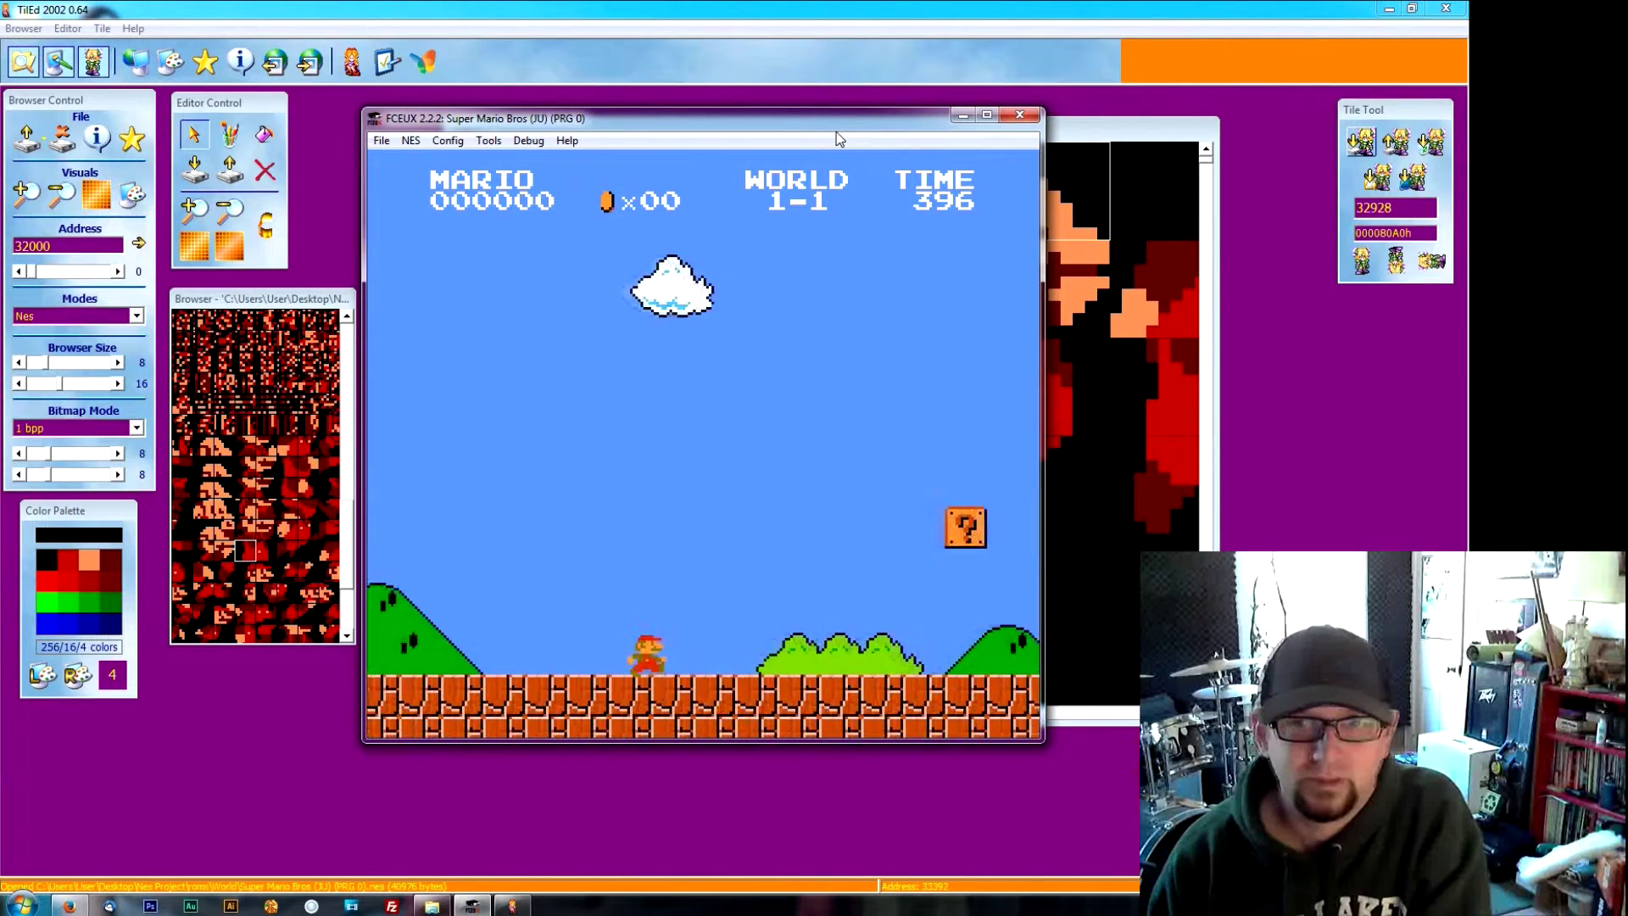
key("Right")
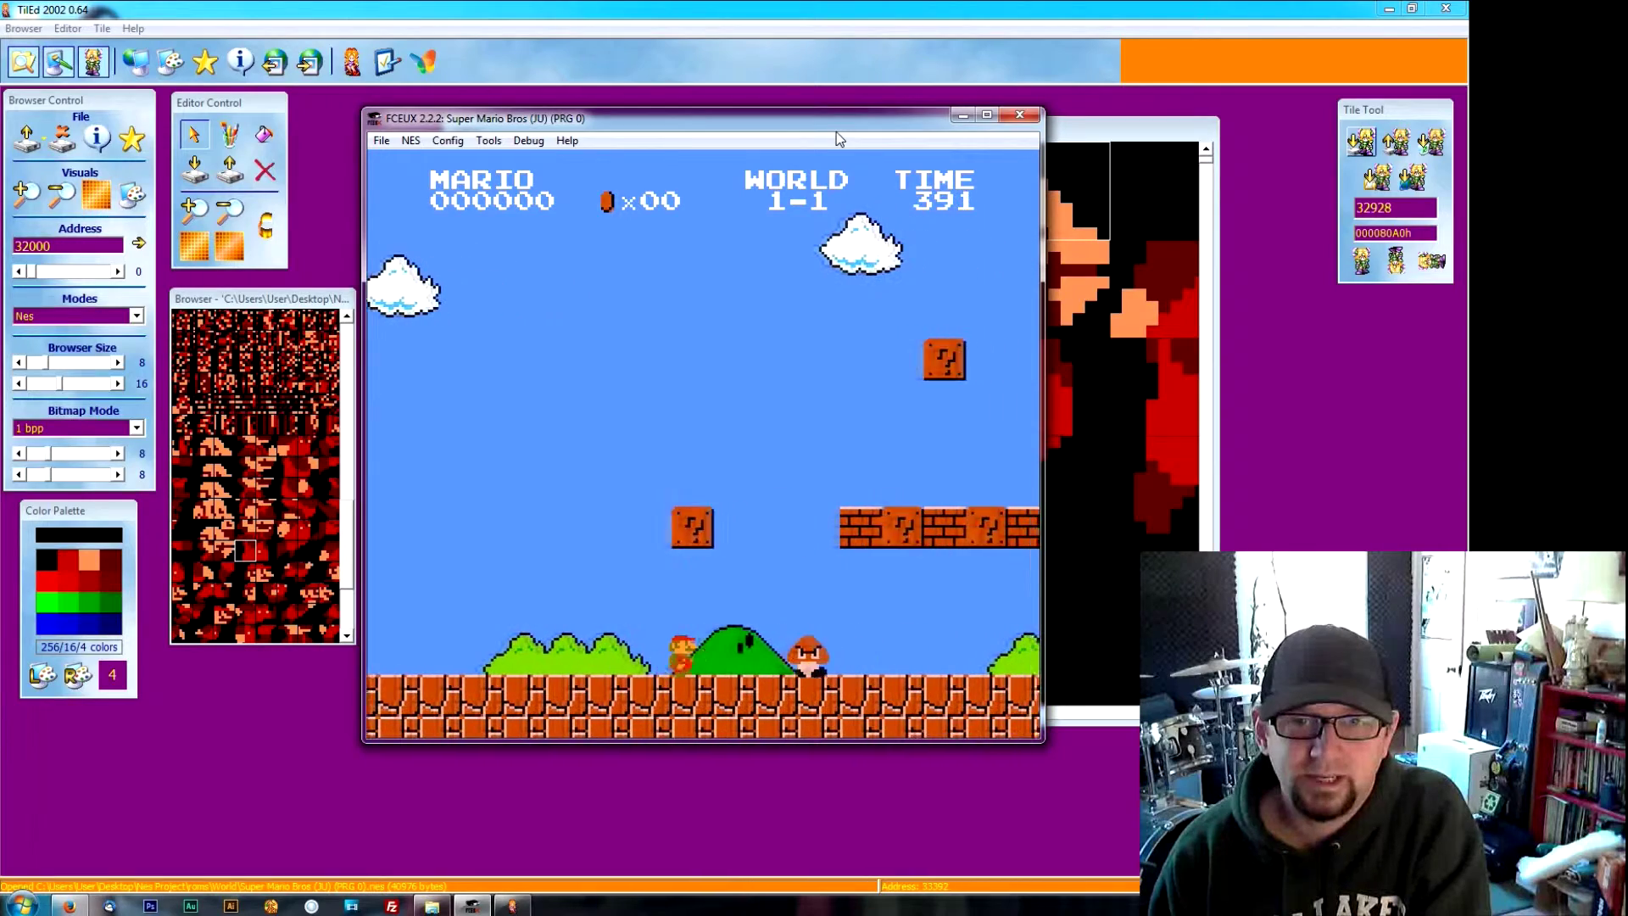
key("f")
key("Right")
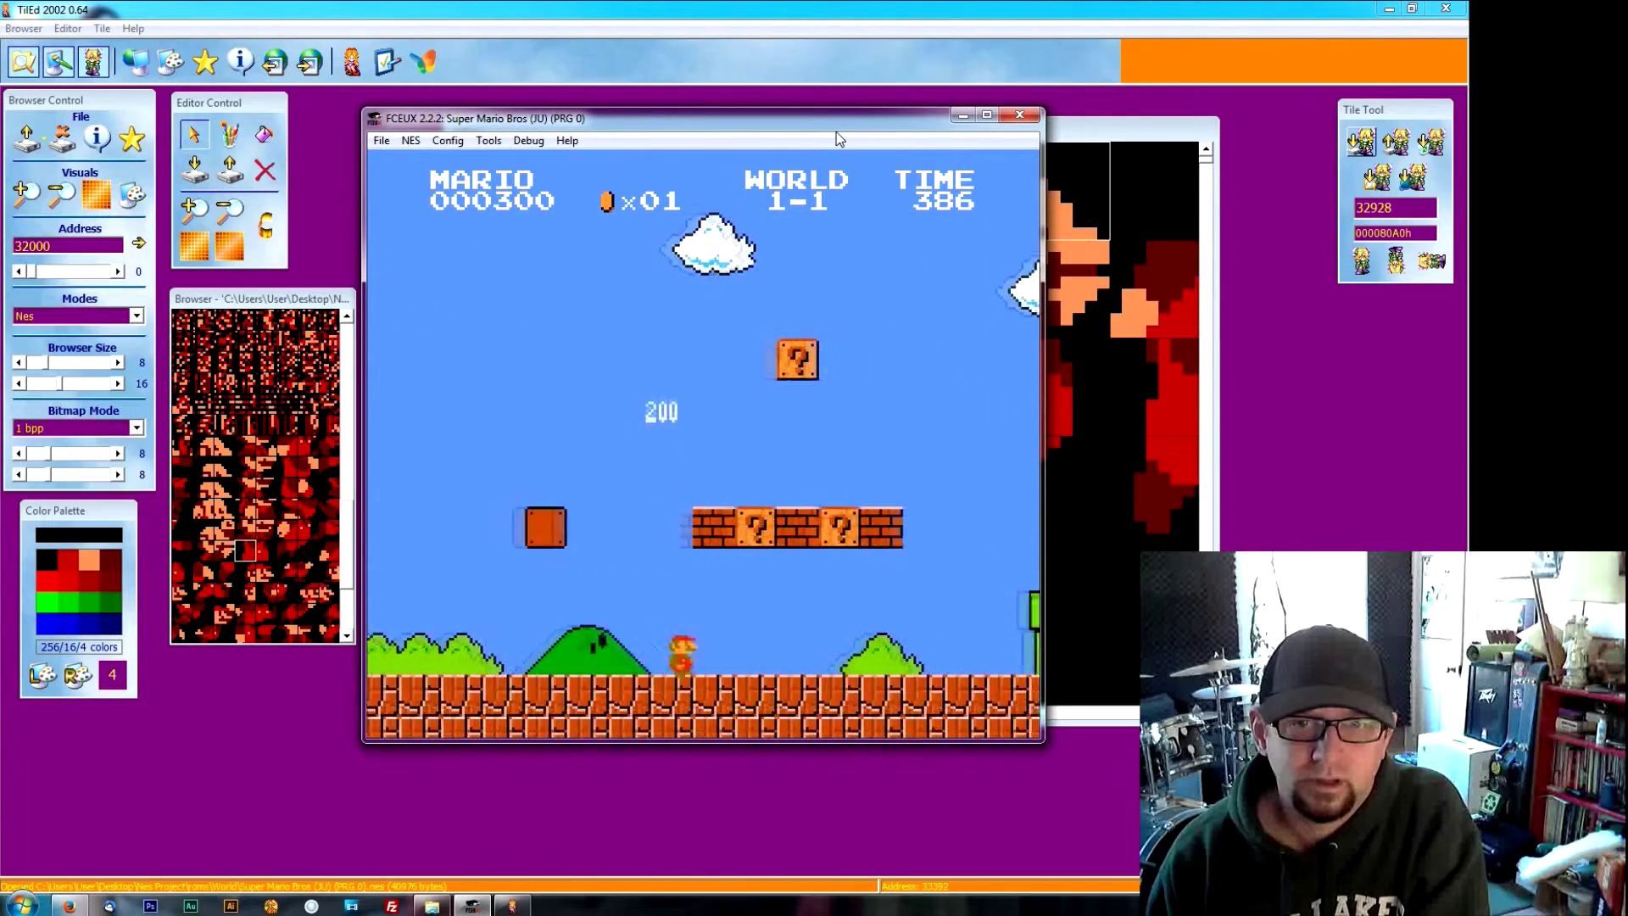
key("Right")
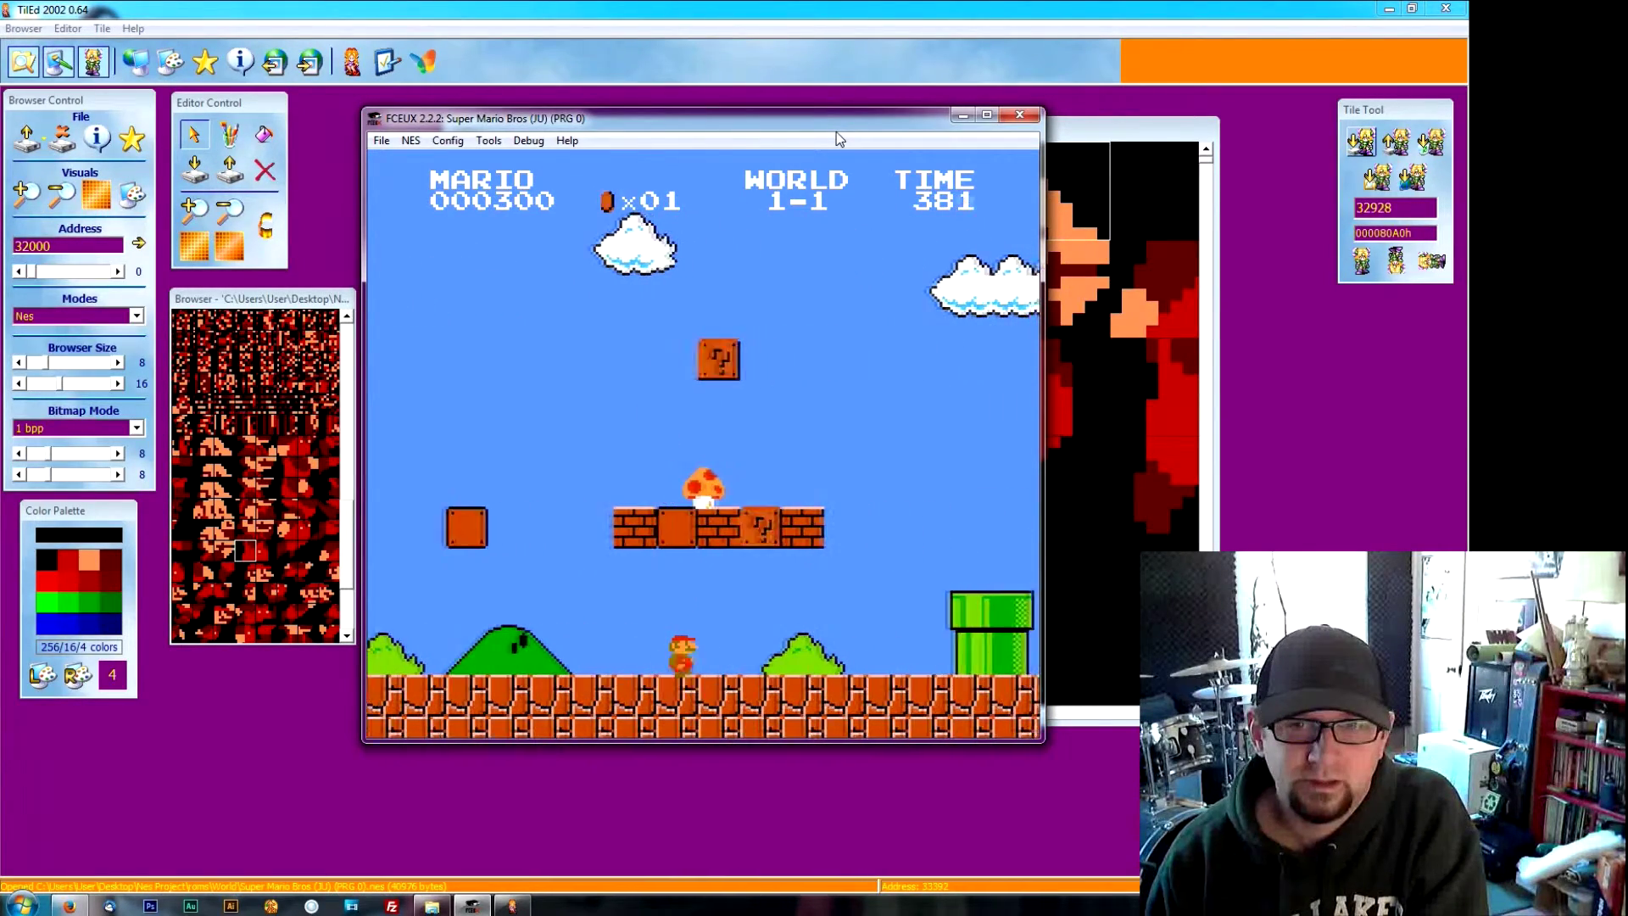
key("Right")
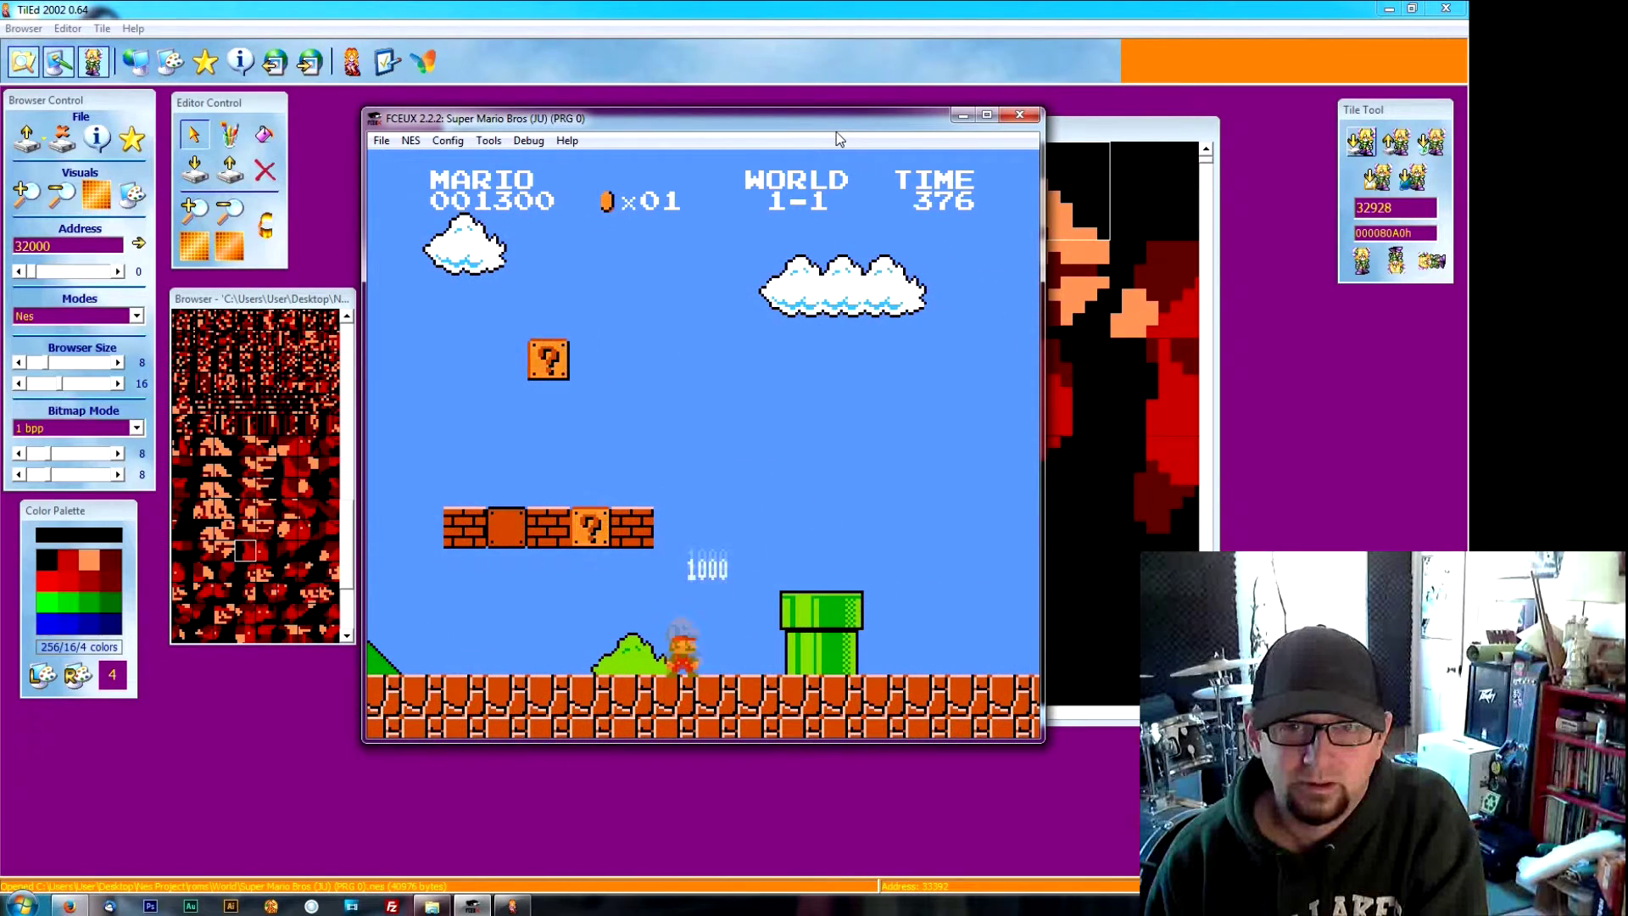
Step: Break the bricks and hit the ? block for a coin as big Mario
key("Right")
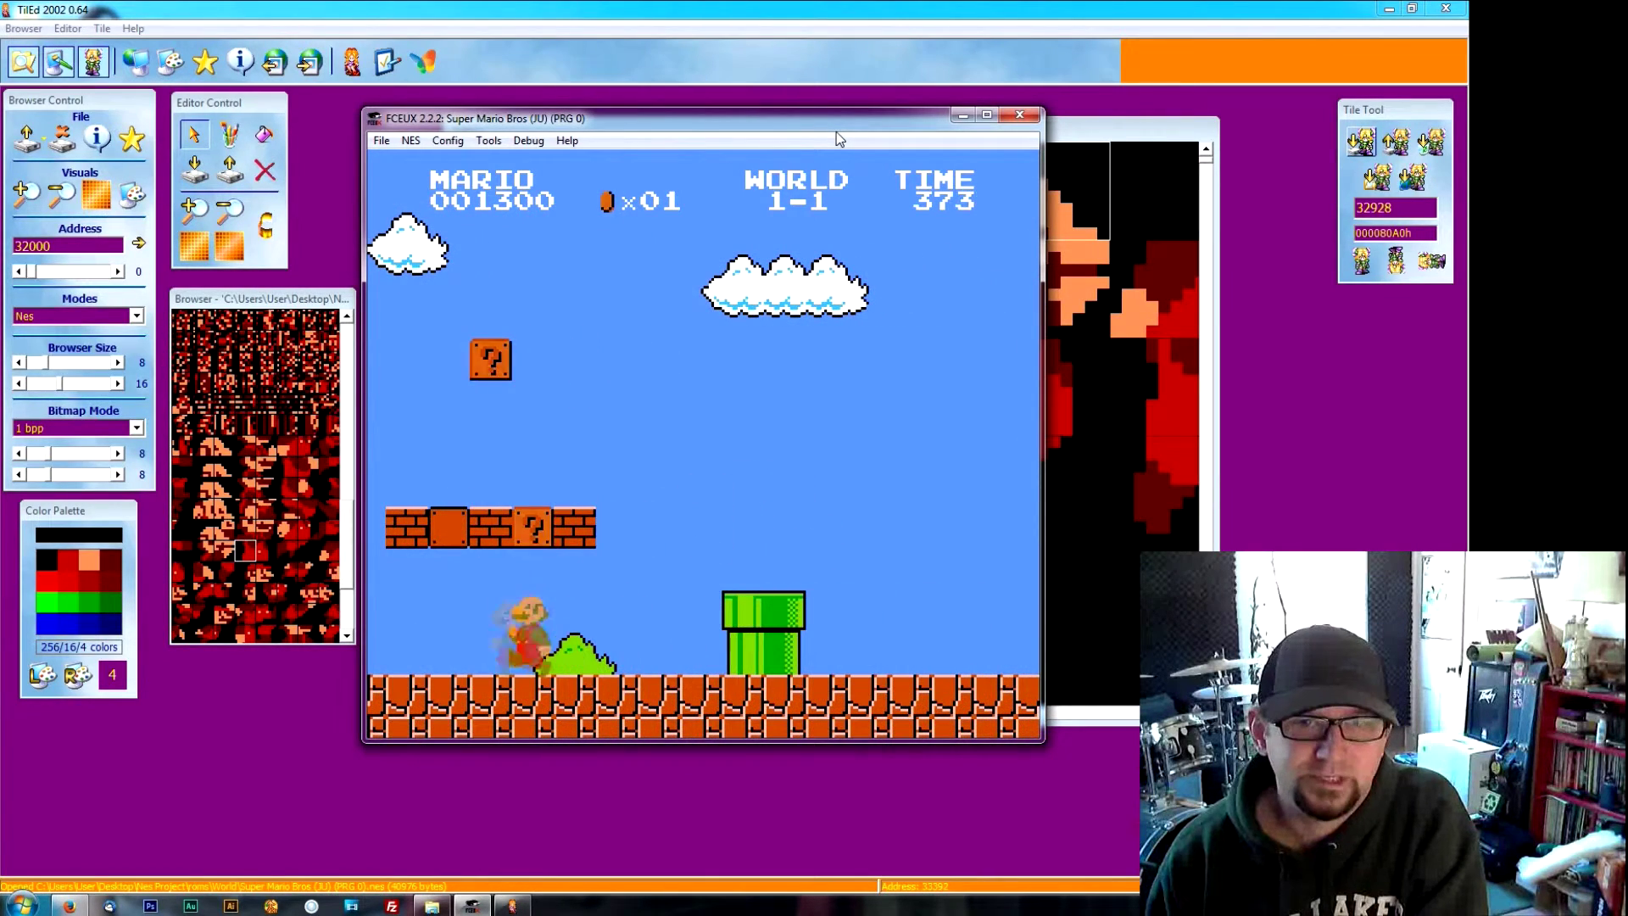
key("Left")
key("f")
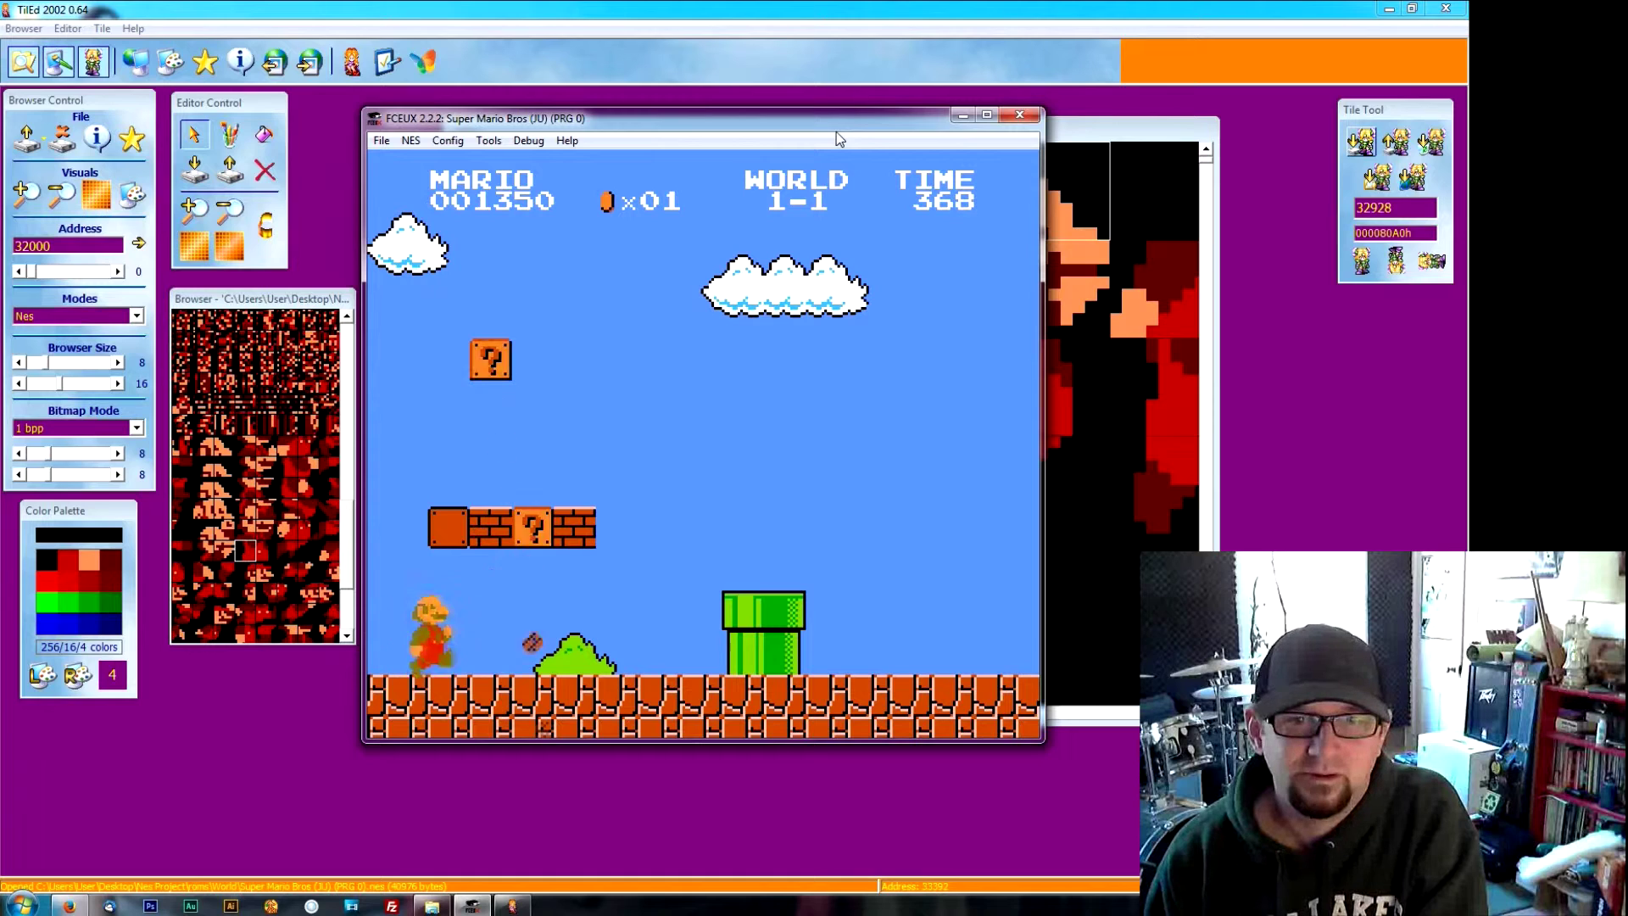
key("Right")
key("f")
key("f")
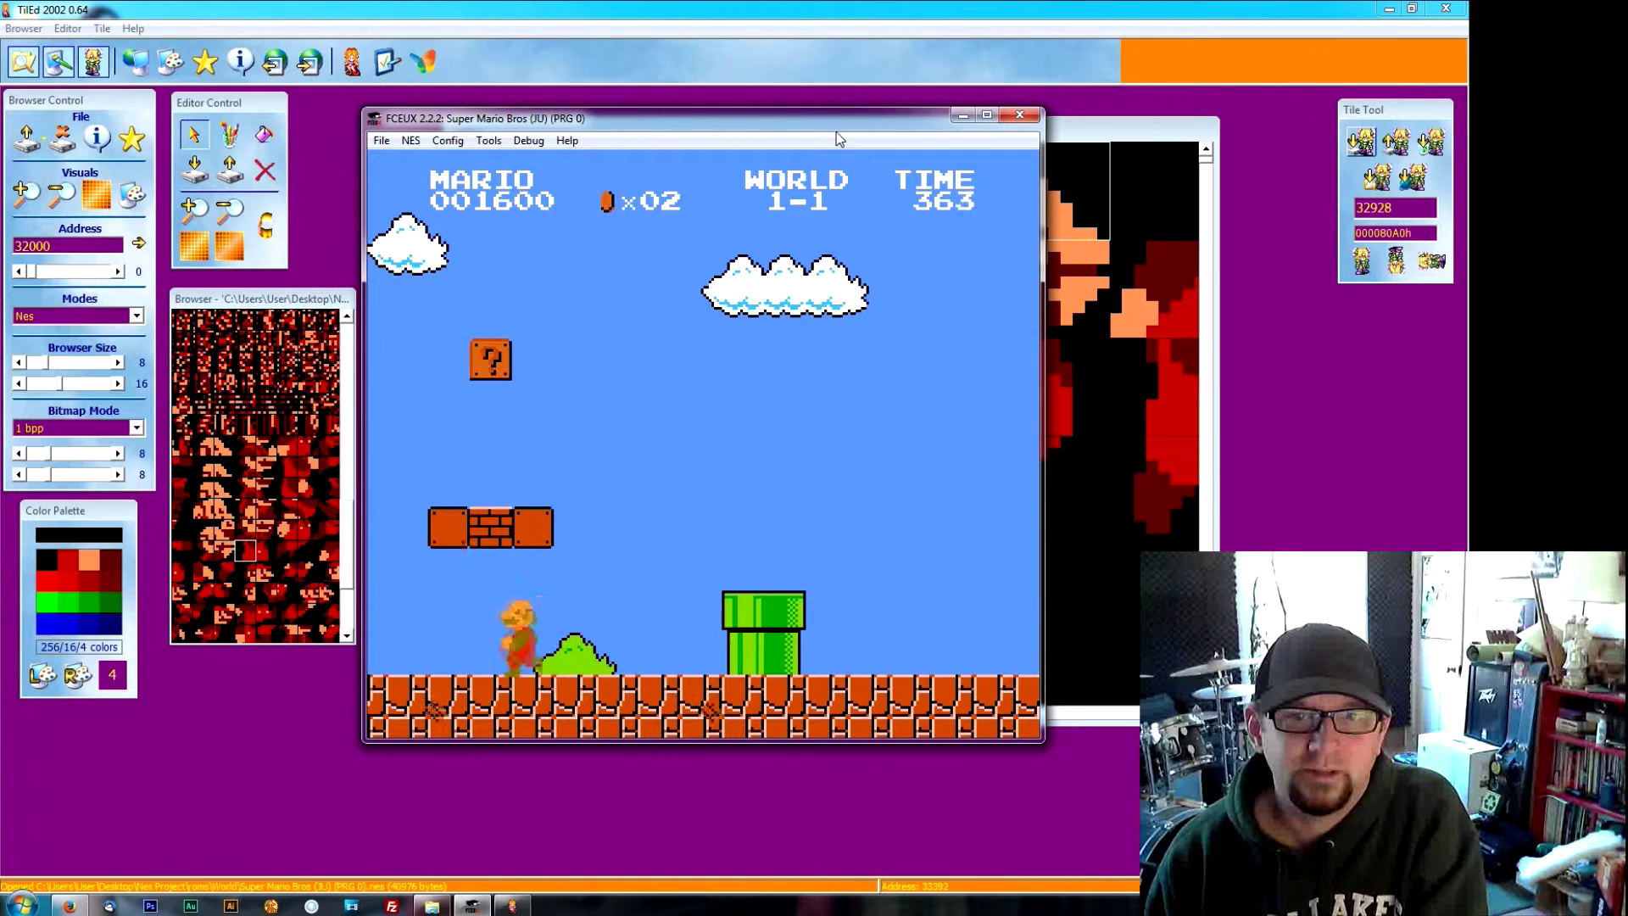
key("Left")
key("f")
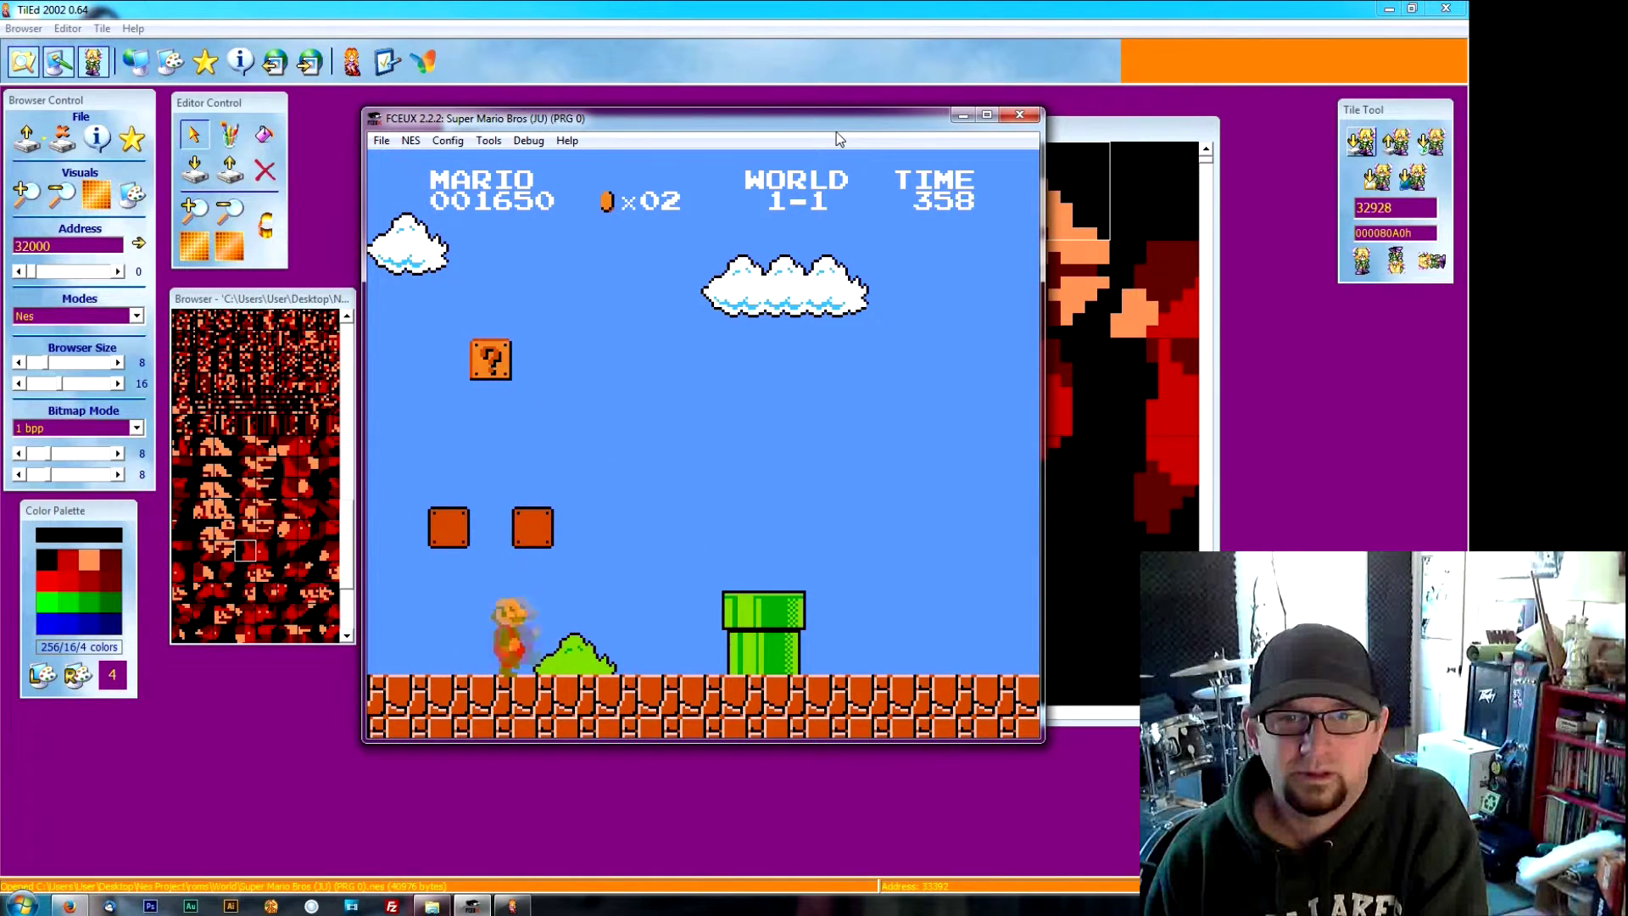
Step: Run right and jump over the first pipes
key("Right")
key("f")
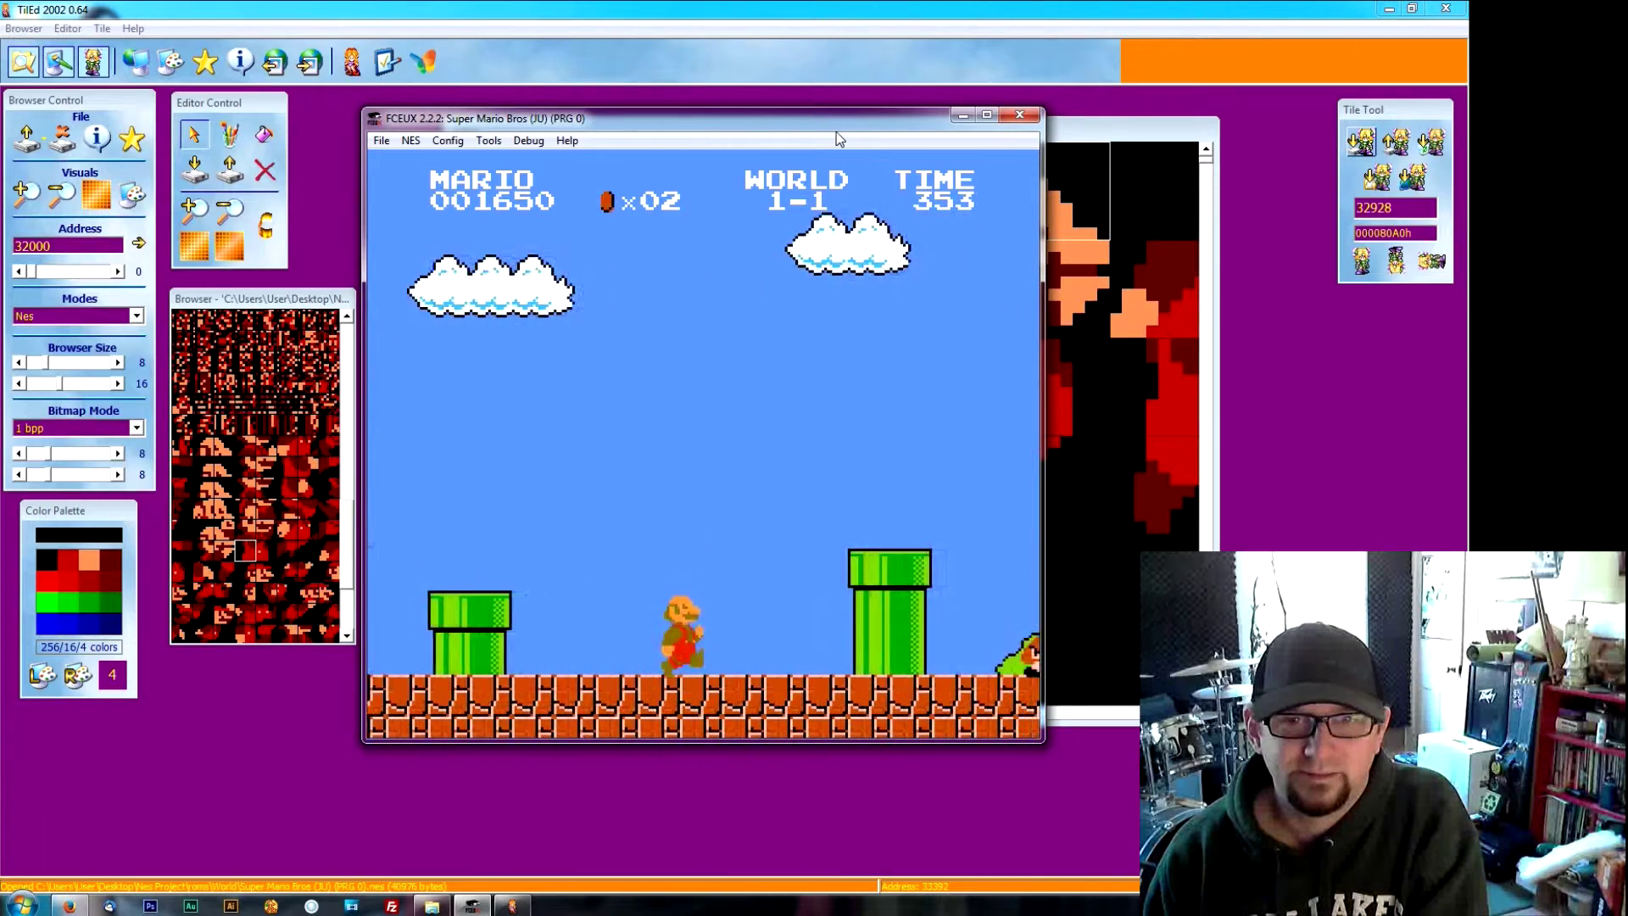
key("Right")
key("Right")
key("f")
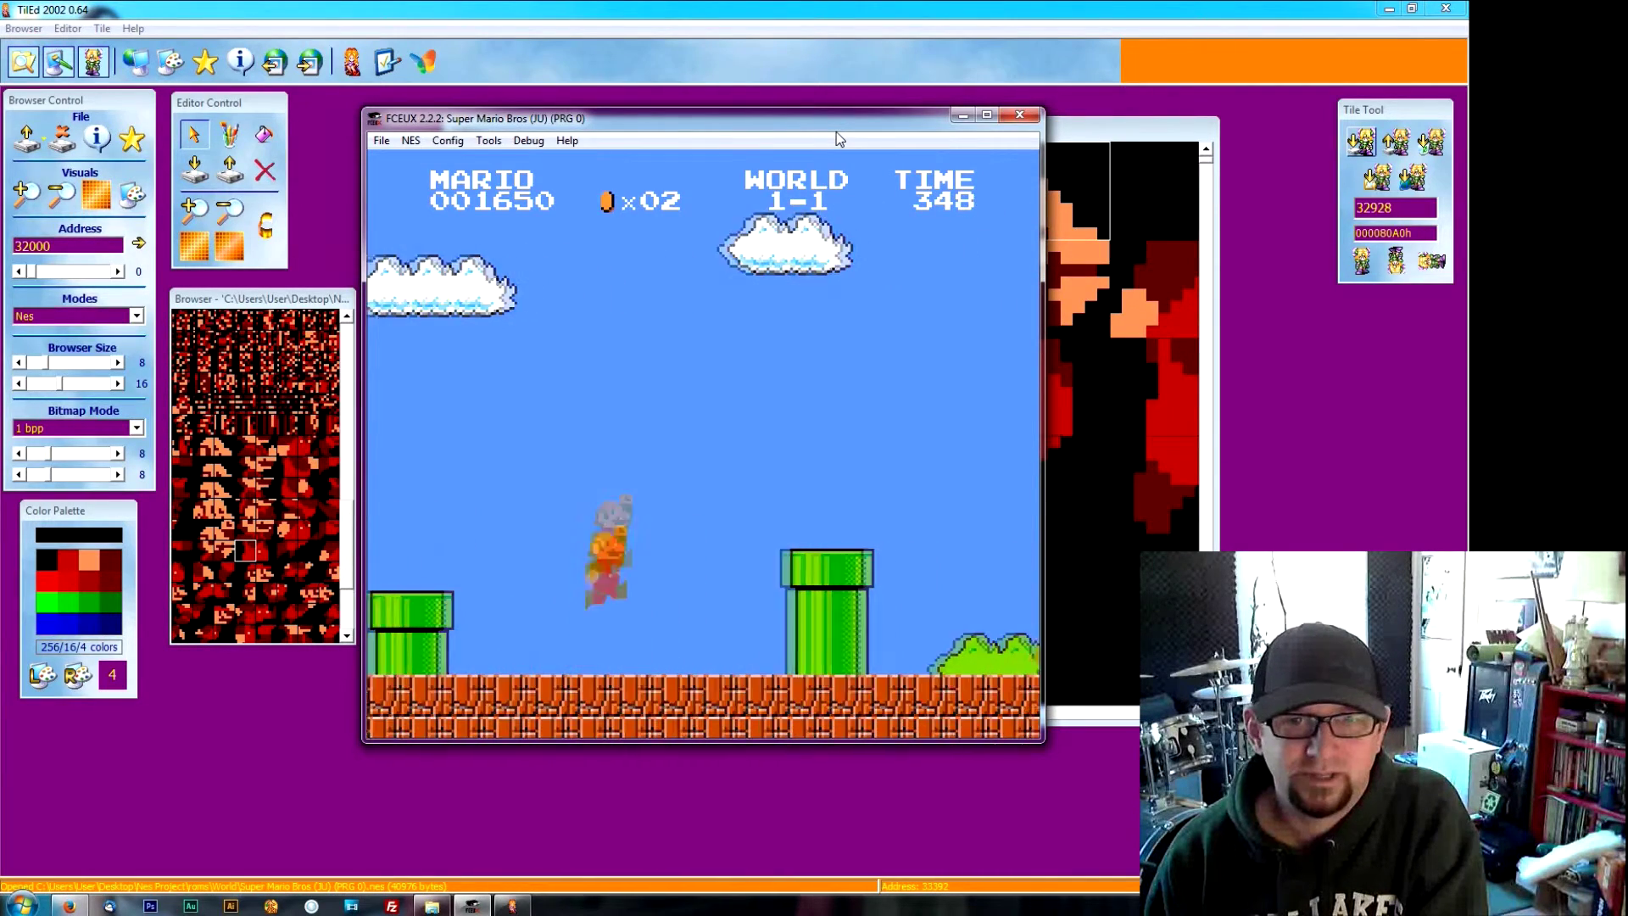
key("f")
key("Right")
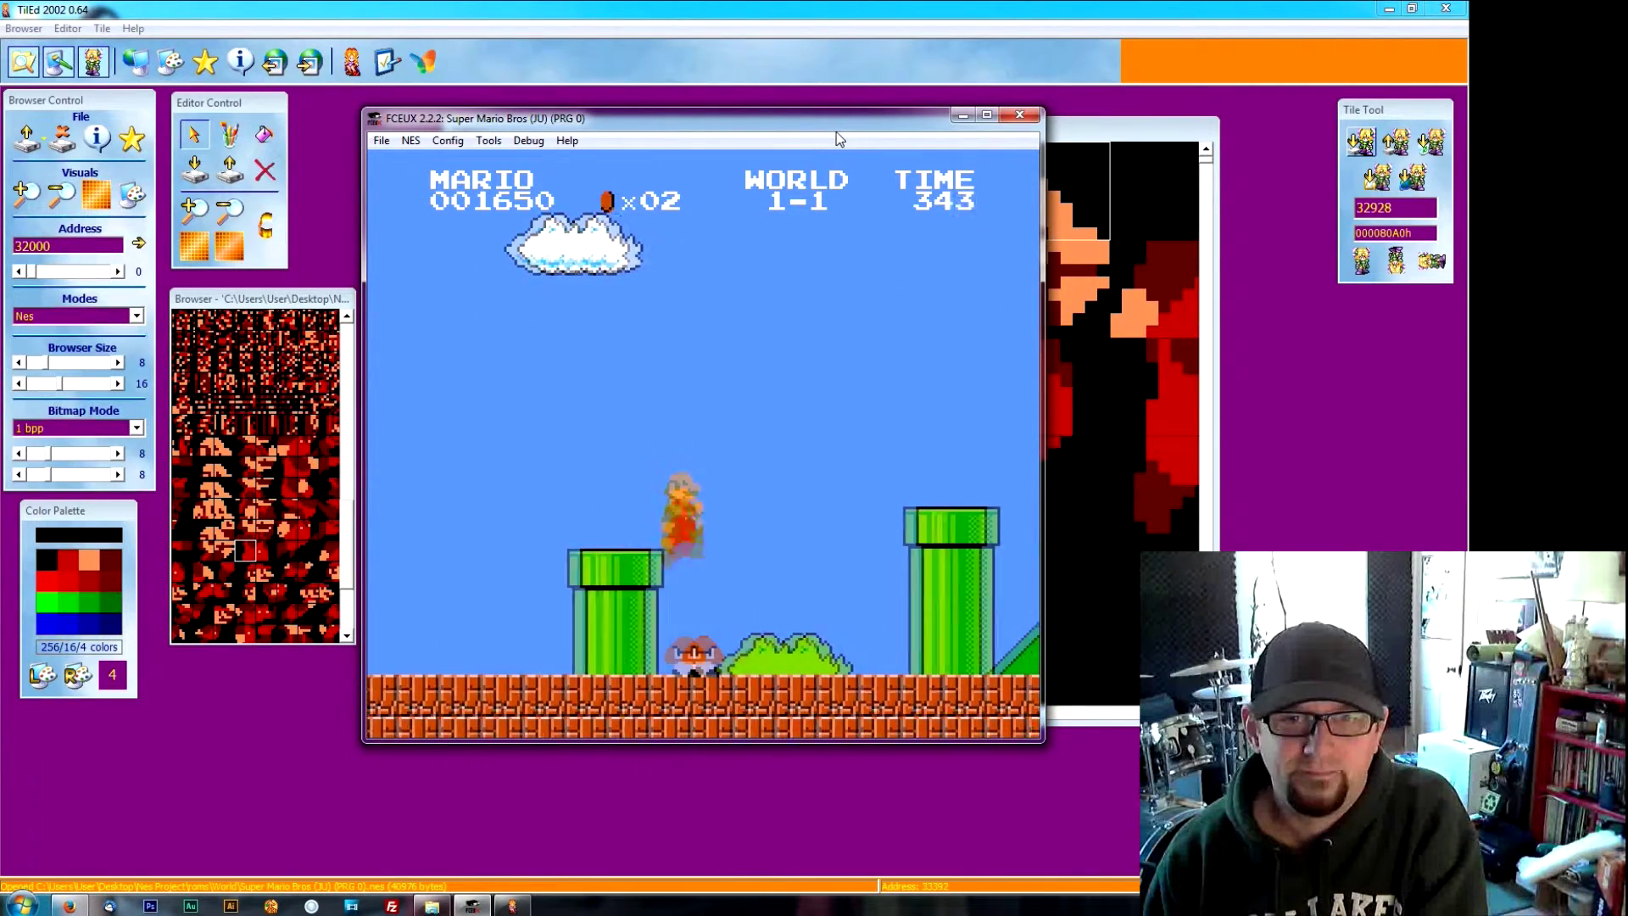
Step: Stomp the Goombas among the pipes, hopping over the tall pipe
key("Right")
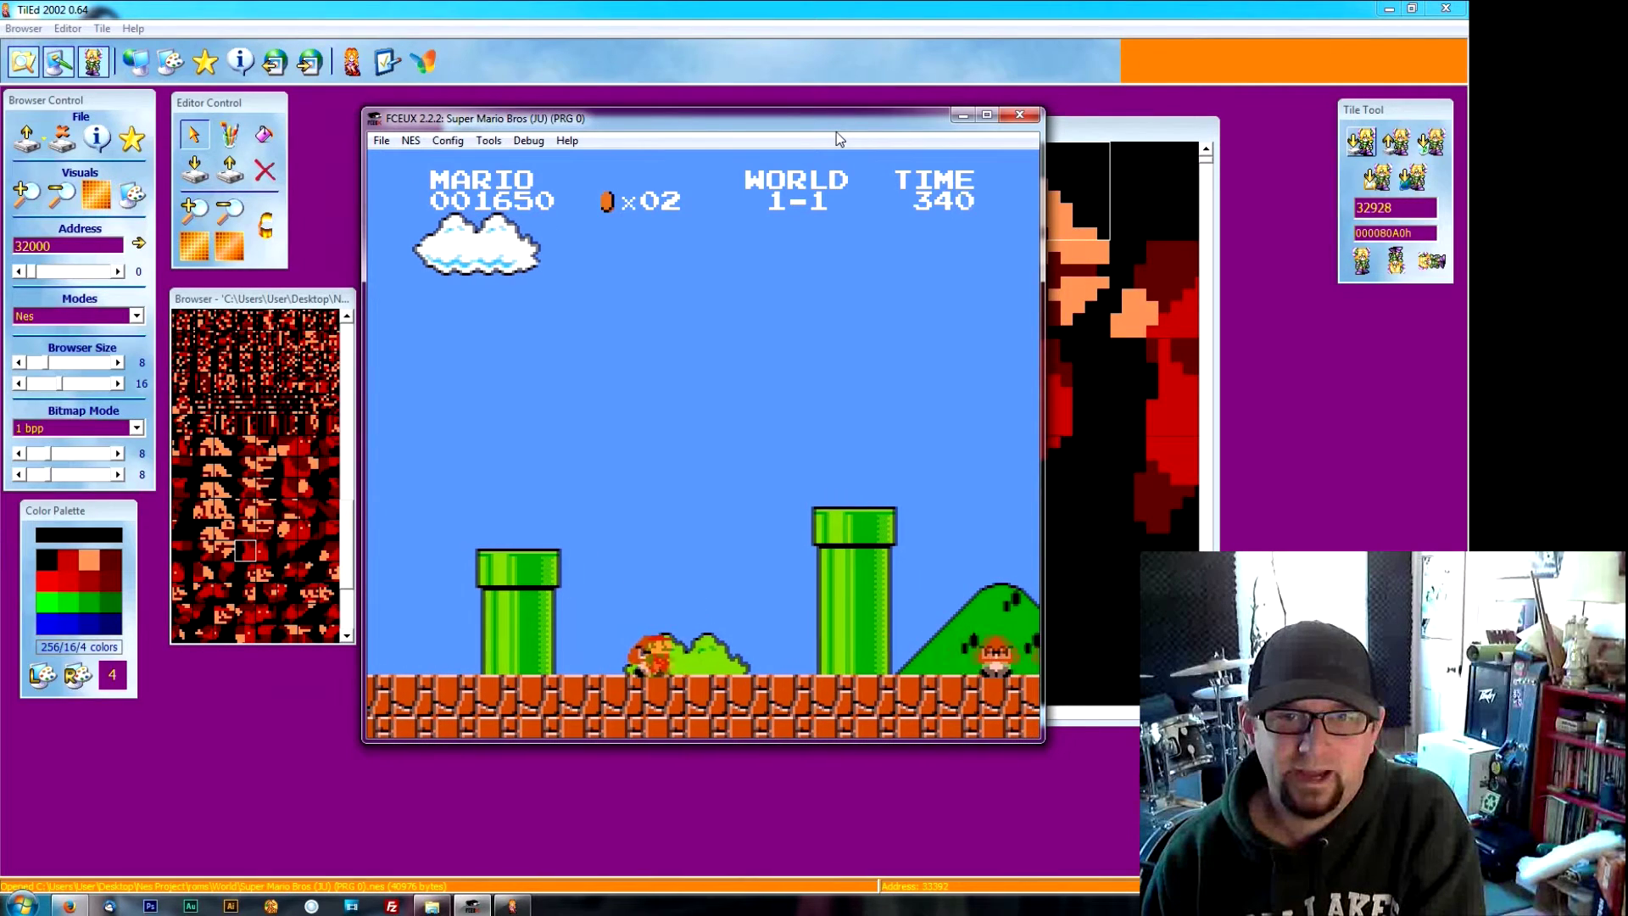
key("f")
key("Right")
key("f")
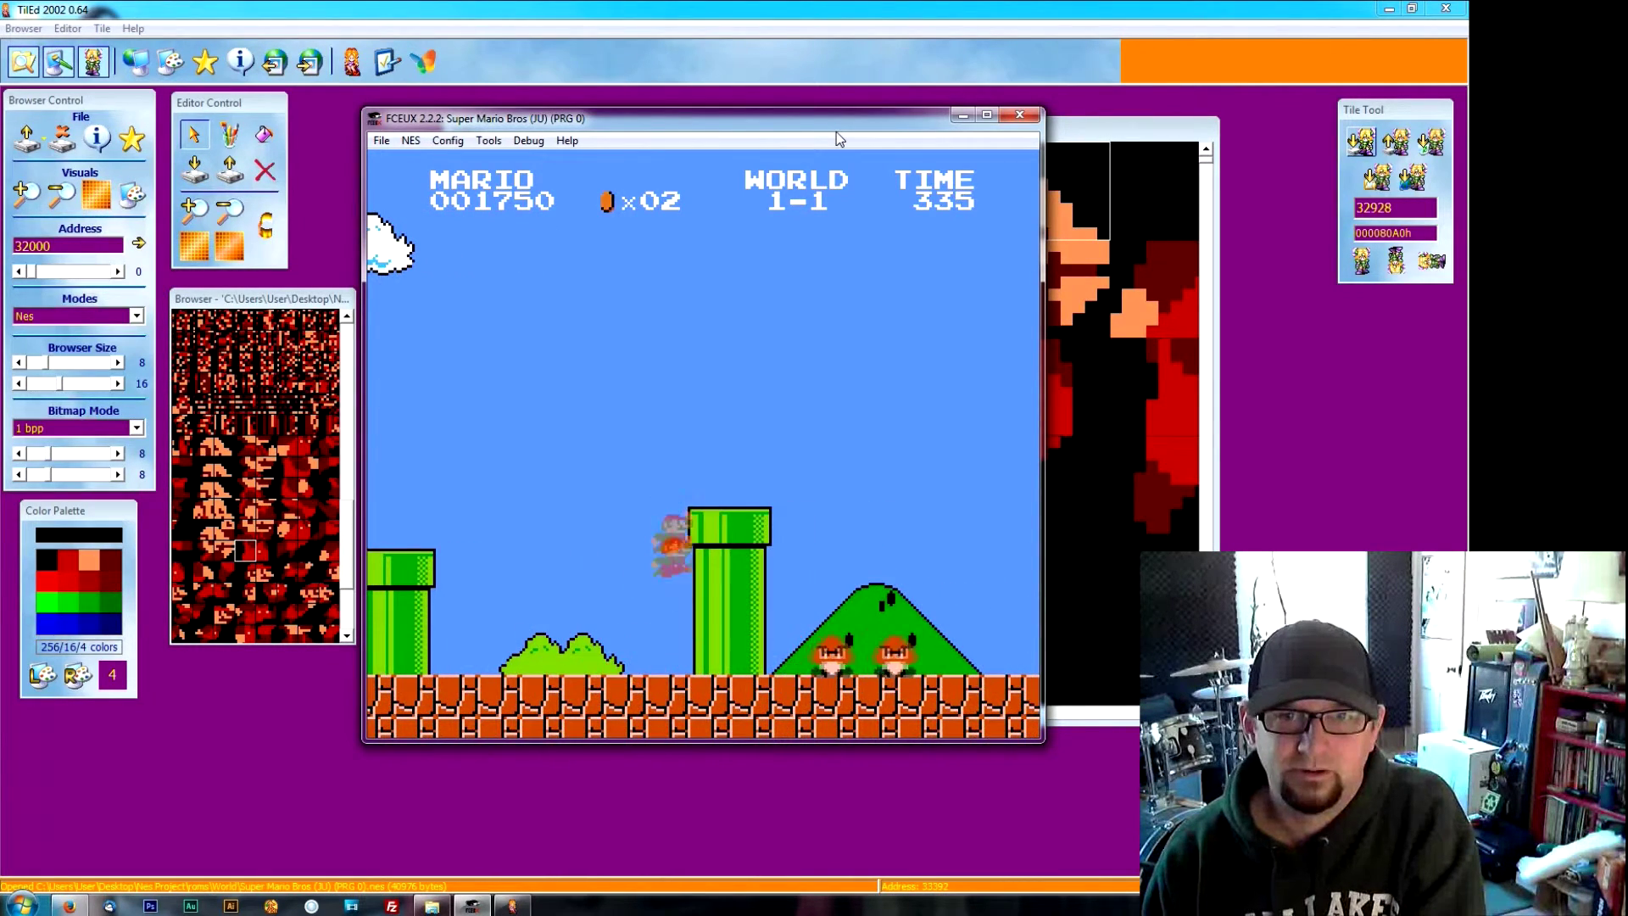
key("f")
key("Right")
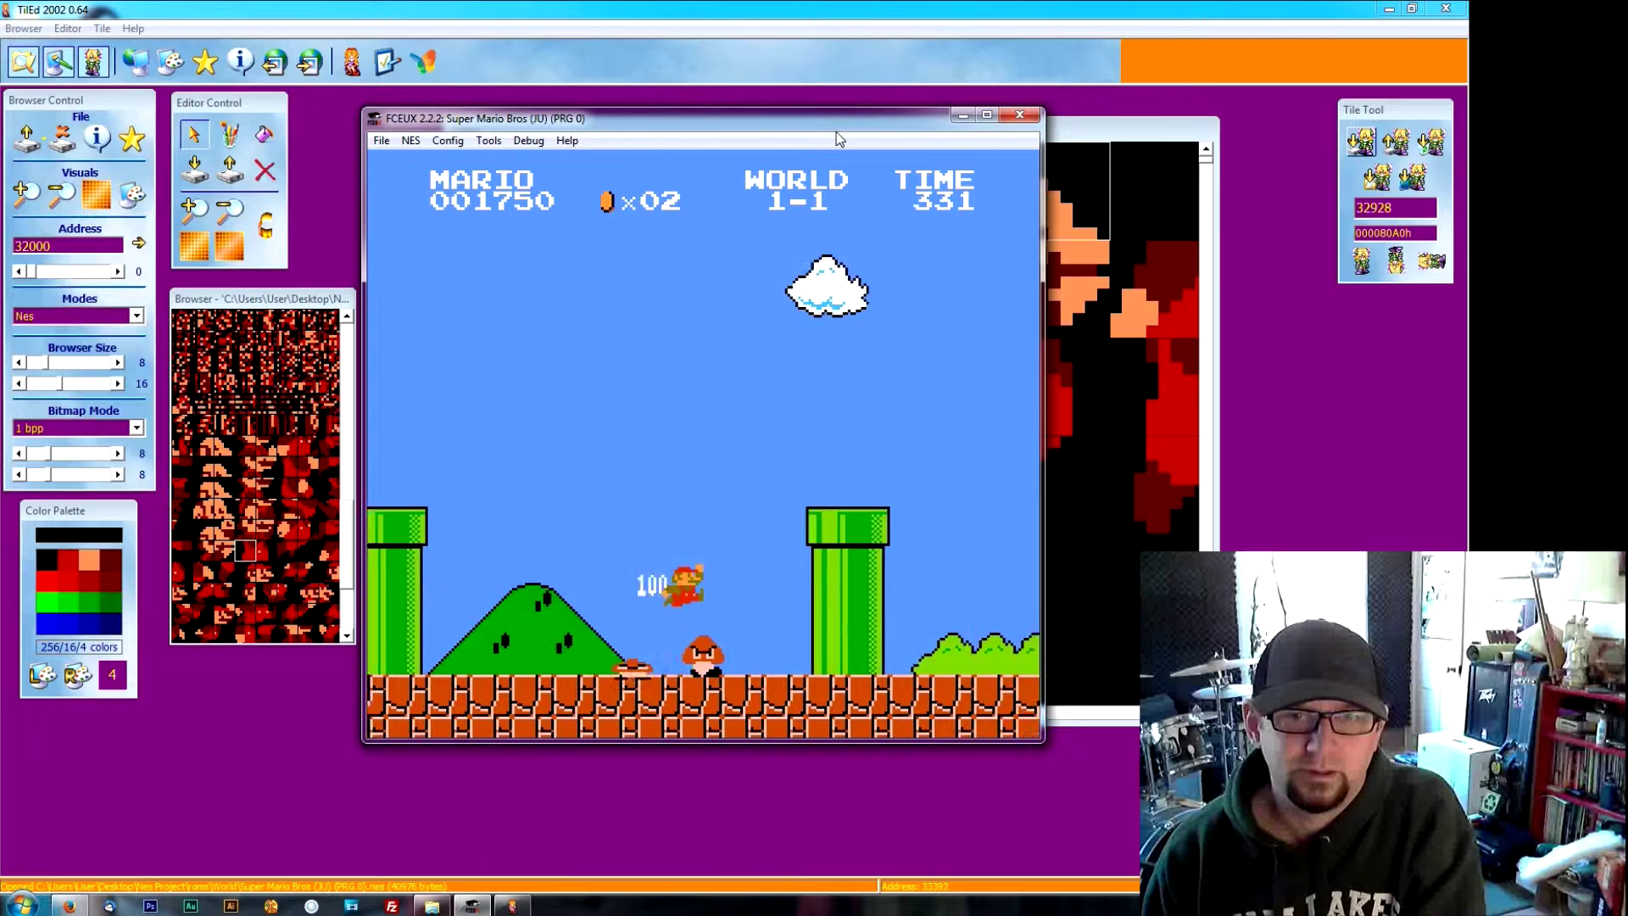
key("f")
Step: Cross the gap and collect the block's mushroom for 1000 points
key("Right")
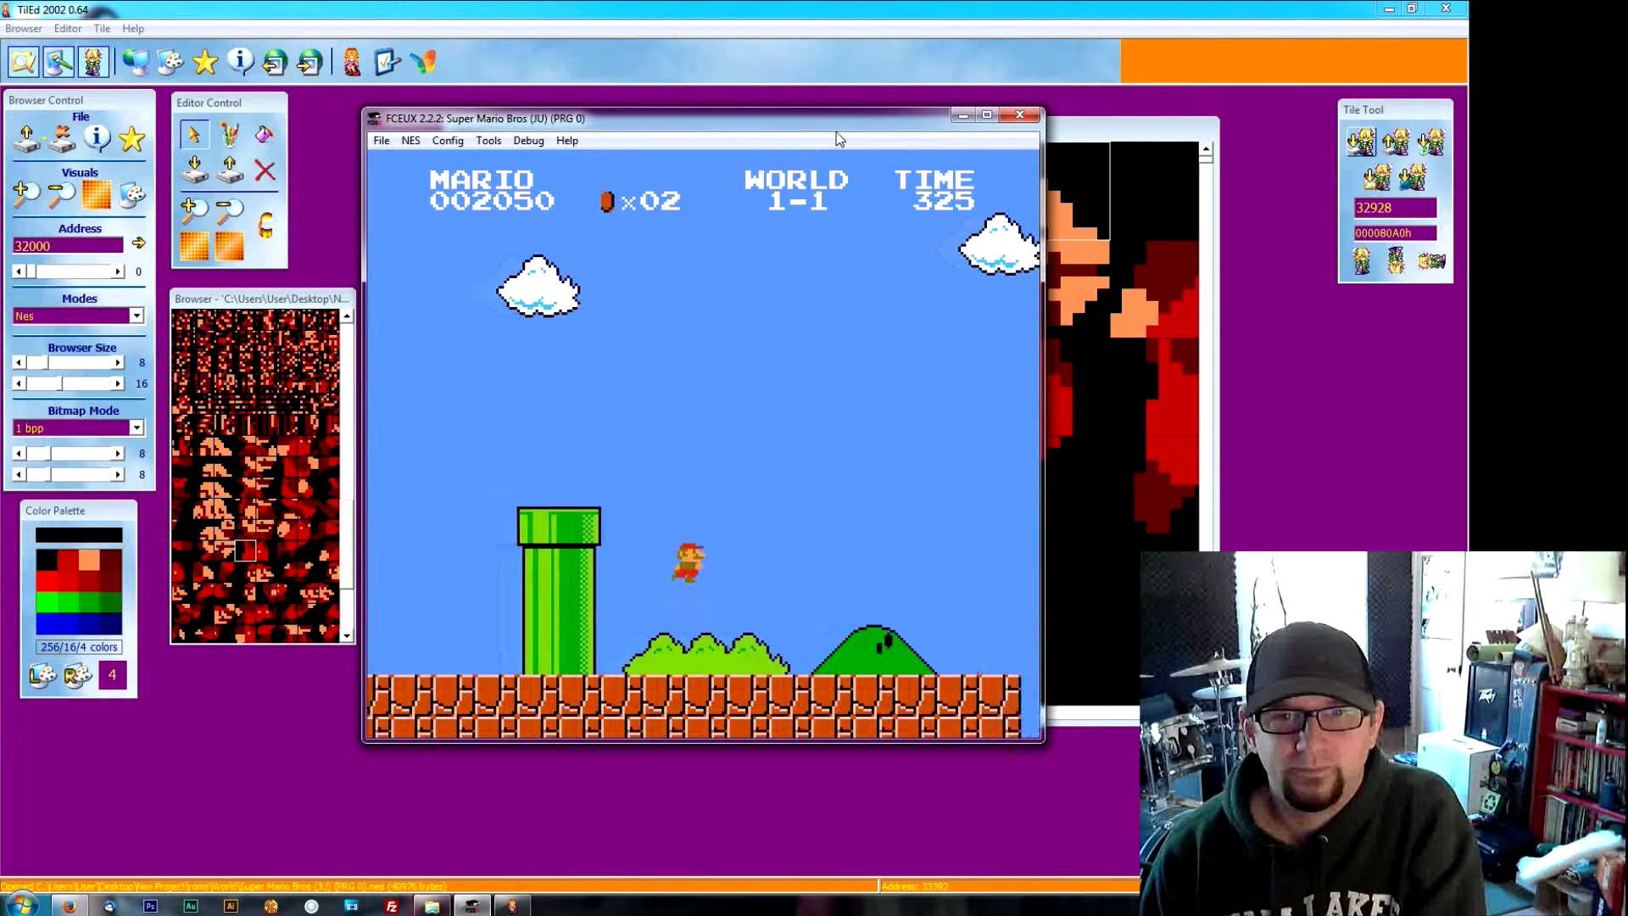
key("f")
key("Right")
key("f")
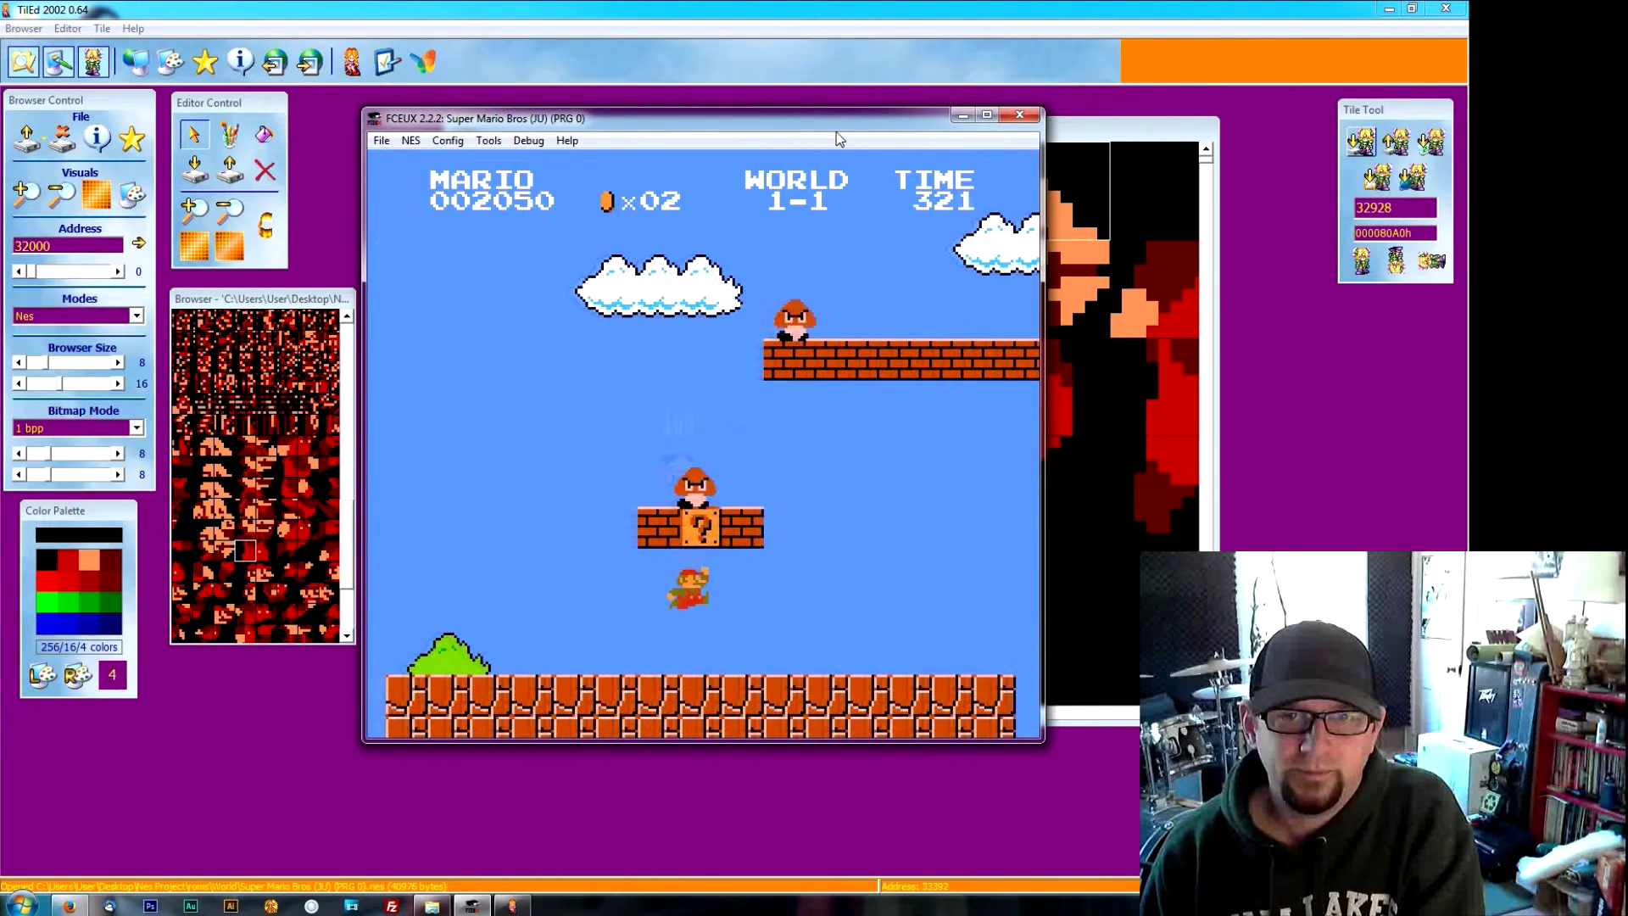
key("Right")
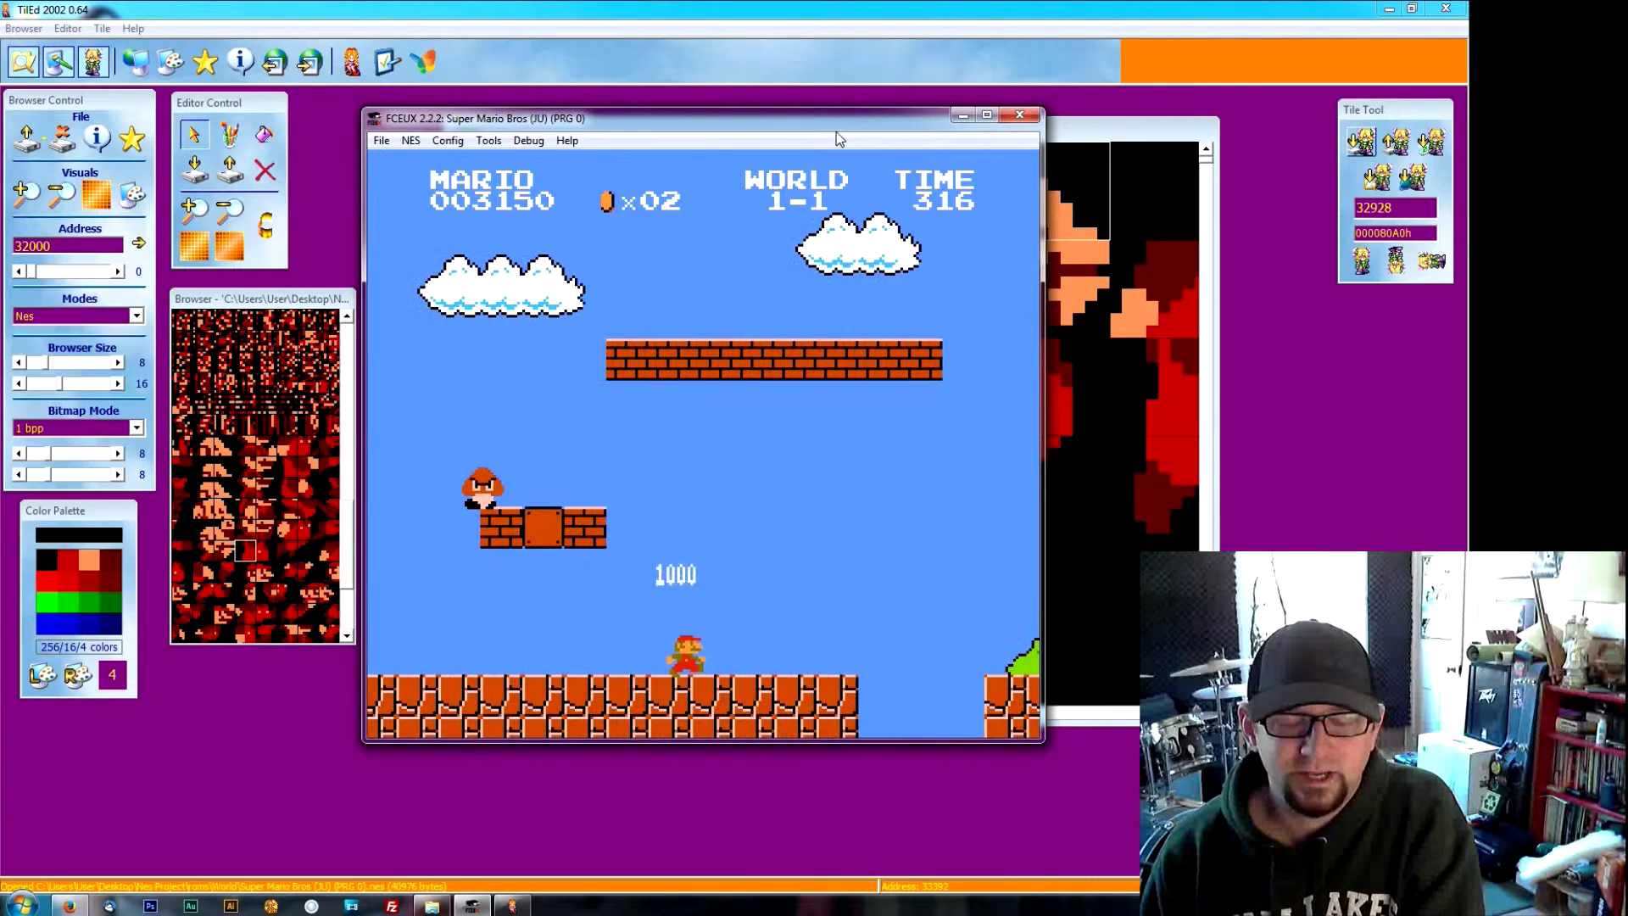
key("Right")
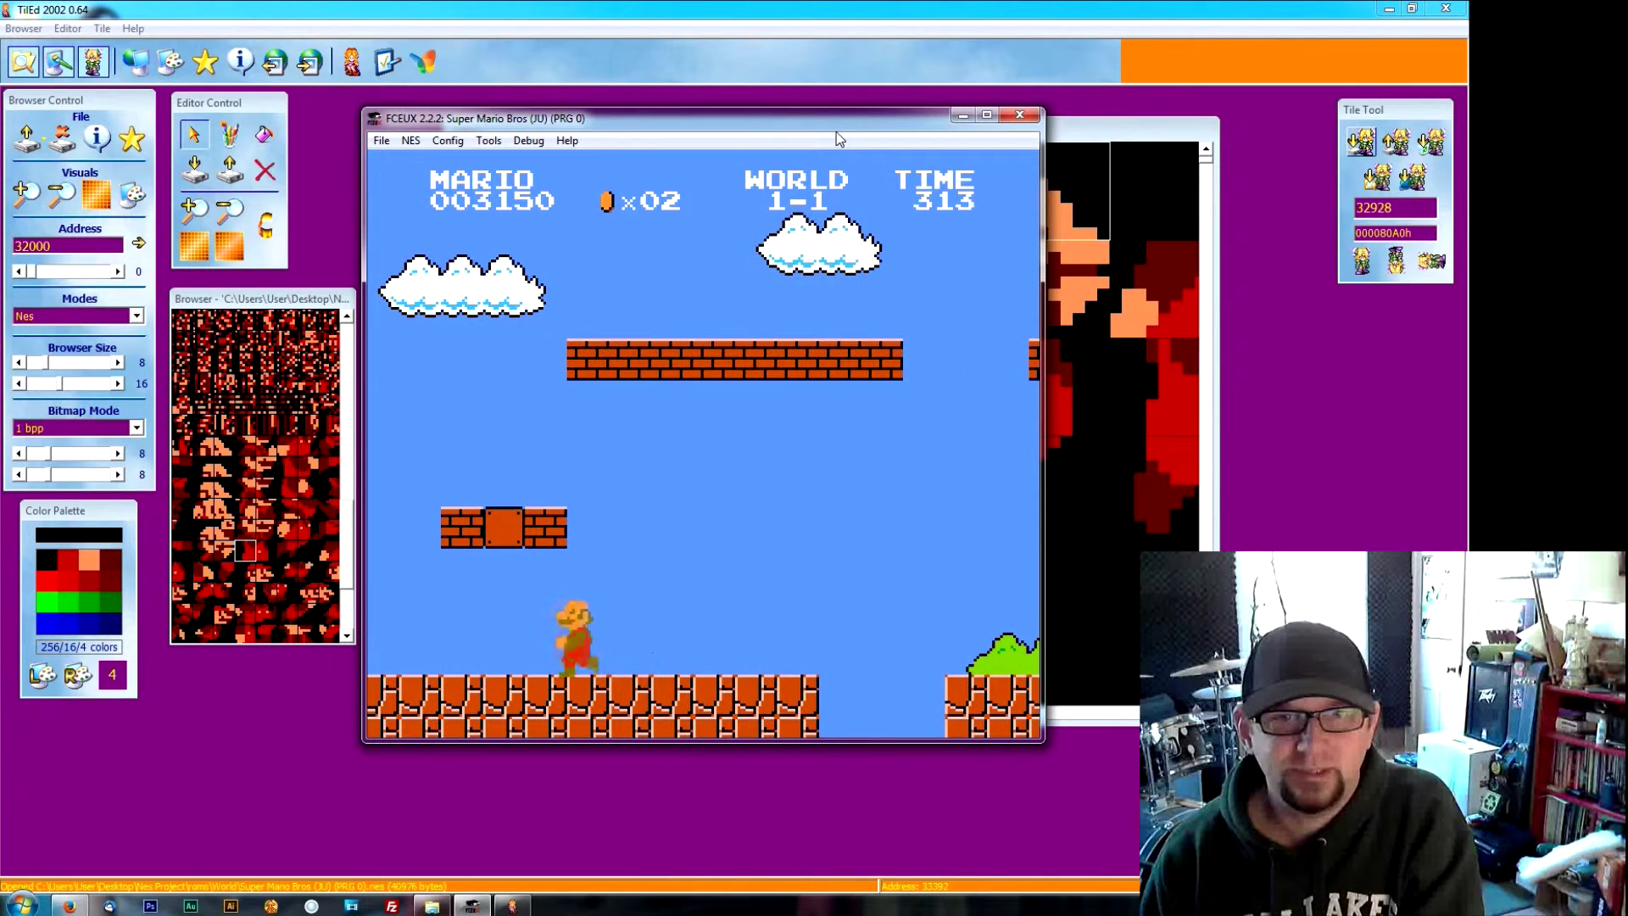
Step: Break an overhead brick and jump back left onto the block
key("f")
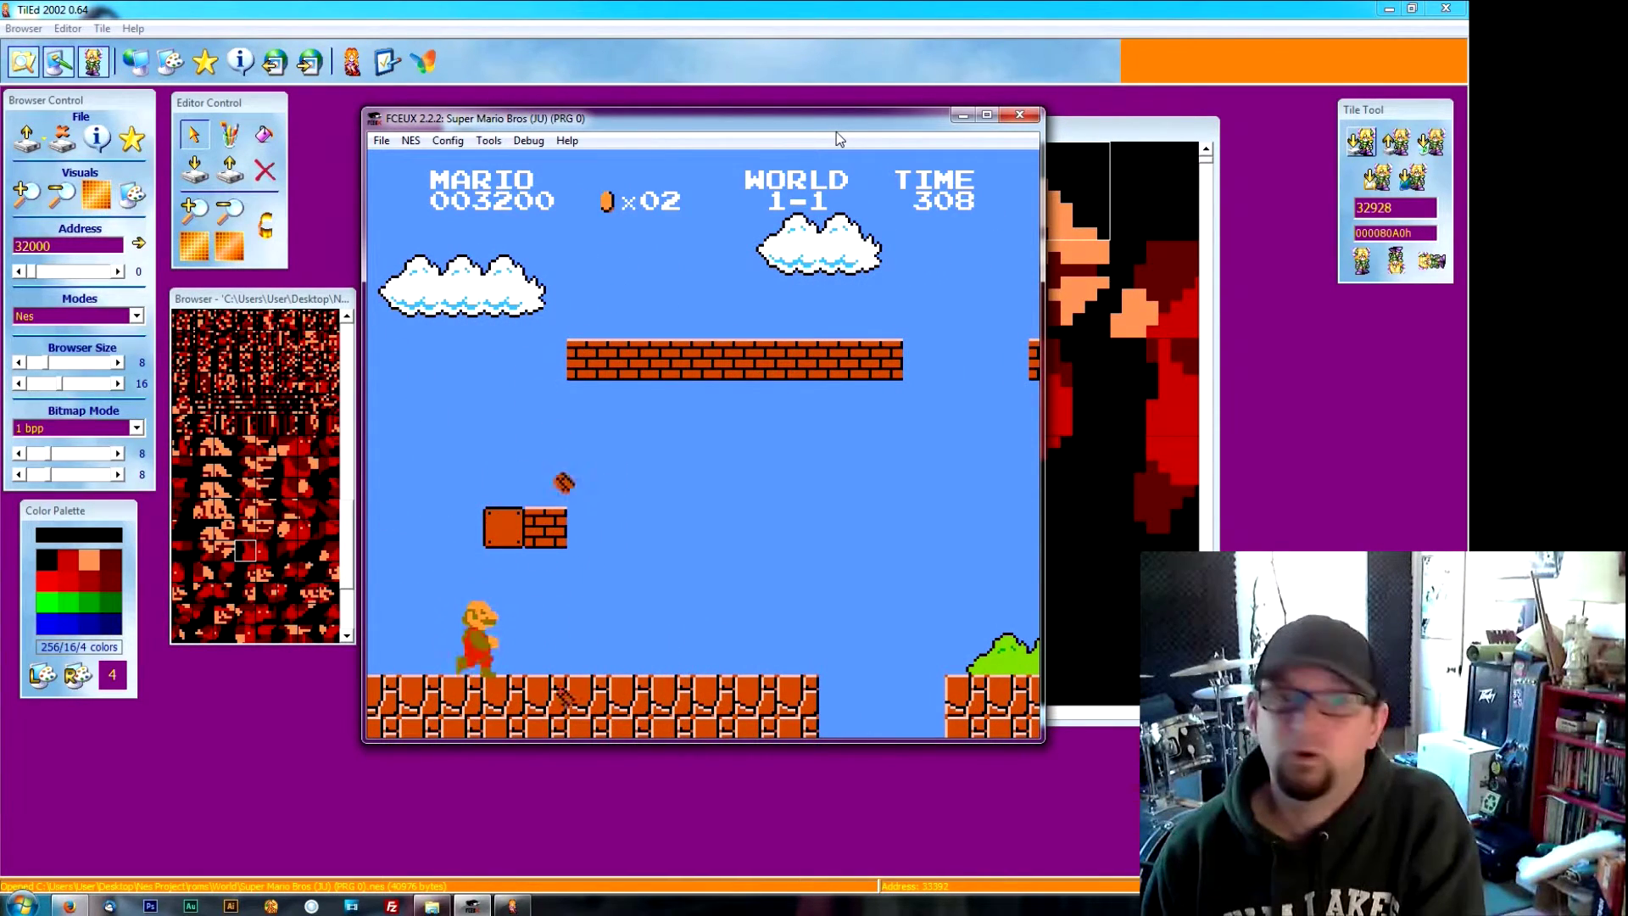
key("Right")
key("f")
key("Right")
key("f")
key("Left")
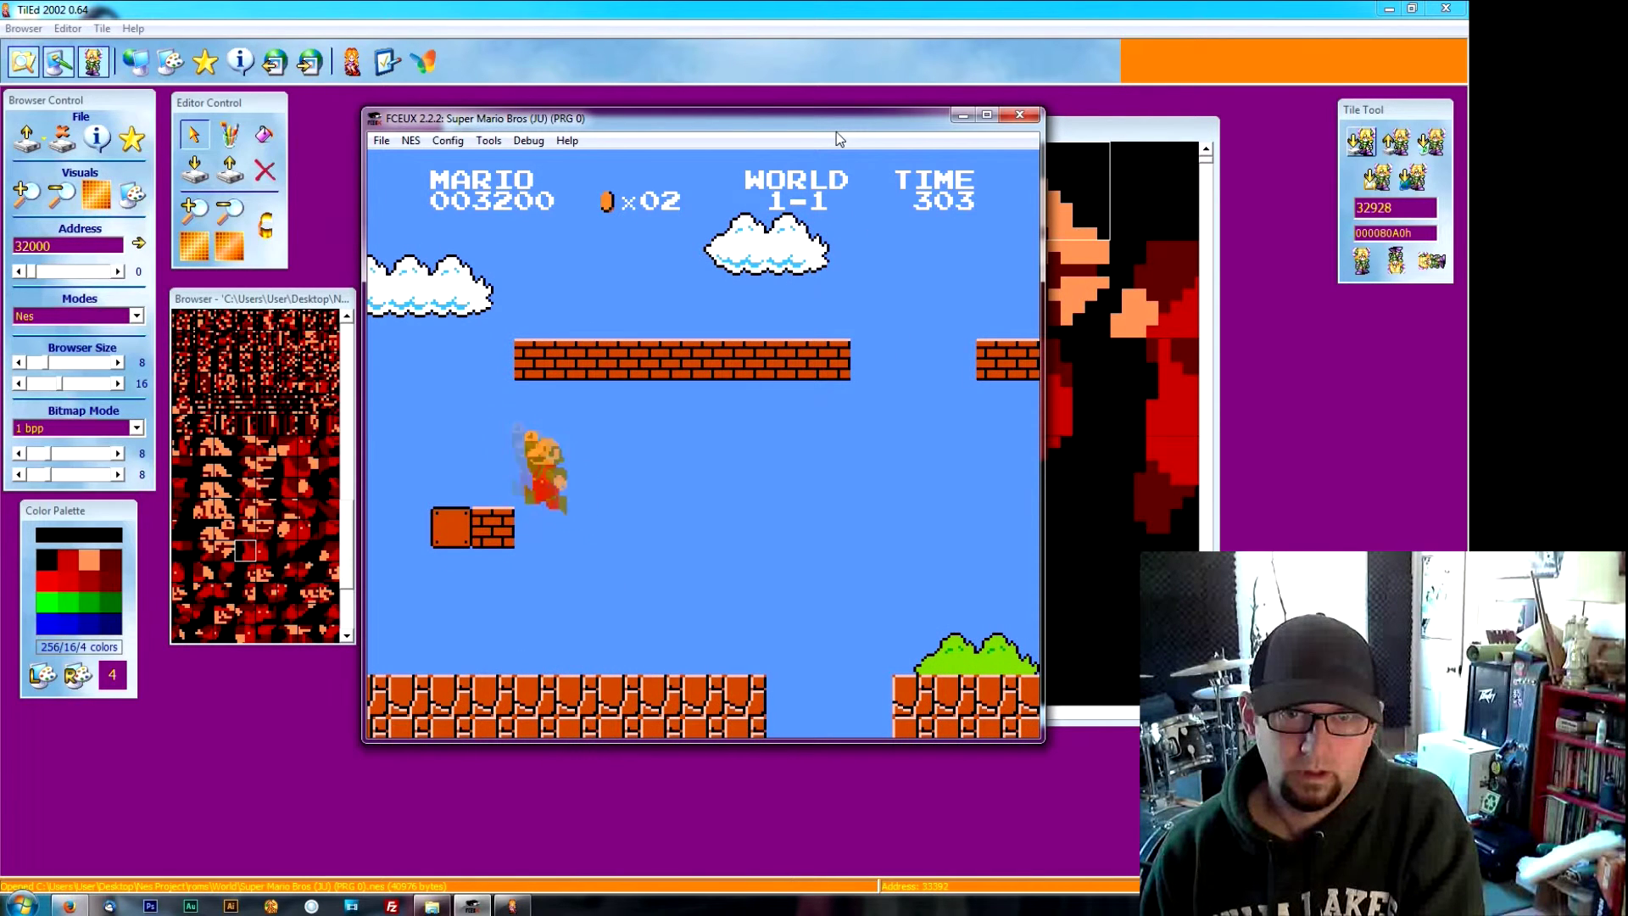
key("f")
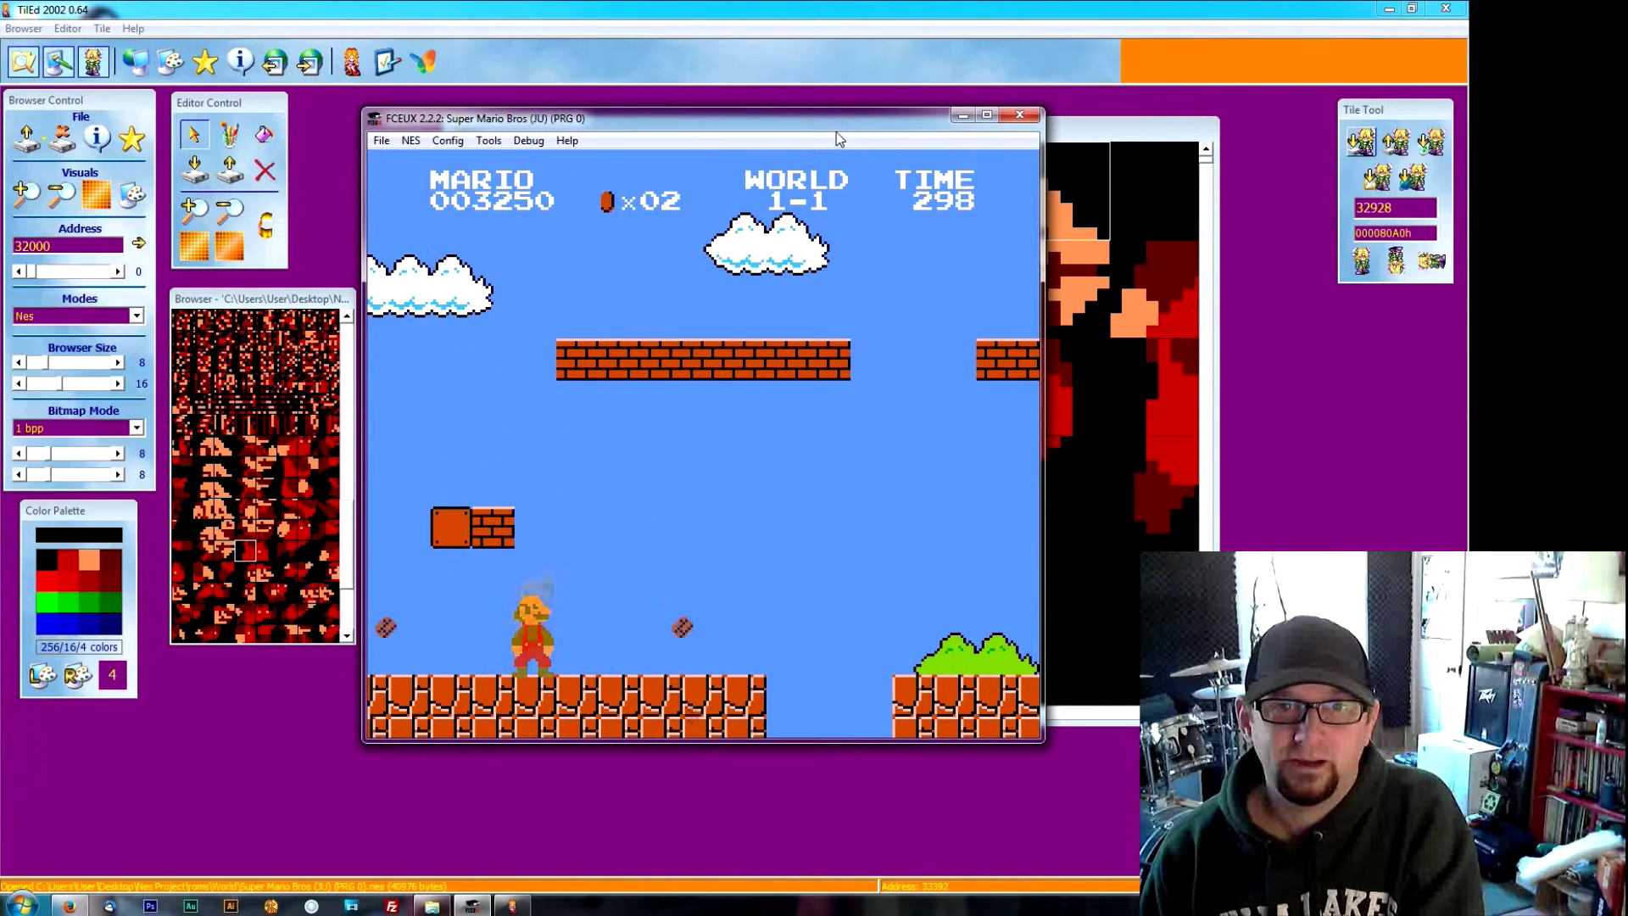
Step: Break another brick, land on the block and jump off it
key("f")
key("Right")
key("Left")
key("f")
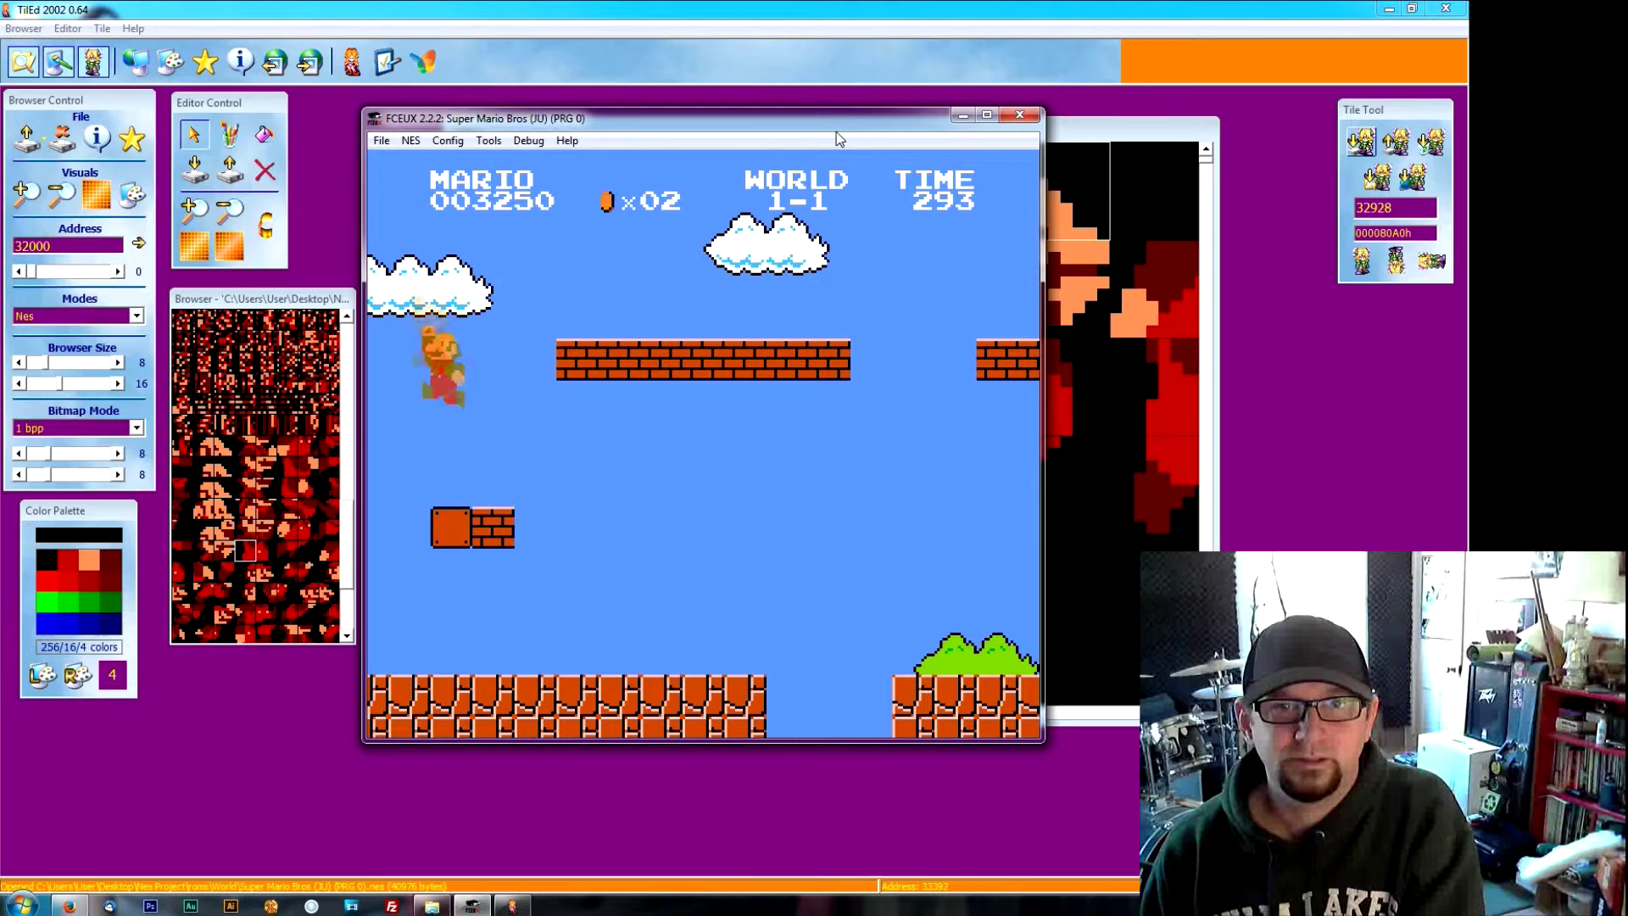
key("Right")
key("f")
Step: Stomp the Goombas and hit the ? block, reaching 003750 with 3 coins
key("Right")
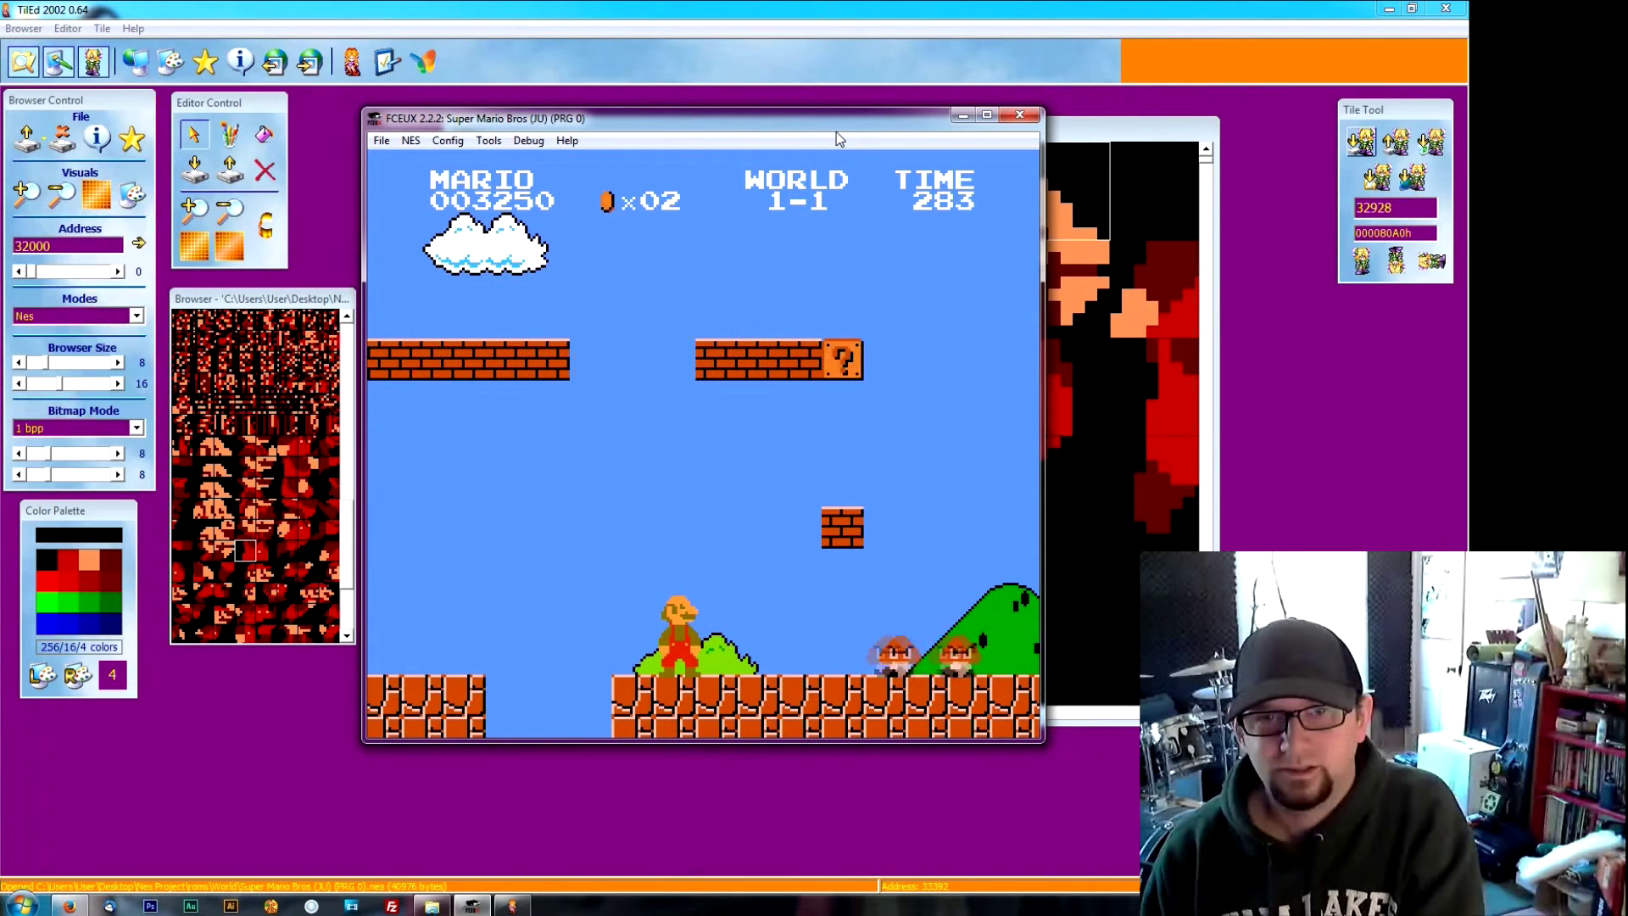
key("Right")
key("f")
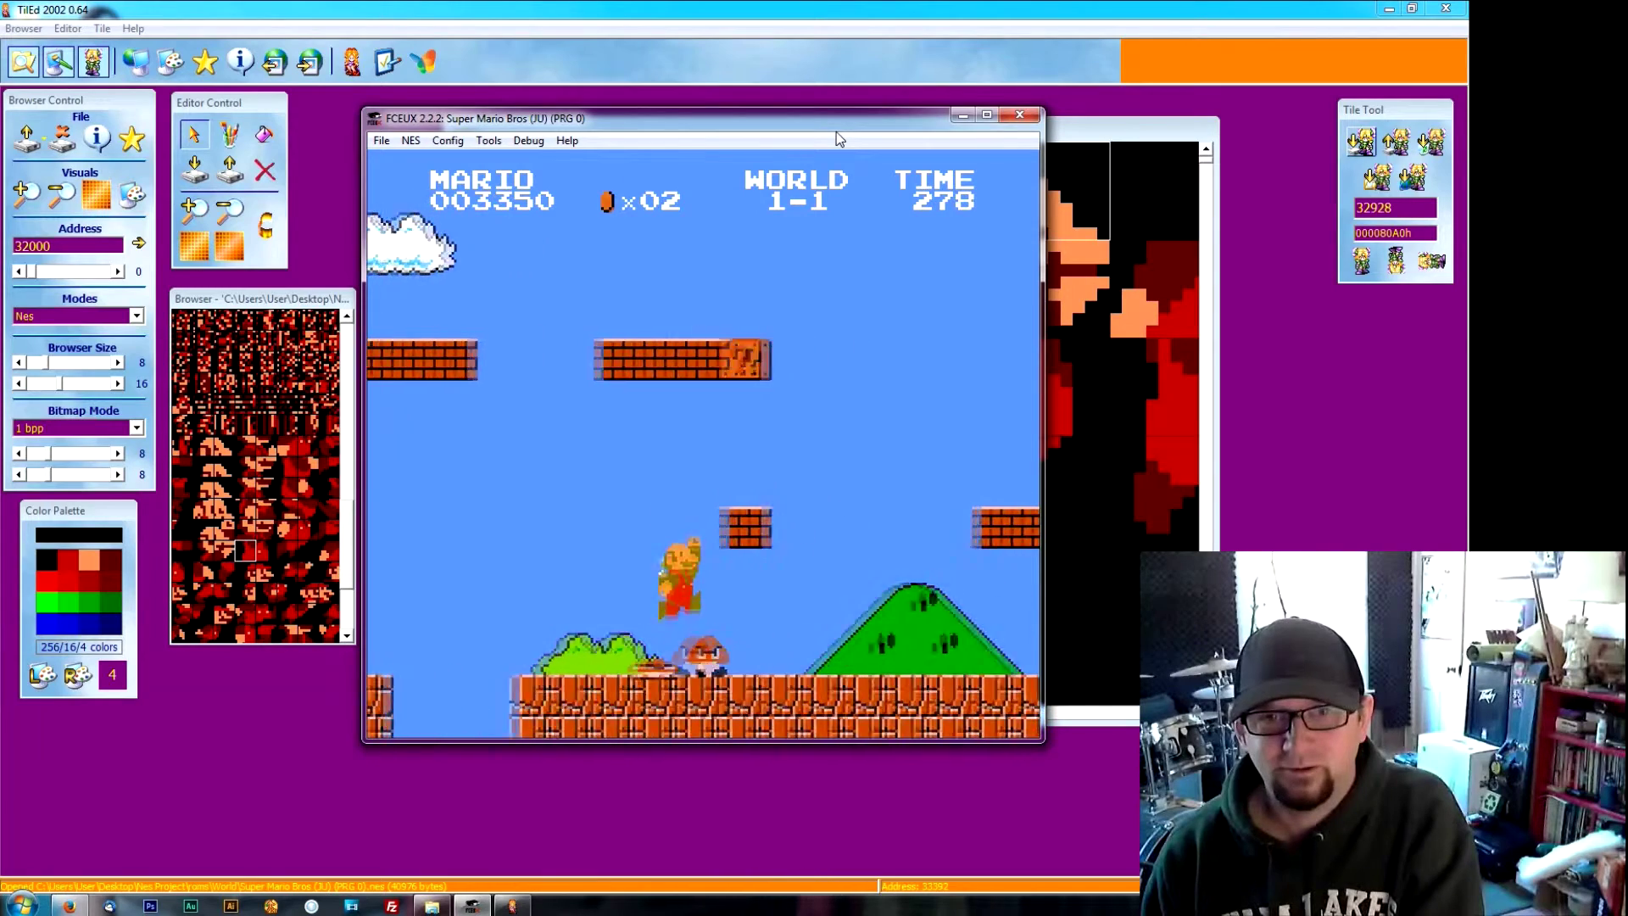
key("f")
key("f")
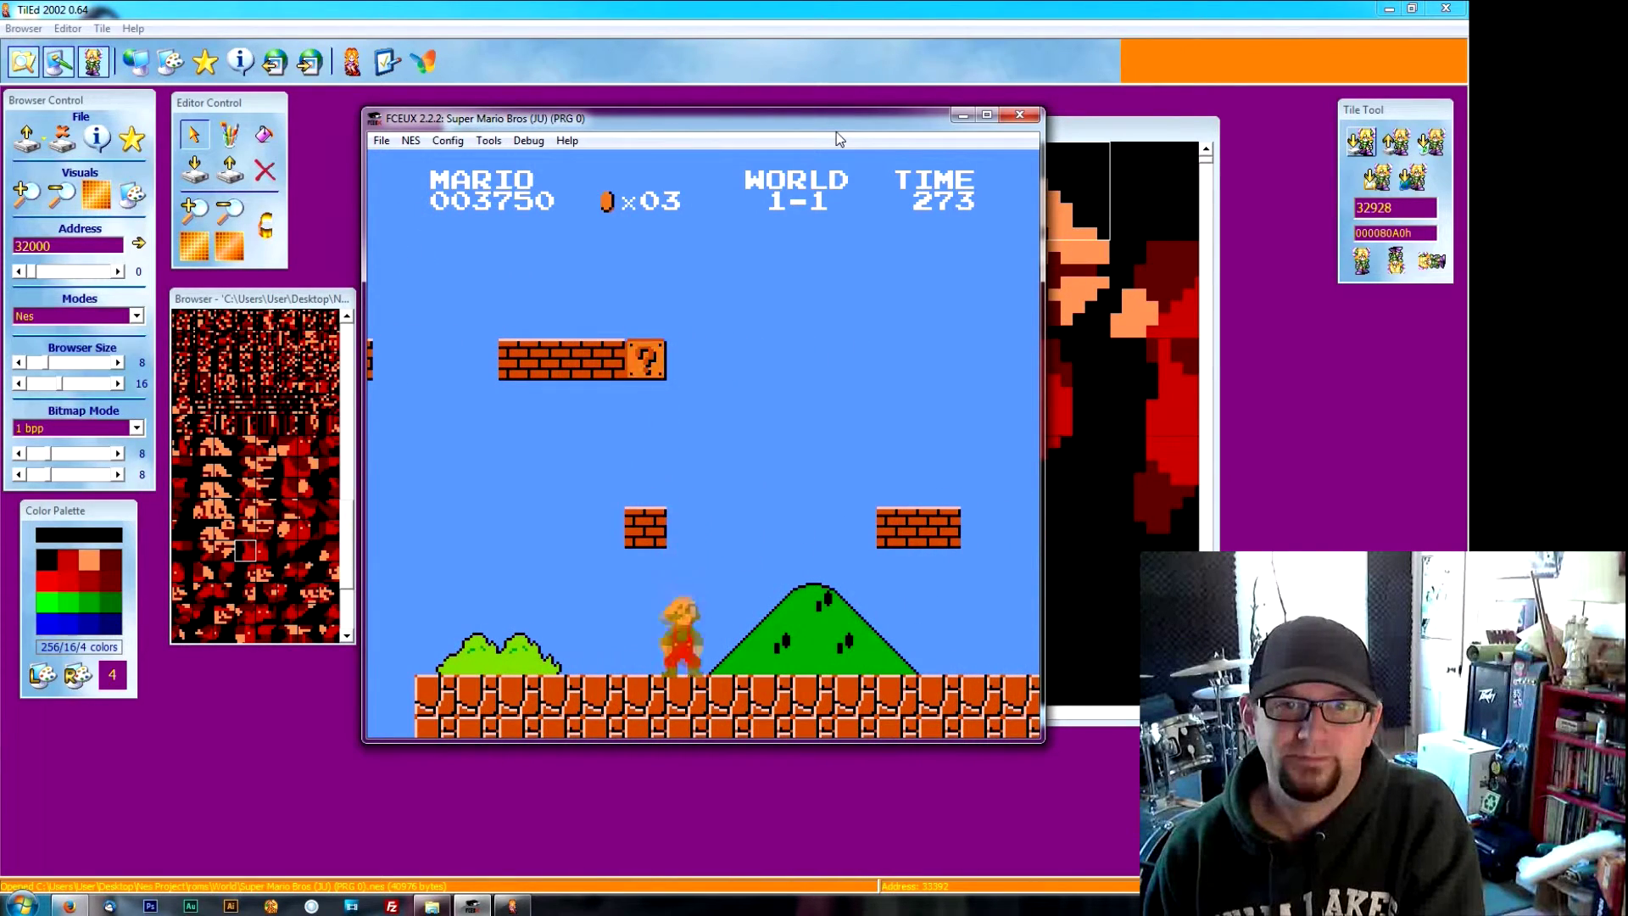
key("f")
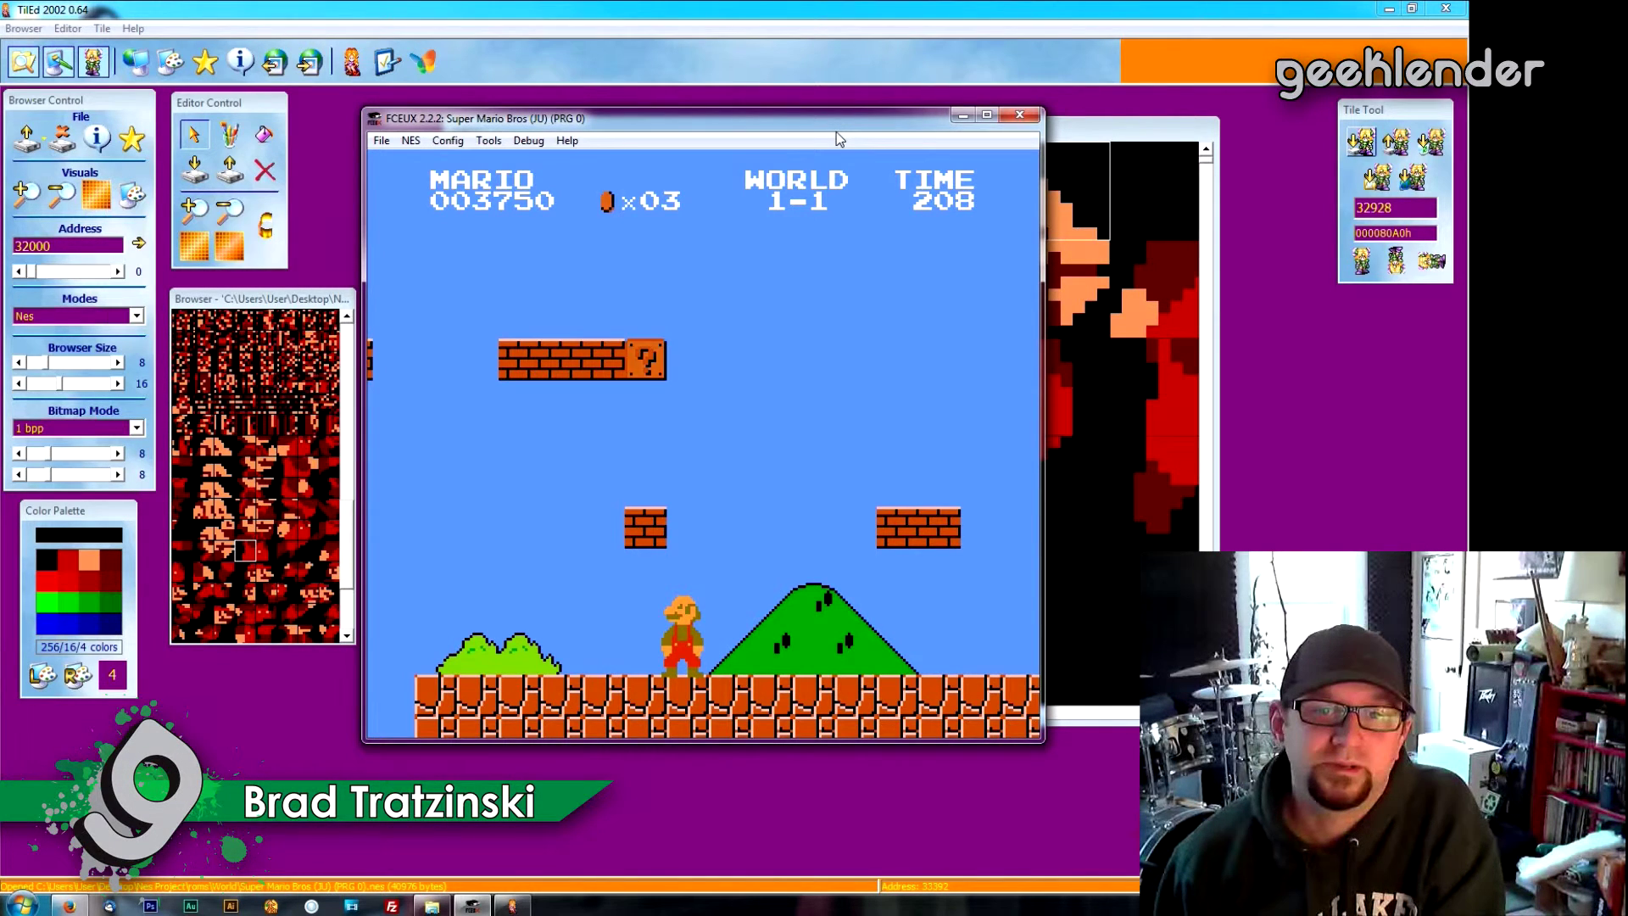
Step: Hit the ? block for a coin and break the adjacent brick, reaching score 004000
key("Right")
key("f")
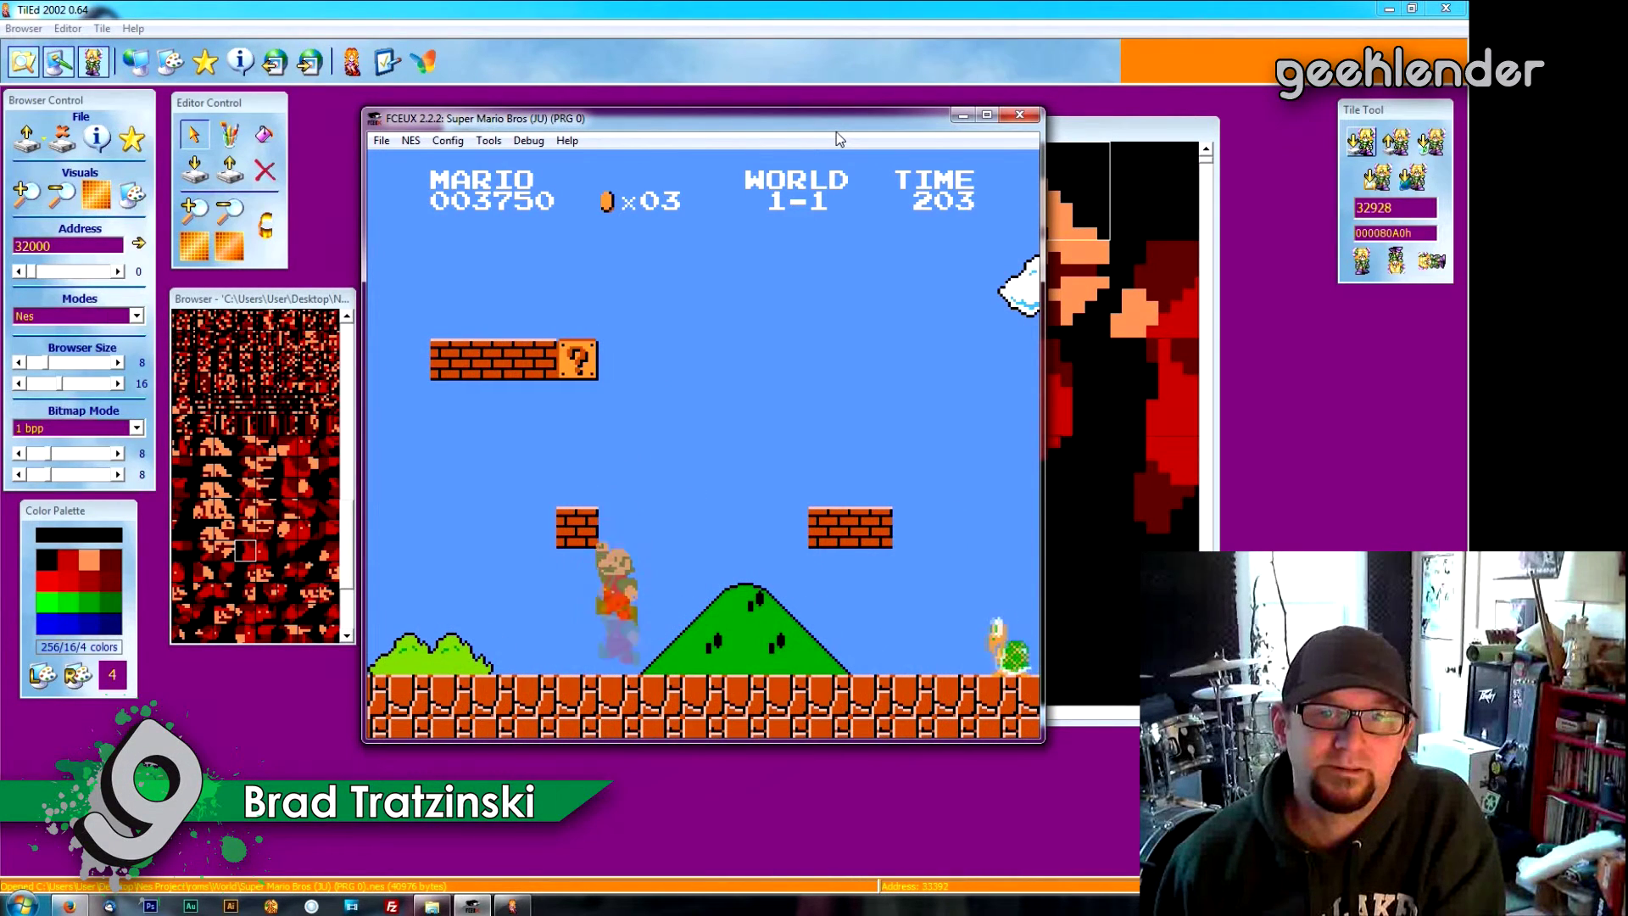
key("Left")
key("f")
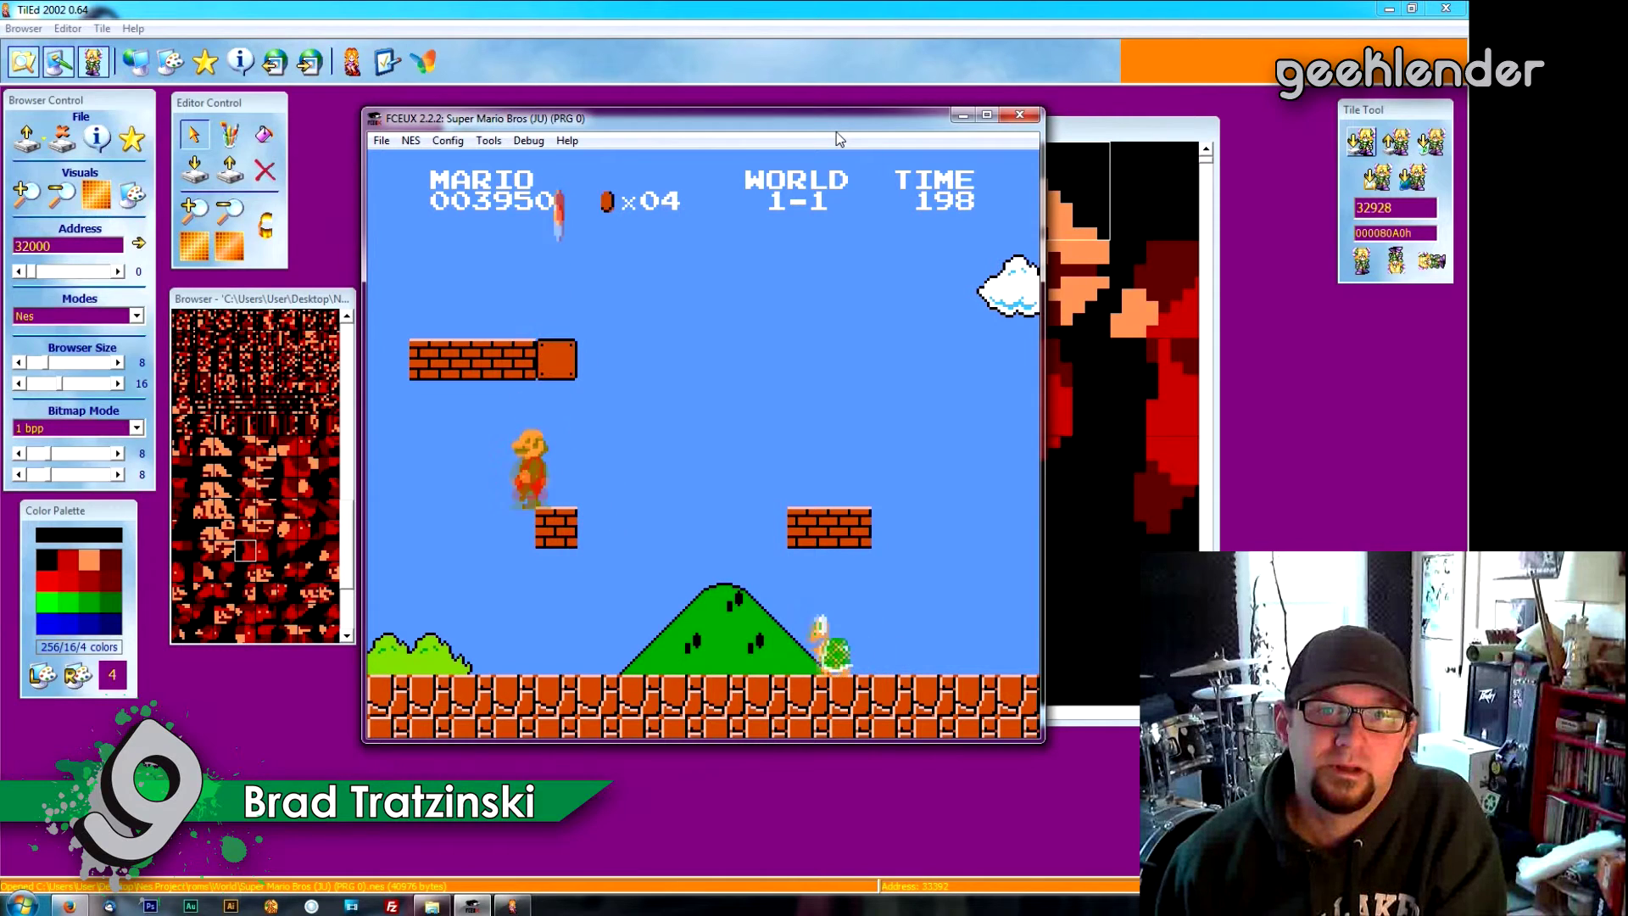
key("f")
key("Left")
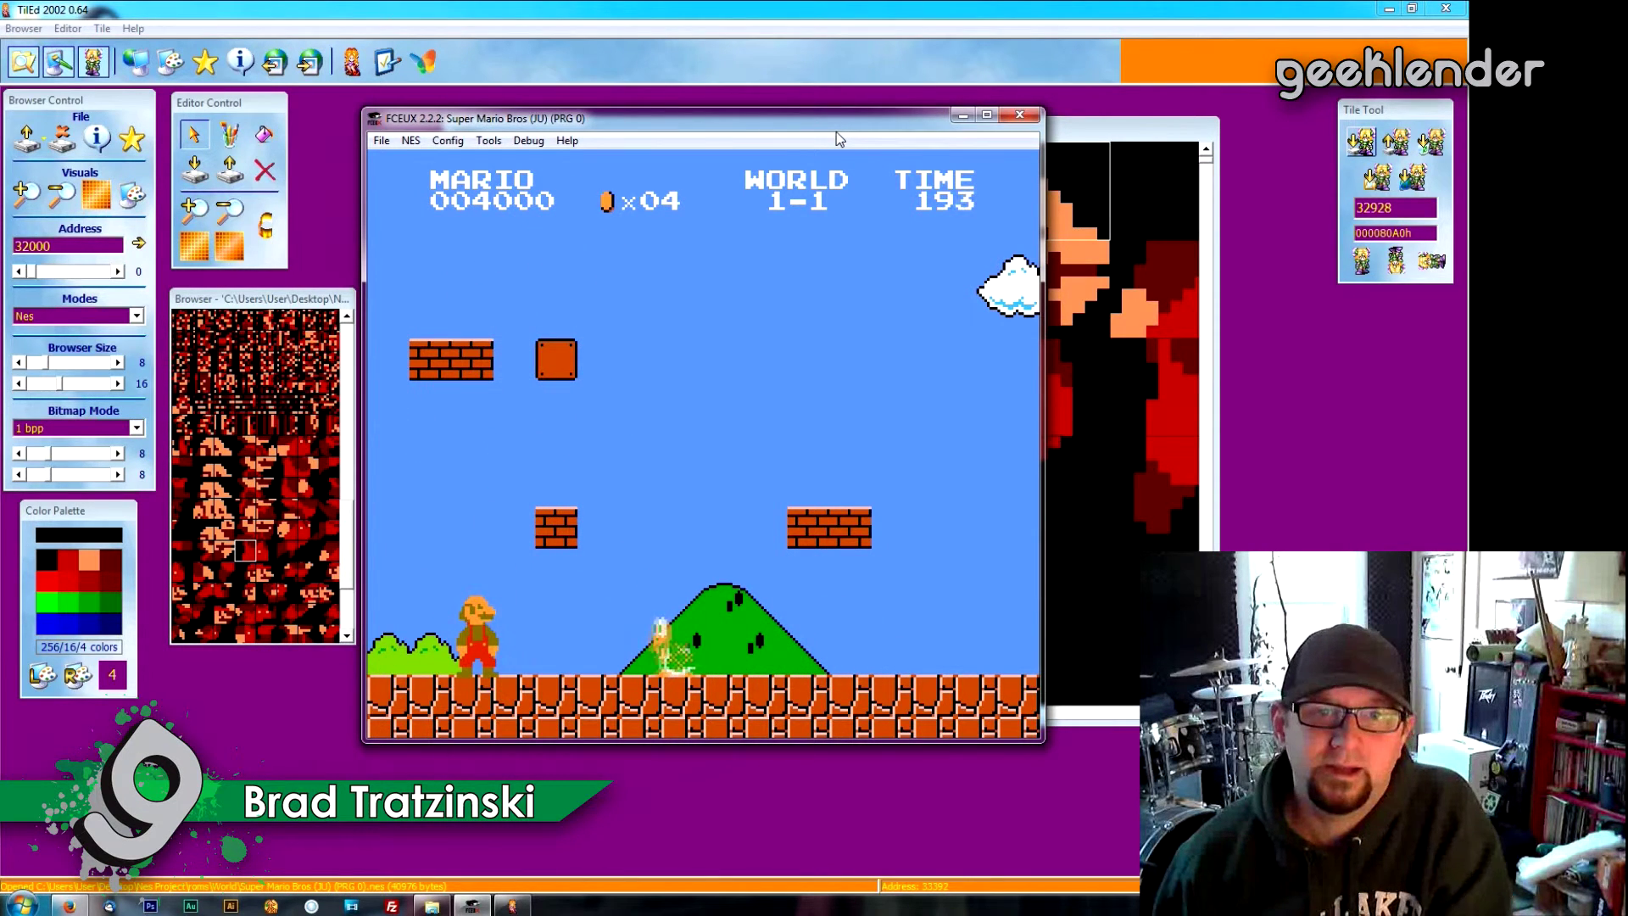